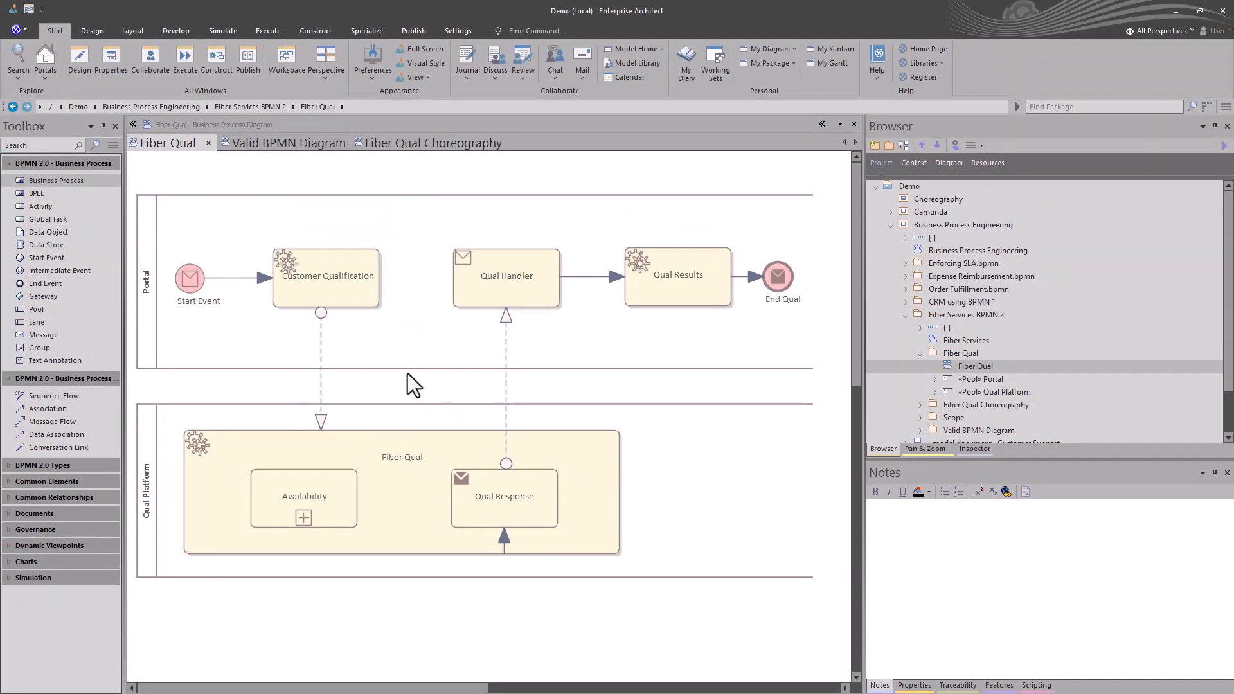
Validate the Valid BPMN Diagram and close the validation results
{"action": "left_click", "coordinate": [258, 143]}
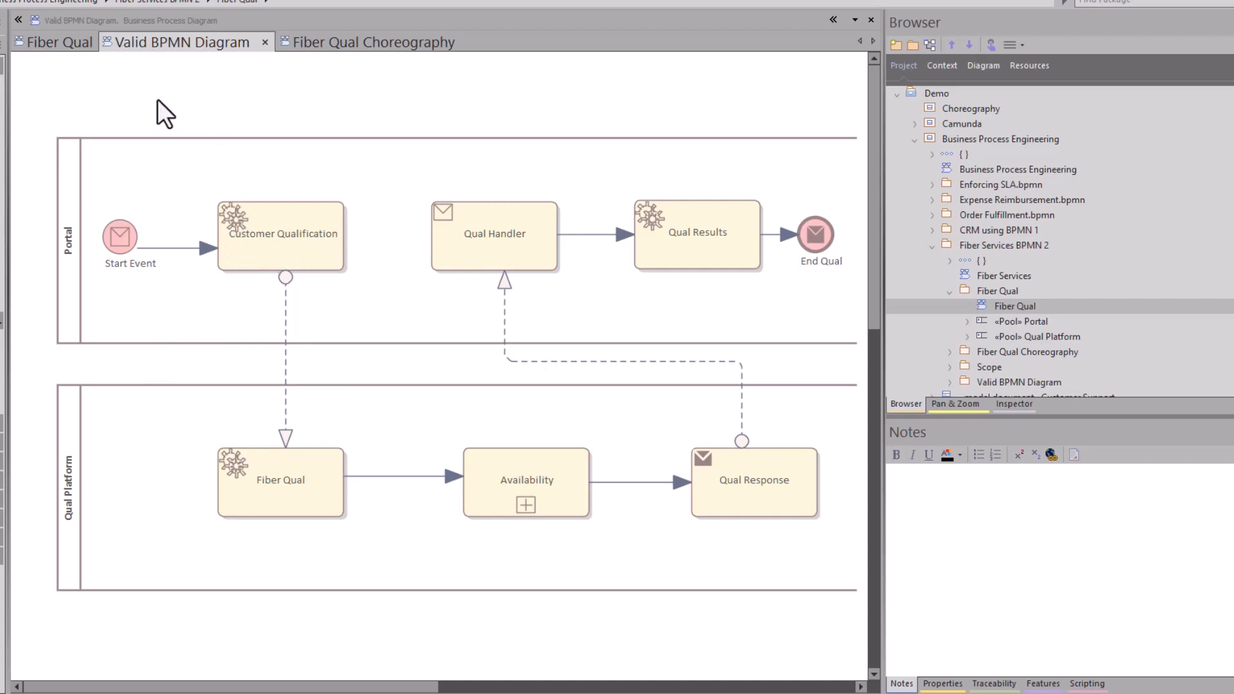
{"action": "right_click", "coordinate": [126, 94]}
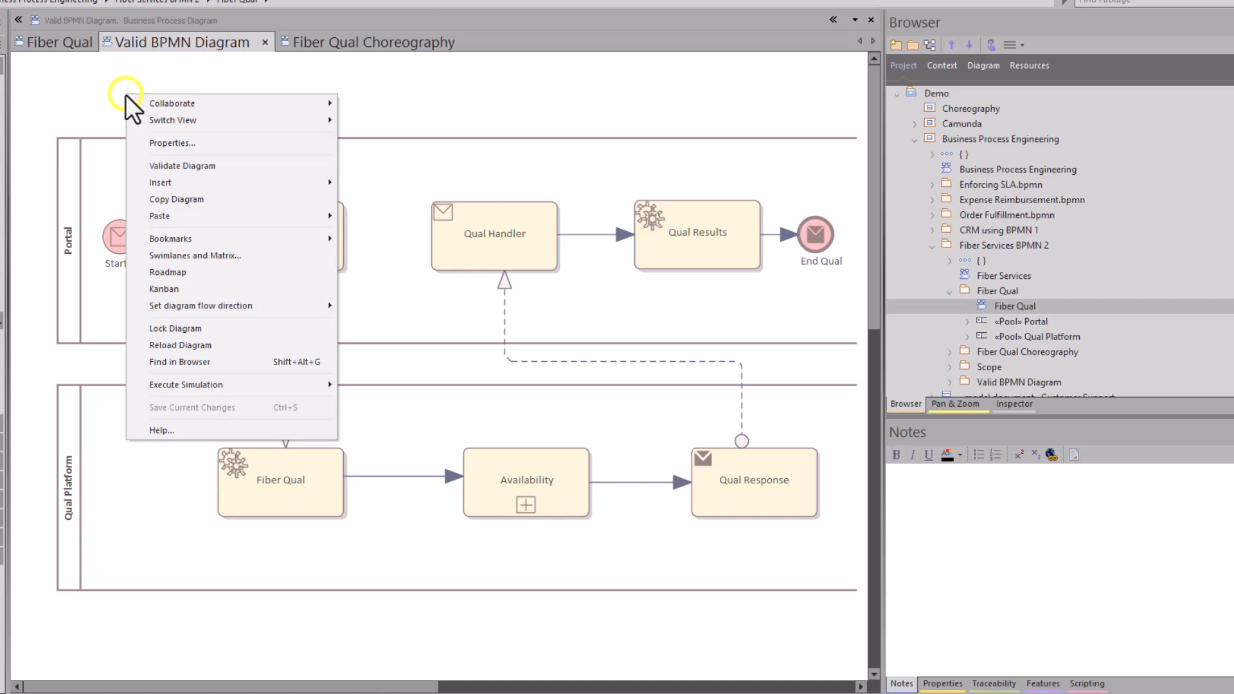
{"action": "left_click", "coordinate": [174, 165]}
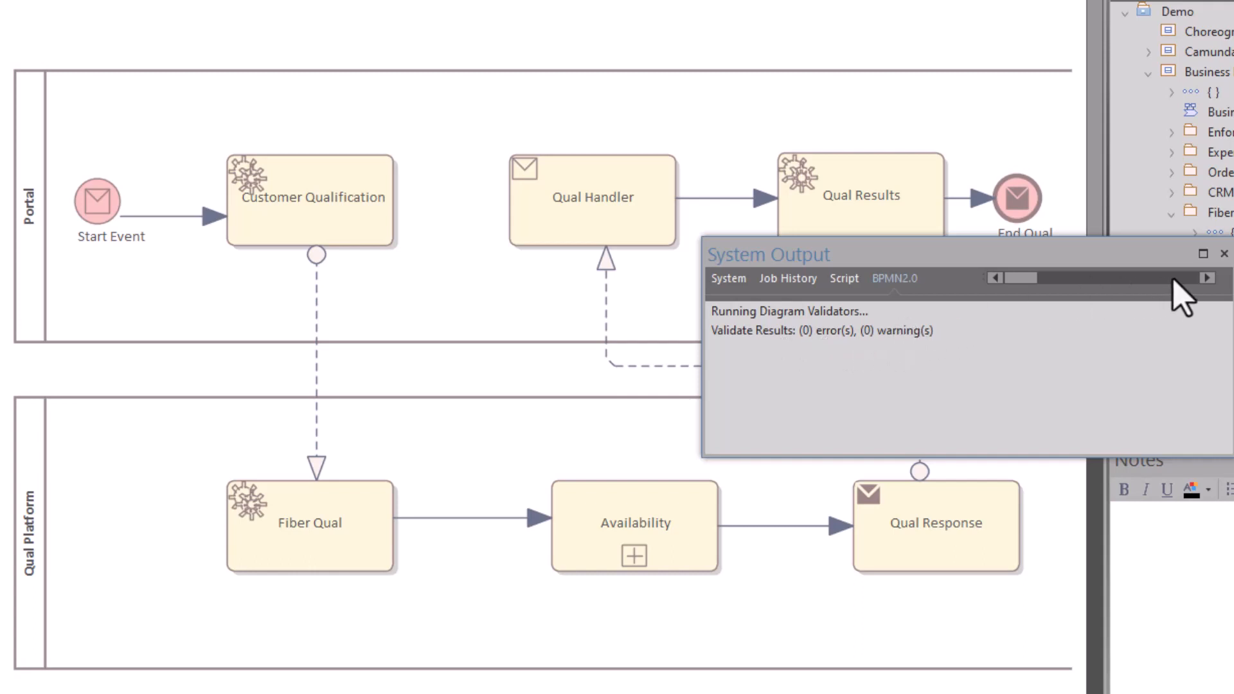
{"action": "left_click", "coordinate": [1224, 253]}
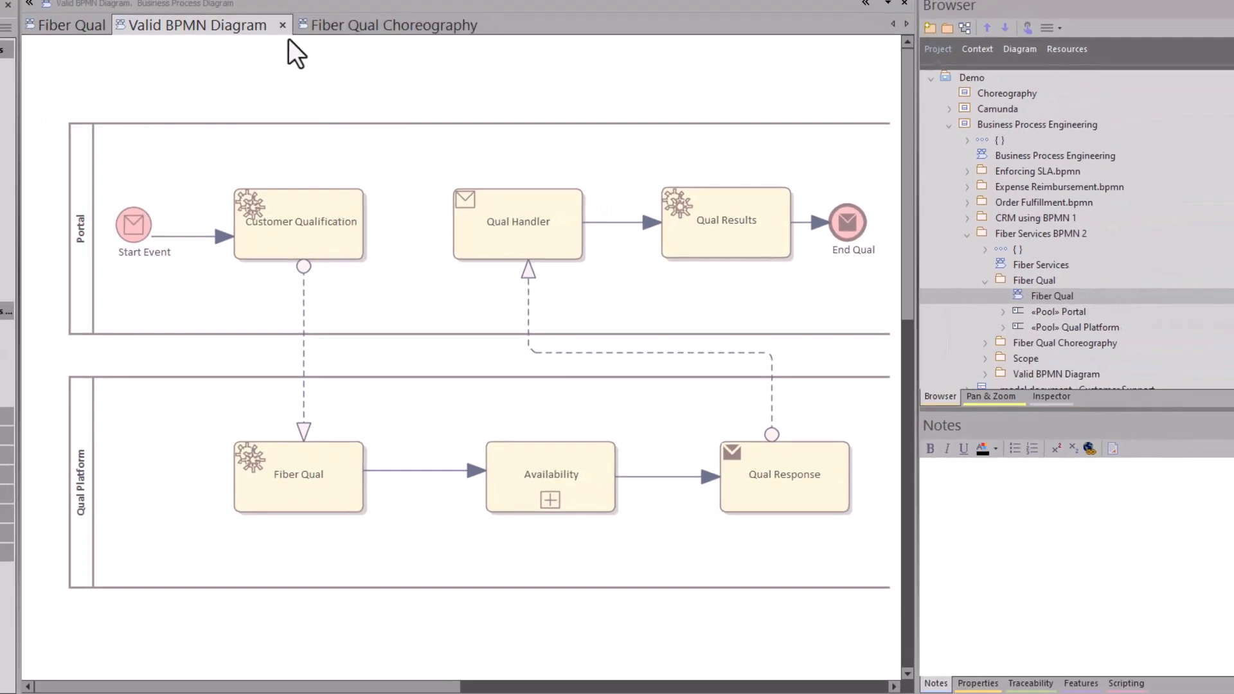
Select the Customer Qual task in the Fiber Qual Choreography diagram and apply the Properties Notes and Inspector workspace layout
{"action": "left_click", "coordinate": [326, 25]}
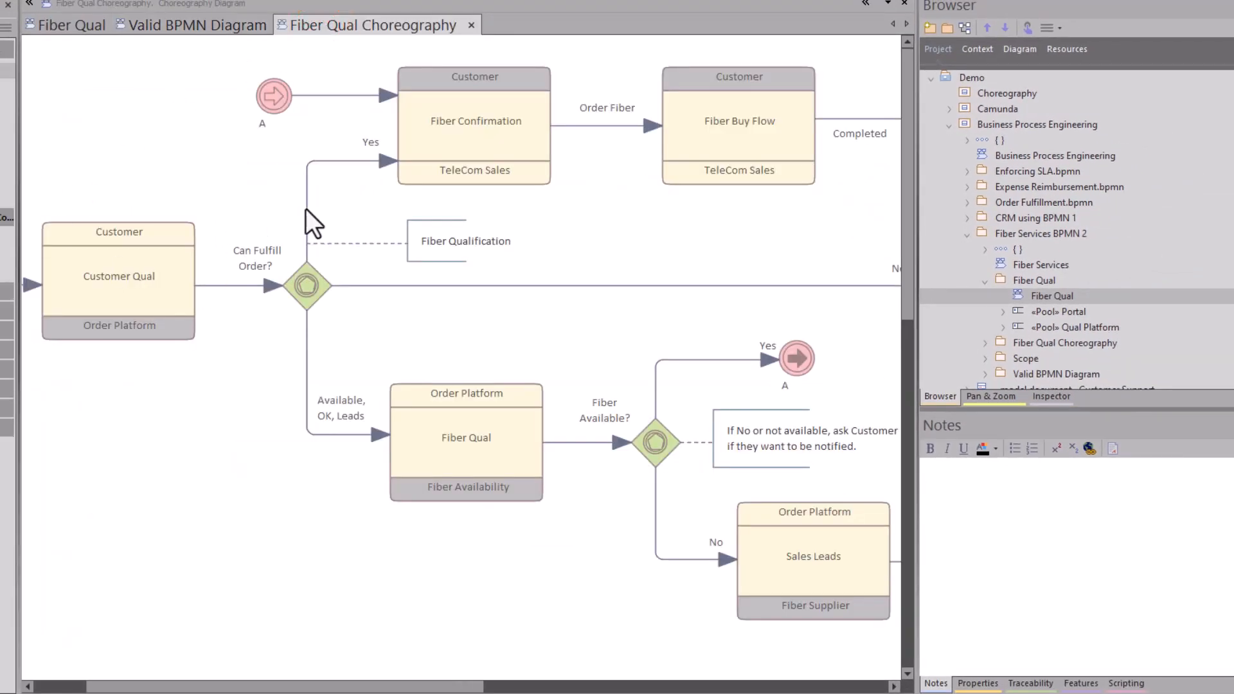
{"action": "left_click_drag", "start_coordinate": [266, 686], "coordinate": [193, 685]}
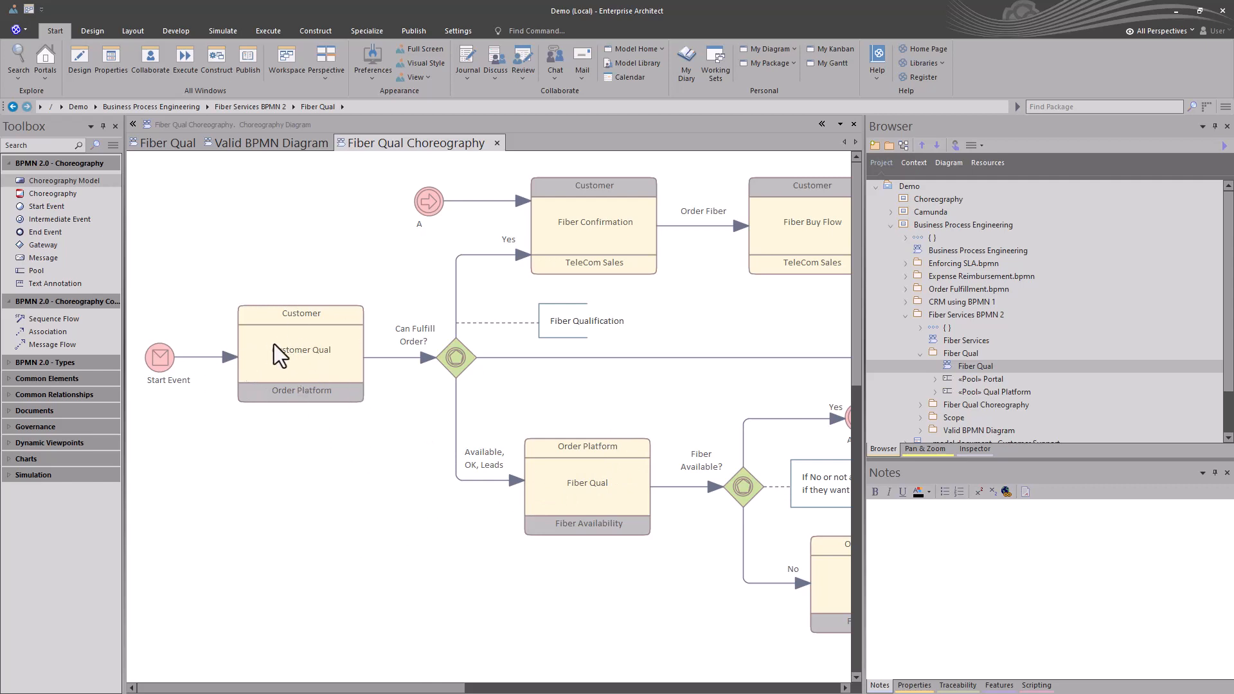
{"action": "left_click", "coordinate": [292, 362]}
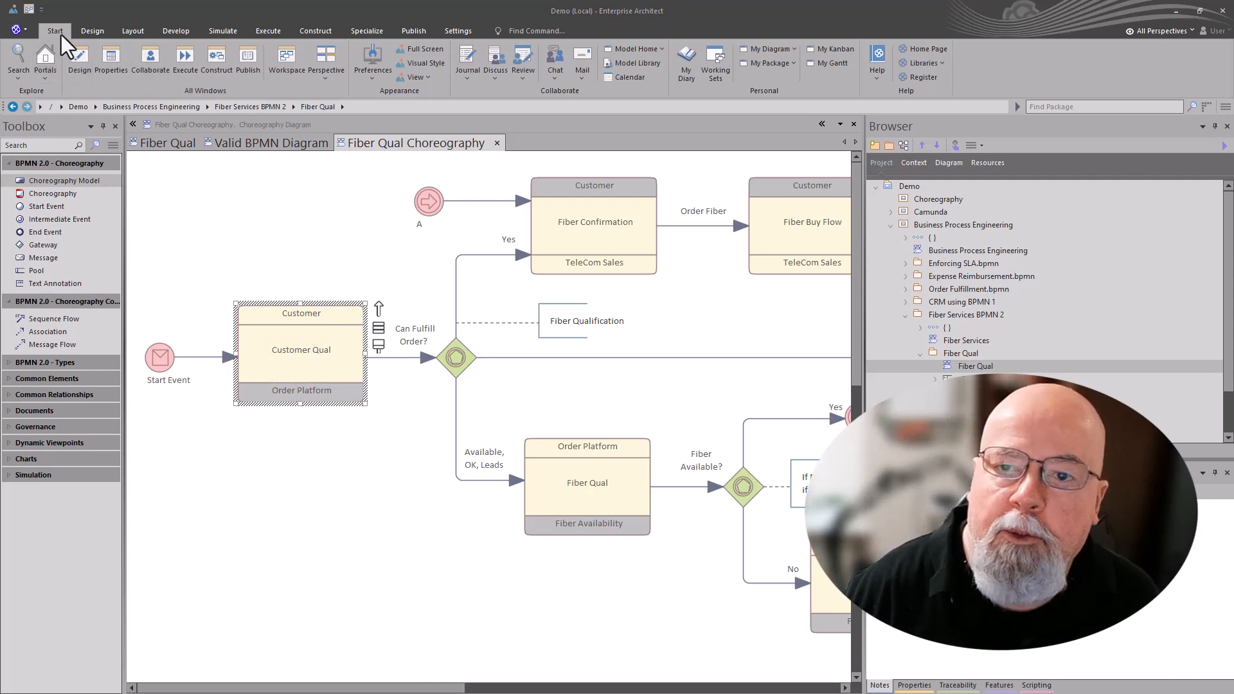
{"action": "left_click", "coordinate": [30, 9]}
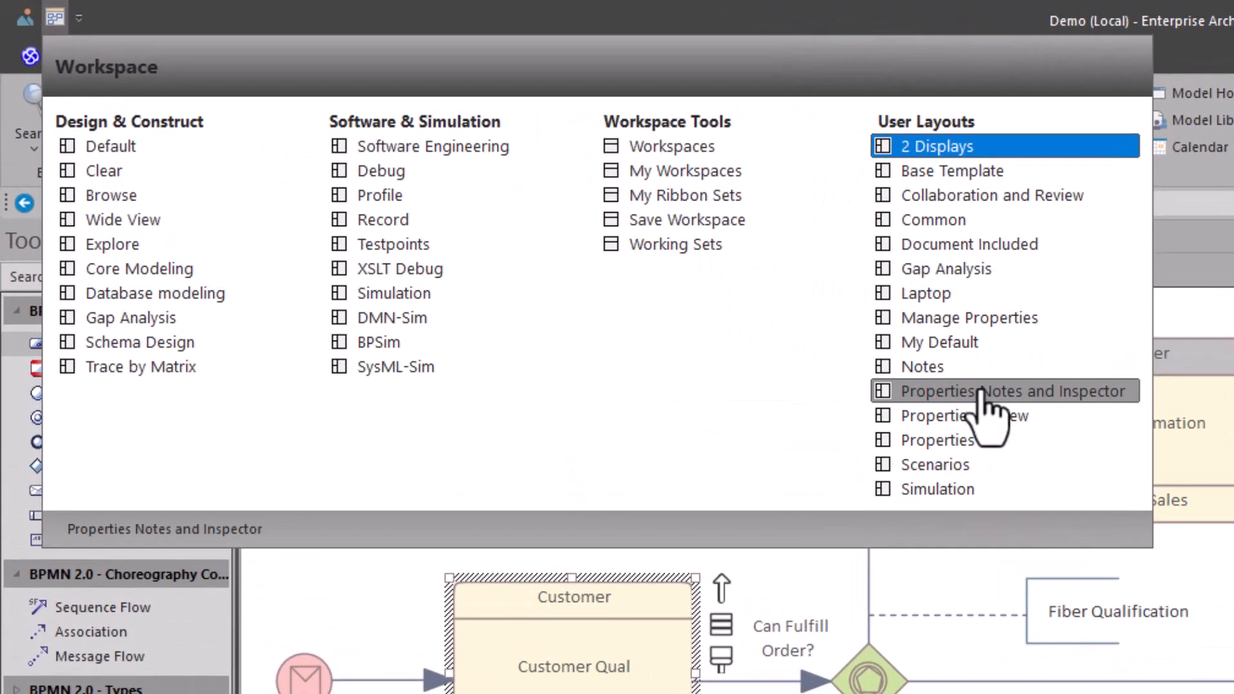
{"action": "left_click", "coordinate": [521, 205]}
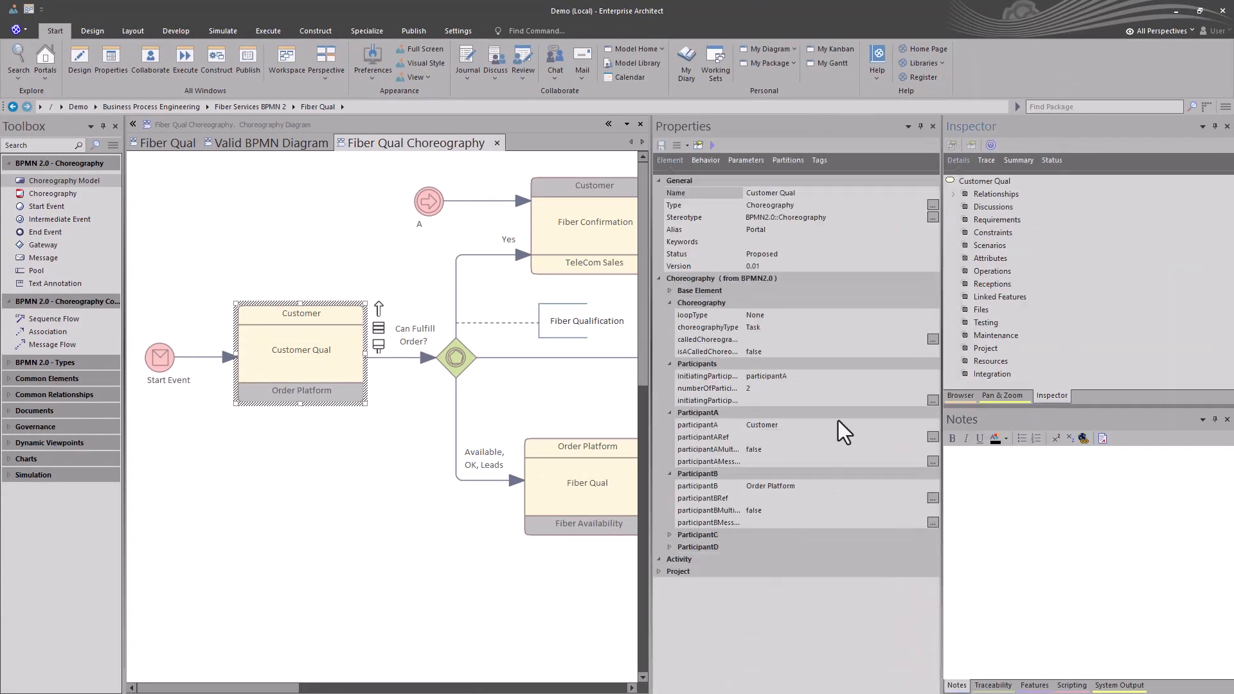
Examine the properties and notes of the choreography diagram, the Customer Qual task and the Start Event
{"action": "left_click", "coordinate": [401, 467]}
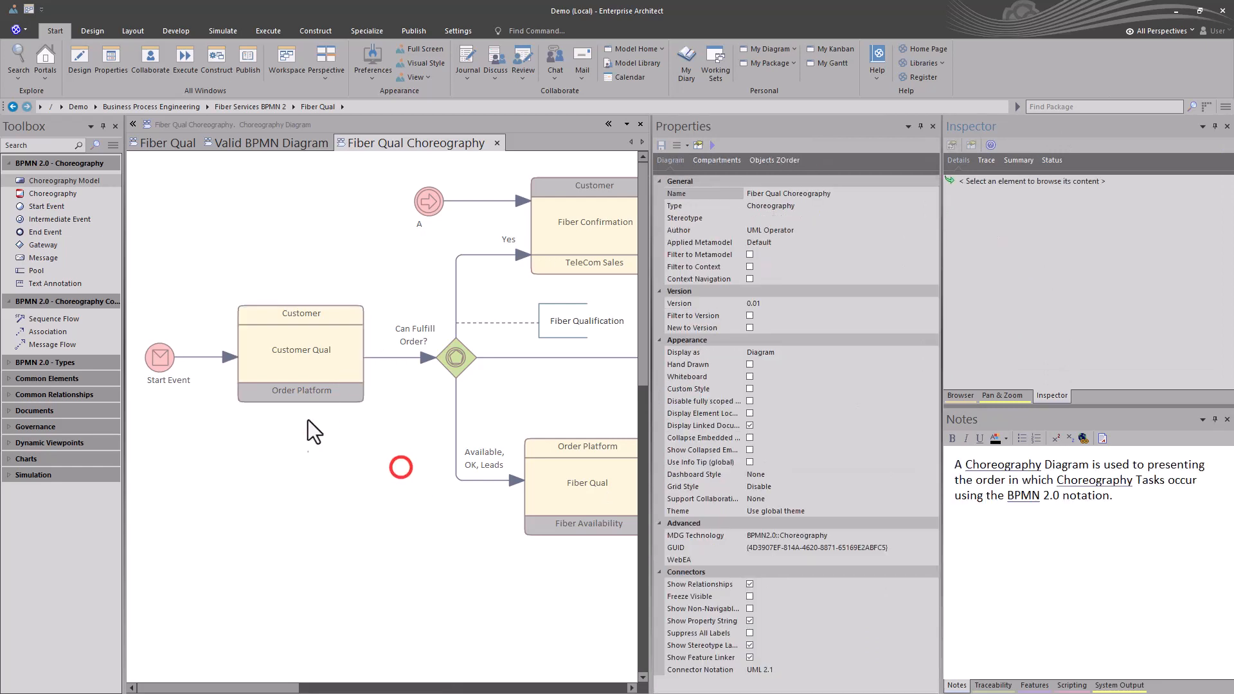
{"action": "left_click", "coordinate": [303, 340]}
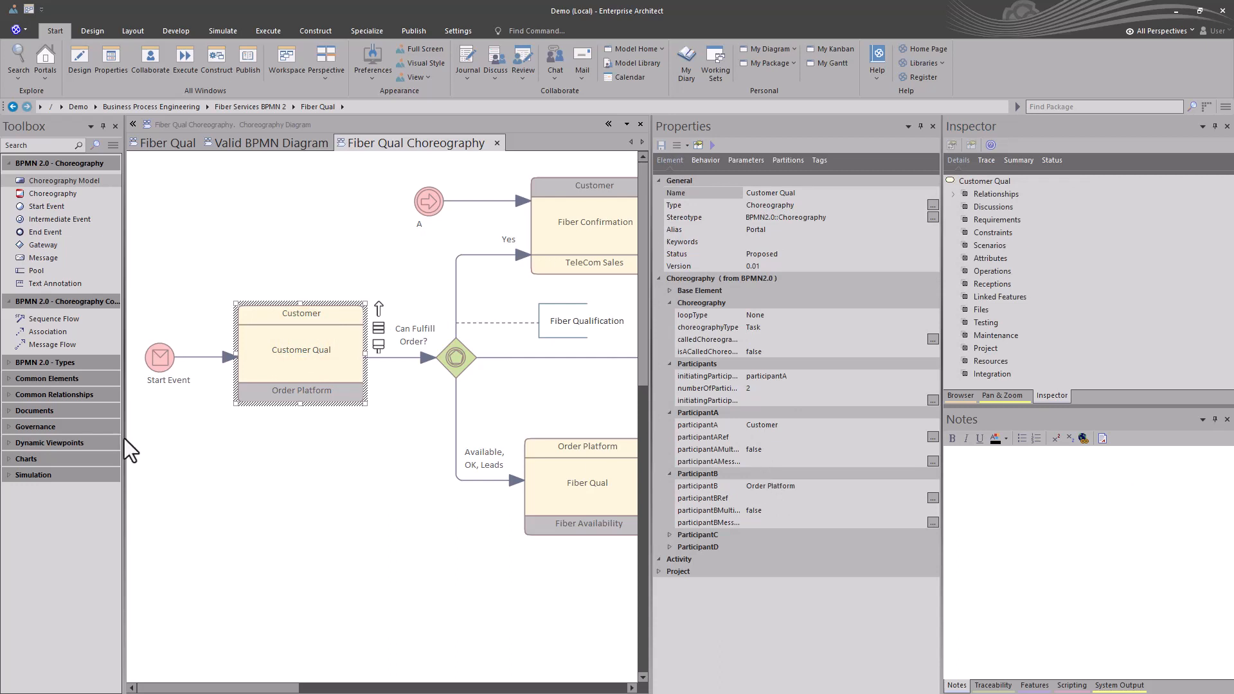
{"action": "left_click", "coordinate": [164, 362]}
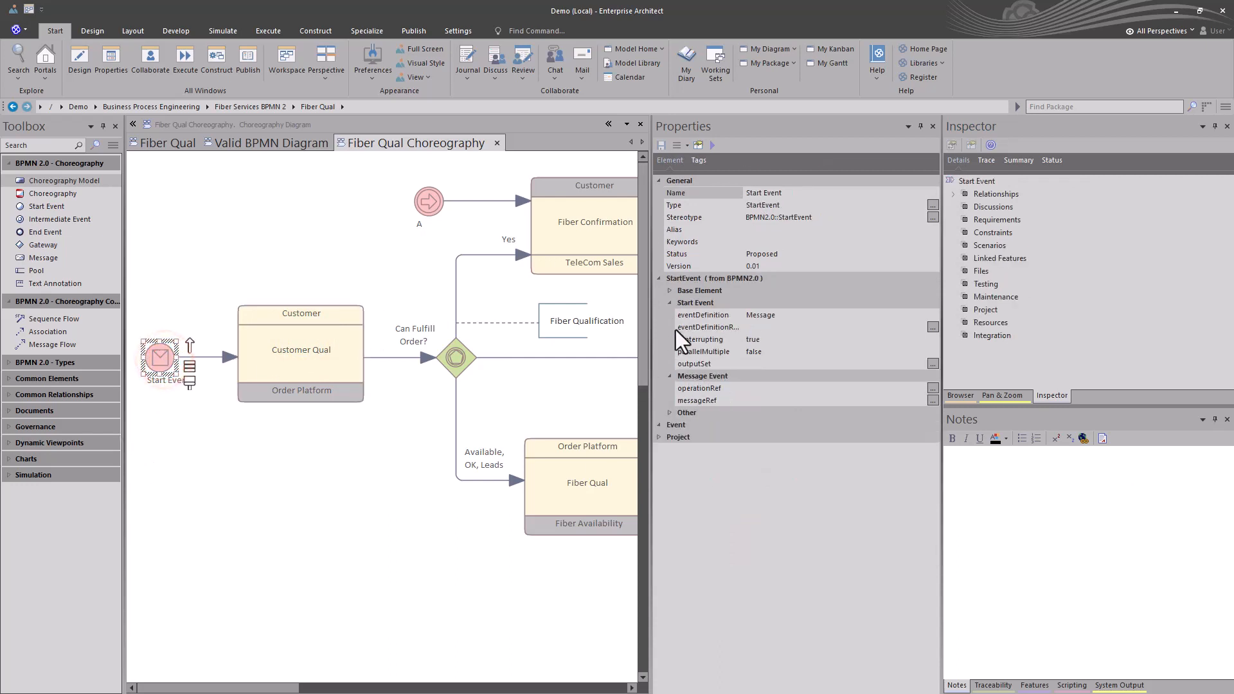
{"action": "left_click", "coordinate": [987, 576]}
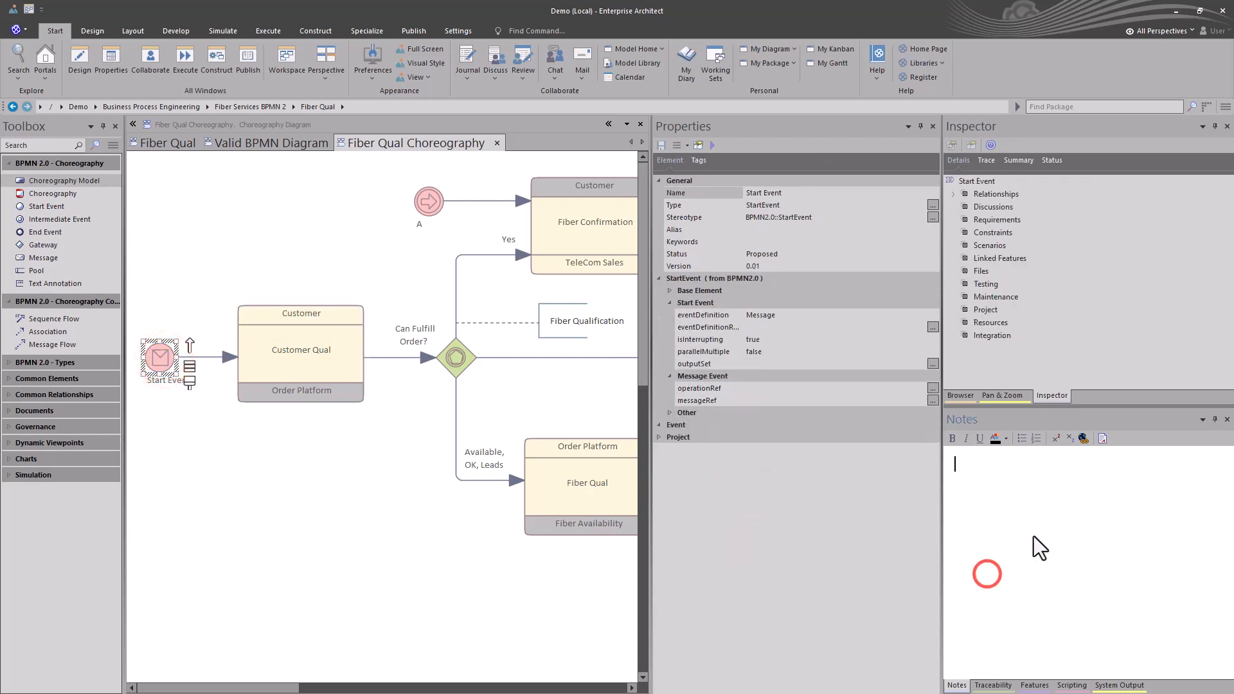
{"action": "left_click", "coordinate": [295, 348]}
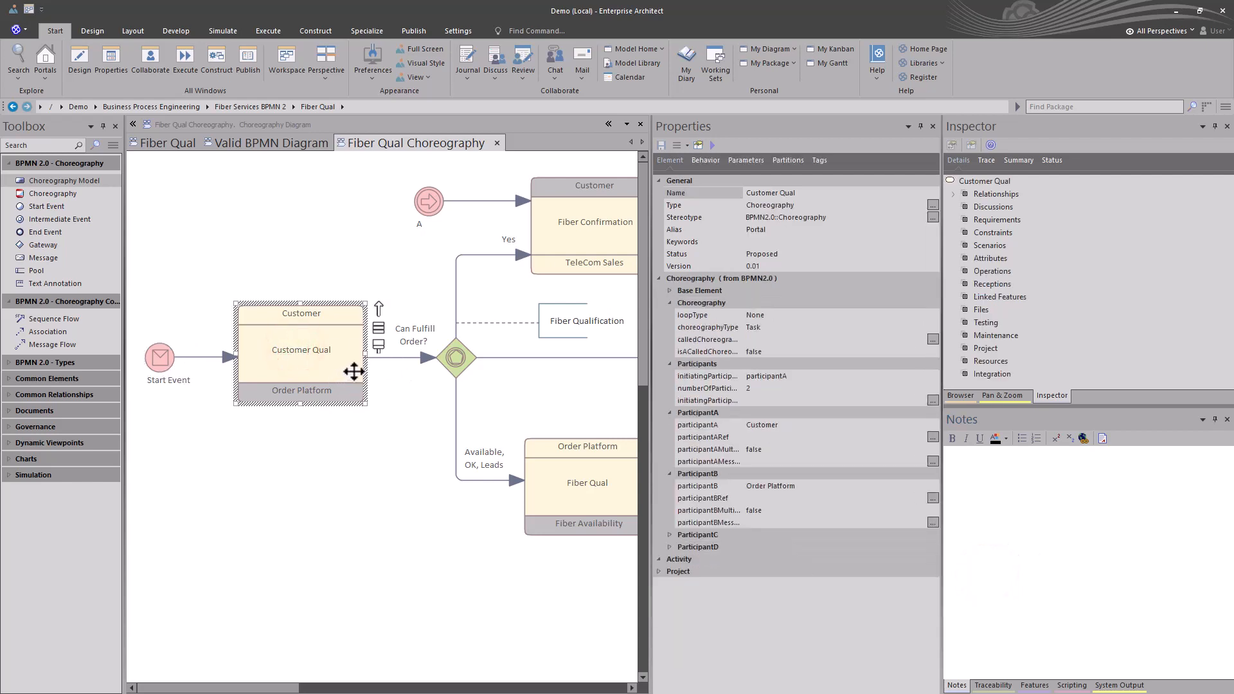
{"action": "left_click", "coordinate": [1025, 493]}
Show Traceability and compare the transitions of the Start Event and the Customer Qual task
{"action": "left_click", "coordinate": [996, 686]}
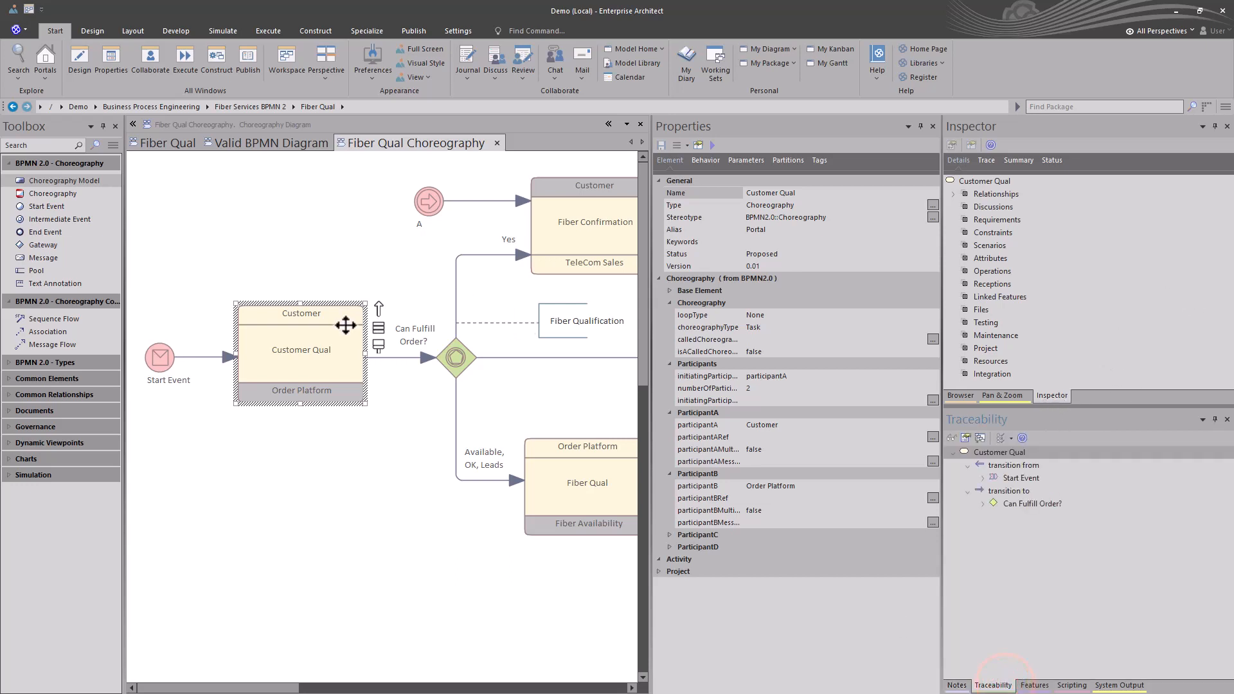
{"action": "left_click", "coordinate": [326, 334]}
{"action": "left_click", "coordinate": [168, 357]}
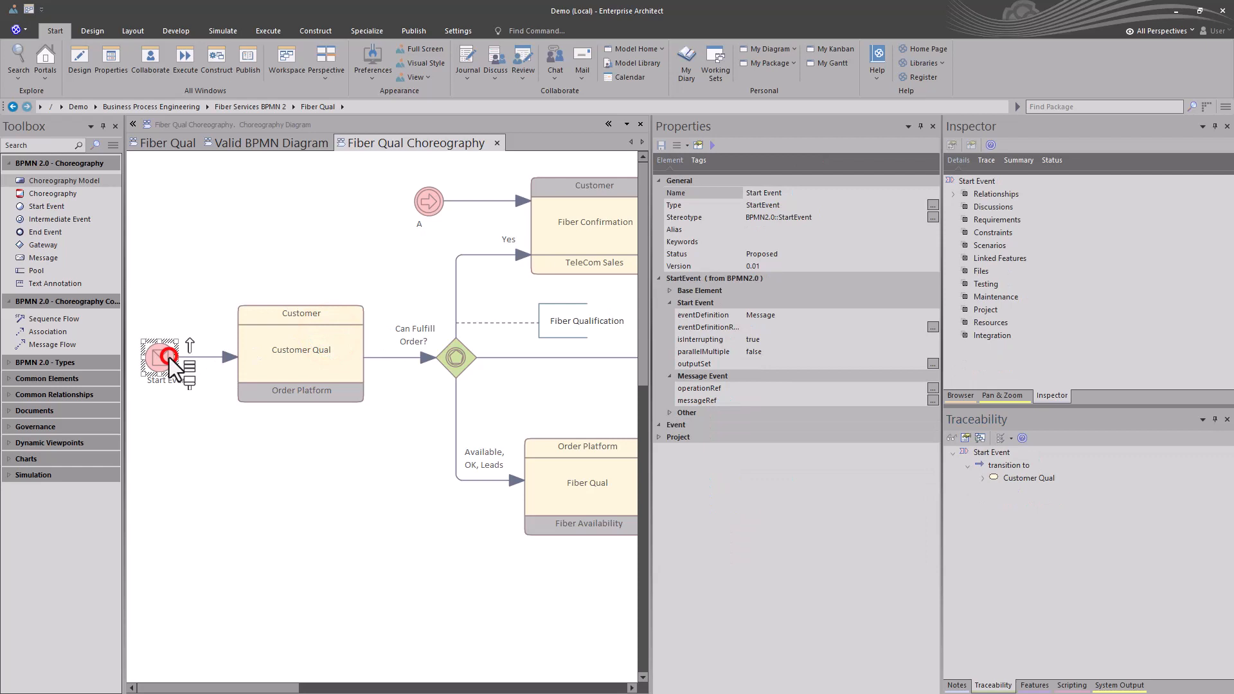
{"action": "left_click", "coordinate": [339, 360]}
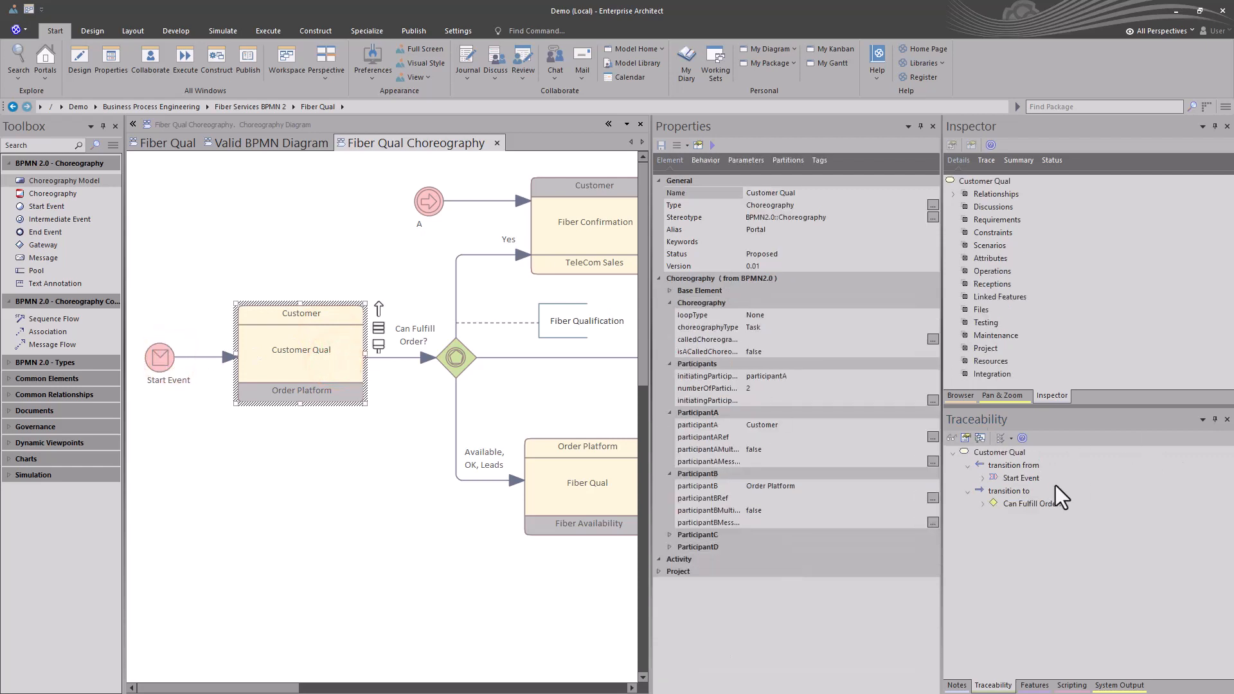
Examine the Inspector's details and trace for Customer Qual alongside its notes, and compare the trace with the Start Event's
{"action": "left_click", "coordinate": [956, 686]}
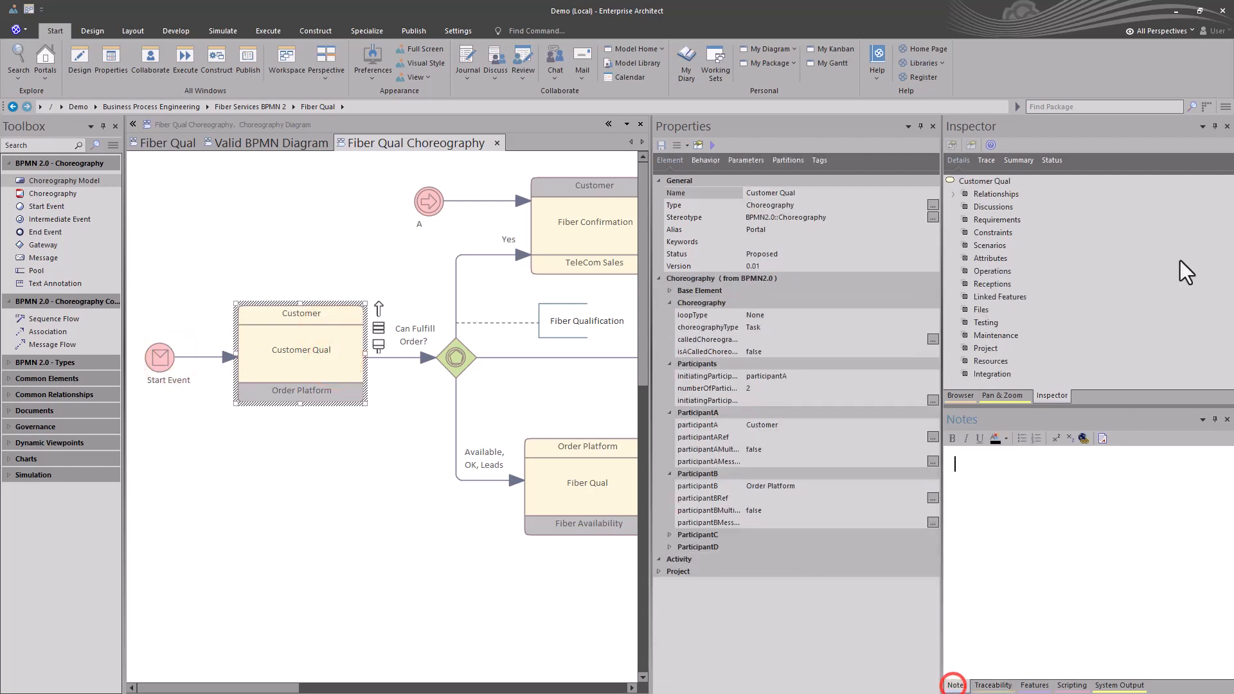
{"action": "left_click", "coordinate": [1055, 391]}
{"action": "left_click", "coordinate": [959, 161]}
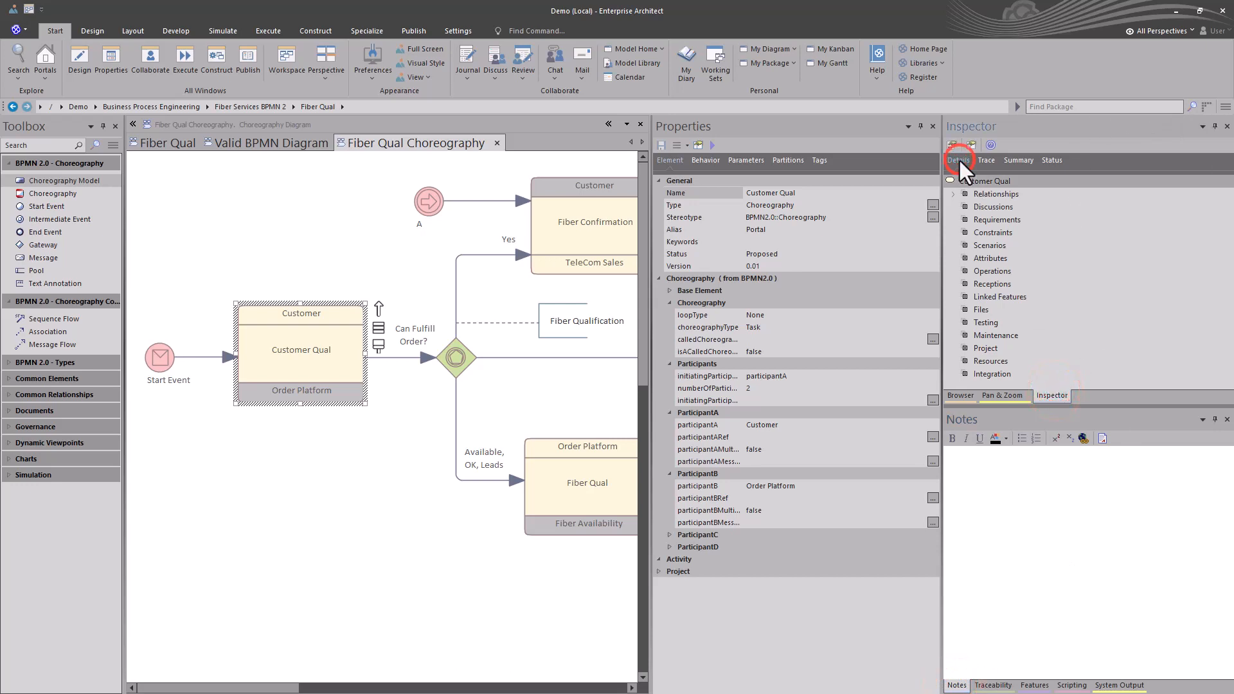
{"action": "left_click", "coordinate": [982, 161]}
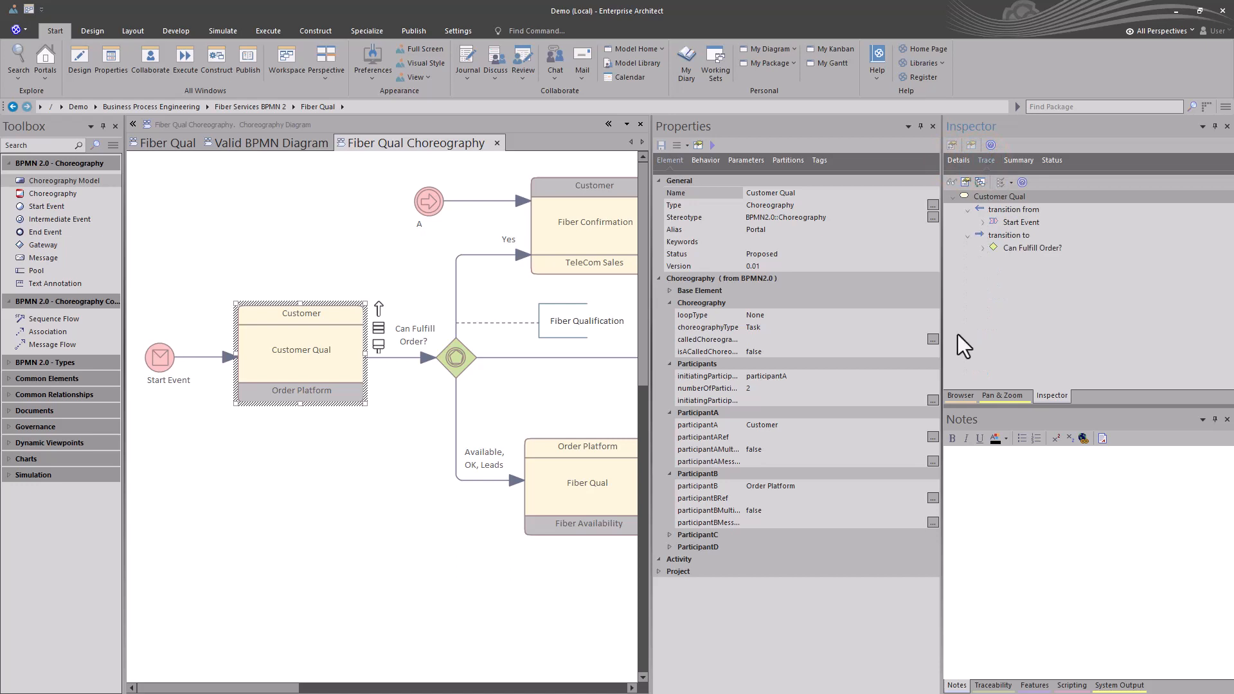
{"action": "left_click", "coordinate": [1007, 685]}
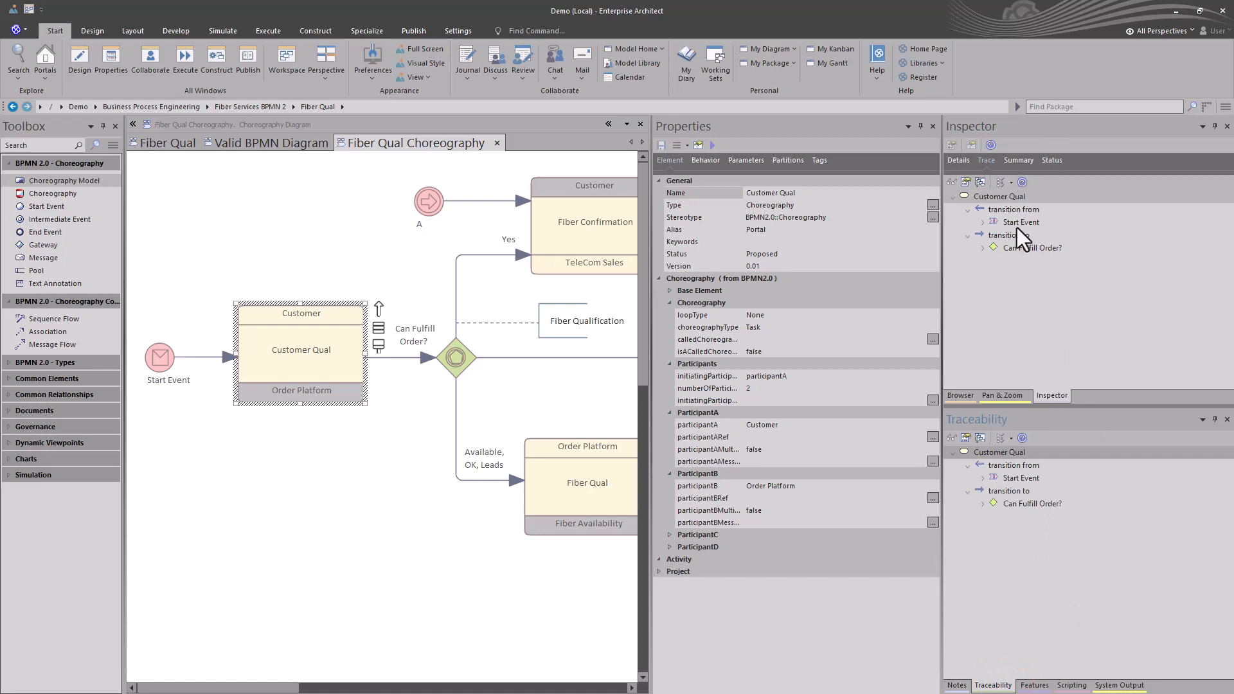
{"action": "left_click", "coordinate": [957, 685]}
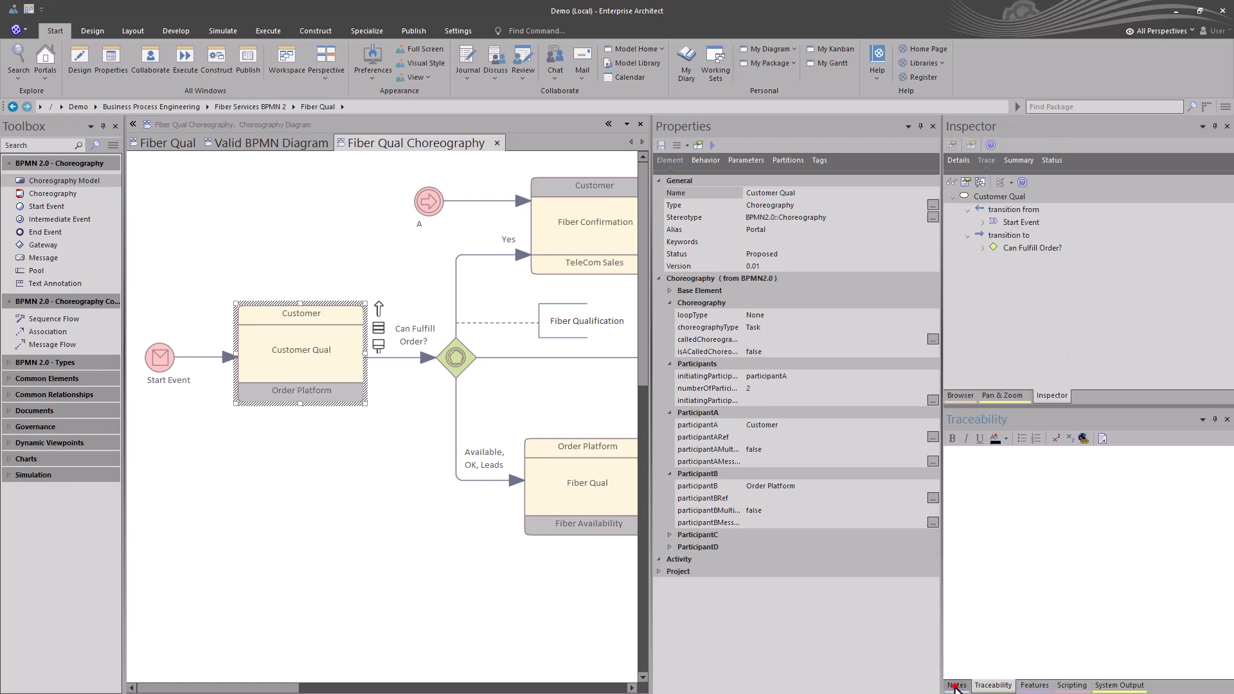
{"action": "left_click", "coordinate": [985, 160]}
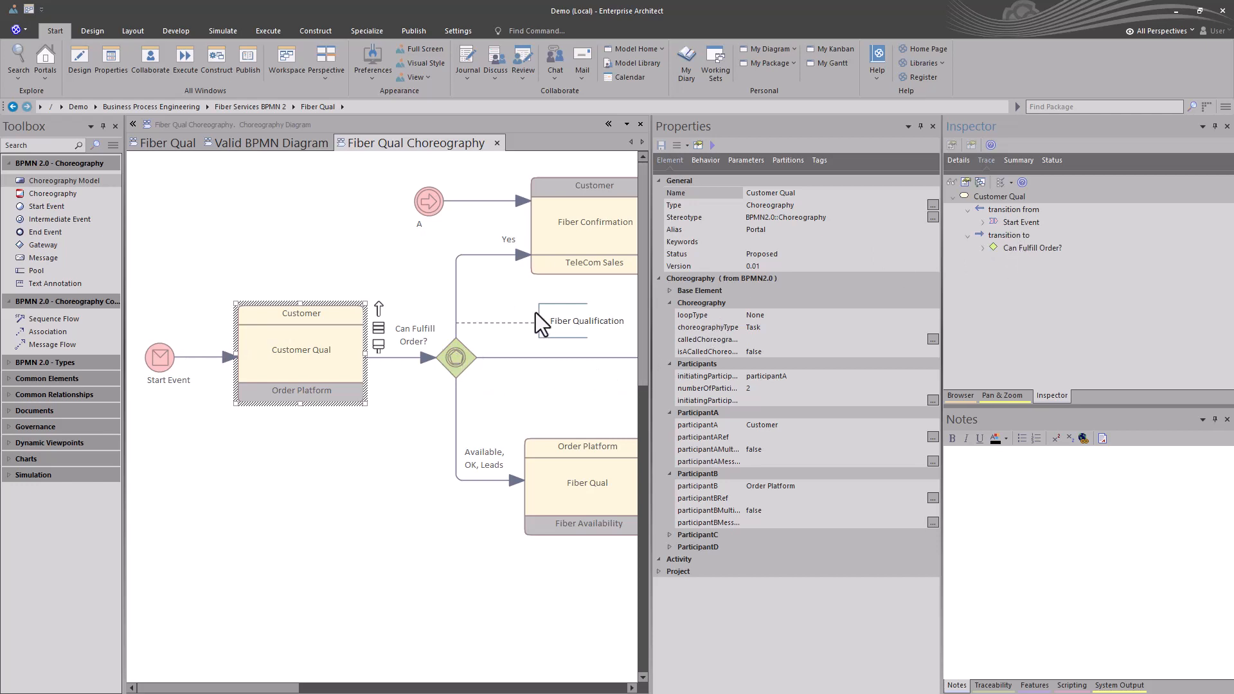
{"action": "left_click", "coordinate": [158, 357]}
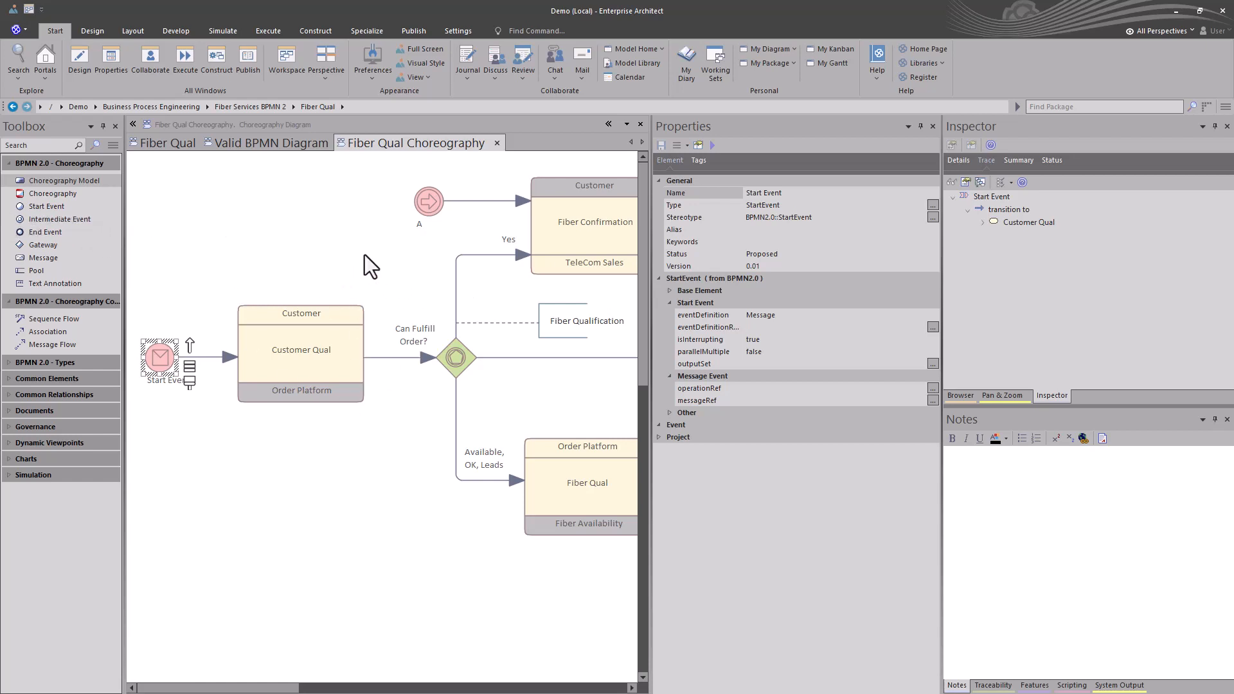
{"action": "left_click", "coordinate": [306, 332]}
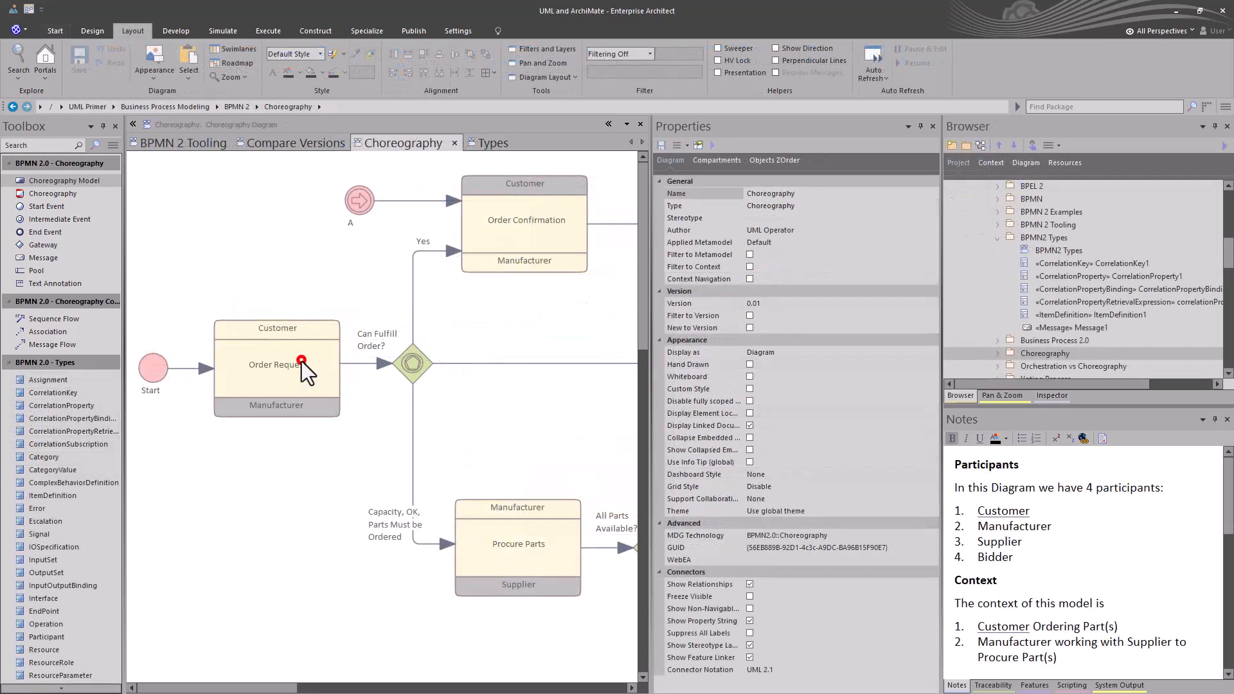
Expand the Base Element properties of the Order Request choreography task and open the selection for its correlationKeys value
{"action": "left_click", "coordinate": [301, 361]}
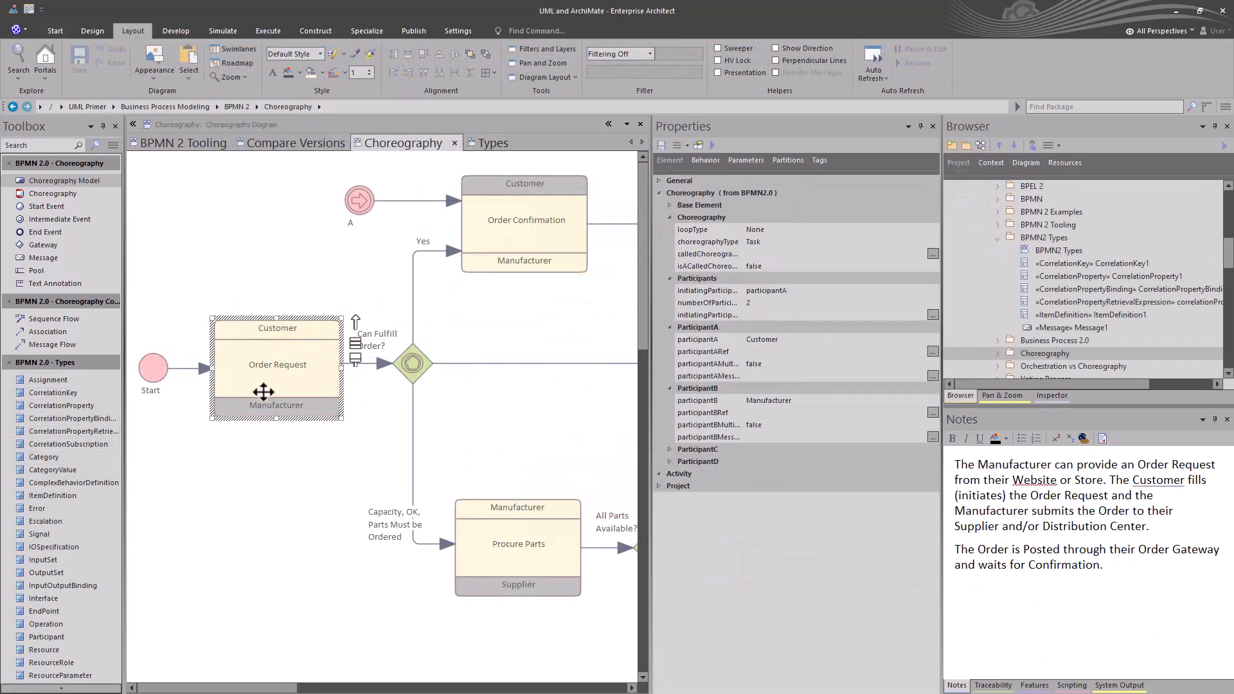
{"action": "left_click", "coordinate": [50, 192]}
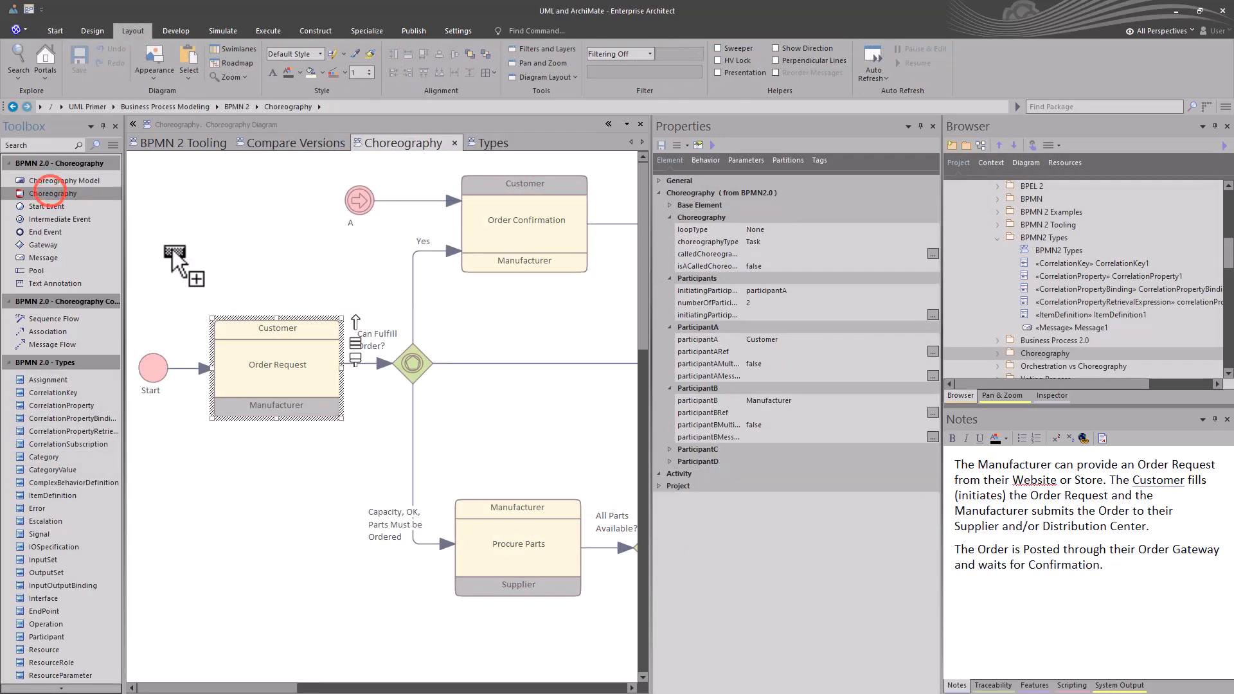
{"action": "left_click_drag", "start_coordinate": [172, 249], "coordinate": [233, 316]}
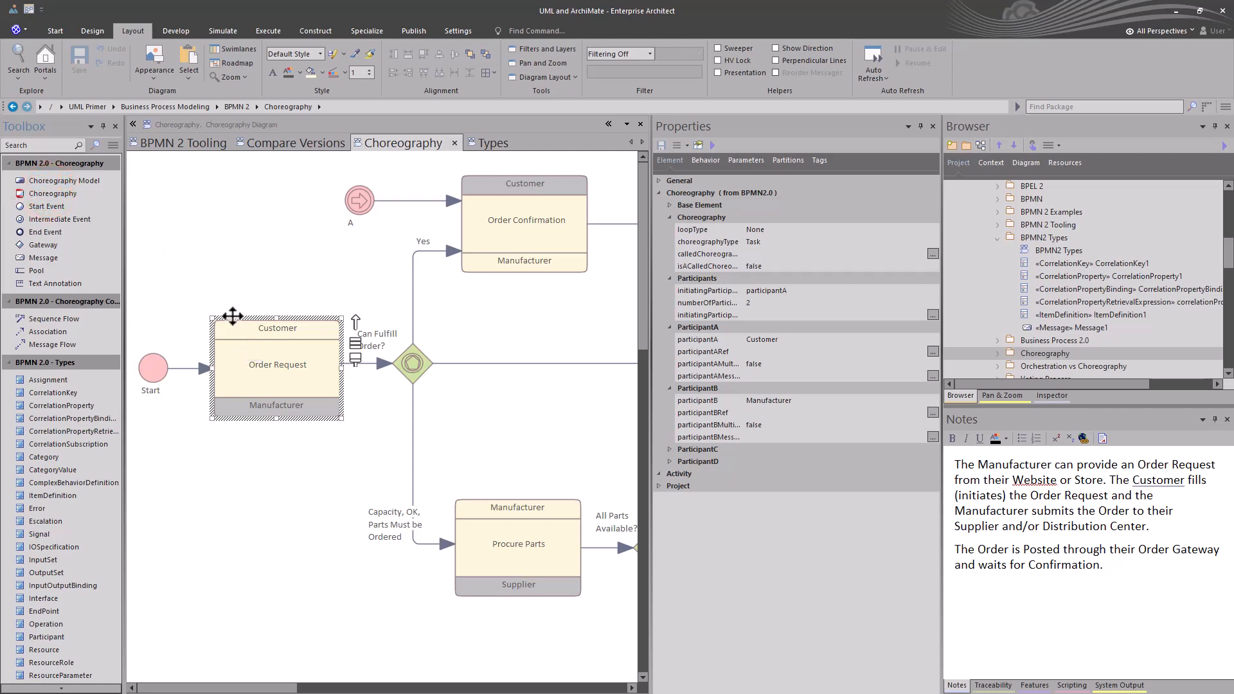
{"action": "left_click", "coordinate": [262, 358]}
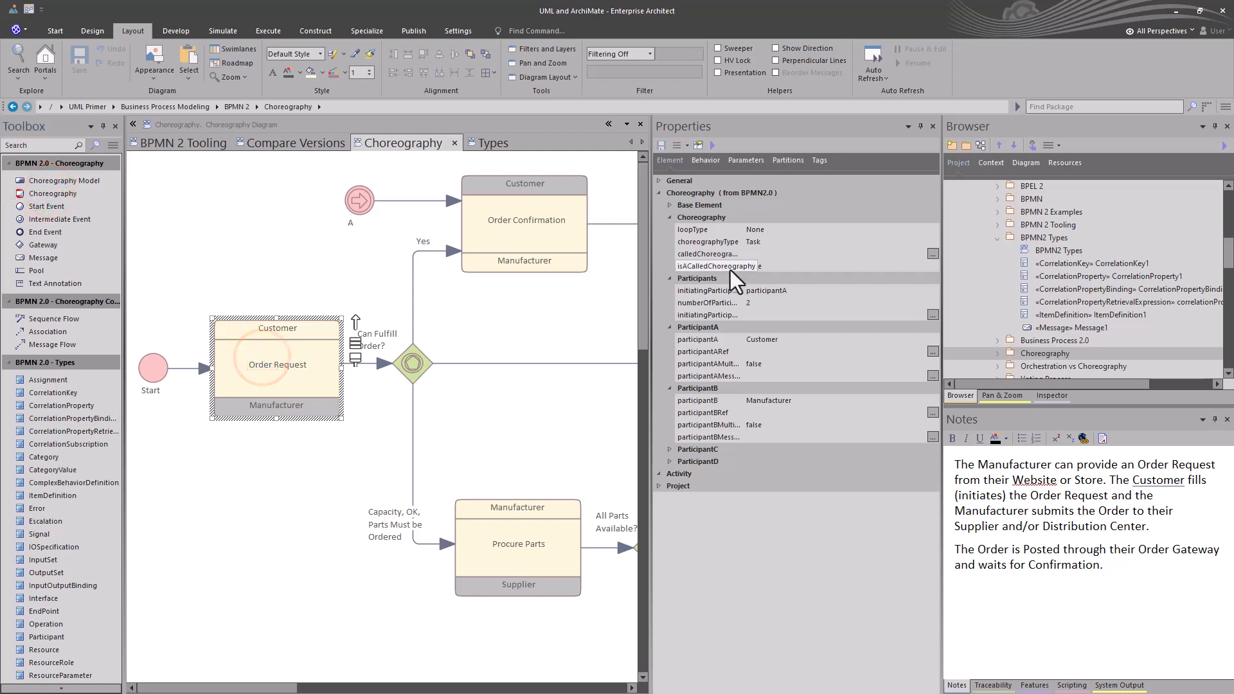
{"action": "left_click", "coordinate": [662, 204]}
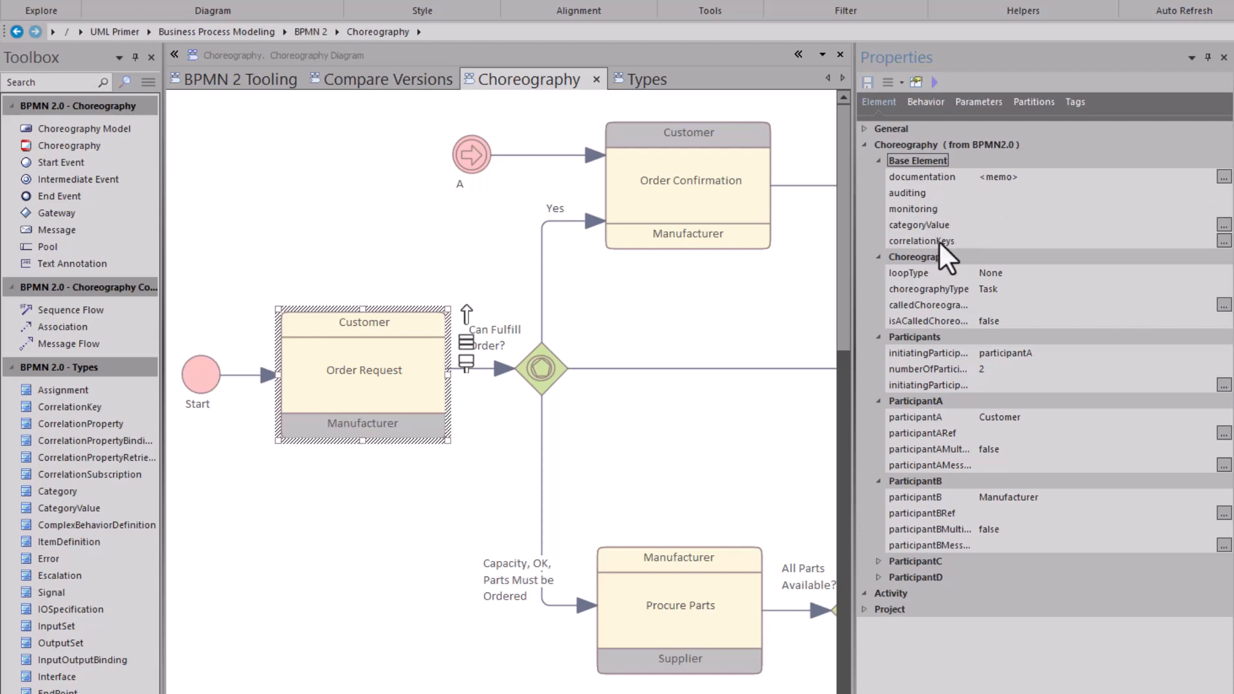
{"action": "left_click", "coordinate": [1224, 240]}
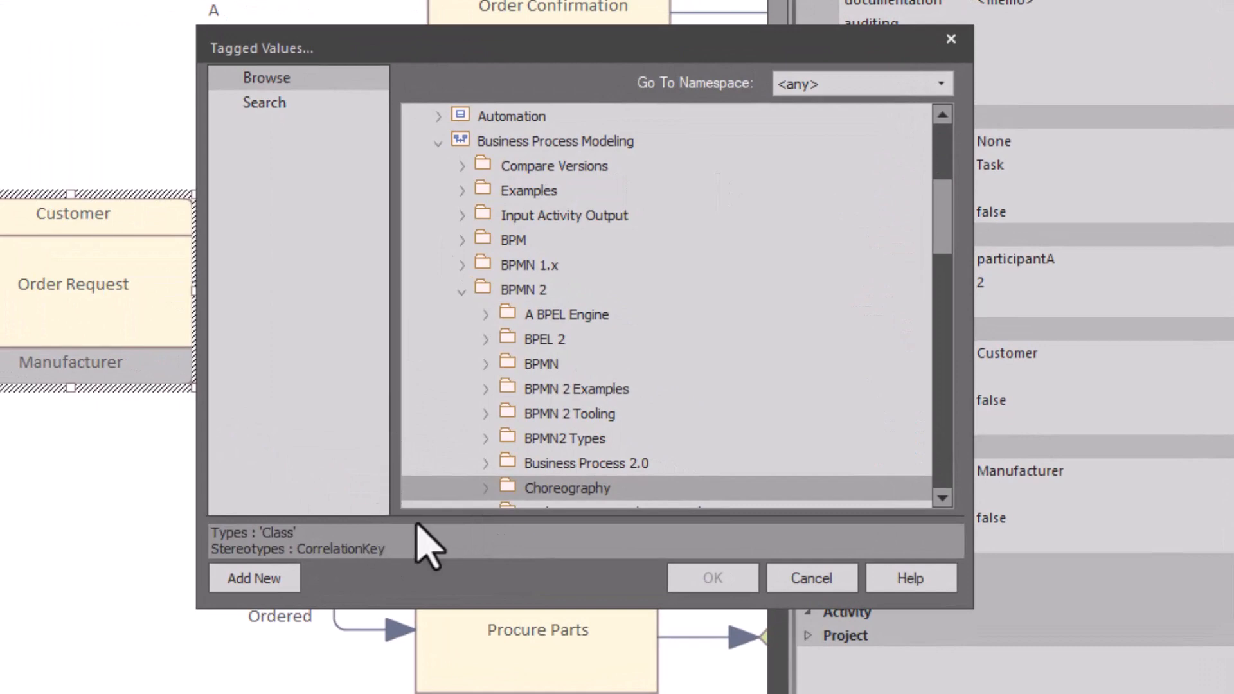
Check the required CorrelationKey stereotype and assign CorrelationKey1 from the BPMN2 Types package as Order Request's correlationKeys value
{"action": "left_click", "coordinate": [247, 540]}
{"action": "left_click_drag", "start_coordinate": [247, 540], "coordinate": [302, 542]}
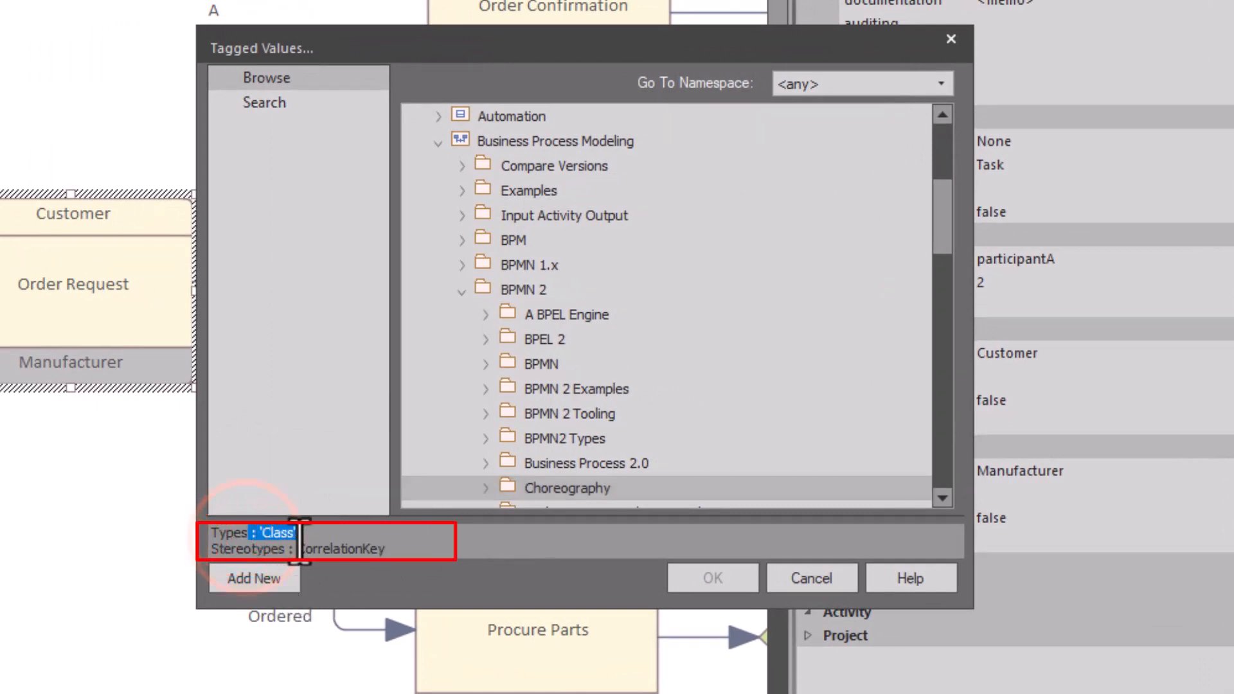
{"action": "left_click", "coordinate": [260, 554]}
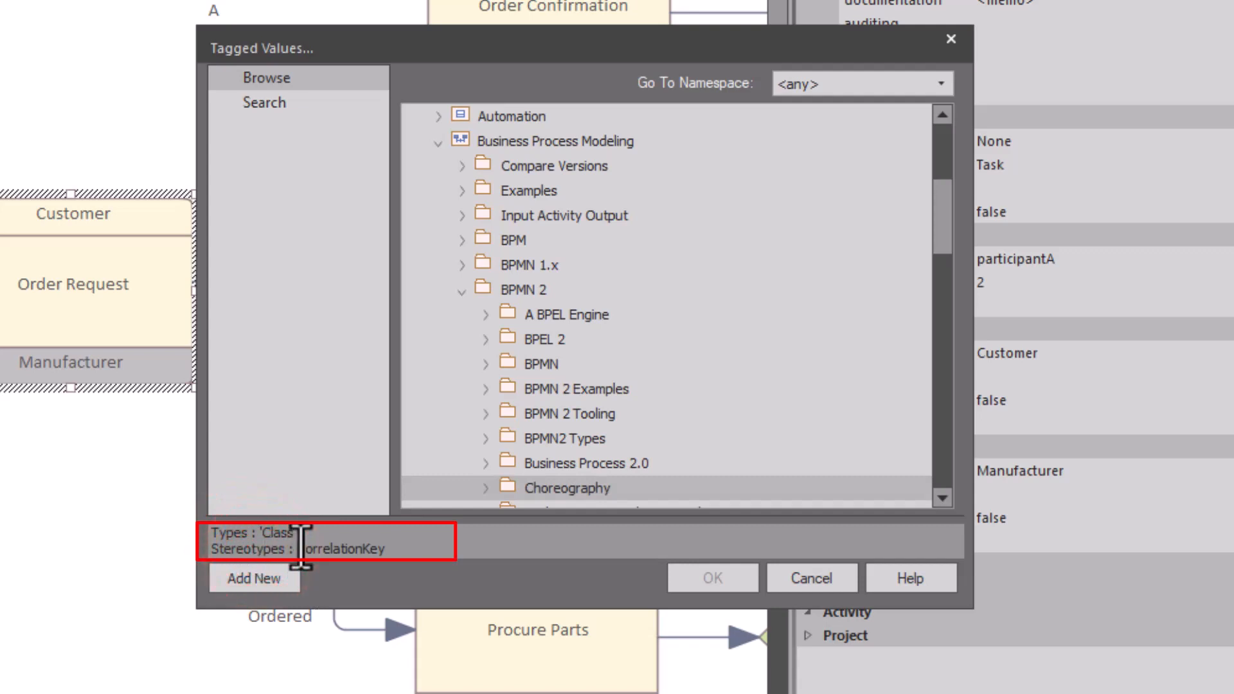
{"action": "left_click_drag", "start_coordinate": [297, 548], "coordinate": [432, 553]}
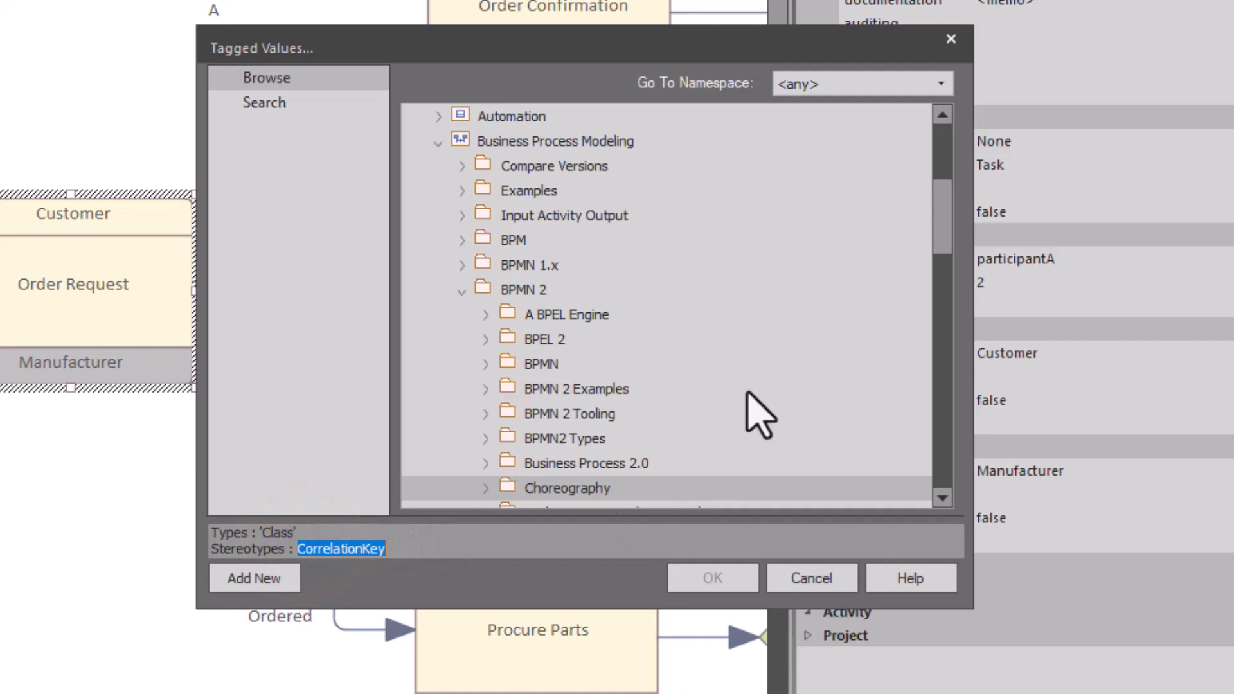
{"action": "left_click_drag", "start_coordinate": [946, 232], "coordinate": [949, 276]}
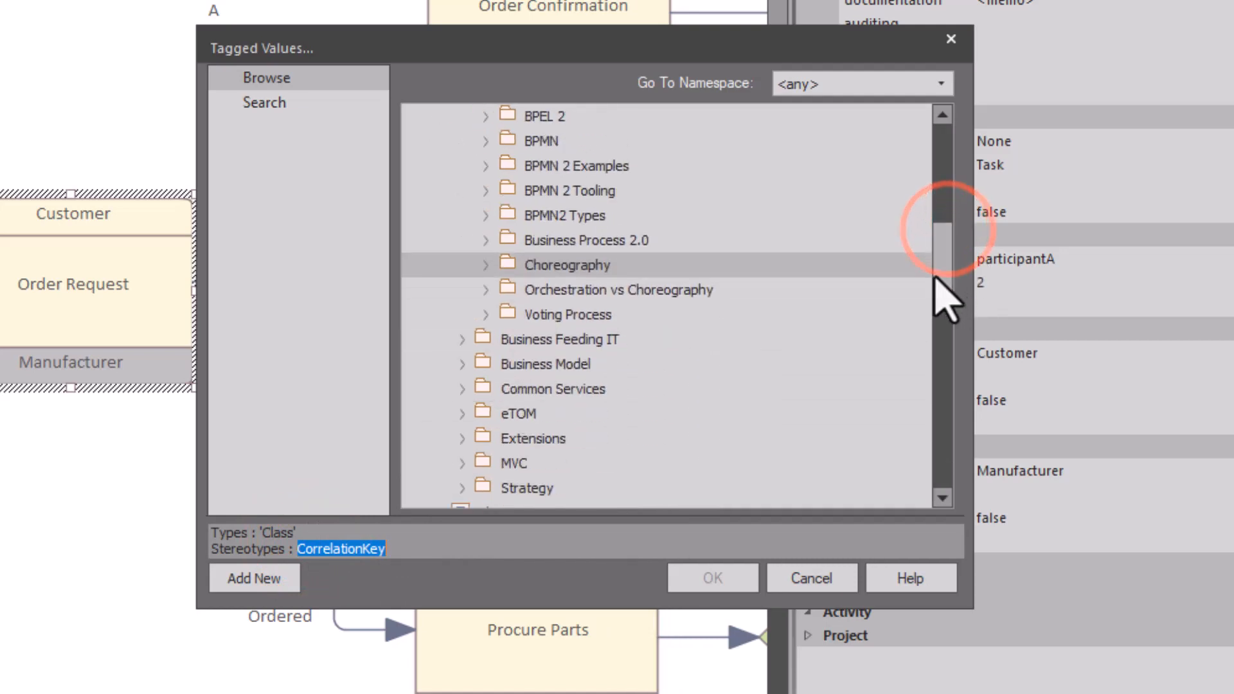
{"action": "left_click", "coordinate": [487, 215]}
{"action": "left_click", "coordinate": [614, 245]}
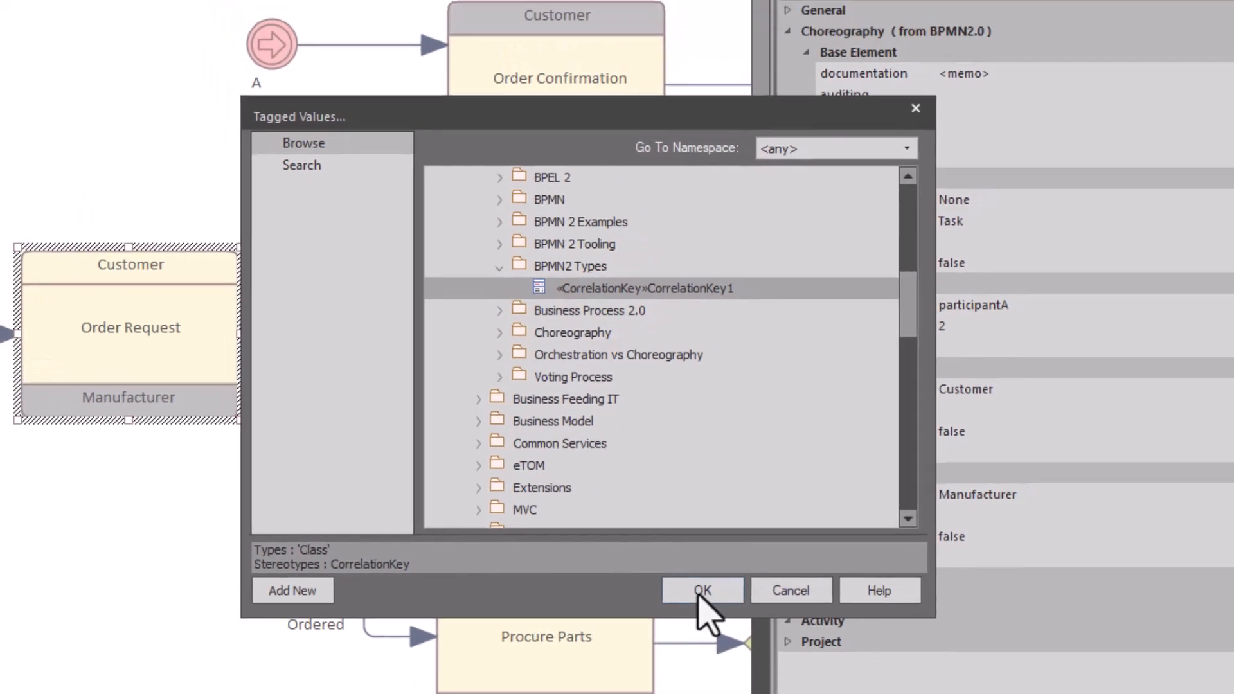
{"action": "left_click", "coordinate": [713, 578]}
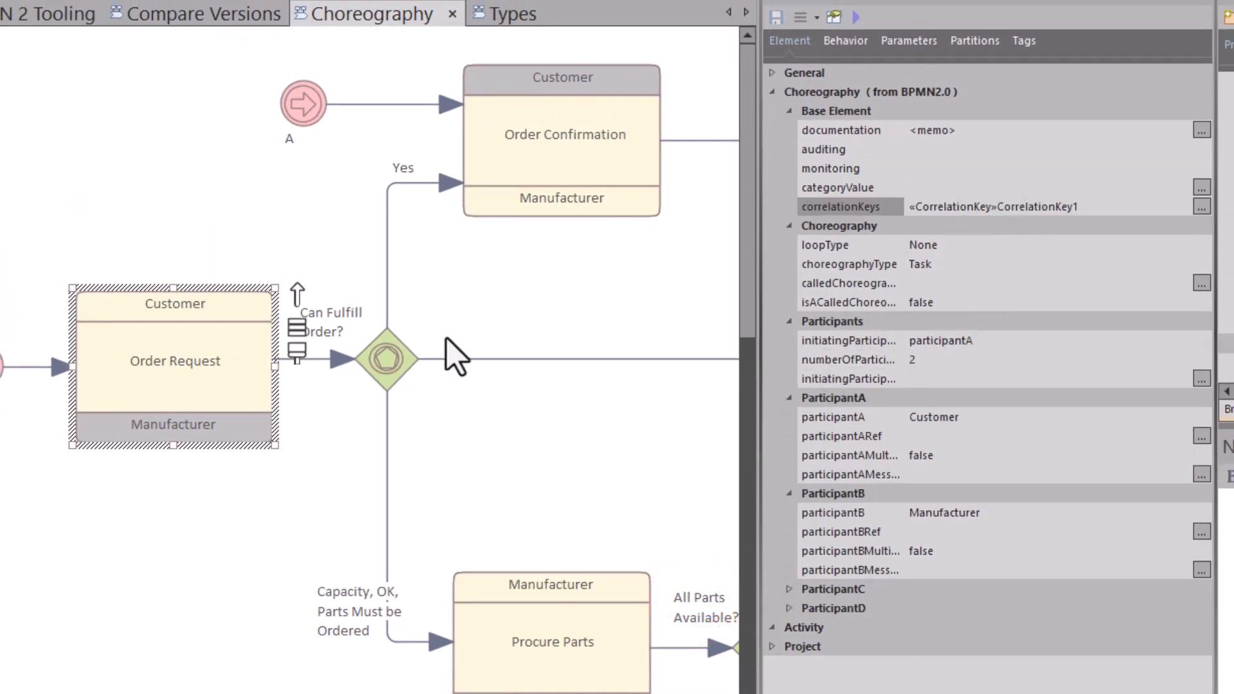
Clear Order Request's correlationKeys reference by choosing <none> as its value
{"action": "left_click", "coordinate": [1202, 206]}
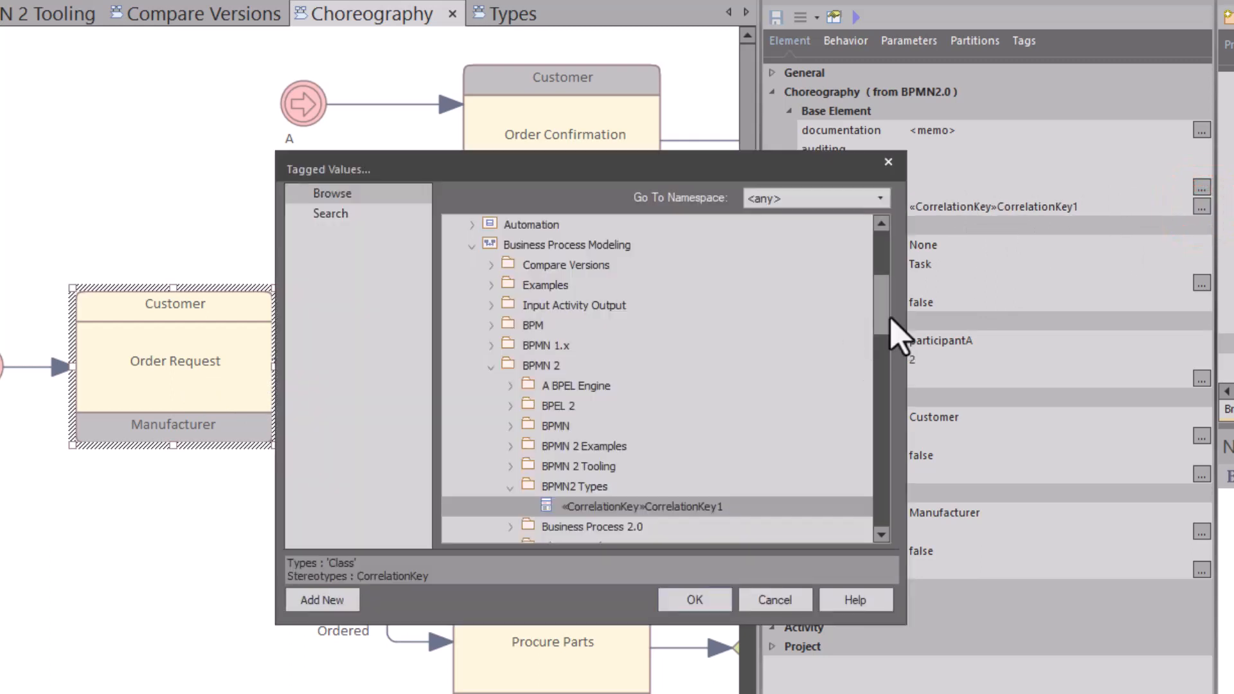
{"action": "left_click", "coordinate": [889, 315]}
{"action": "left_click_drag", "start_coordinate": [899, 384], "coordinate": [884, 546]}
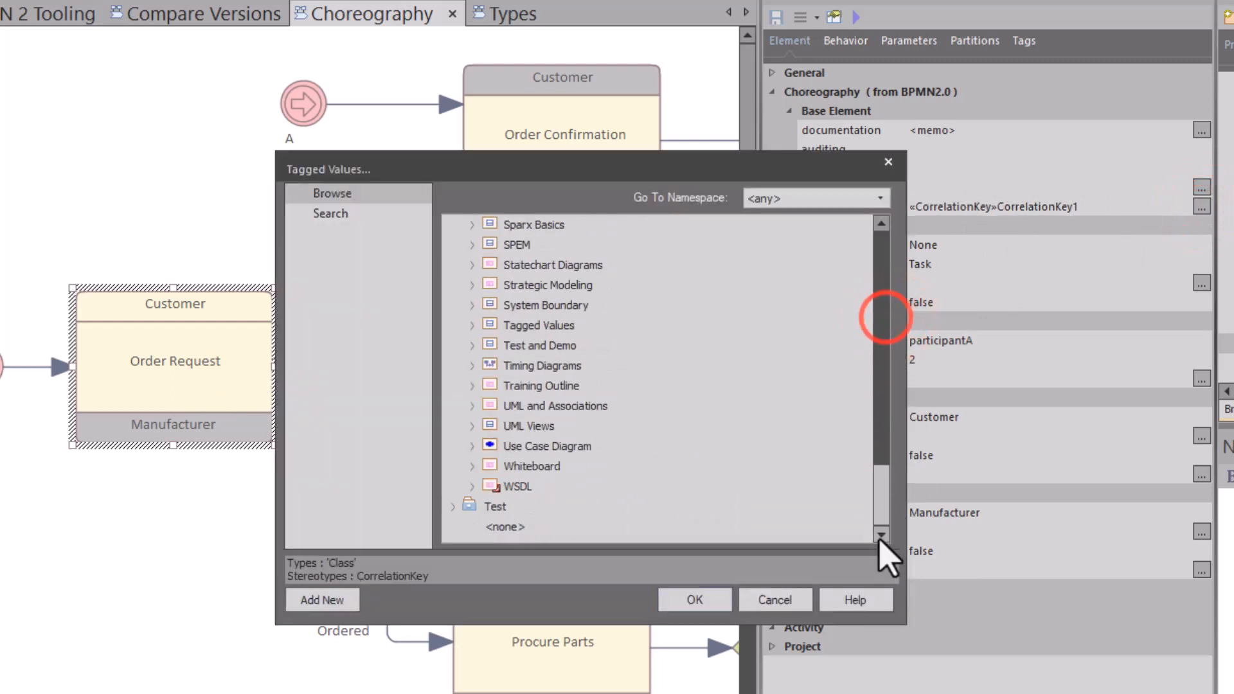
{"action": "left_click", "coordinate": [512, 522]}
{"action": "left_click", "coordinate": [692, 605]}
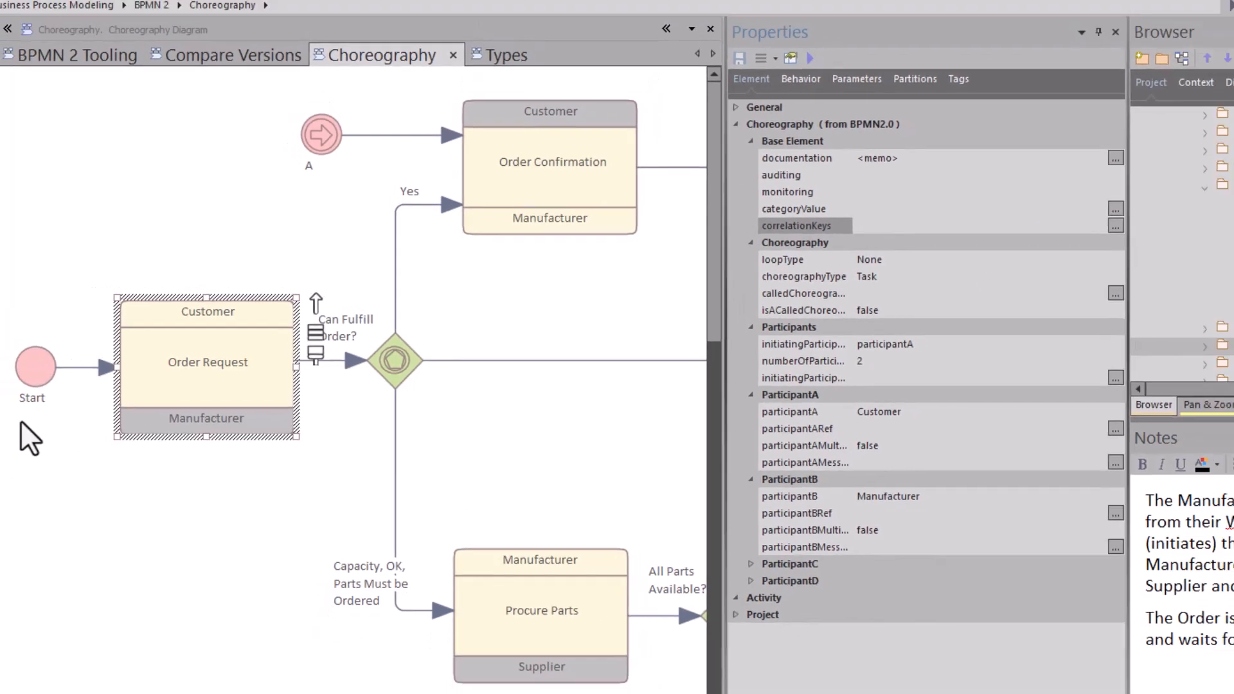
Expand the BPMN 2.0 - Types elements and look through the available types, from Assignment to ParticipantAssociation
{"action": "scroll", "coordinate": [22, 423], "scroll_direction": "down", "scroll_amount": 4}
{"action": "left_click", "coordinate": [37, 364]}
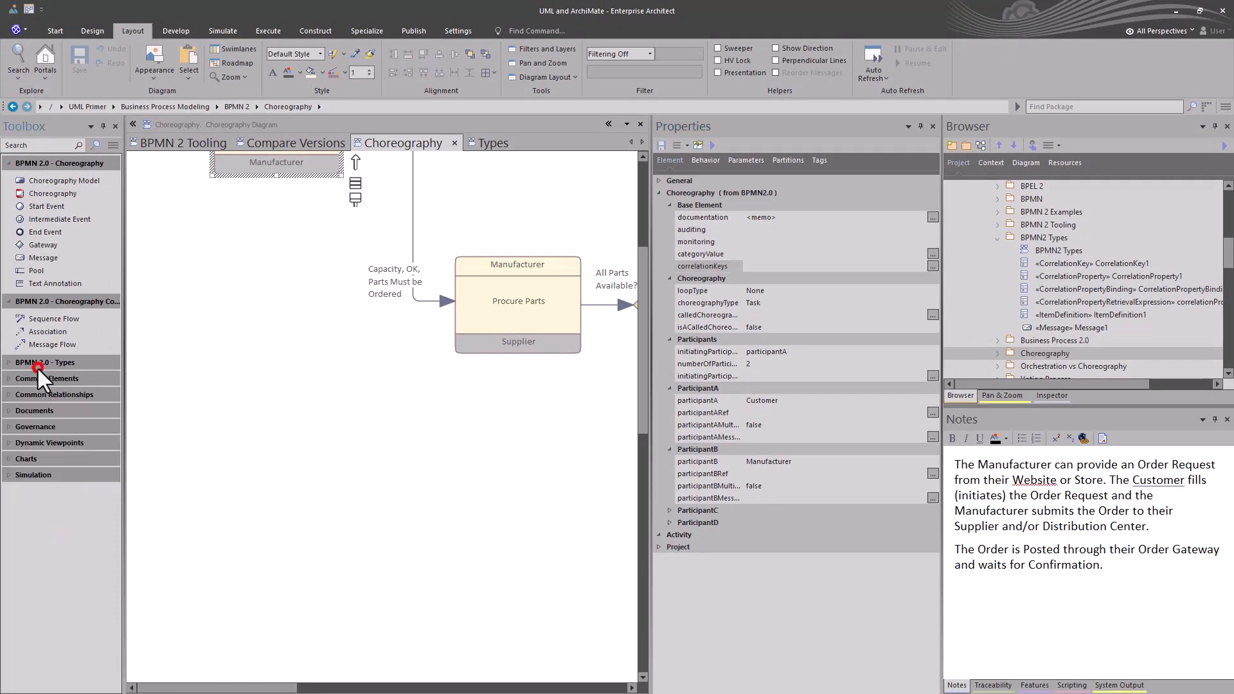
{"action": "left_click", "coordinate": [13, 364]}
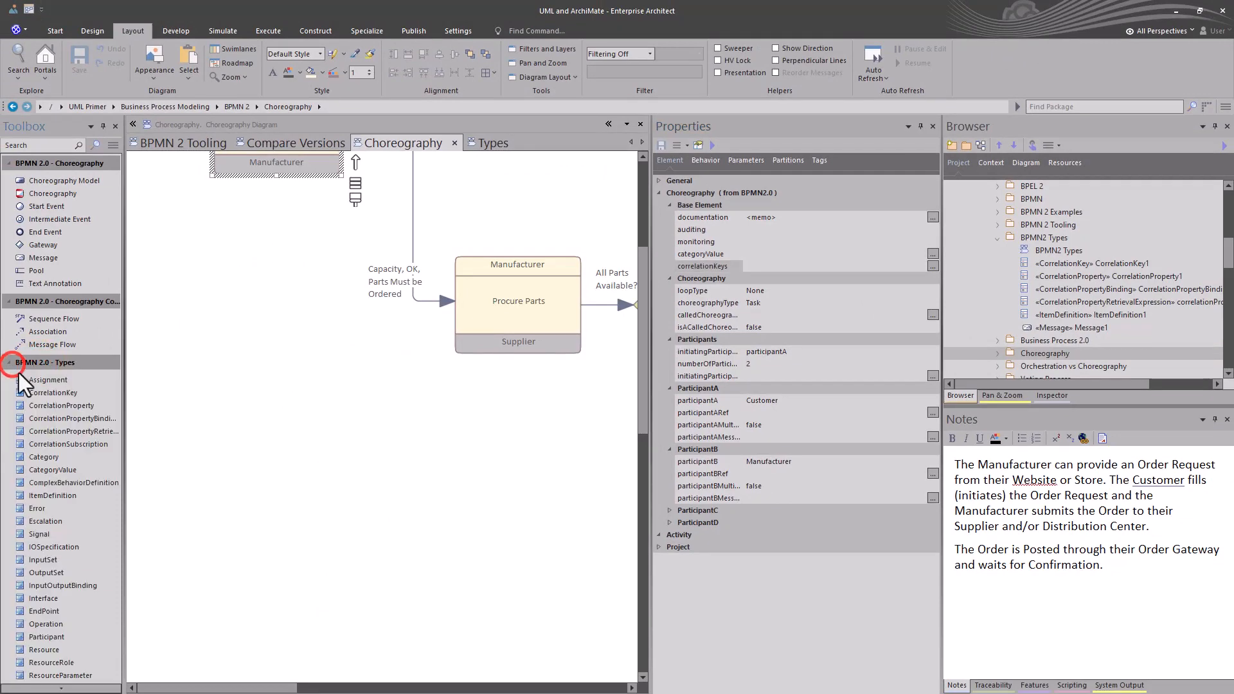
{"action": "scroll", "coordinate": [39, 451], "scroll_direction": "down", "scroll_amount": 3}
{"action": "scroll", "coordinate": [44, 484], "scroll_direction": "up", "scroll_amount": 2}
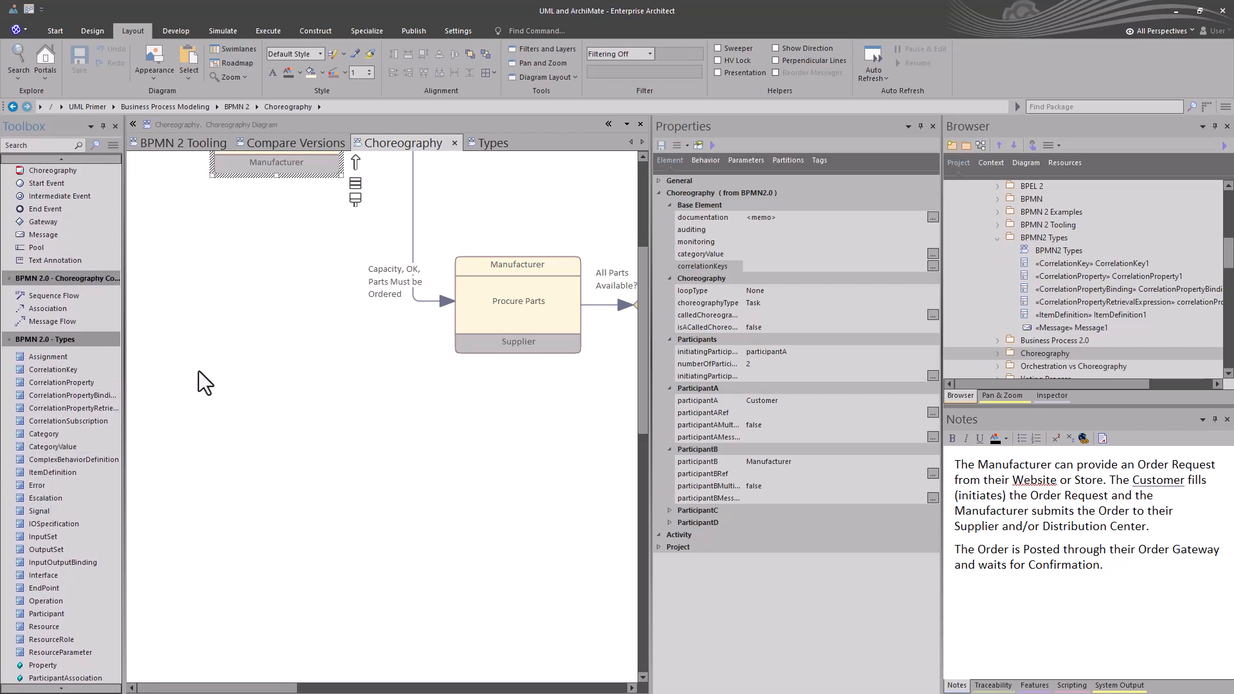
{"action": "scroll", "coordinate": [254, 386], "scroll_direction": "up", "scroll_amount": 5}
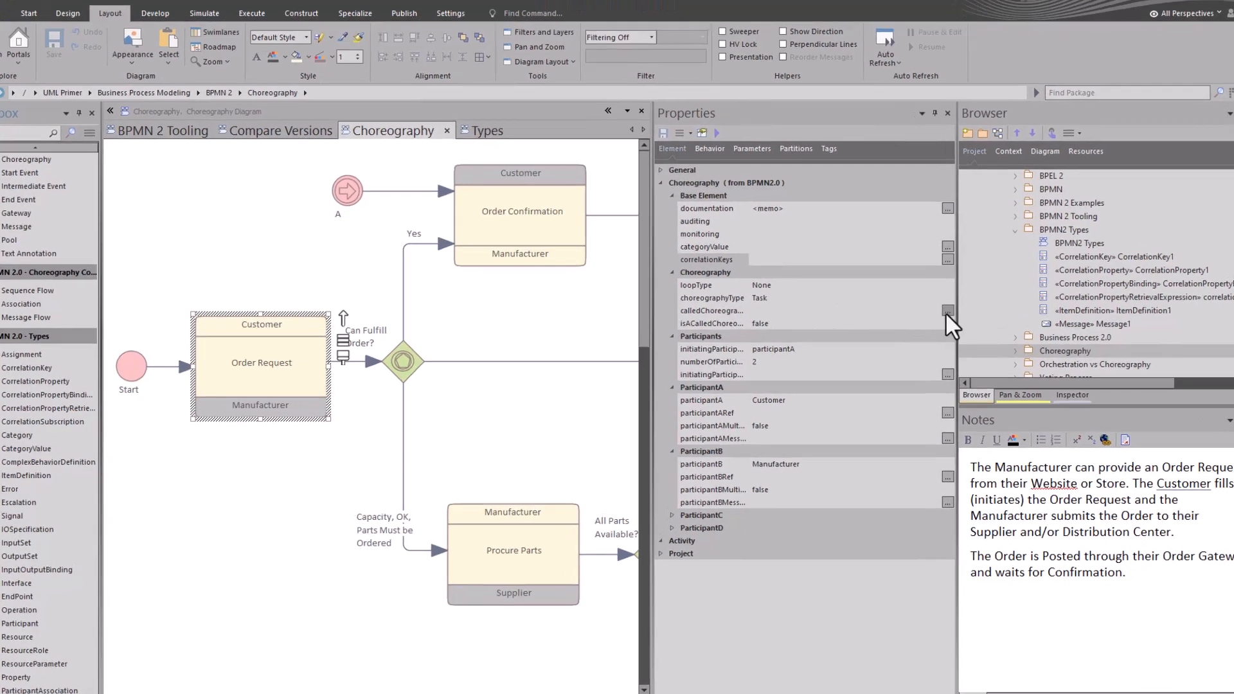
Inspect Order Request's calledChoreographyRef selection without choosing an element, and review the loopType options, keeping None
{"action": "left_click", "coordinate": [933, 315]}
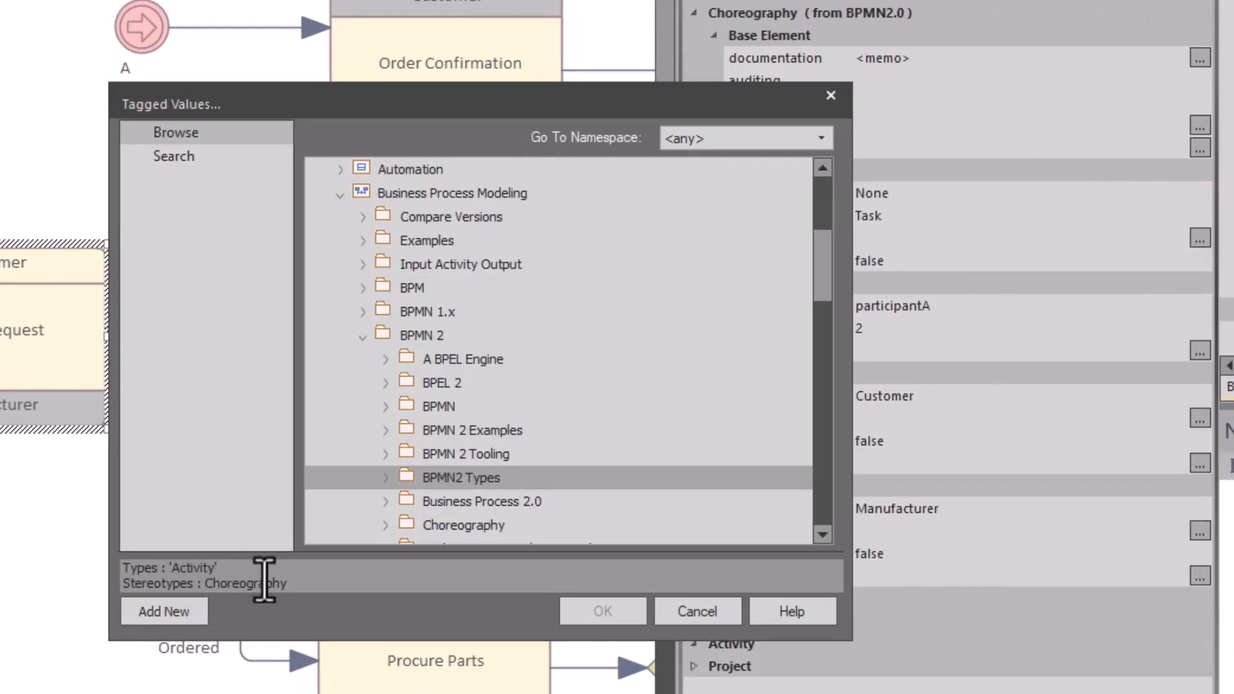
{"action": "left_click", "coordinate": [690, 611]}
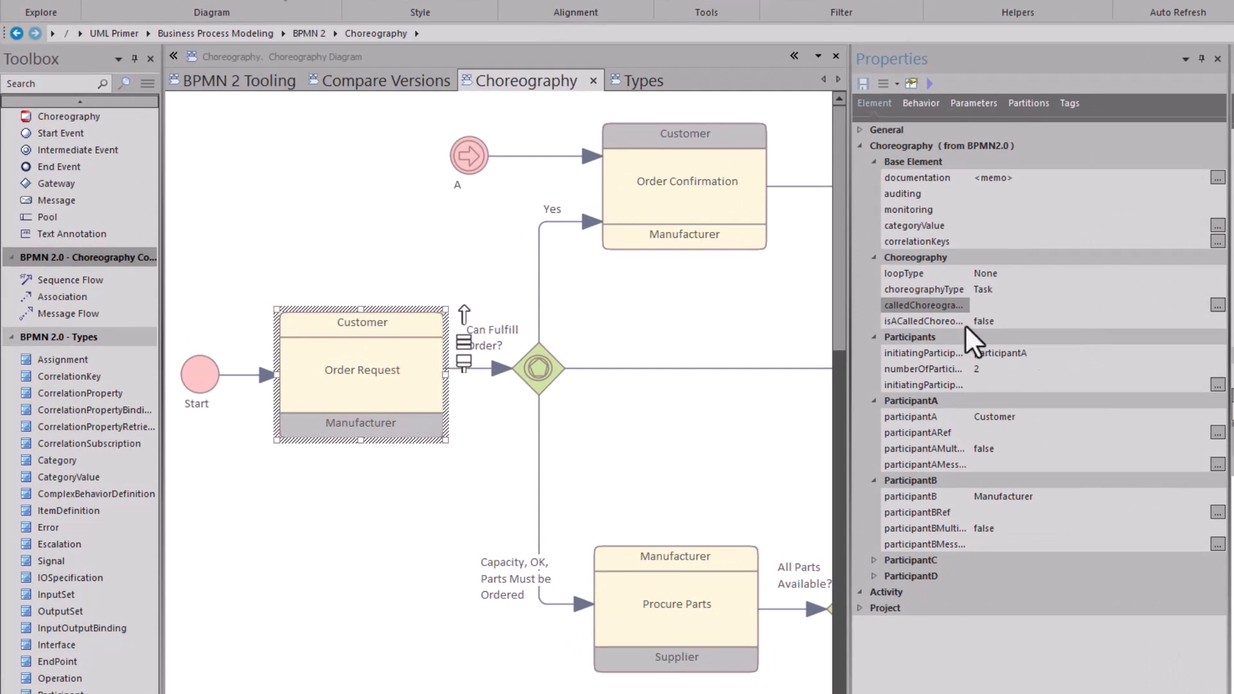
{"action": "left_click", "coordinate": [872, 161]}
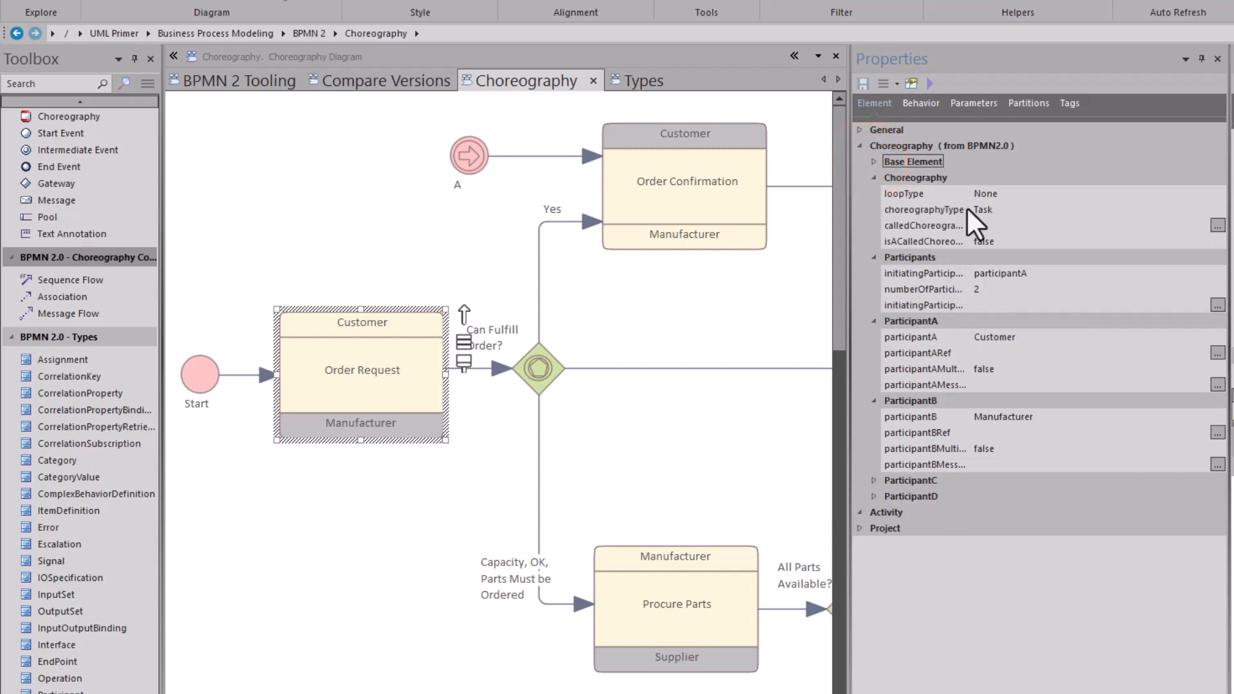
{"action": "left_click", "coordinate": [1024, 193]}
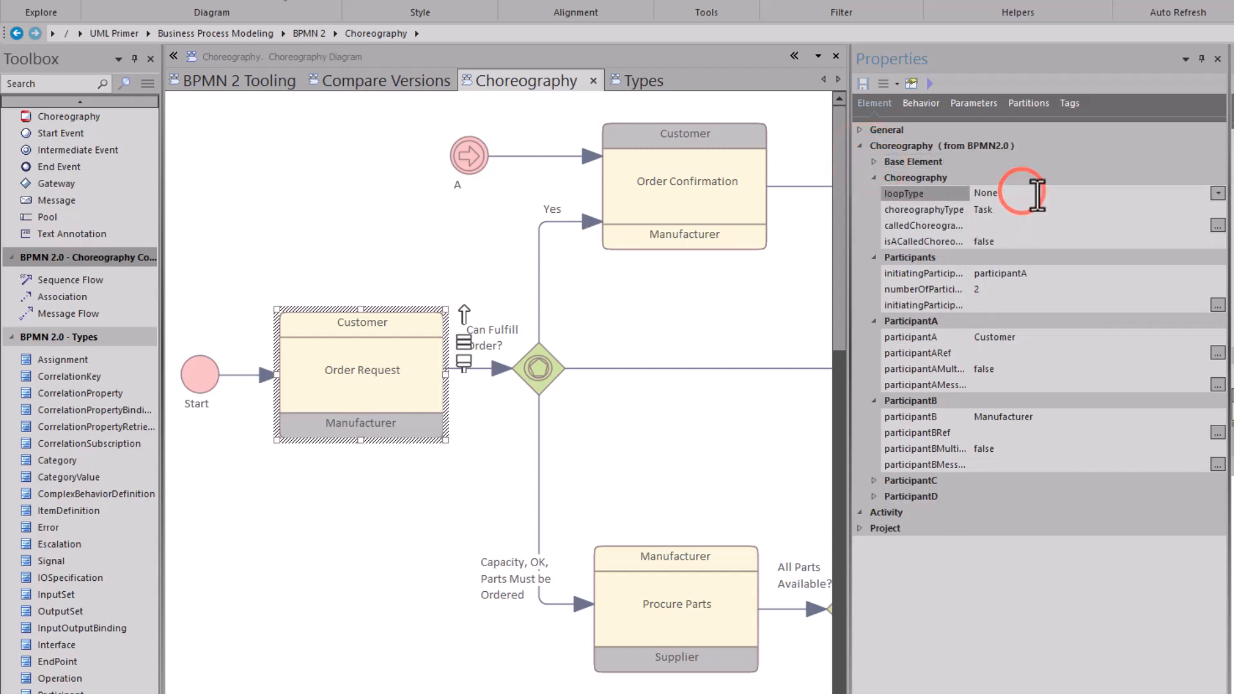
{"action": "left_click", "coordinate": [1218, 193]}
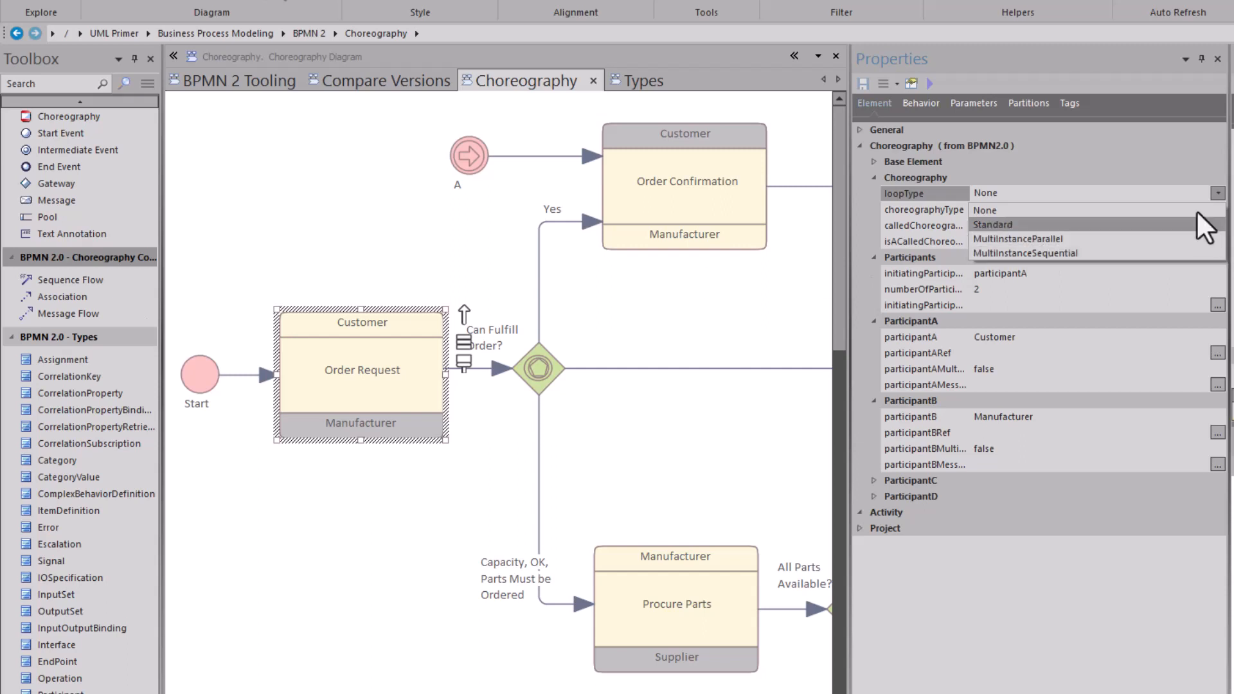
{"action": "left_click", "coordinate": [1137, 210]}
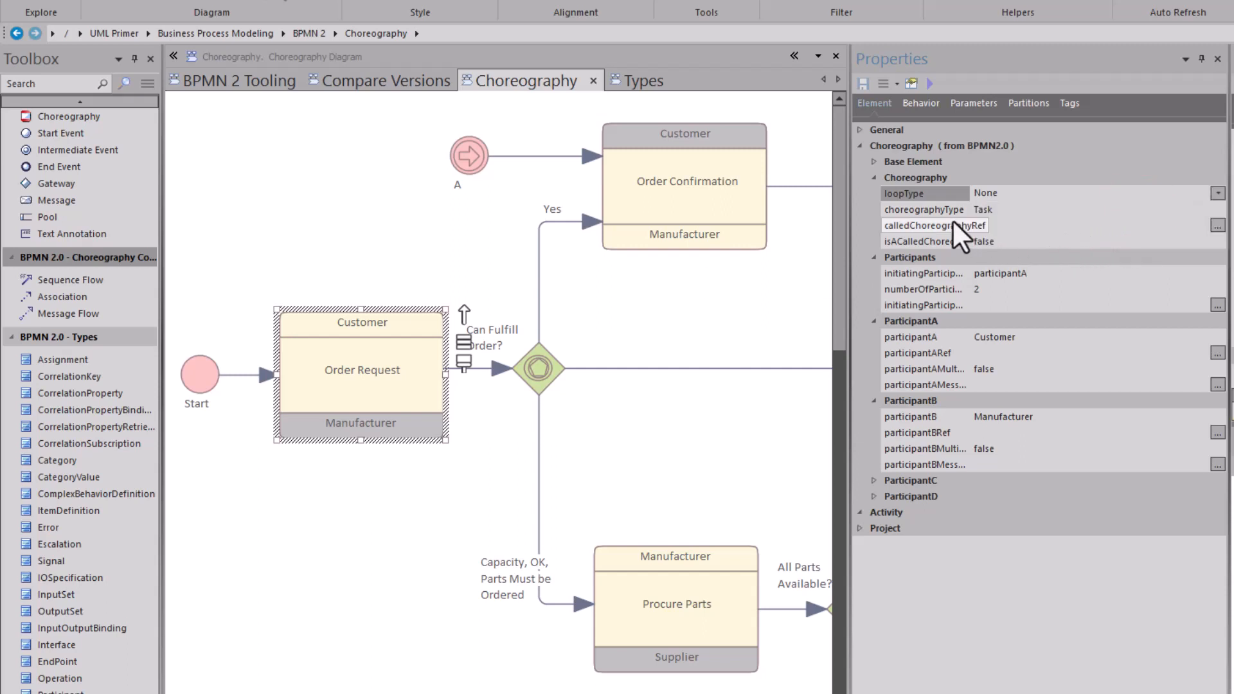
Try the Sub-Process choreographyType on Order Request and set it back to Task
{"action": "left_click", "coordinate": [1071, 207]}
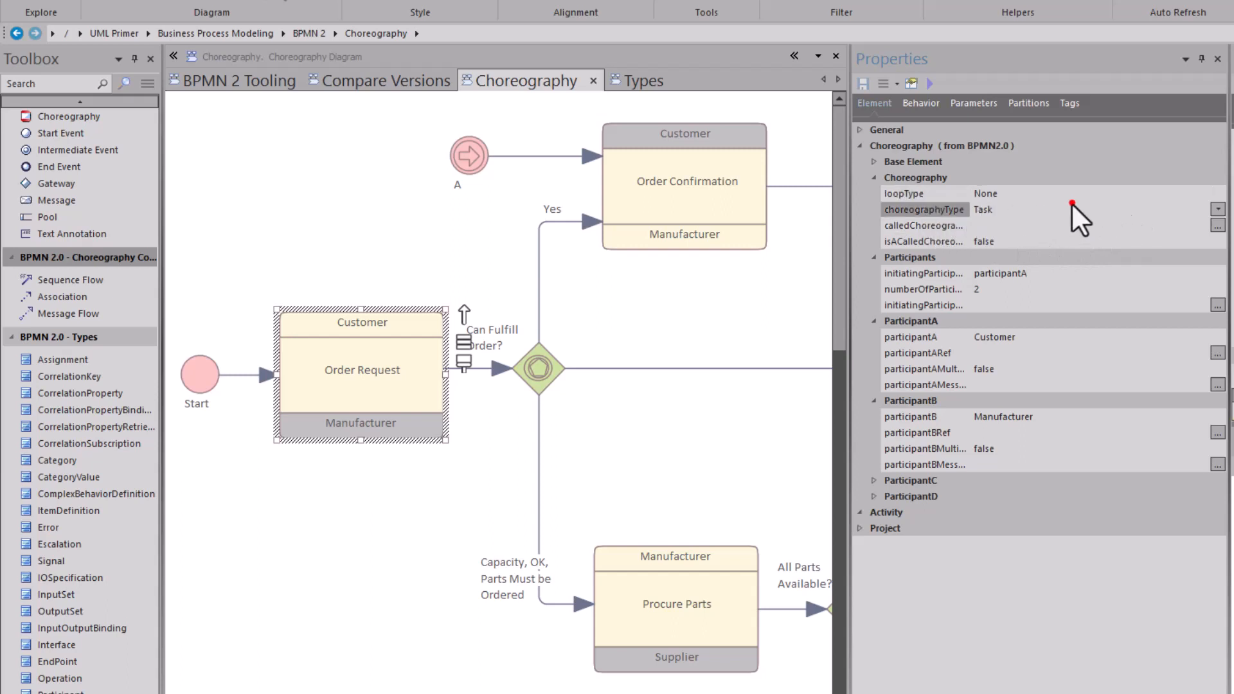
{"action": "left_click", "coordinate": [1218, 209]}
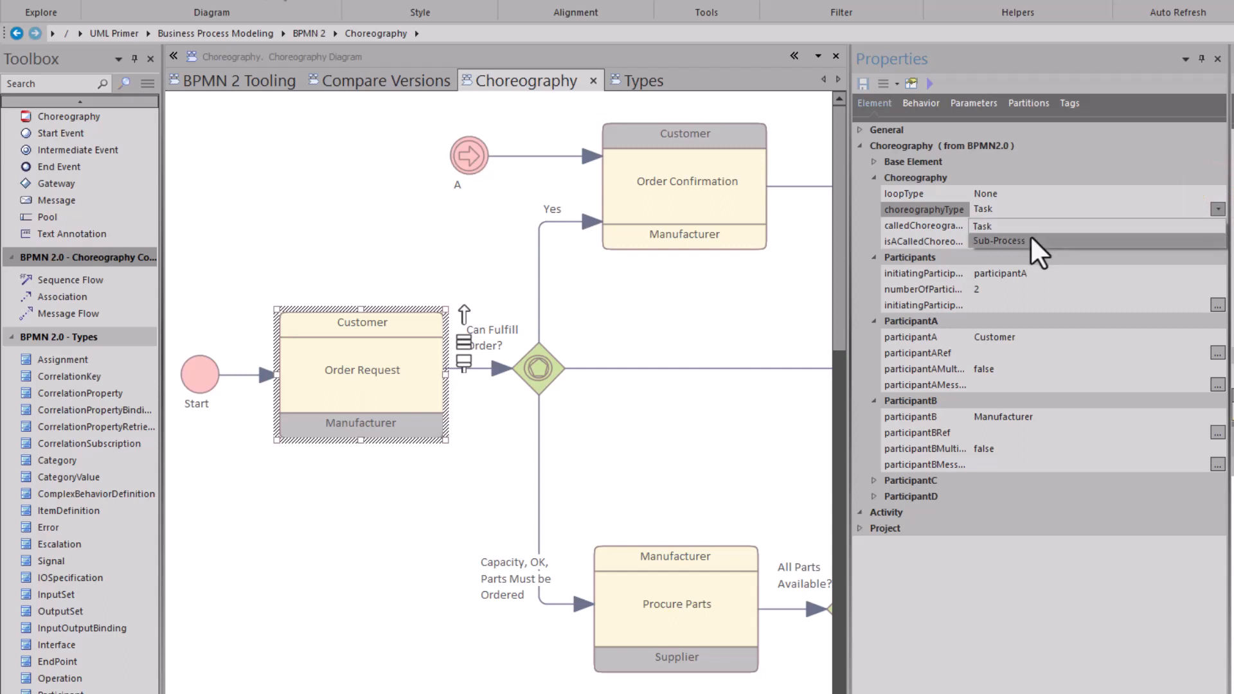
{"action": "left_click", "coordinate": [1032, 241]}
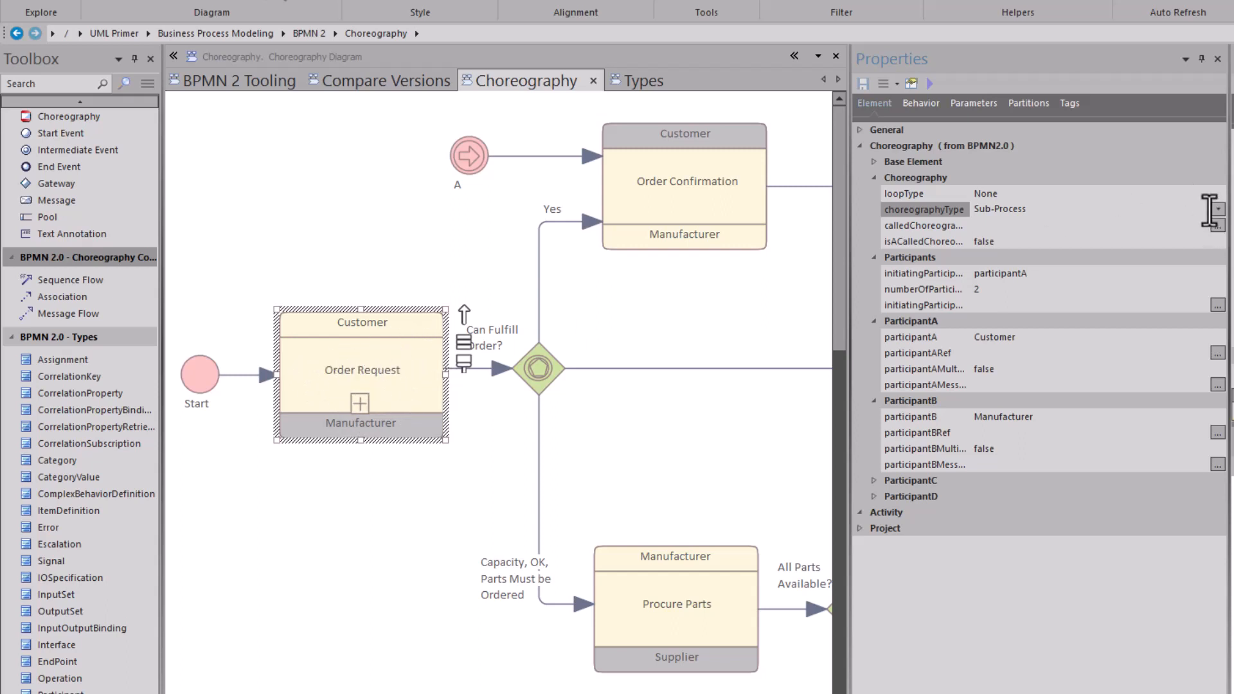
{"action": "left_click", "coordinate": [1217, 209]}
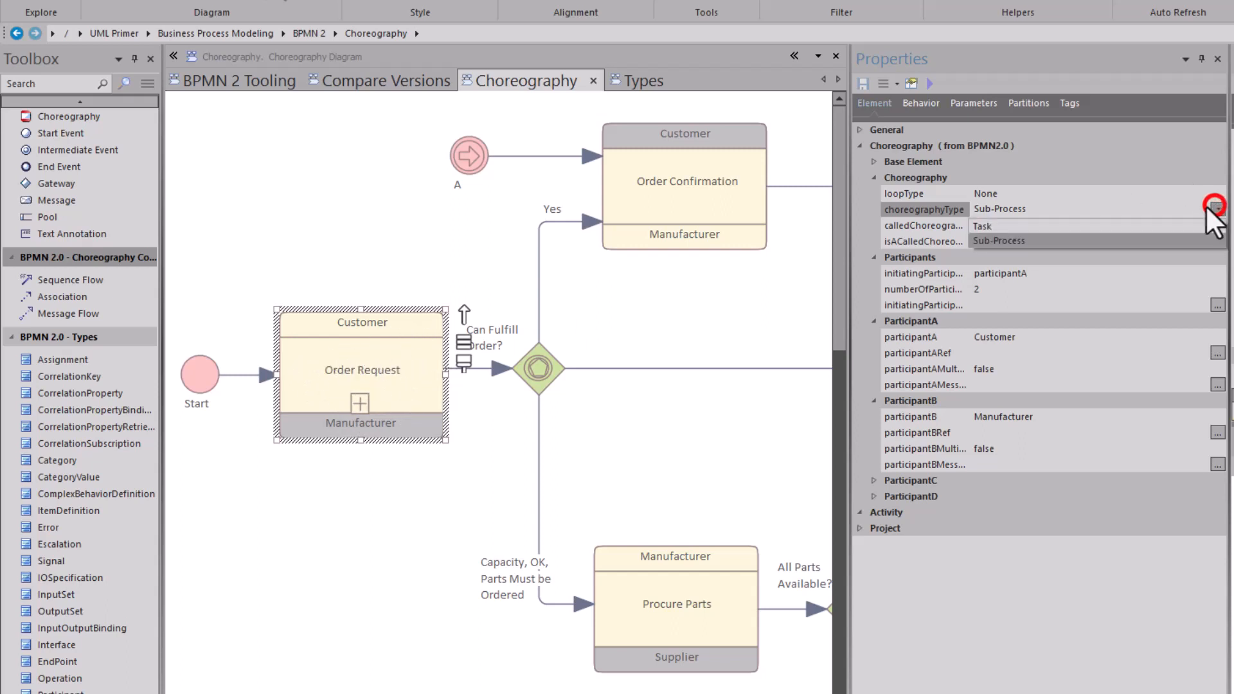
{"action": "left_click", "coordinate": [1055, 227]}
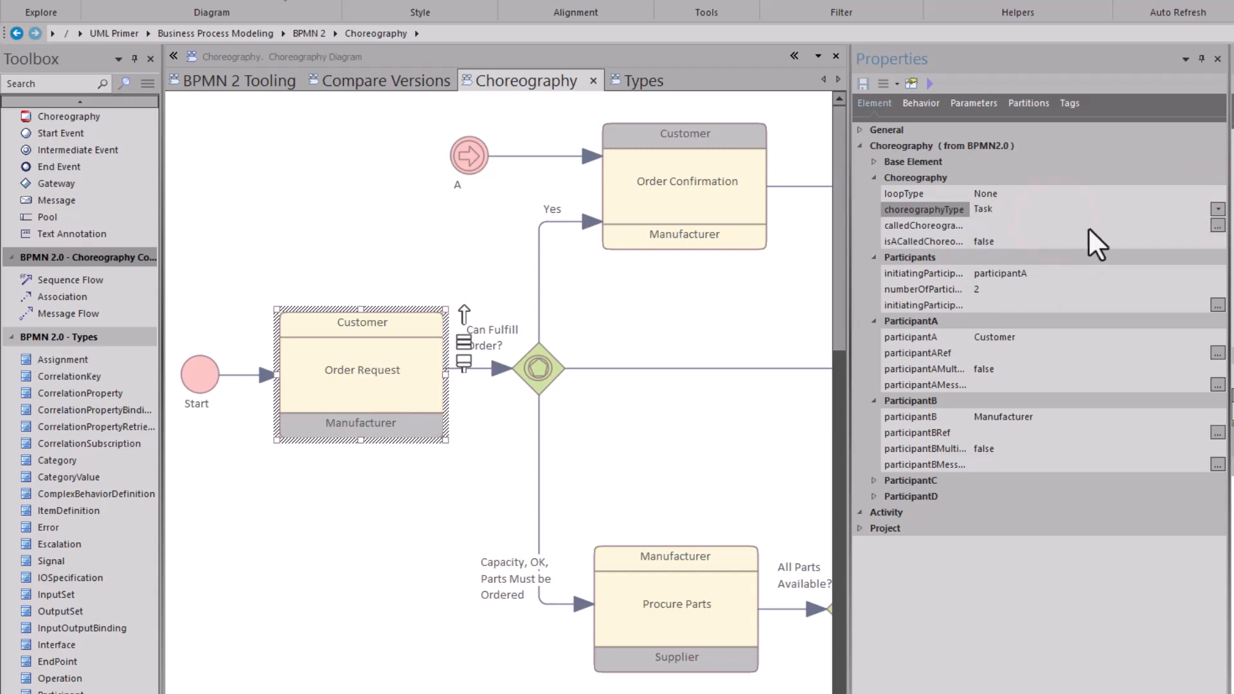
Examine the calledChoreographyRef property and the true/false options of the called-choreography flag for Order Request
{"action": "left_click", "coordinate": [1055, 227]}
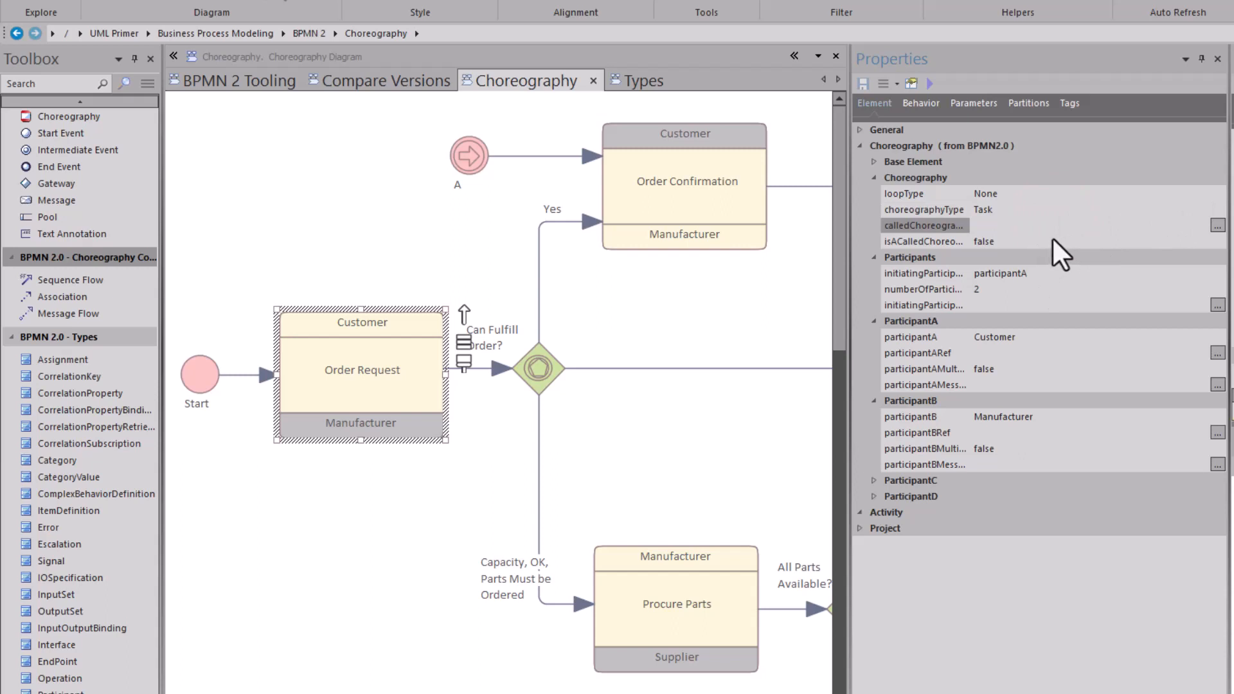
{"action": "left_click", "coordinate": [1054, 241]}
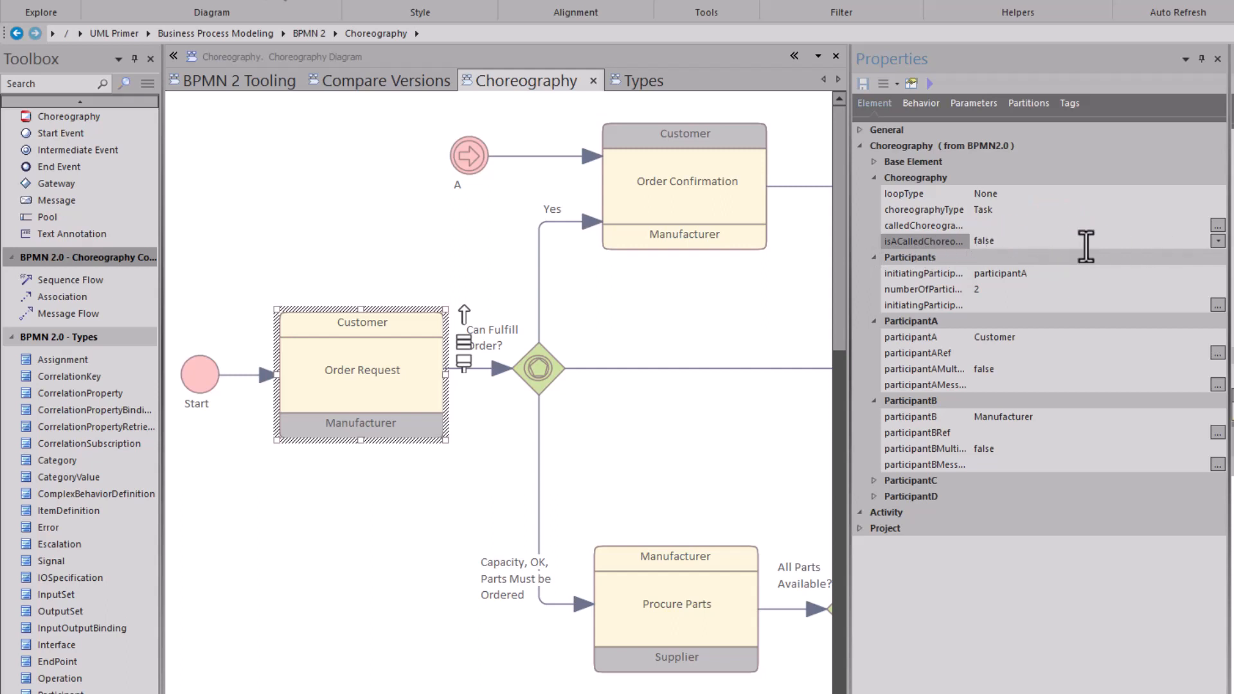
{"action": "left_click", "coordinate": [1218, 241]}
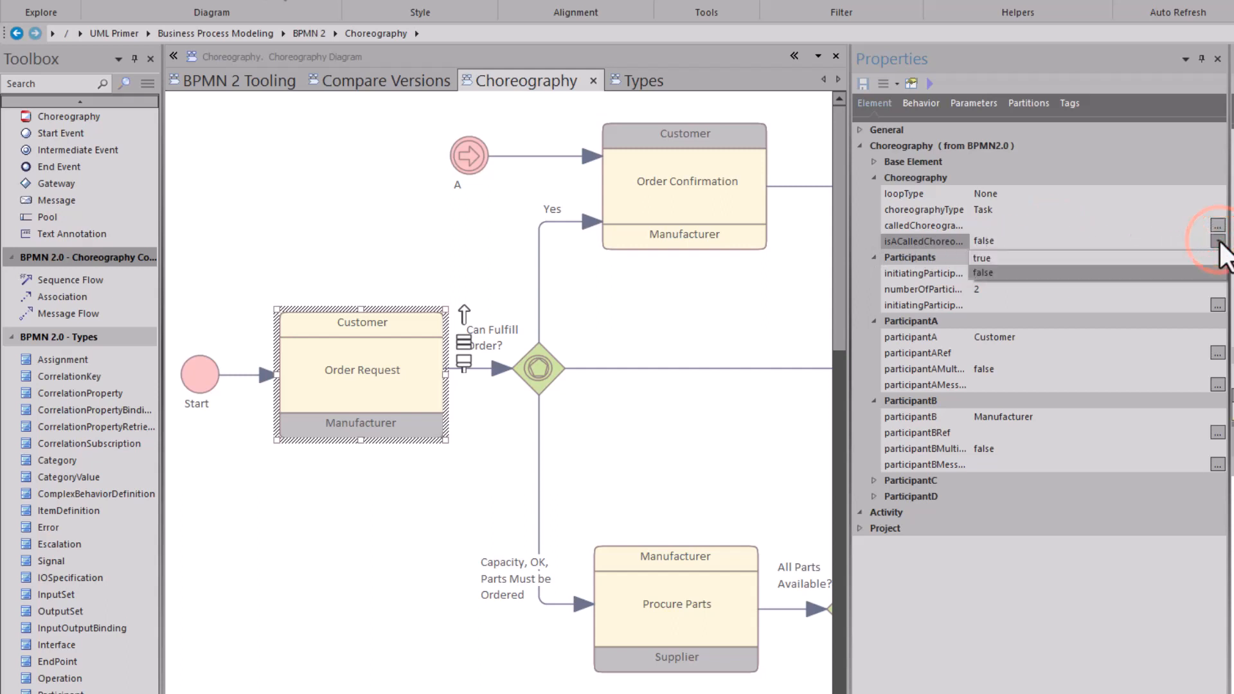
{"action": "left_click", "coordinate": [1218, 241]}
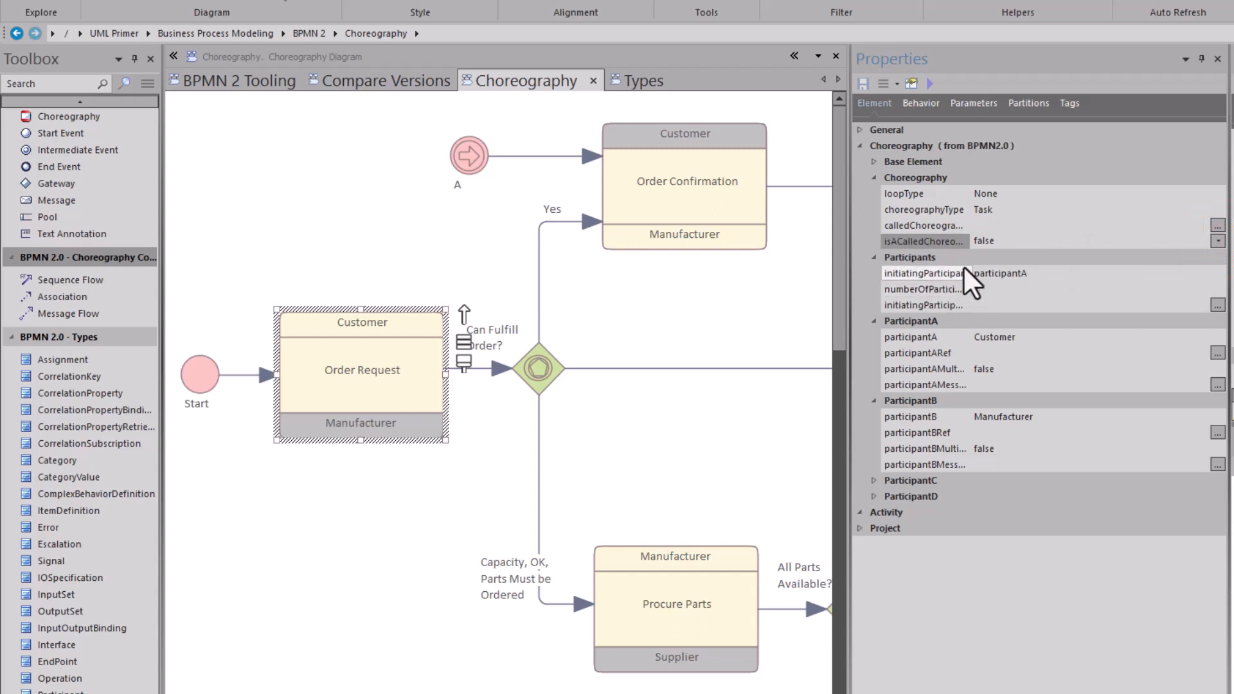
Examine Order Request's initiating participant, number of participants, and ParticipantA and ParticipantB properties, and expand the ParticipantC group
{"action": "left_click", "coordinate": [909, 255]}
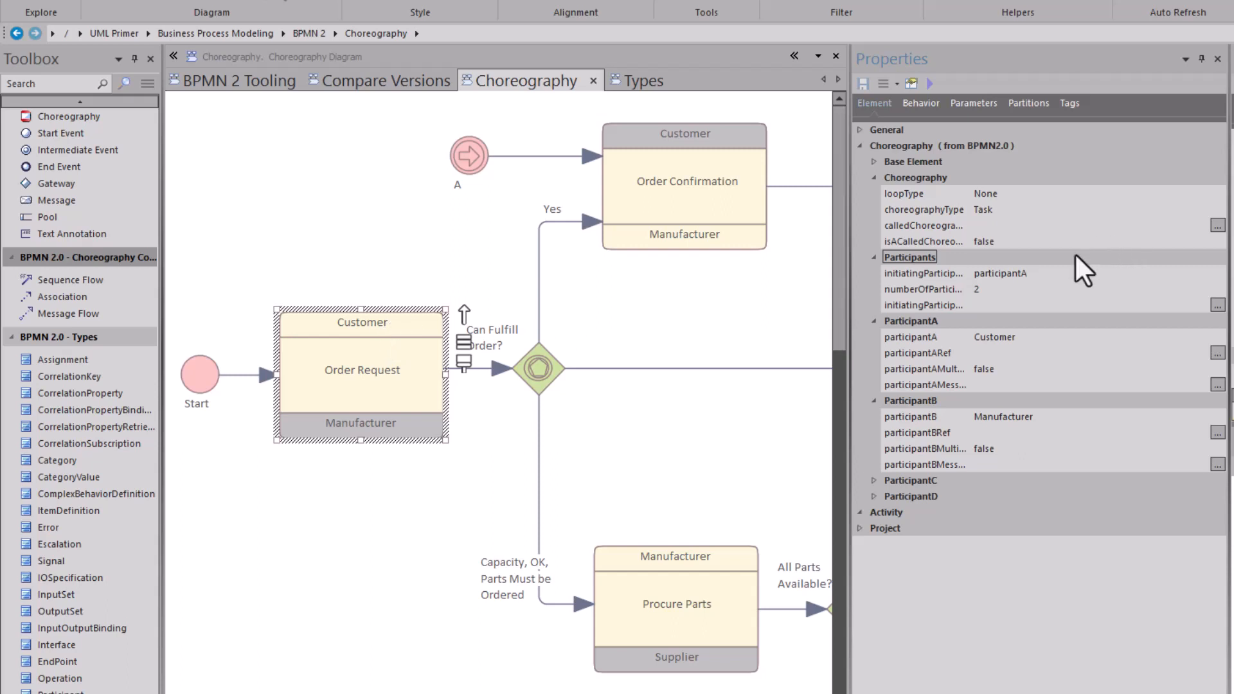
{"action": "left_click", "coordinate": [1002, 290]}
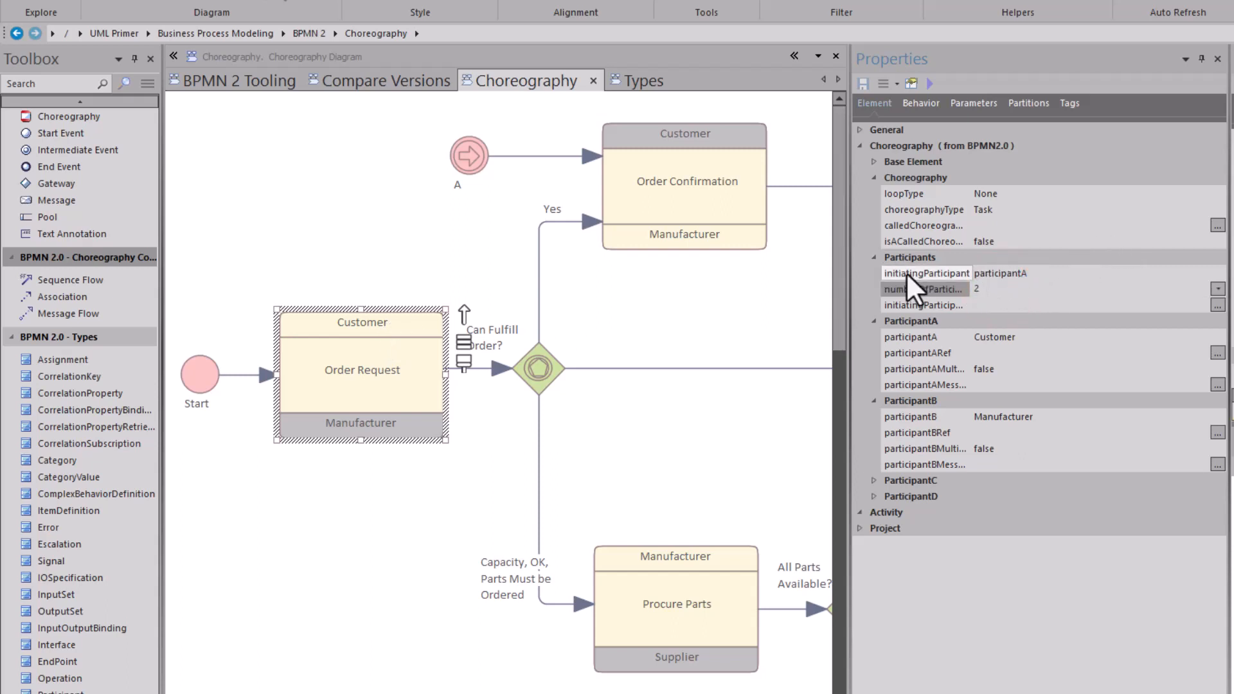
{"action": "left_click", "coordinate": [1040, 273]}
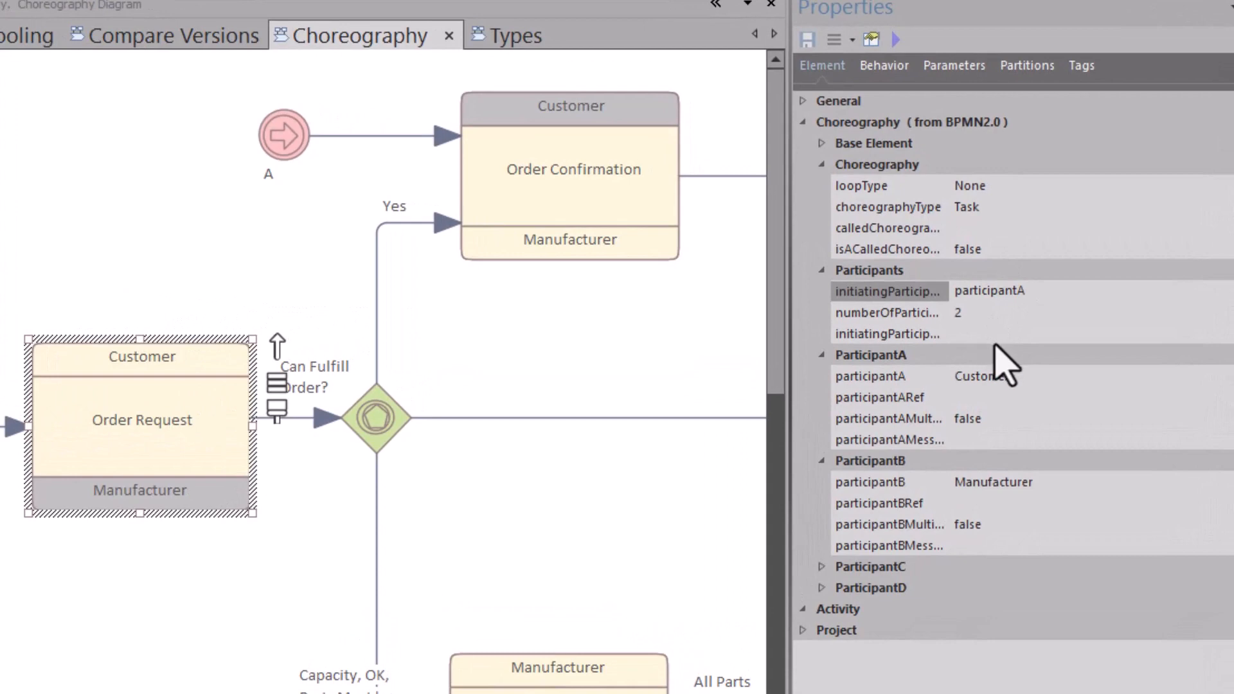
{"action": "left_click", "coordinate": [1003, 380]}
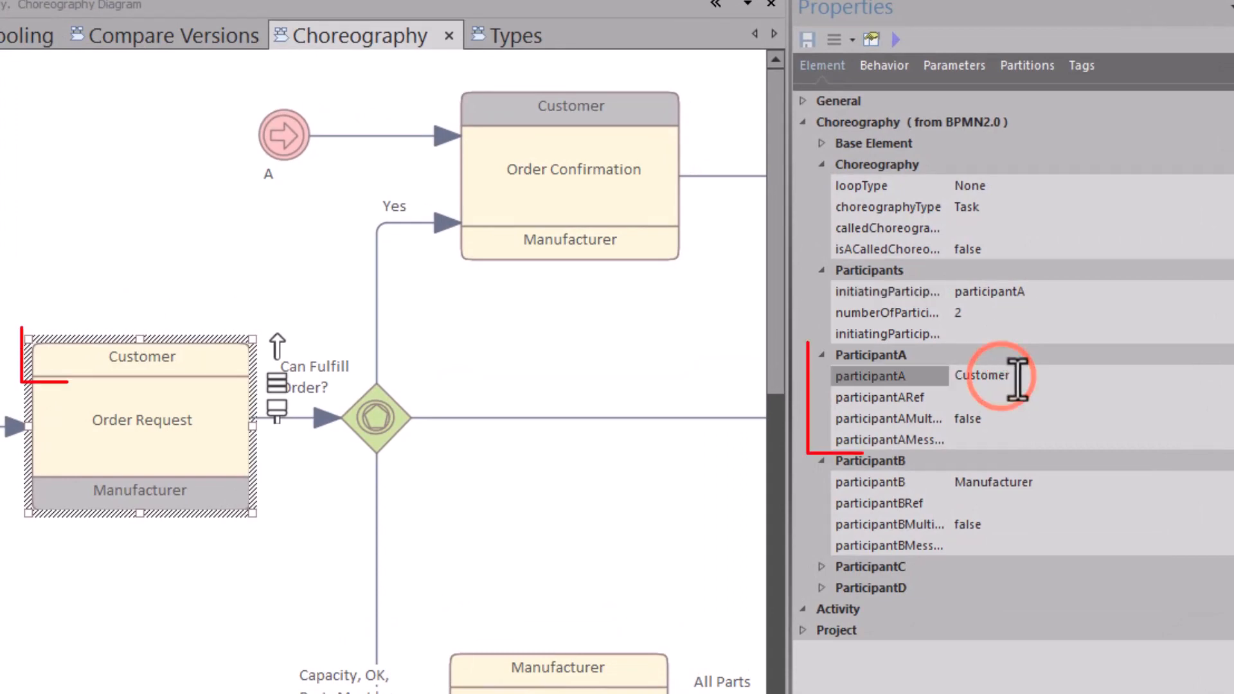
{"action": "left_click", "coordinate": [1016, 376]}
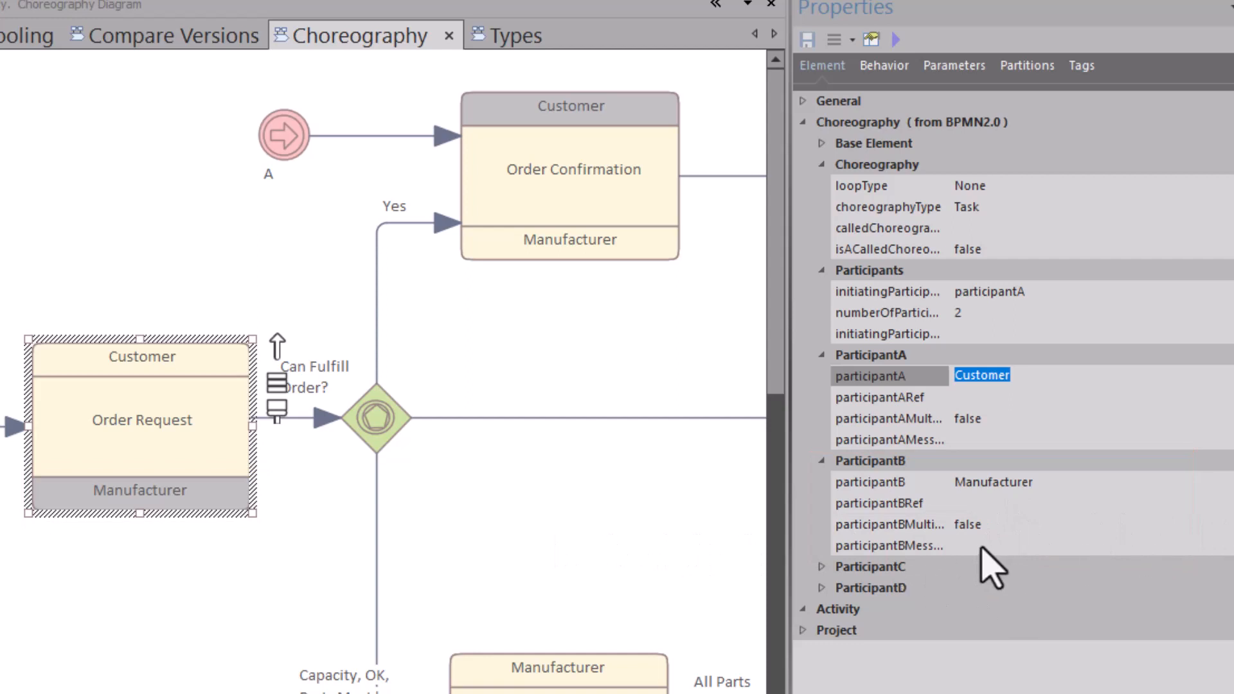
{"action": "left_click", "coordinate": [1014, 526]}
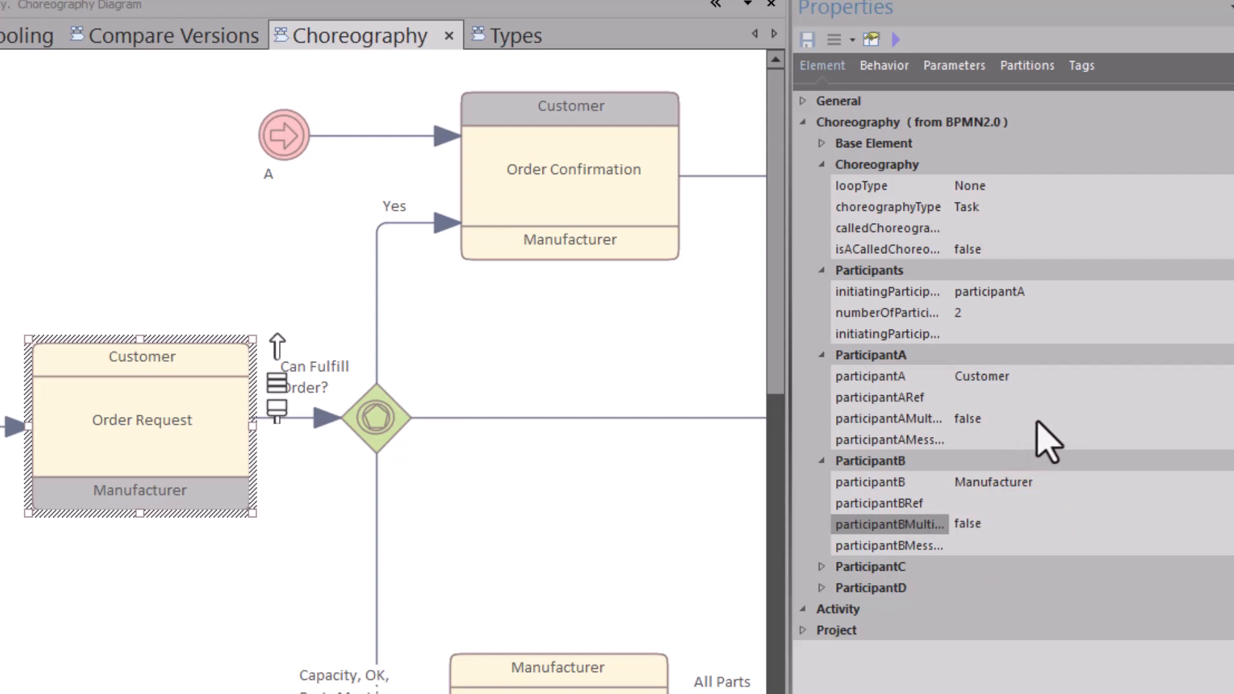
{"action": "left_click", "coordinate": [821, 566]}
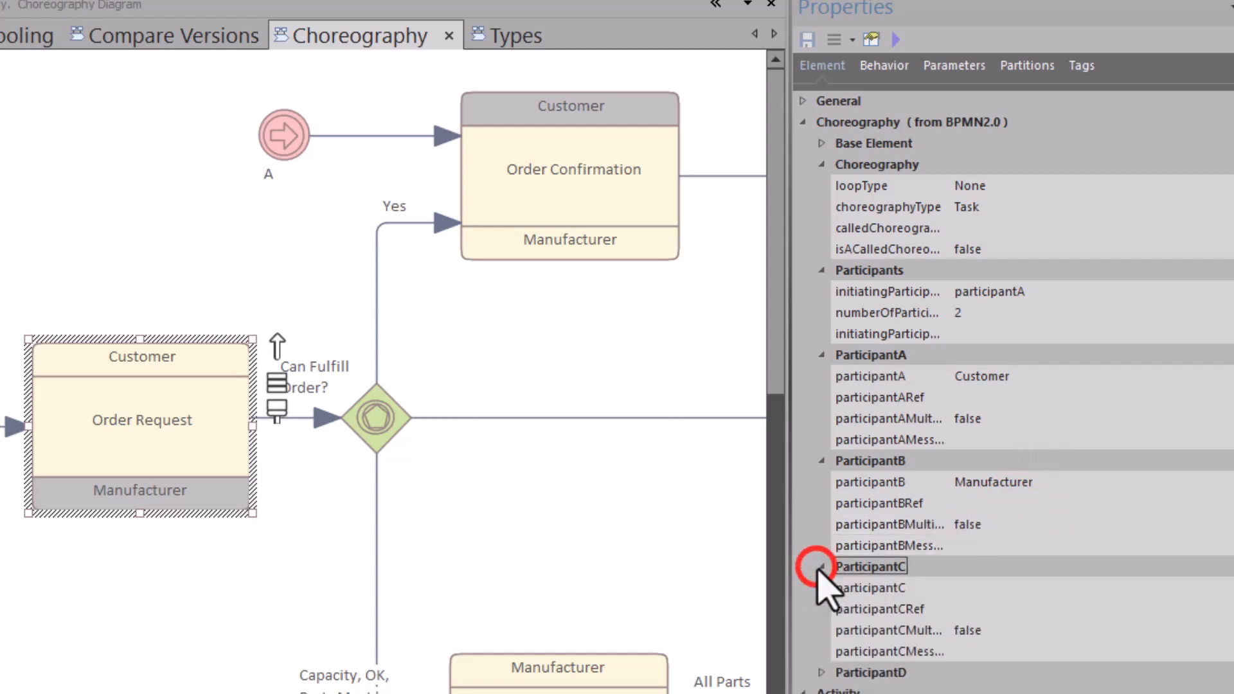
Try 3 participants on Order Request, open the participantC name for editing, and set the number of participants back to 2
{"action": "left_click", "coordinate": [996, 312]}
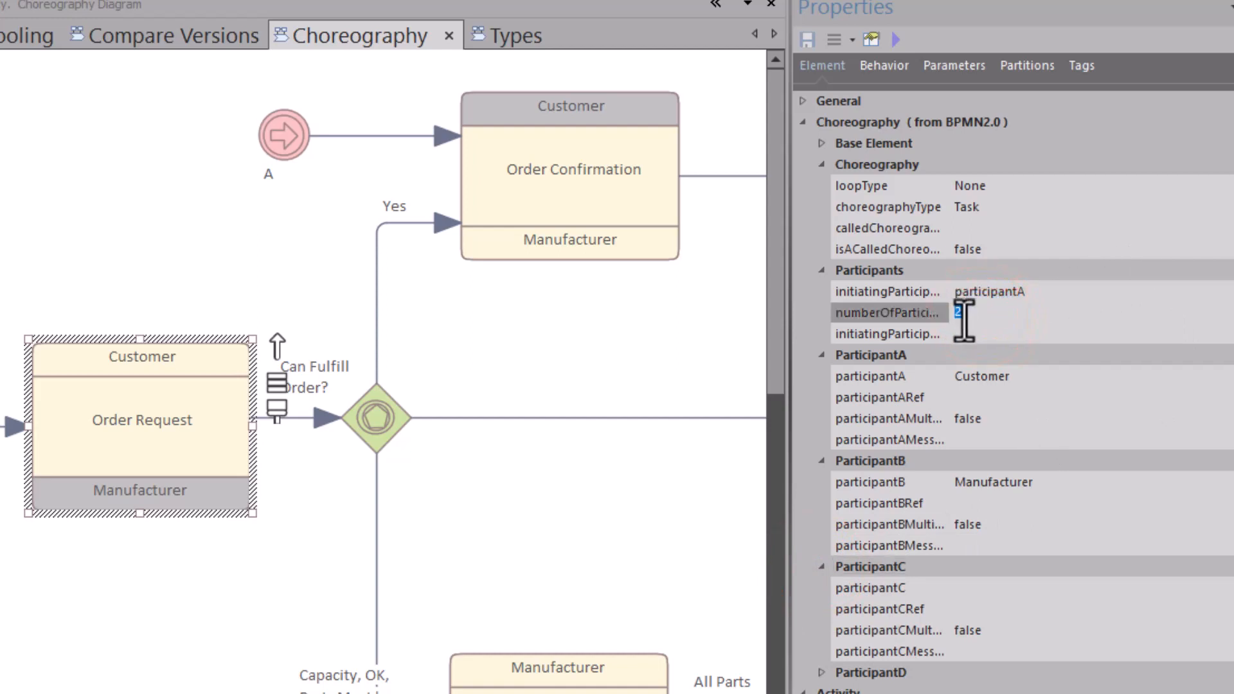
{"action": "type", "text": "3"}
{"action": "key", "text": "Return"}
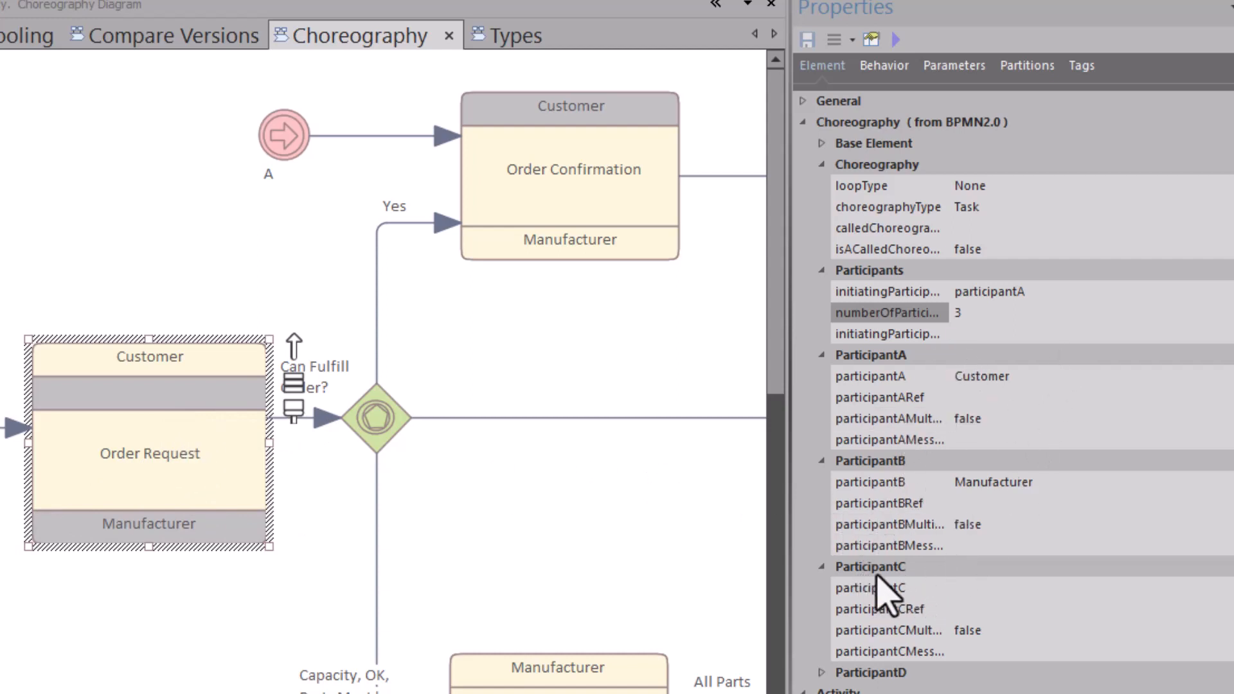
{"action": "left_click", "coordinate": [967, 588]}
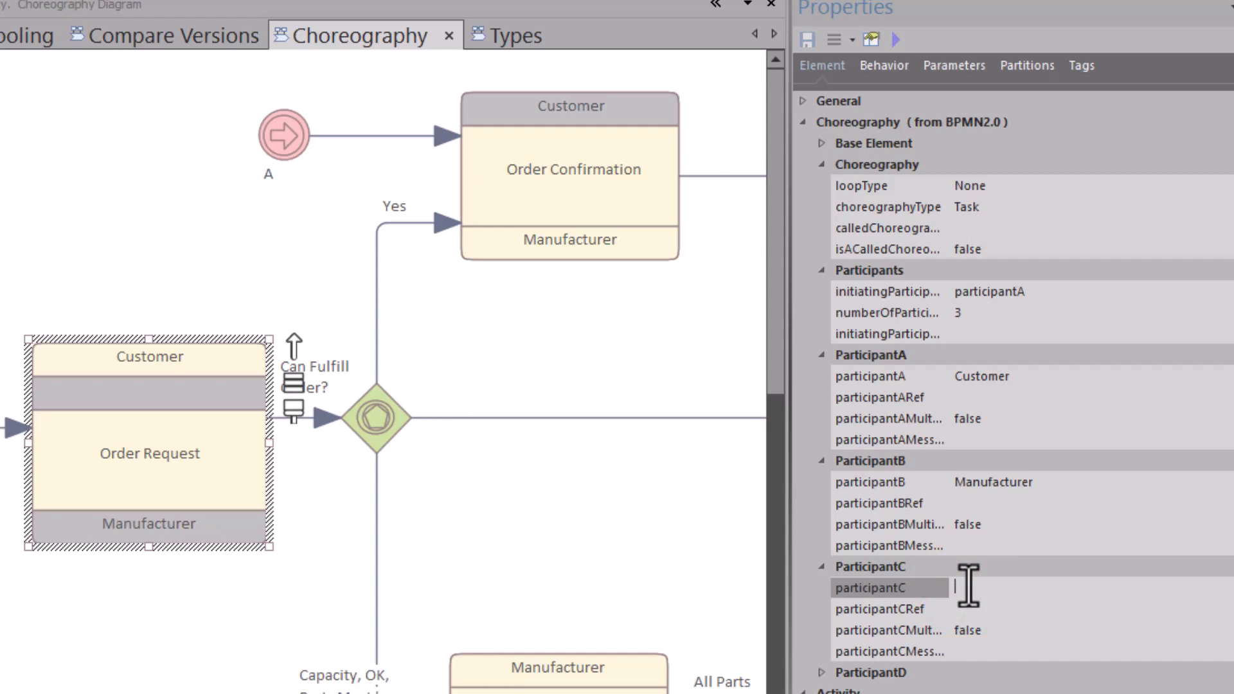
{"action": "left_click", "coordinate": [977, 312]}
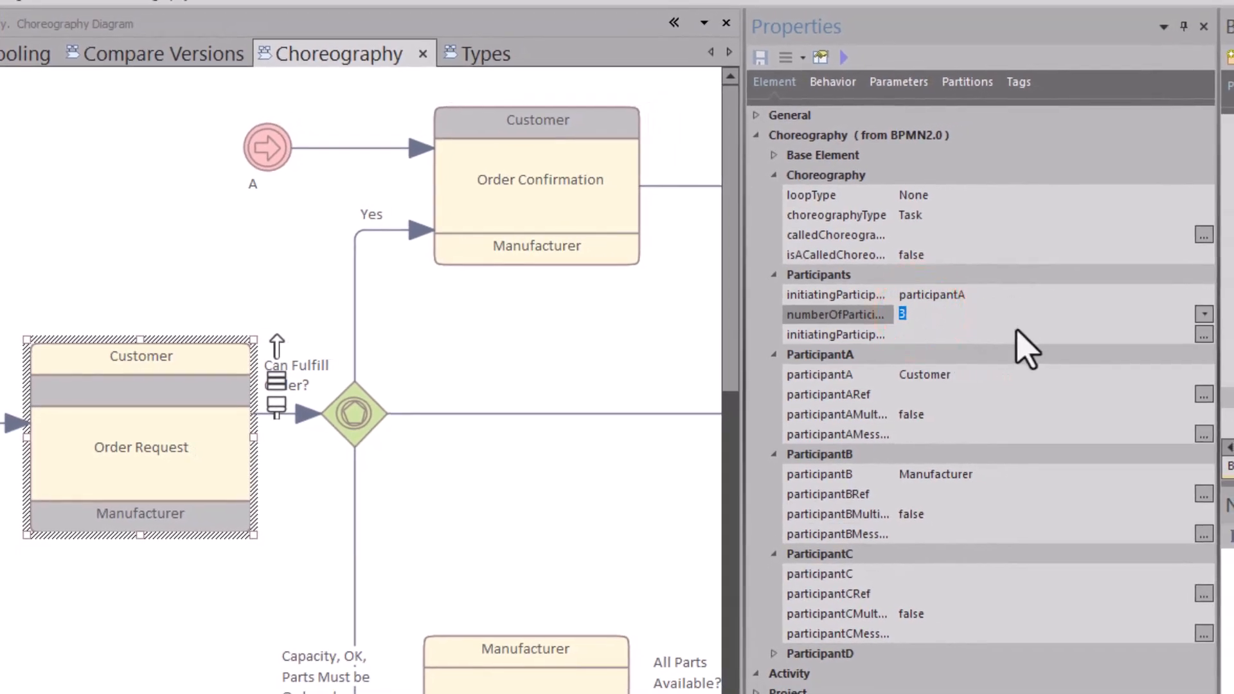
{"action": "left_click", "coordinate": [1204, 314]}
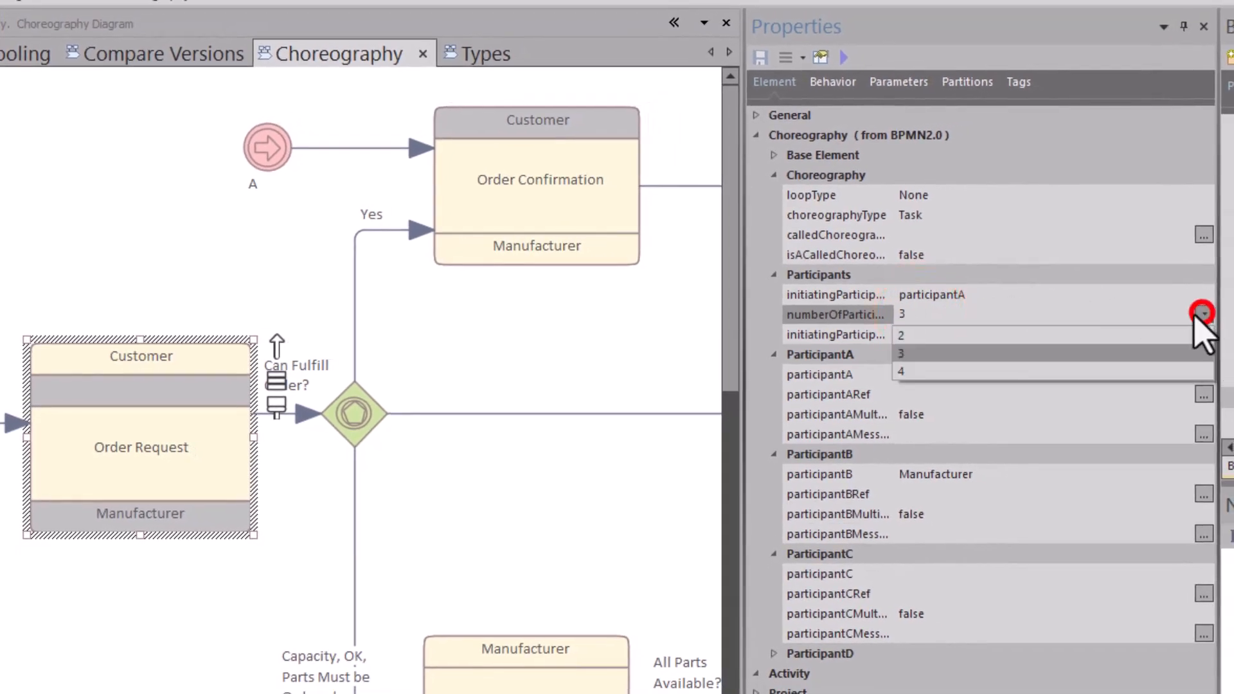
{"action": "left_click", "coordinate": [1008, 328]}
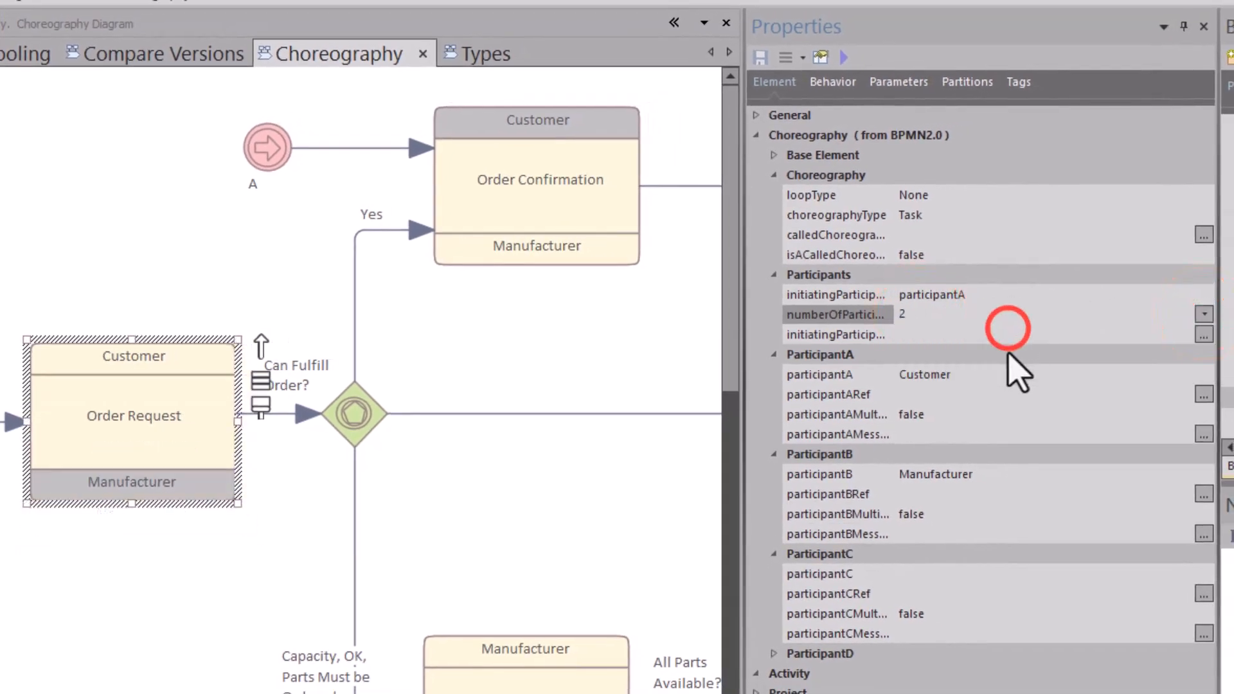
{"action": "left_click", "coordinate": [1204, 314]}
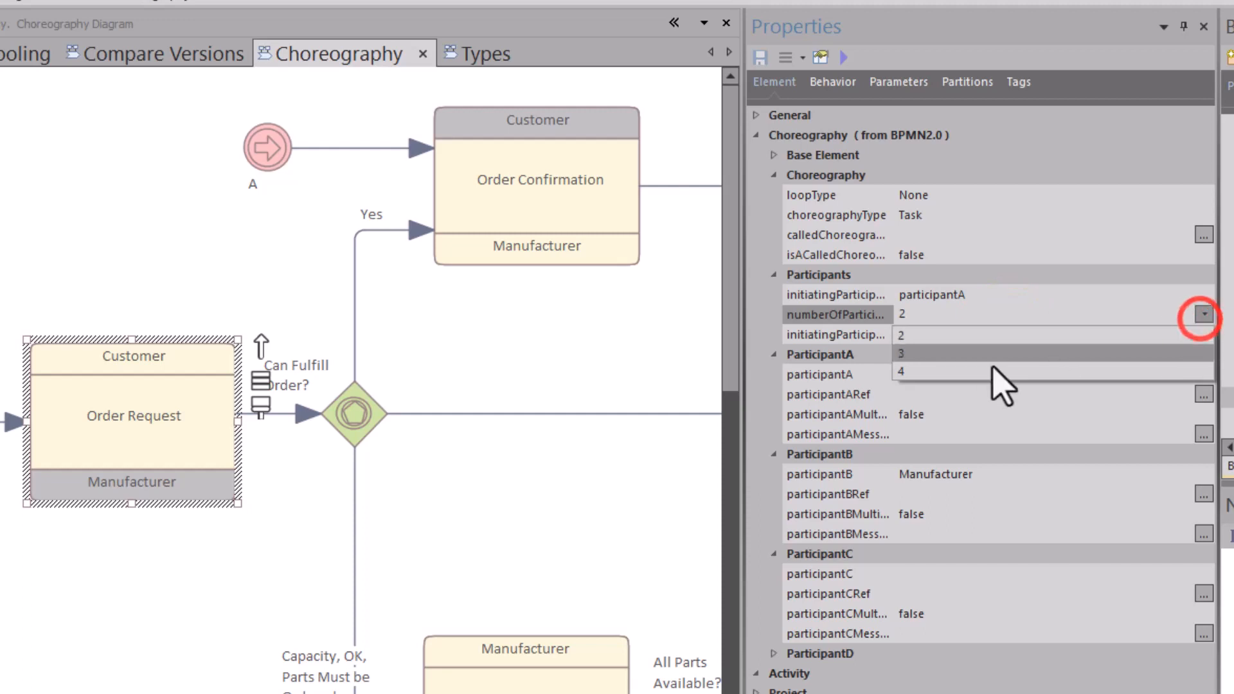
{"action": "left_click", "coordinate": [1204, 314]}
Reselect Order Request and examine its ParticipantC, Activity and Project property groups, leaving them collapsed
{"action": "left_click", "coordinate": [171, 514]}
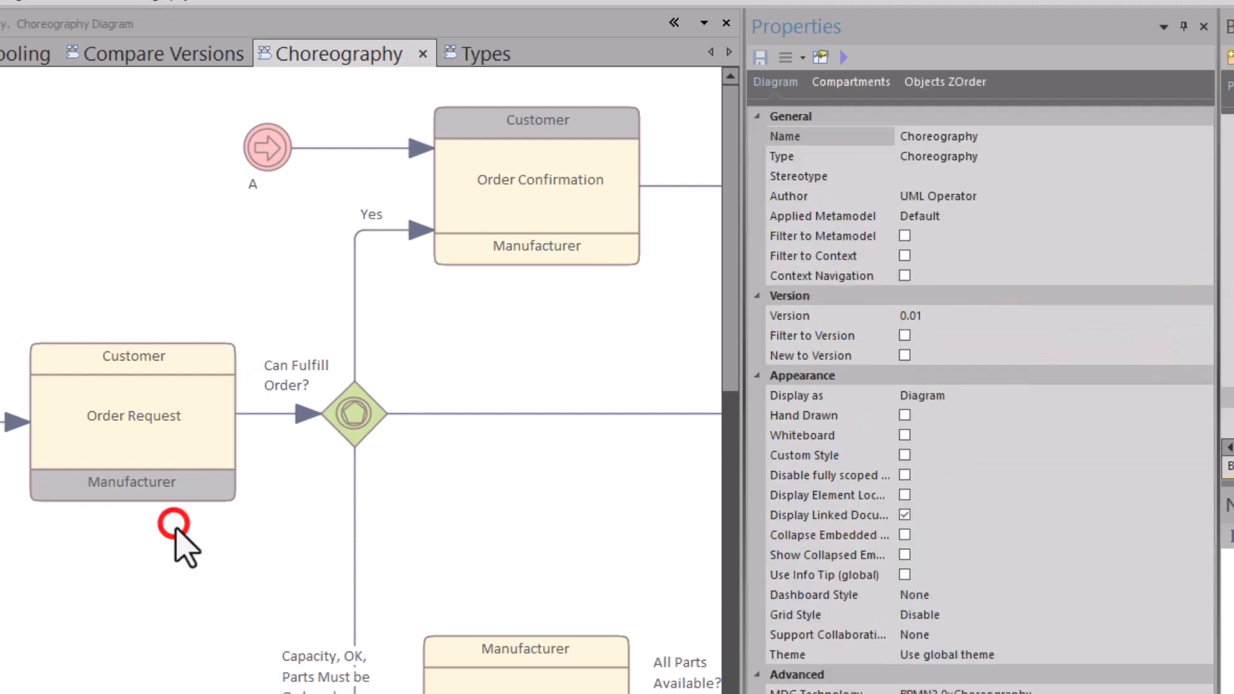
{"action": "left_click", "coordinate": [151, 436]}
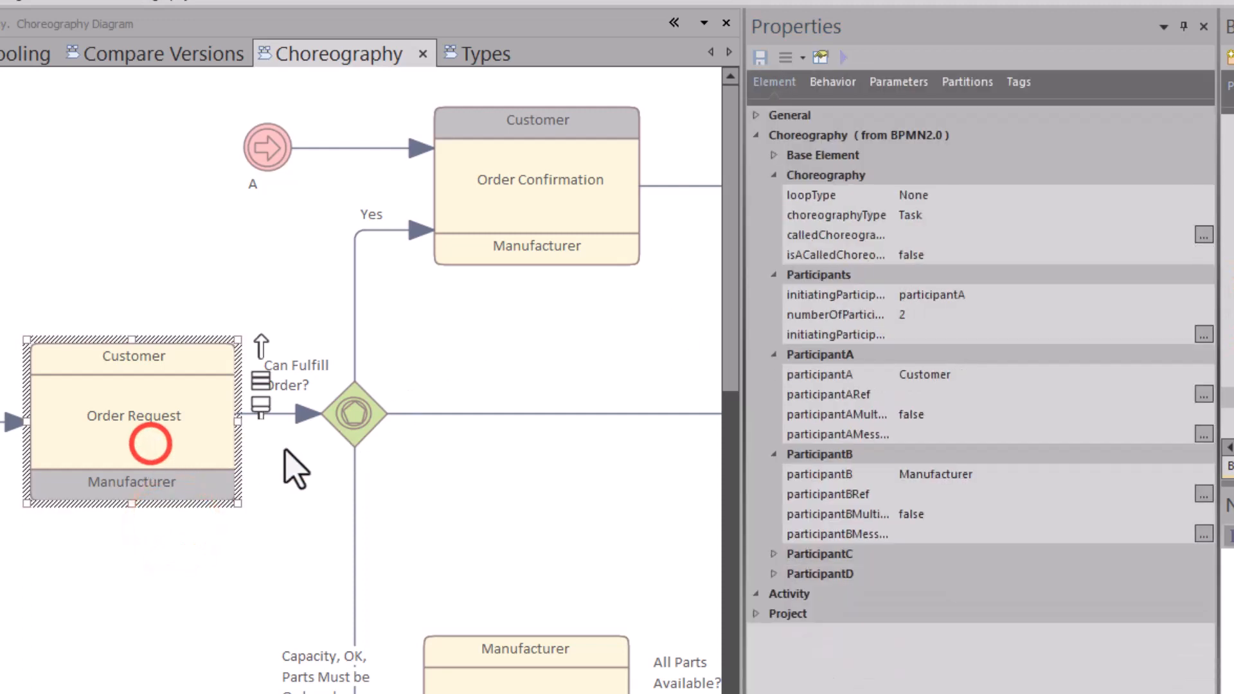
{"action": "left_click", "coordinate": [774, 554]}
{"action": "left_click", "coordinate": [774, 553]}
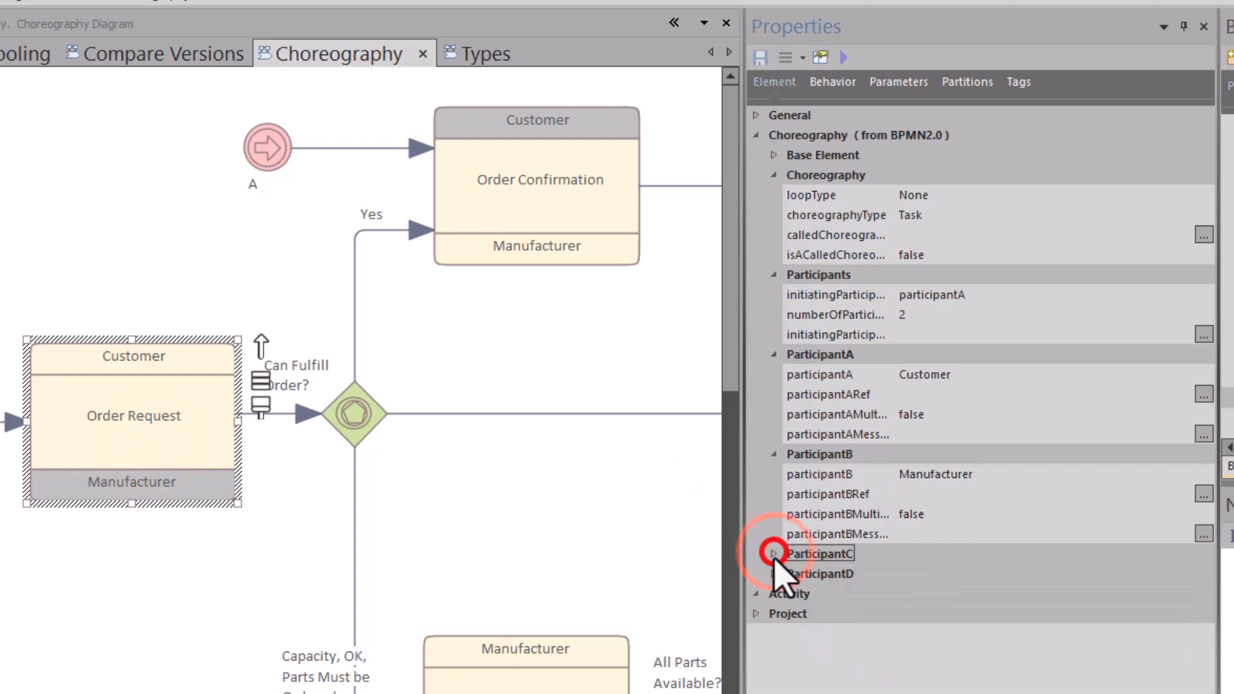
{"action": "left_click", "coordinate": [753, 589]}
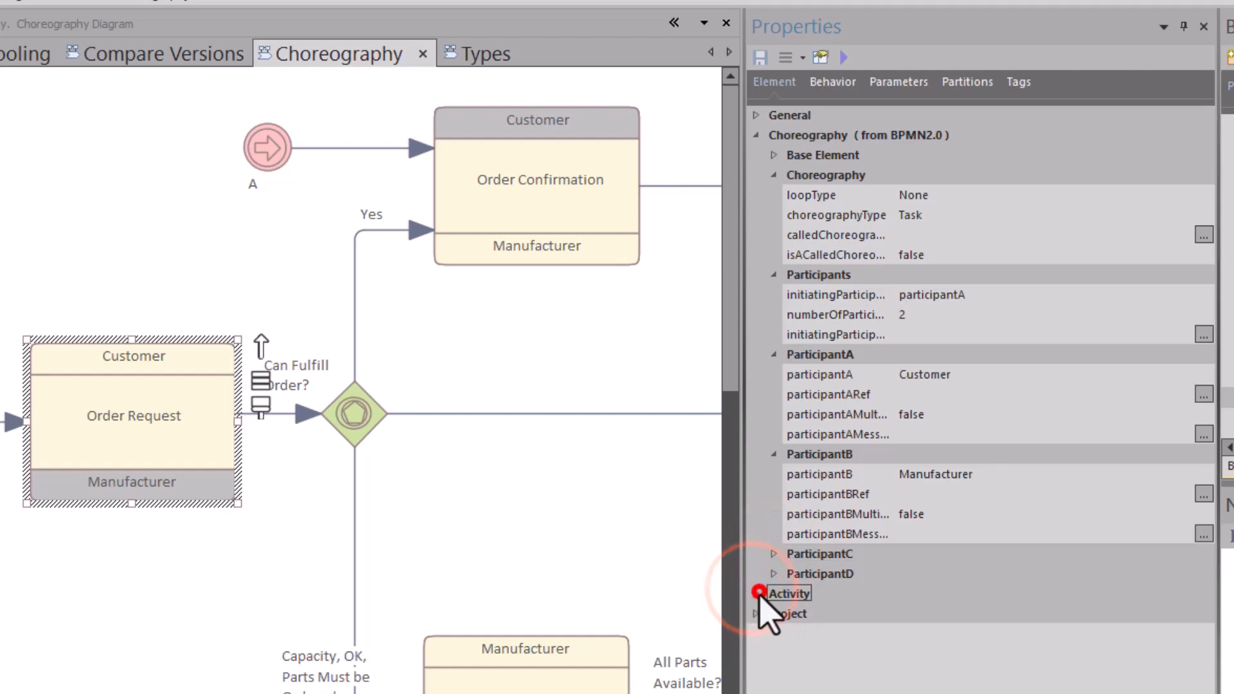
{"action": "left_click", "coordinate": [757, 614]}
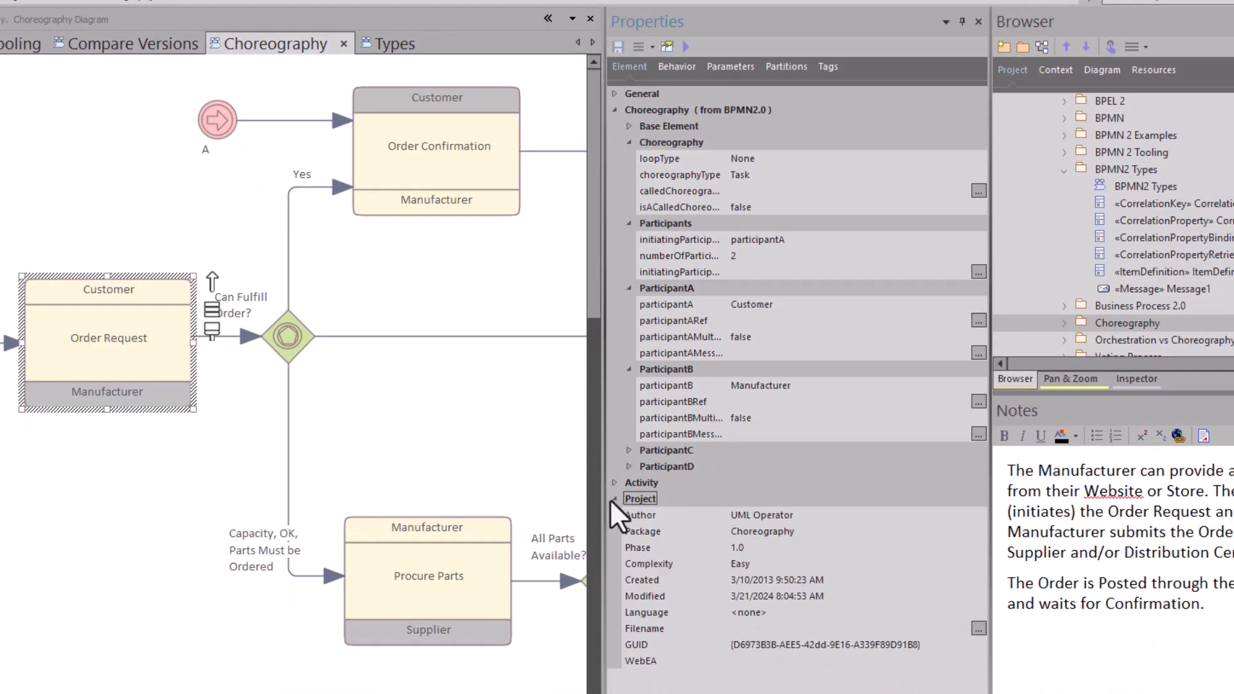
{"action": "left_click", "coordinate": [611, 497]}
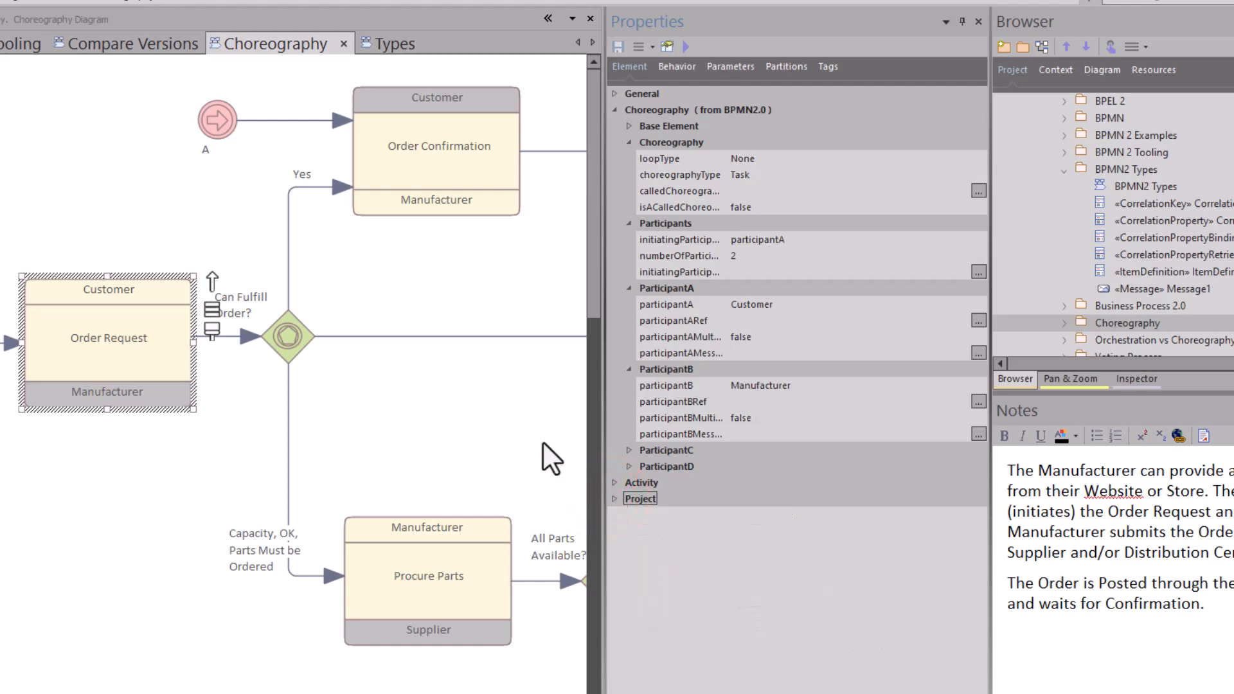
{"action": "left_click", "coordinate": [111, 350]}
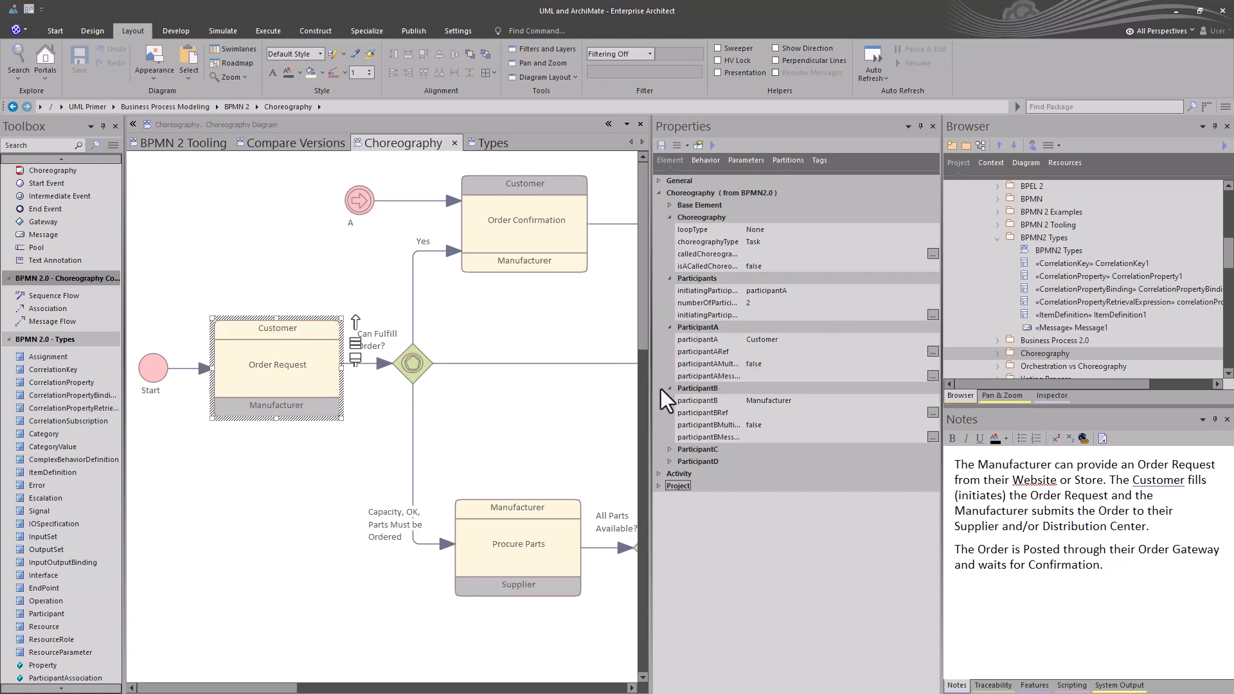
Narrow the Properties window and place the template use case from Orchestration vs Choreography as a link below Order Request
{"action": "left_click_drag", "start_coordinate": [653, 393], "coordinate": [848, 424]}
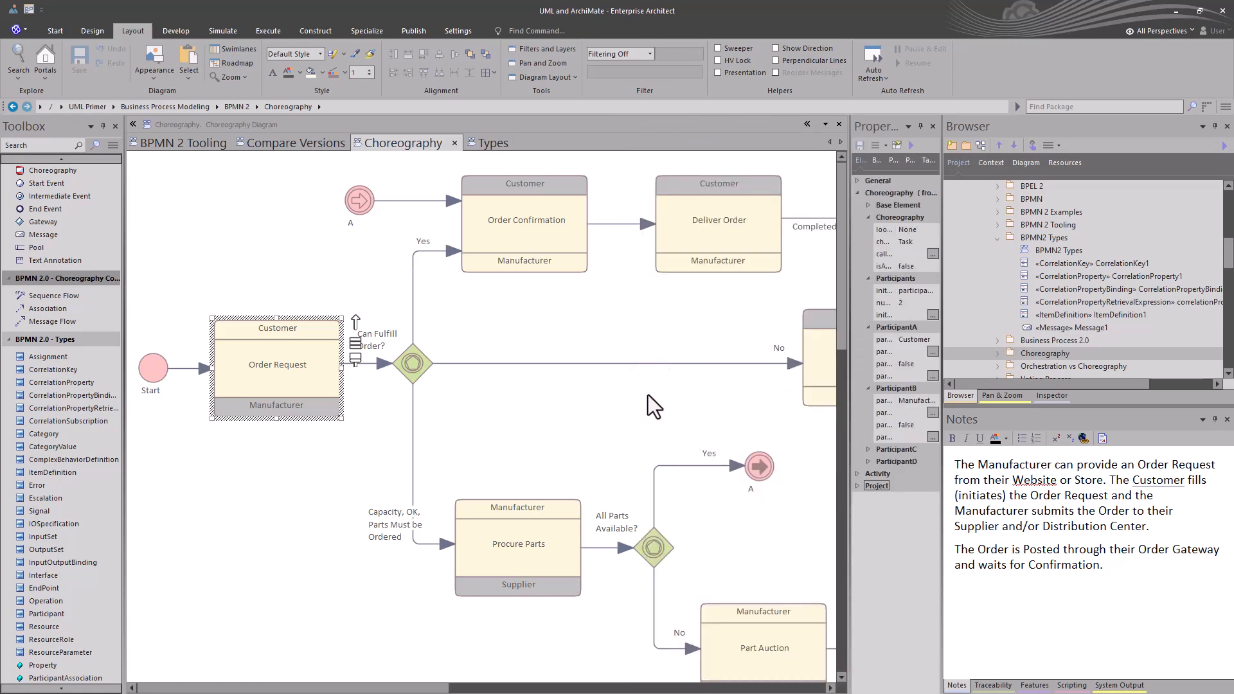
{"action": "scroll", "coordinate": [653, 406], "scroll_direction": "down", "scroll_amount": 2}
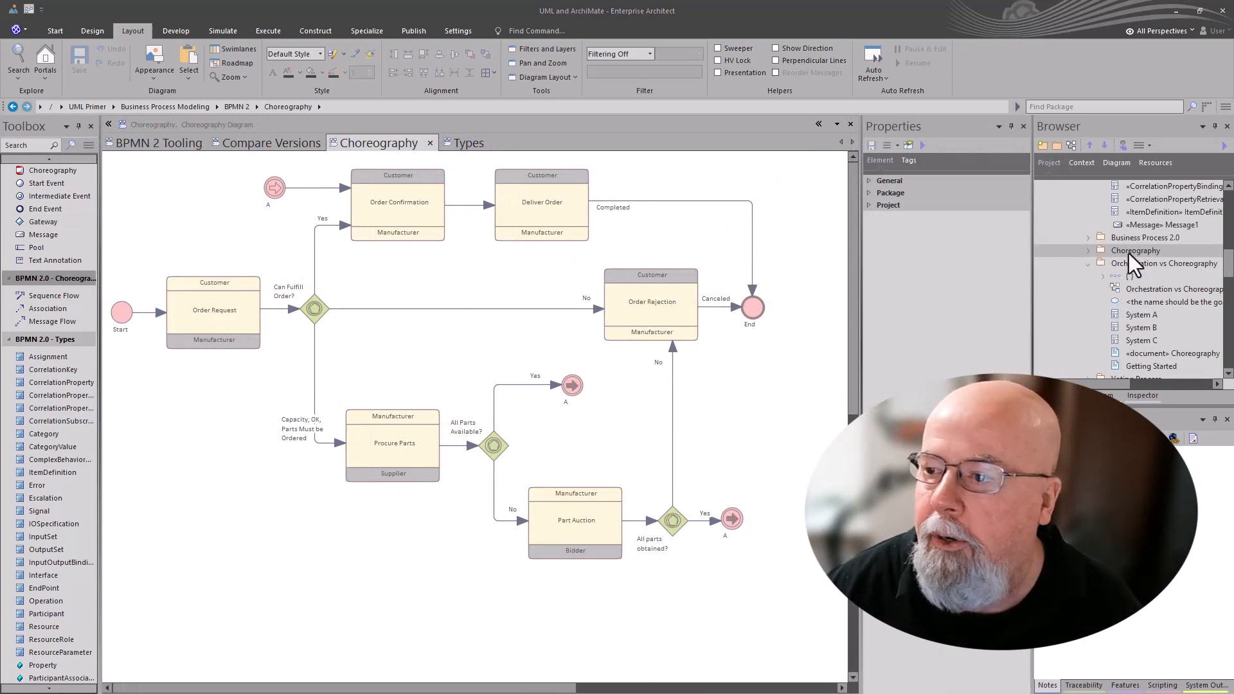
{"action": "left_click_drag", "start_coordinate": [1122, 302], "coordinate": [173, 447]}
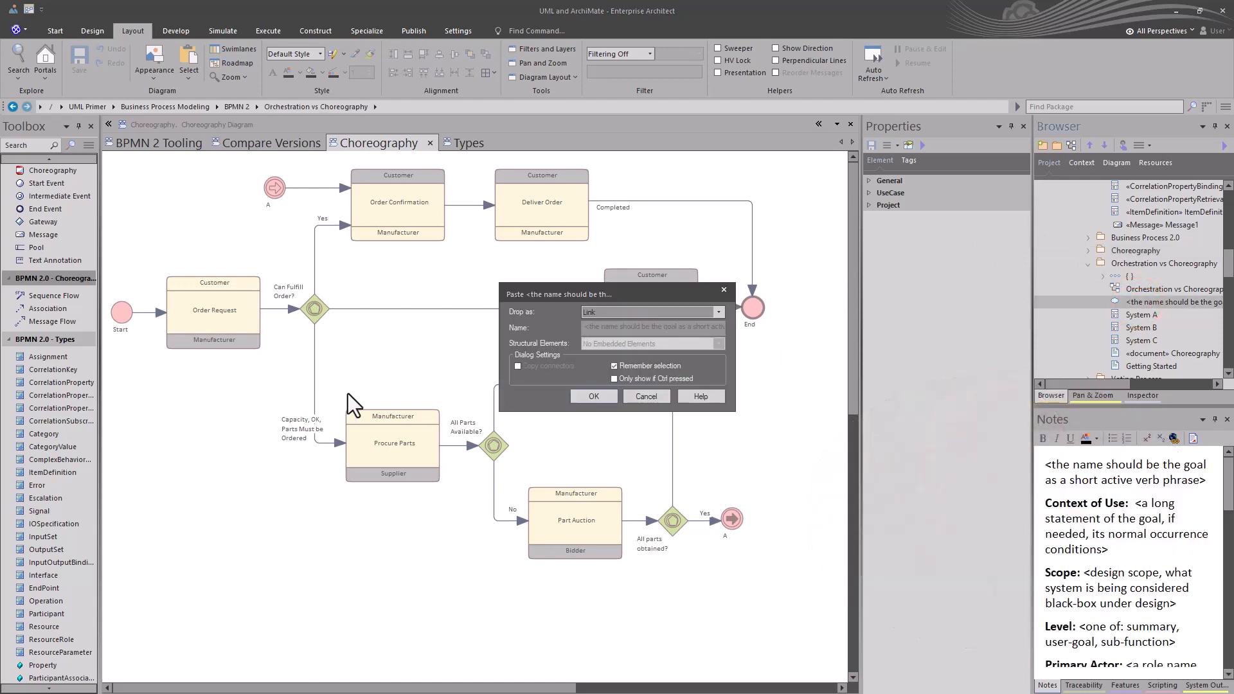
{"action": "left_click", "coordinate": [584, 396]}
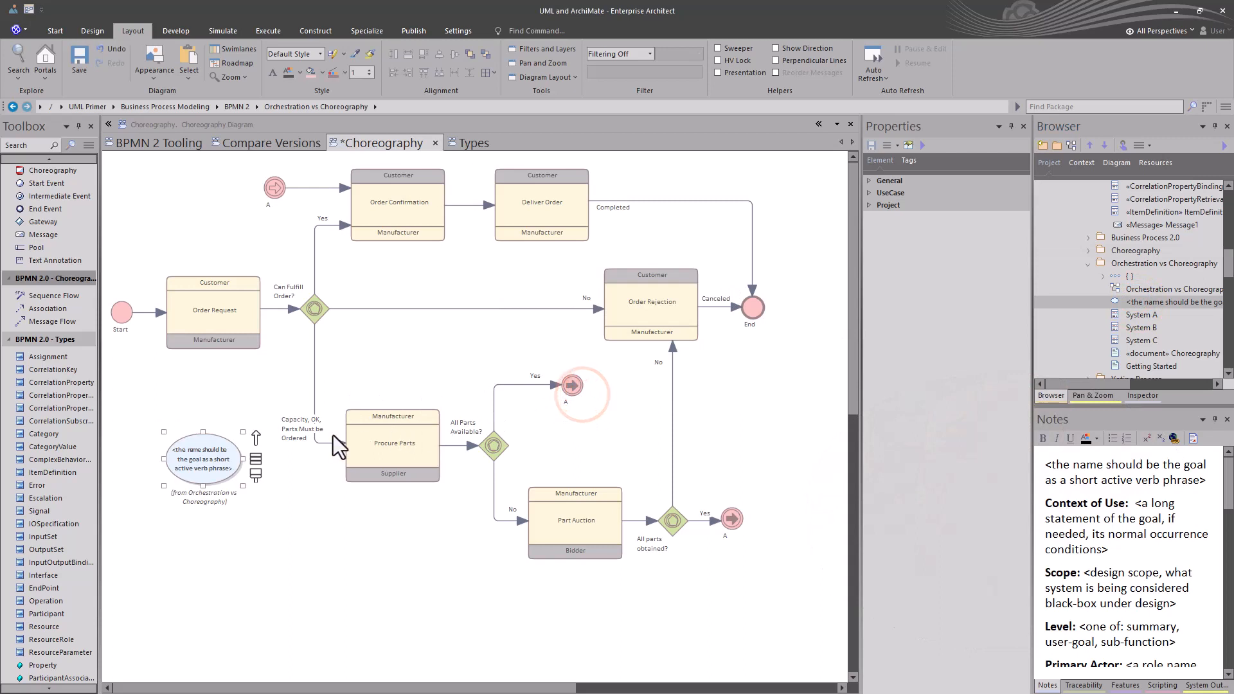
{"action": "left_click_drag", "start_coordinate": [201, 458], "coordinate": [191, 410]}
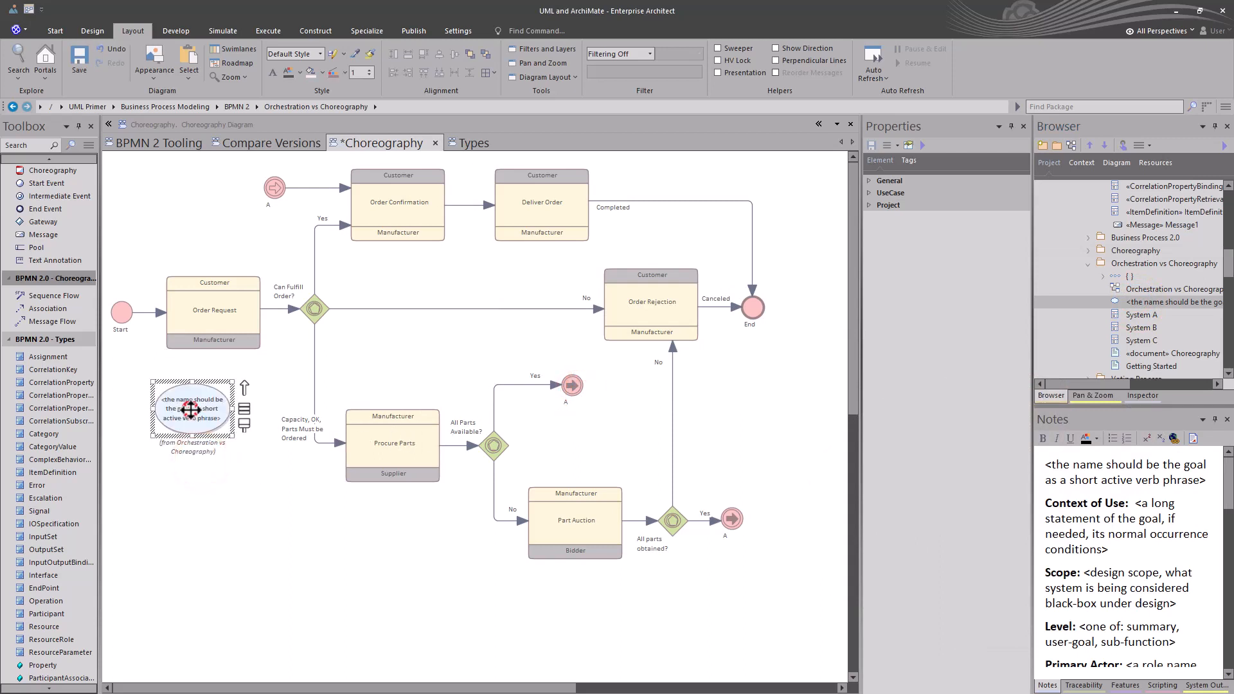
View and close the use case's scenarios, and float and enlarge the Notes window for reading its description
{"action": "double_click", "coordinate": [190, 409]}
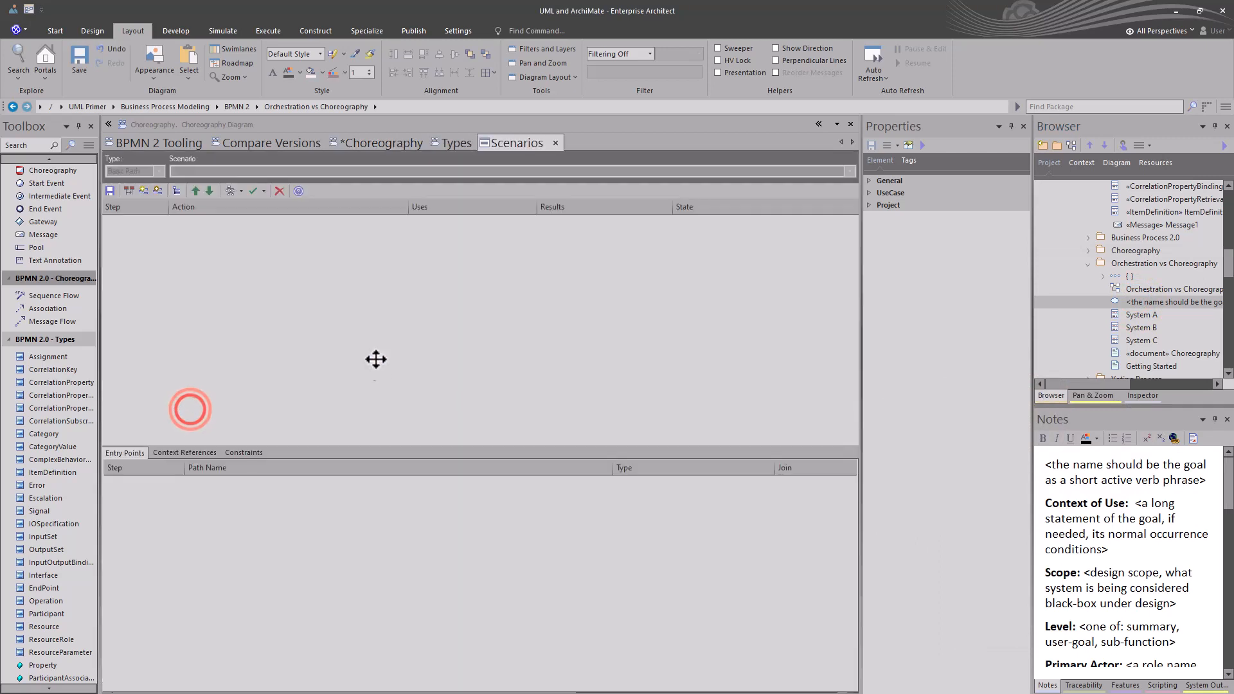
{"action": "left_click", "coordinate": [558, 144]}
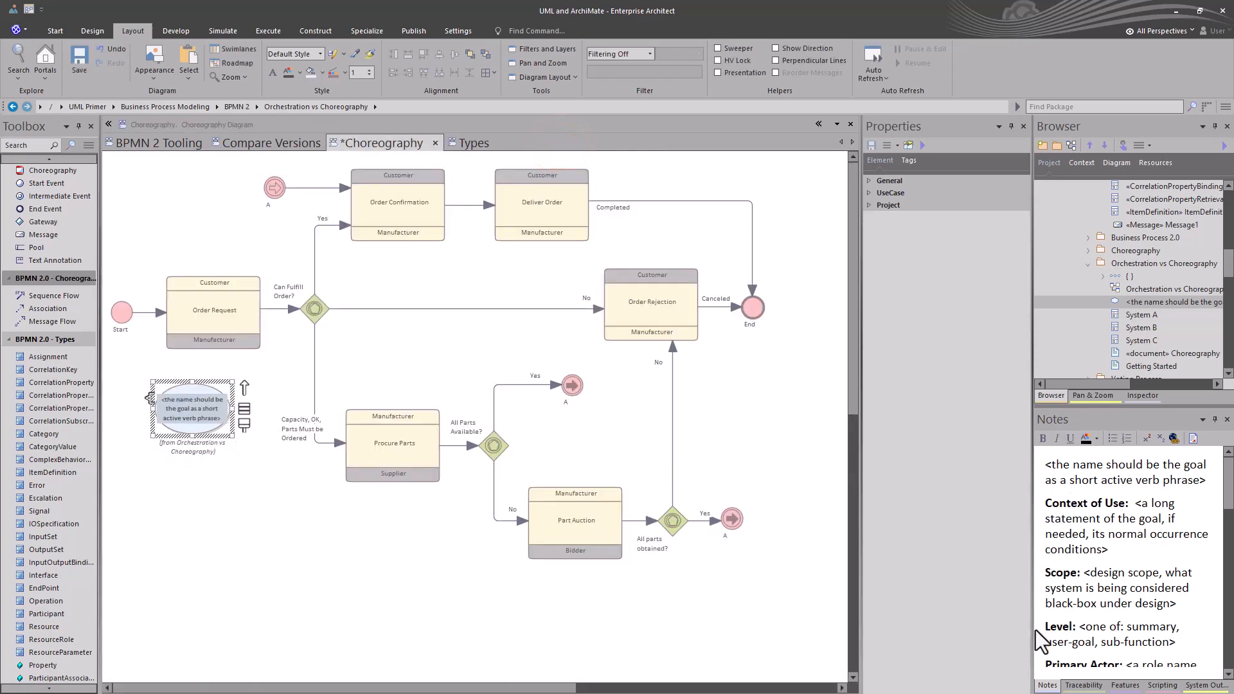
{"action": "left_click_drag", "start_coordinate": [1049, 688], "coordinate": [366, 231]}
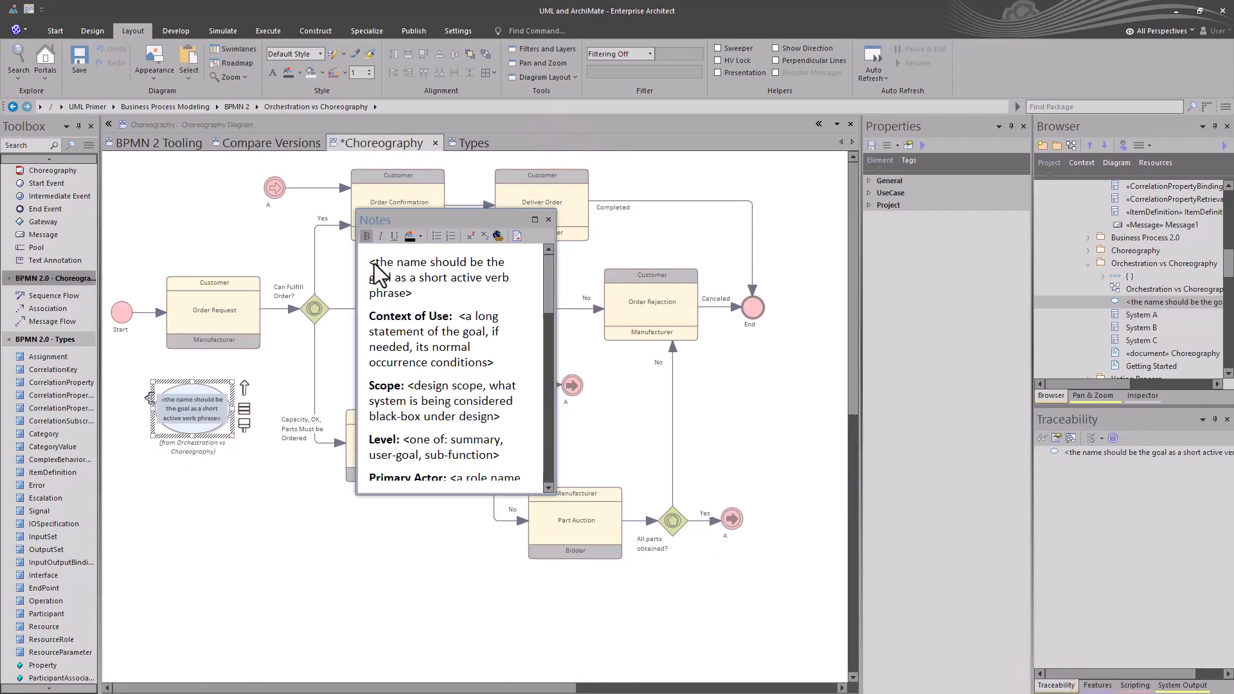
{"action": "left_click_drag", "start_coordinate": [553, 492], "coordinate": [888, 618]}
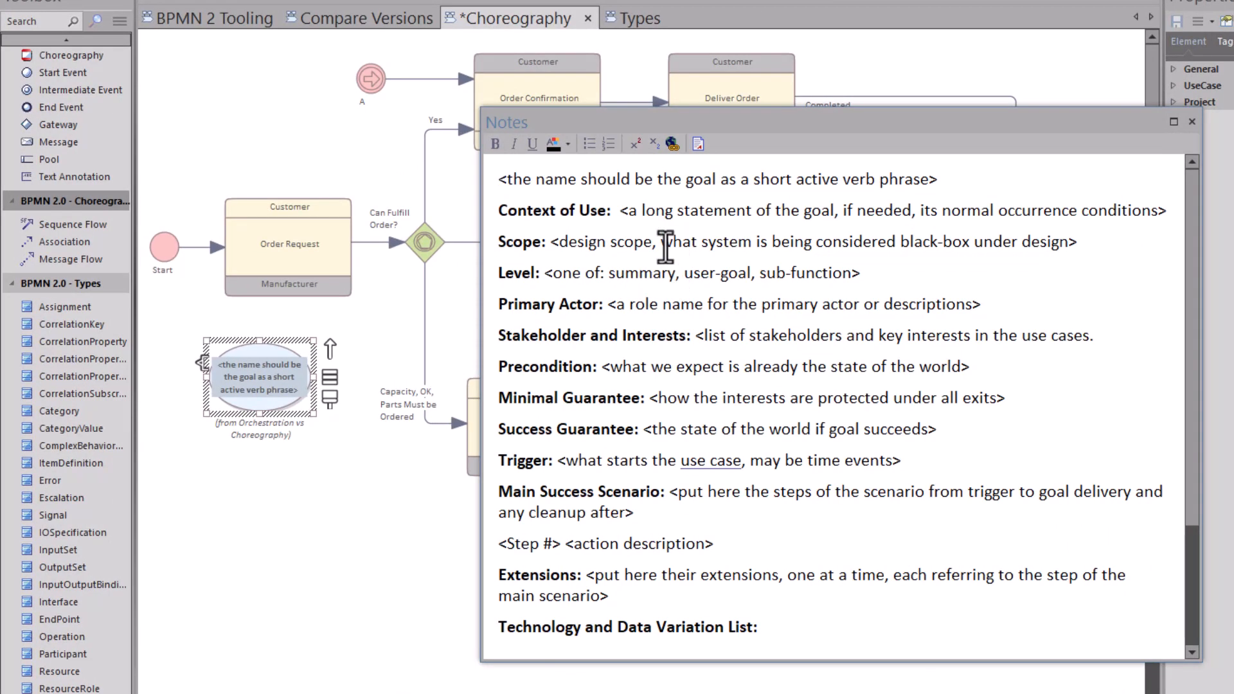
Go through the note template's goal name, Context of Use, Scope, Level, Primary Actor, and Stakeholder and Interests sections
{"action": "left_click_drag", "start_coordinate": [543, 184], "coordinate": [935, 164]}
{"action": "left_click", "coordinate": [670, 214]}
{"action": "left_click_drag", "start_coordinate": [670, 214], "coordinate": [783, 213]}
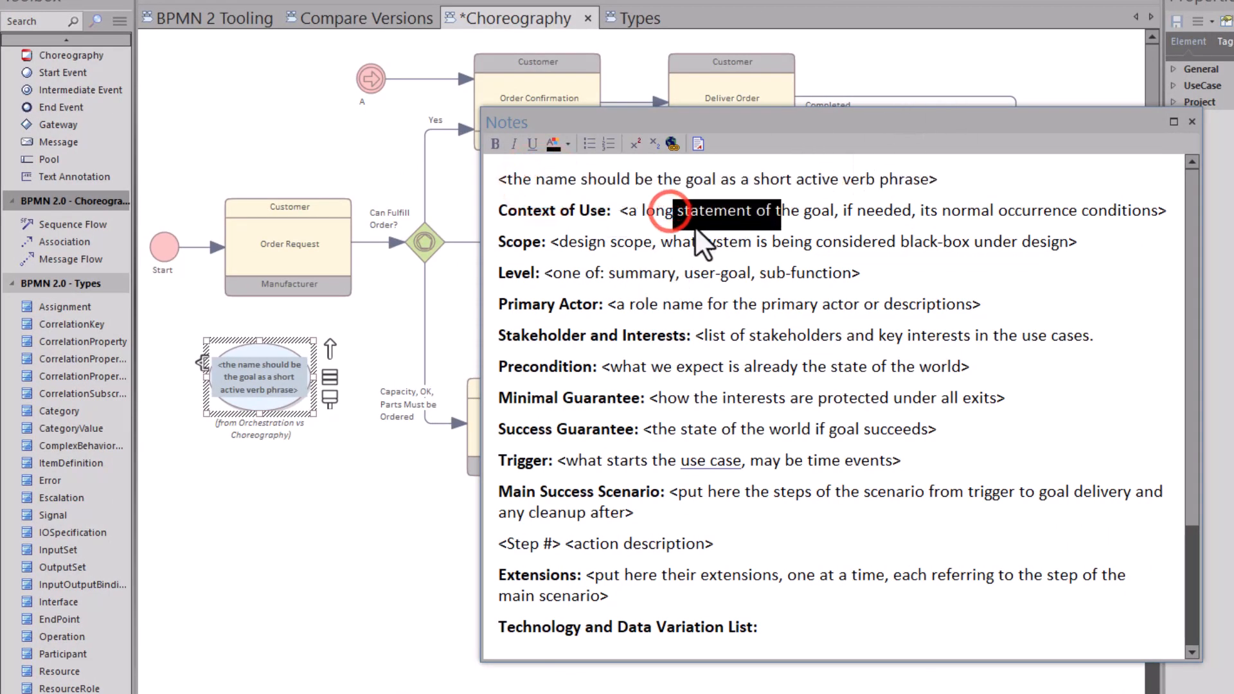
{"action": "left_click_drag", "start_coordinate": [655, 237], "coordinate": [708, 241]}
{"action": "left_click_drag", "start_coordinate": [586, 260], "coordinate": [816, 276]}
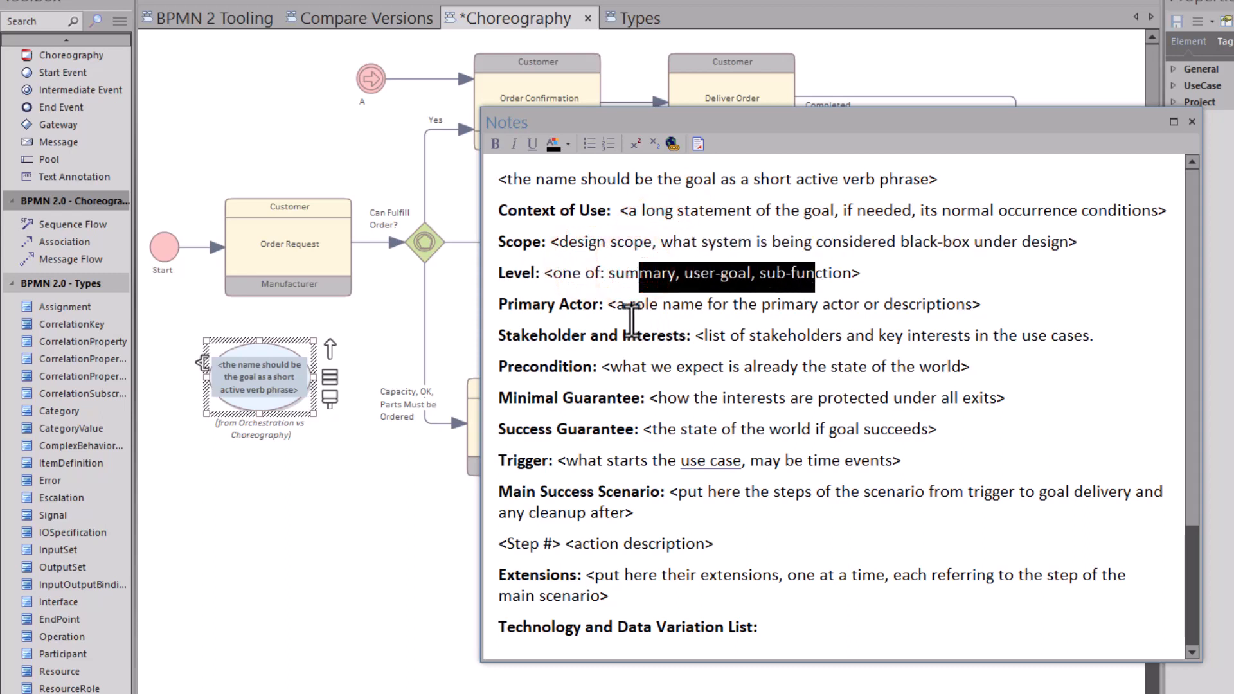
{"action": "left_click_drag", "start_coordinate": [624, 313], "coordinate": [965, 313]}
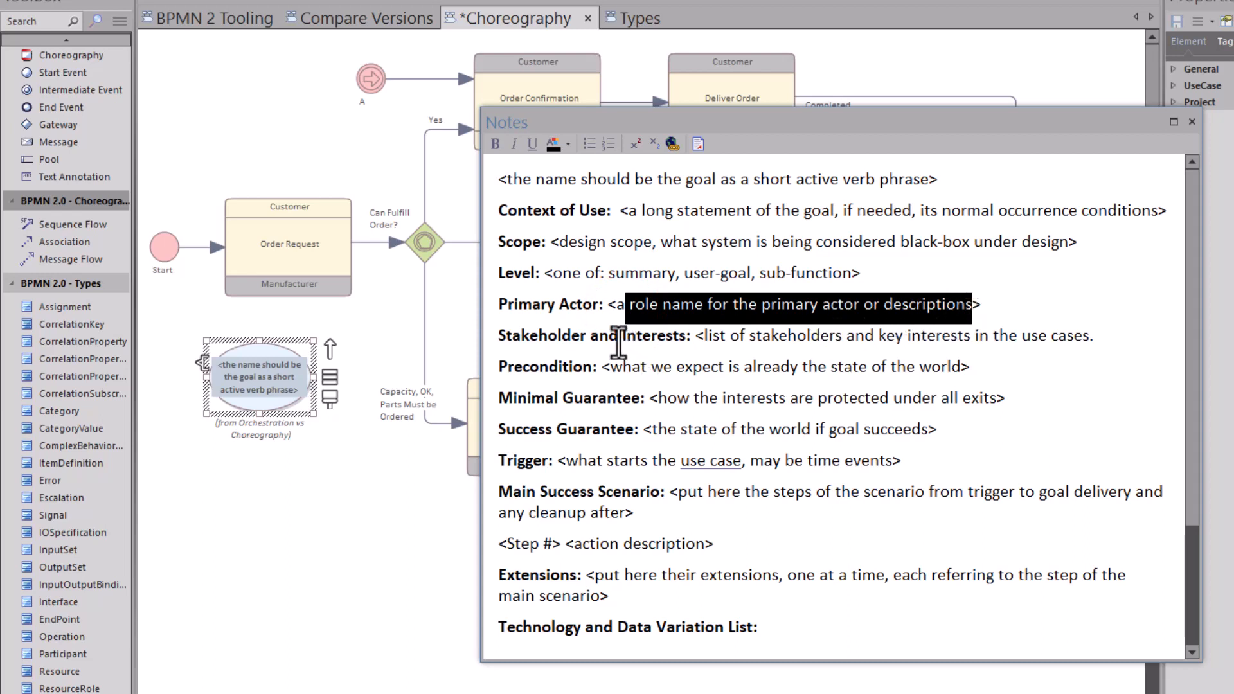
{"action": "left_click_drag", "start_coordinate": [619, 344], "coordinate": [1008, 337]}
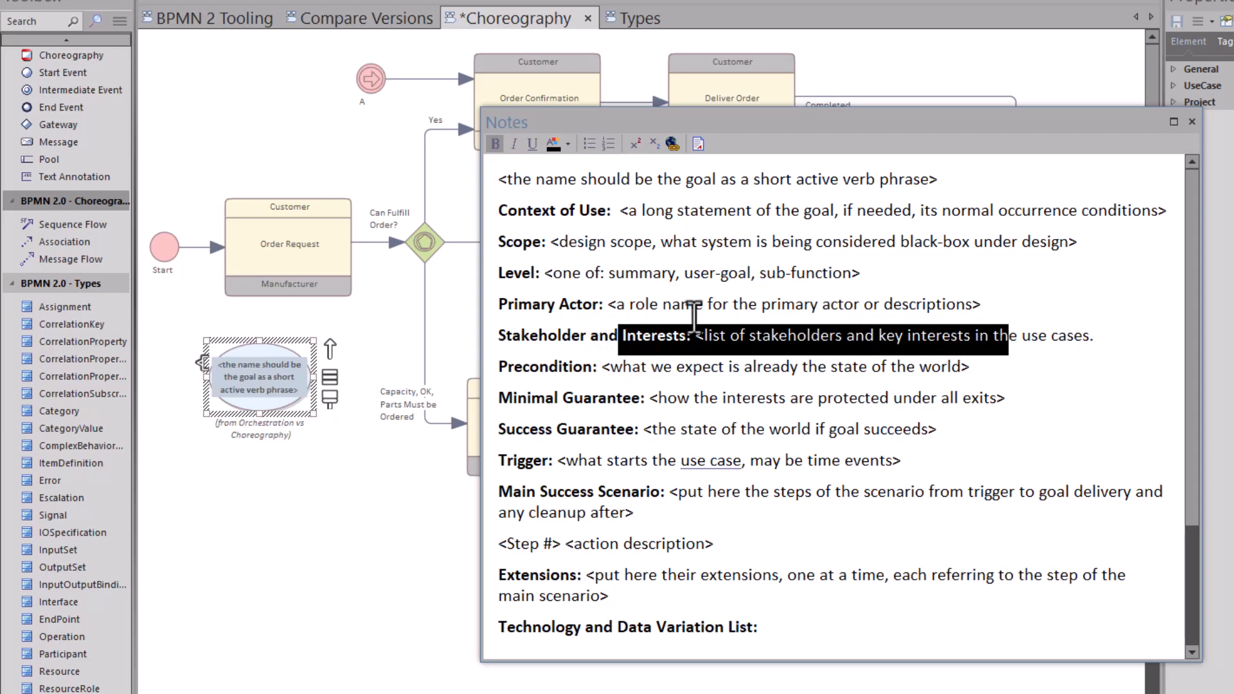
Compare the Primary Actor with the Stakeholder and Interests text in the notes, and examine the Precondition section
{"action": "left_click_drag", "start_coordinate": [627, 306], "coordinate": [862, 306]}
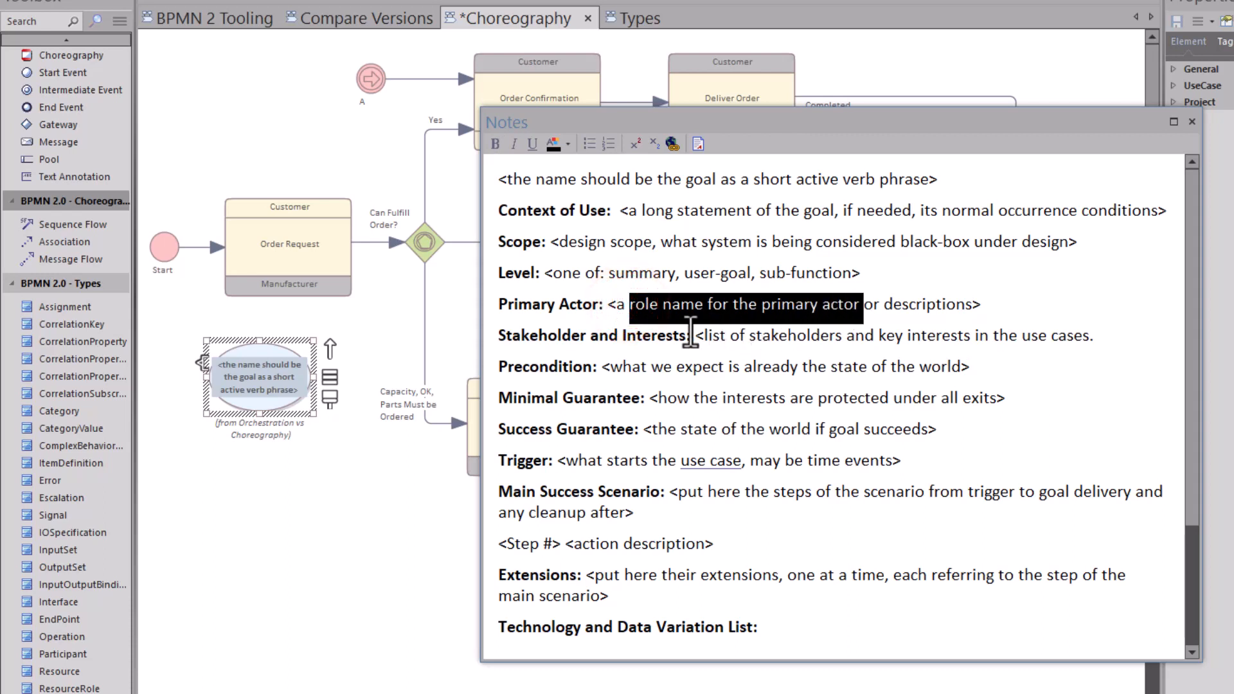
{"action": "left_click_drag", "start_coordinate": [683, 338], "coordinate": [865, 338]}
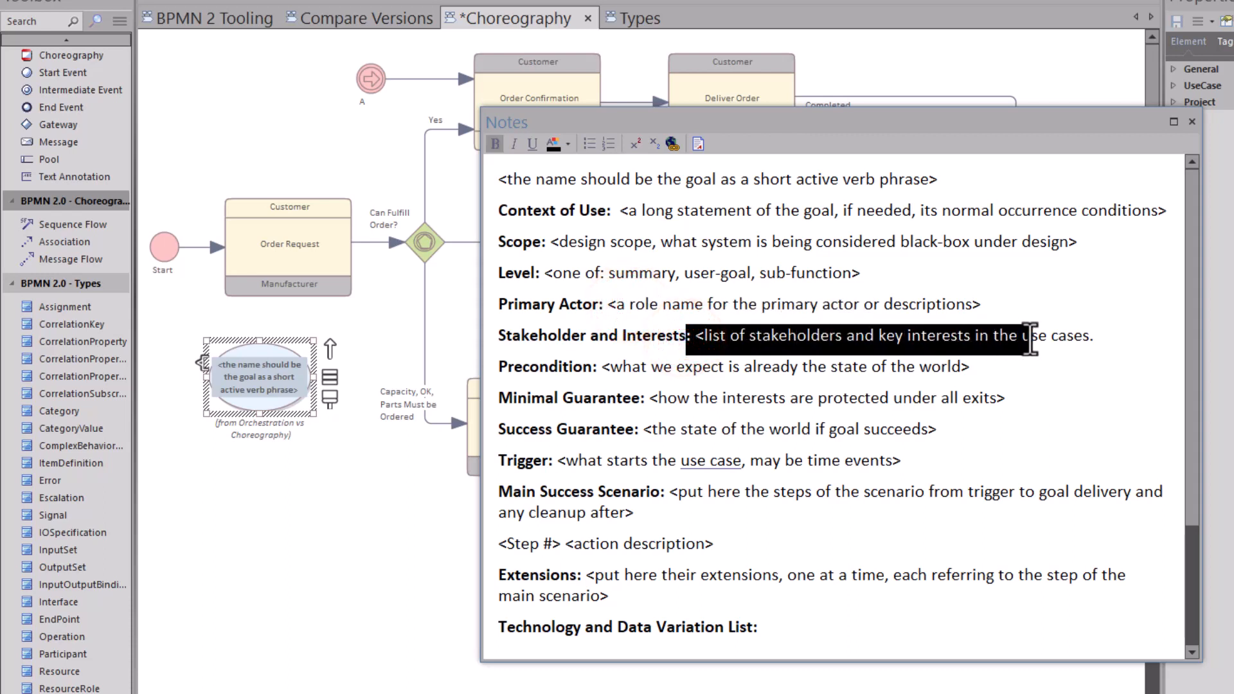
{"action": "left_click", "coordinate": [602, 305]}
{"action": "left_click_drag", "start_coordinate": [605, 306], "coordinate": [812, 305]}
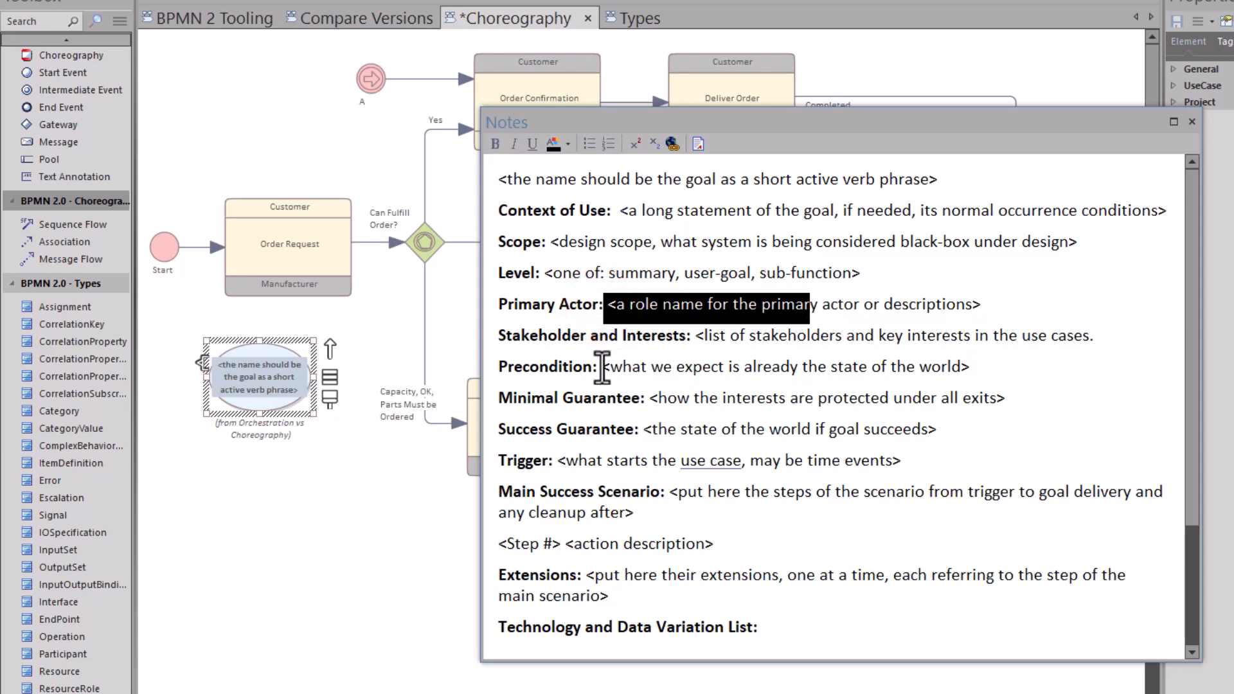
{"action": "left_click_drag", "start_coordinate": [602, 368], "coordinate": [743, 368]}
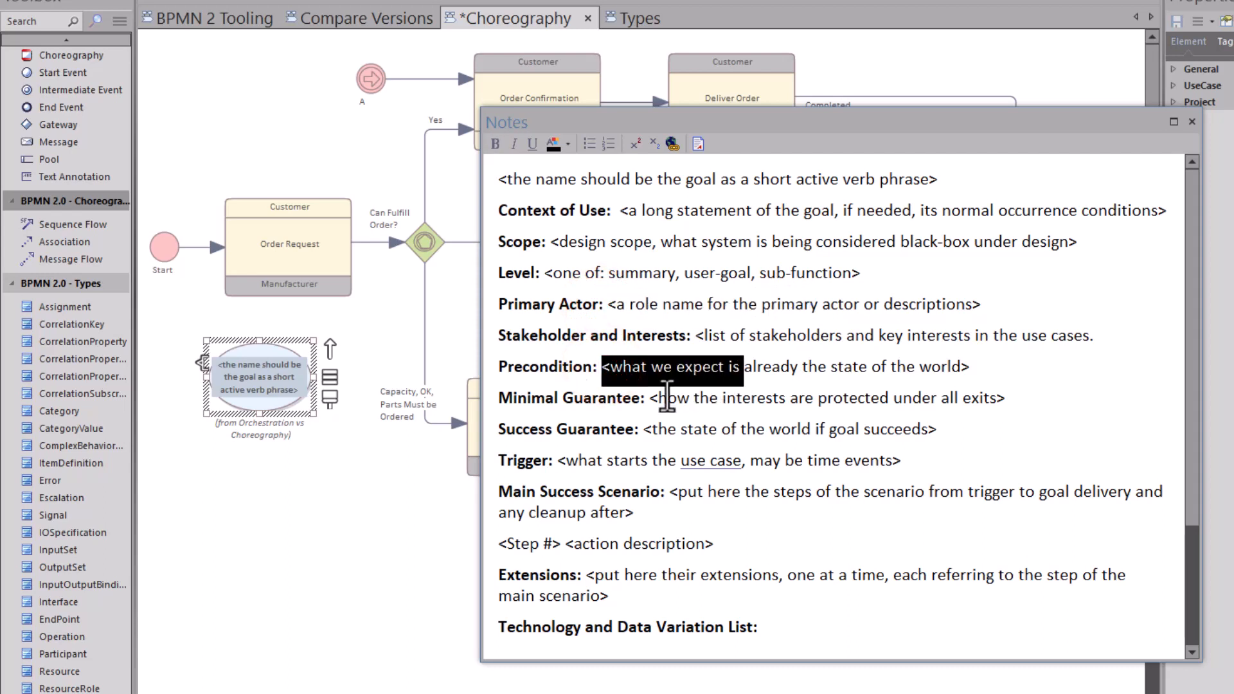
Review the remaining note sections down to Related Information, close the Notes window and reselect the use case on the diagram
{"action": "scroll", "coordinate": [672, 437], "scroll_direction": "down", "scroll_amount": 3}
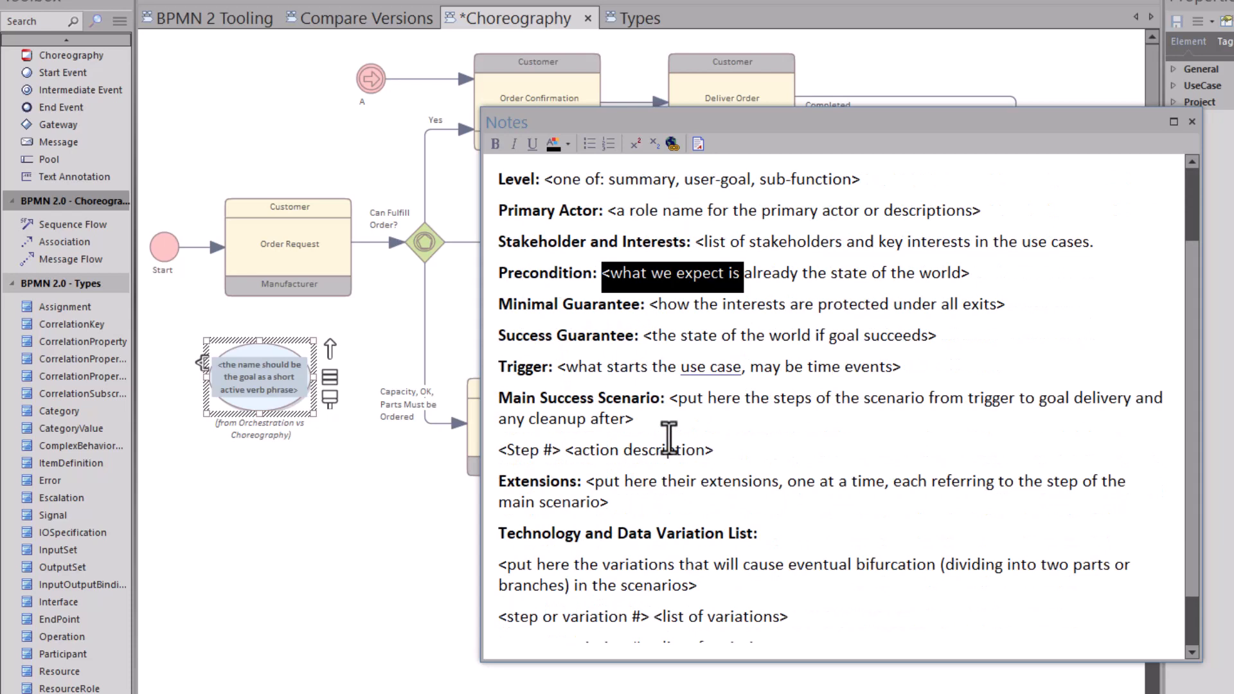
{"action": "scroll", "coordinate": [669, 439], "scroll_direction": "down", "scroll_amount": 2}
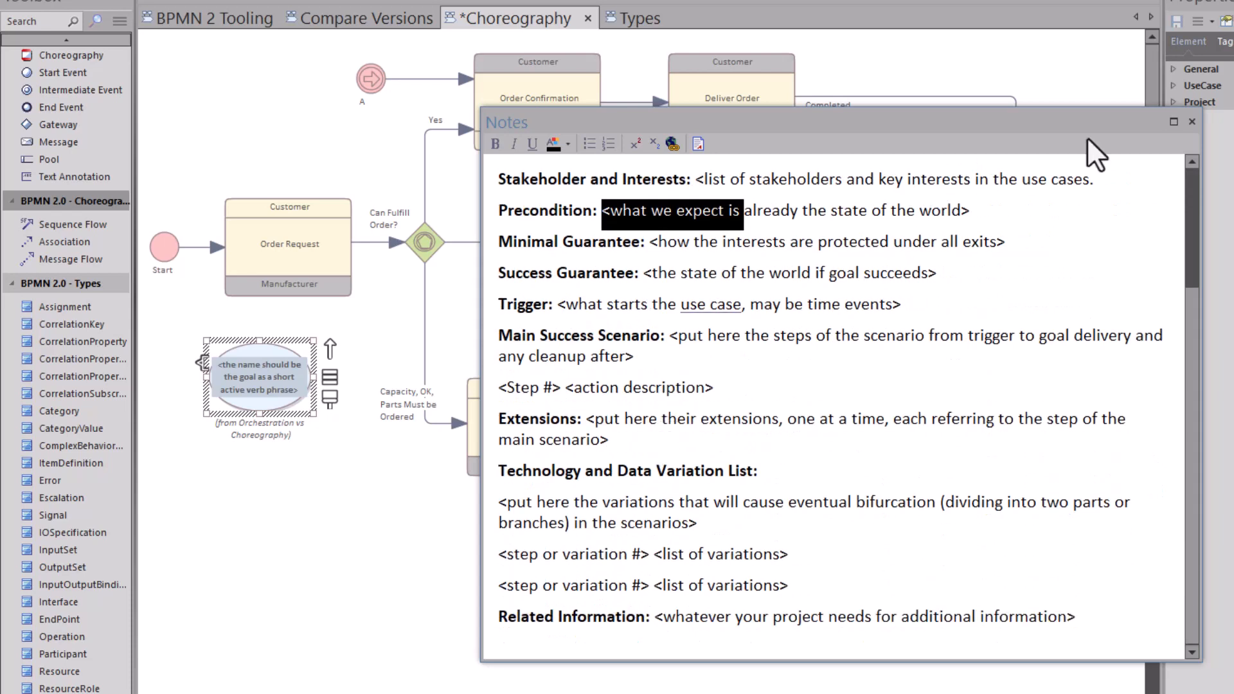
{"action": "left_click", "coordinate": [1192, 121]}
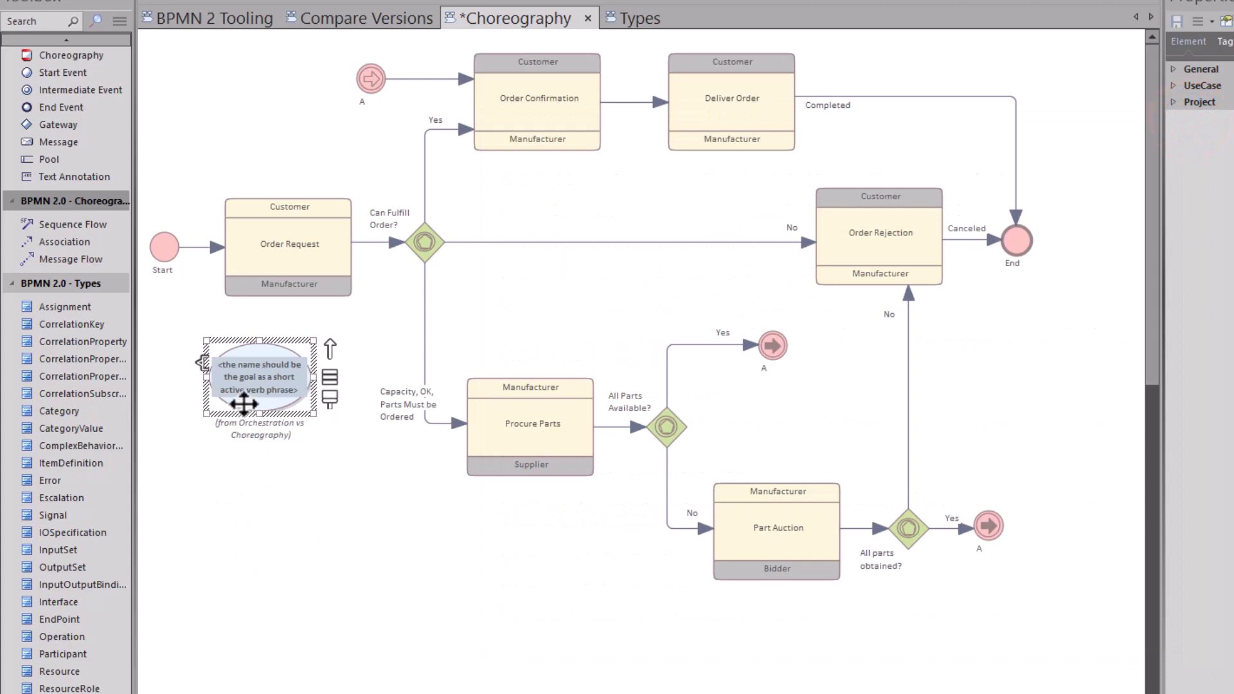
{"action": "left_click", "coordinate": [251, 475]}
{"action": "left_click", "coordinate": [247, 389]}
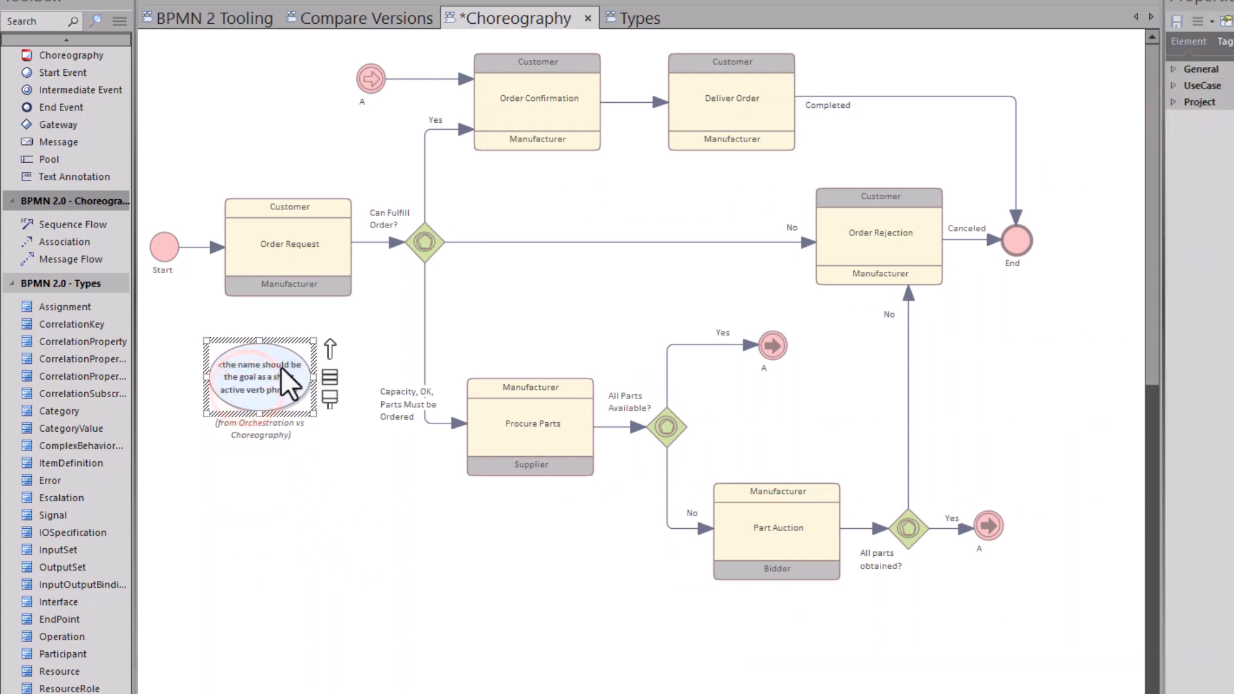
Delete the template use case from the Choreography diagram, and show the diagram's notes in a floating window beside the model
{"action": "key", "text": "Delete"}
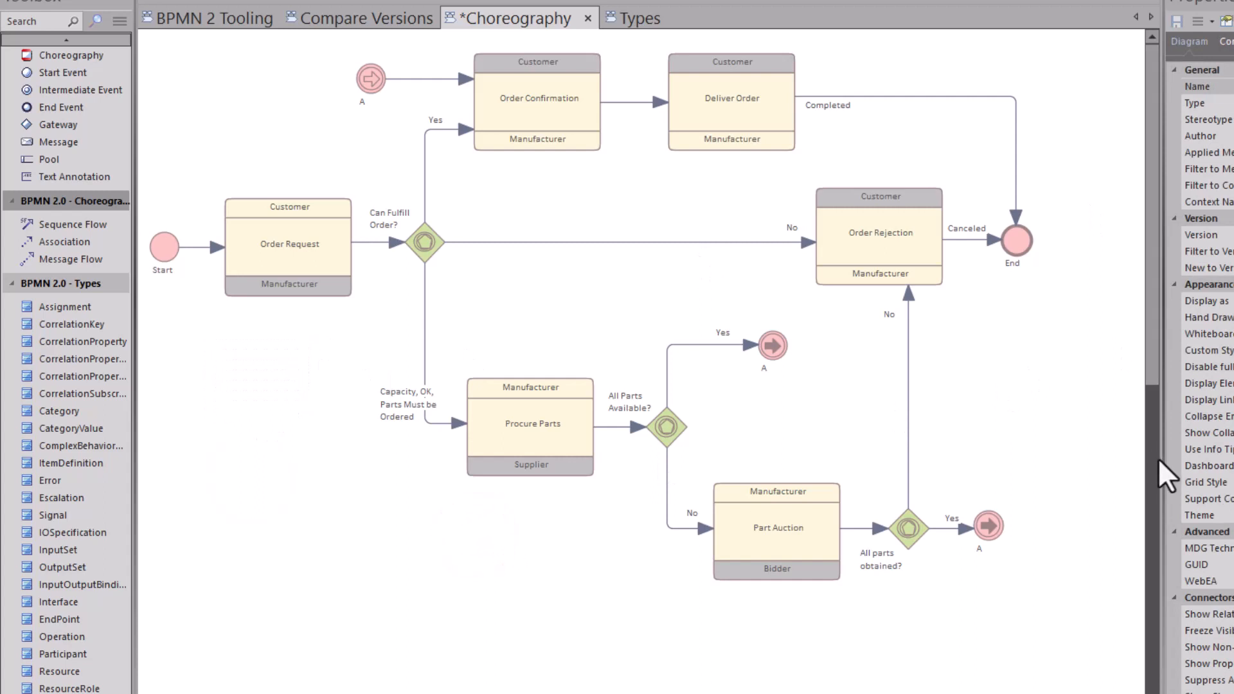
{"action": "left_click_drag", "start_coordinate": [1157, 460], "coordinate": [1075, 504]}
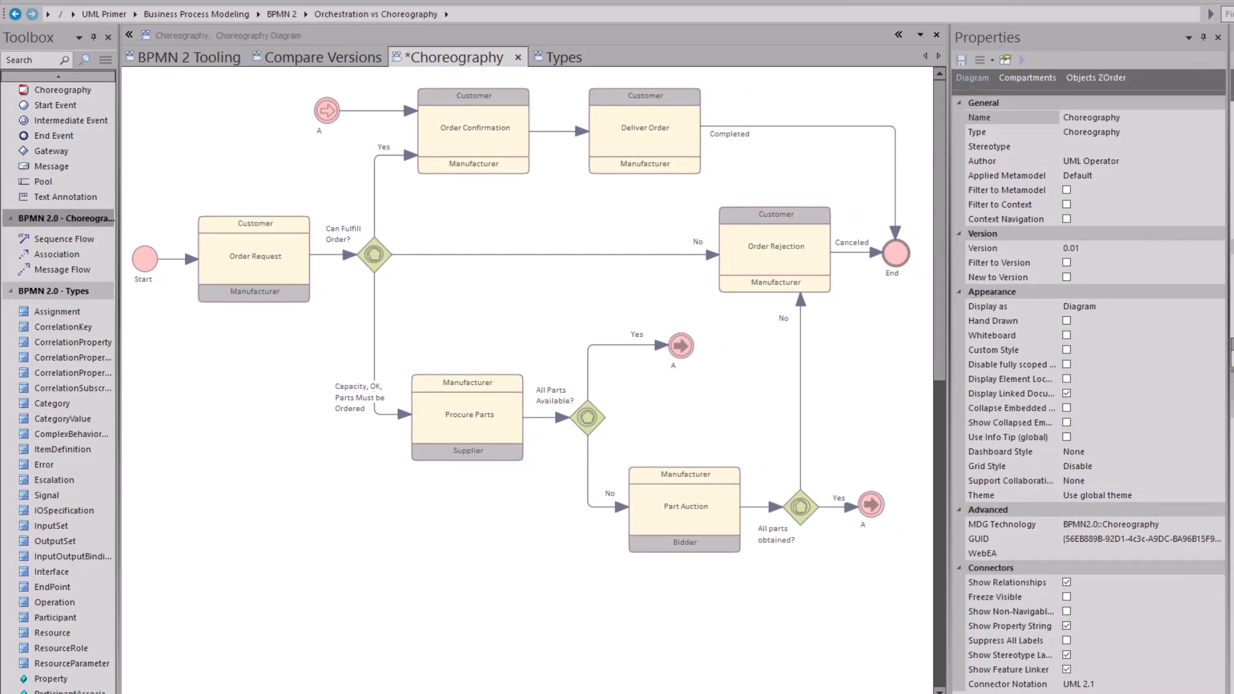
{"action": "left_click", "coordinate": [96, 1]}
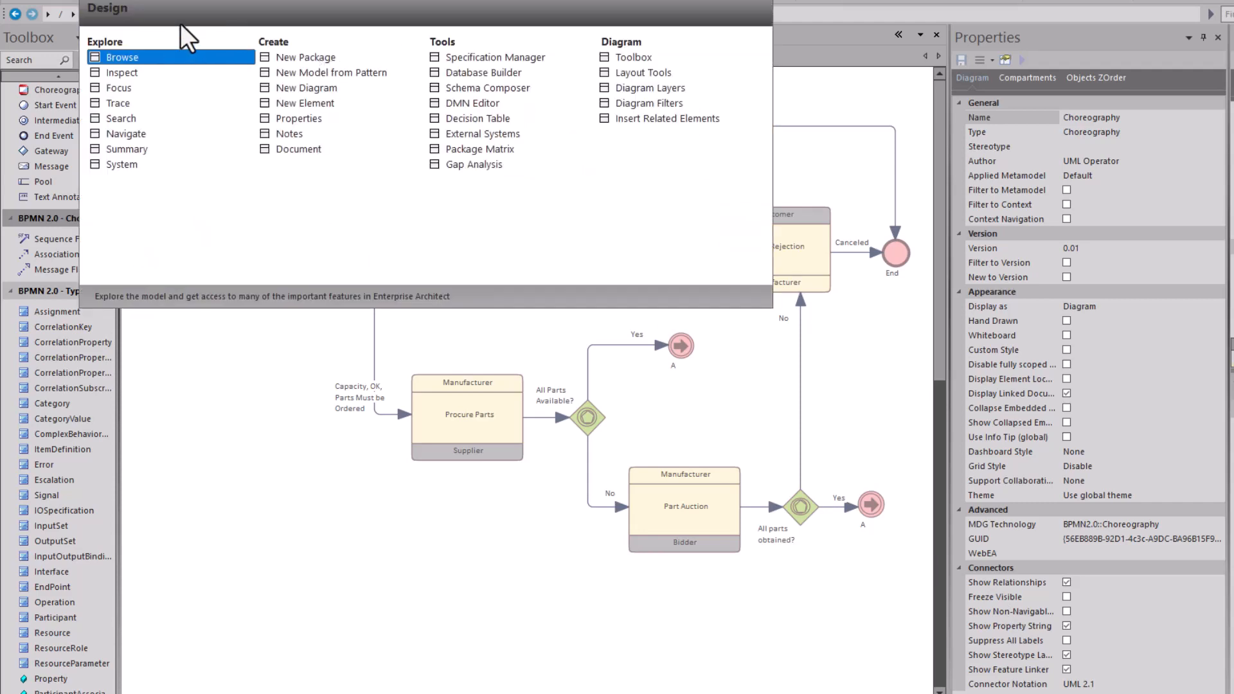
{"action": "left_click", "coordinate": [283, 134]}
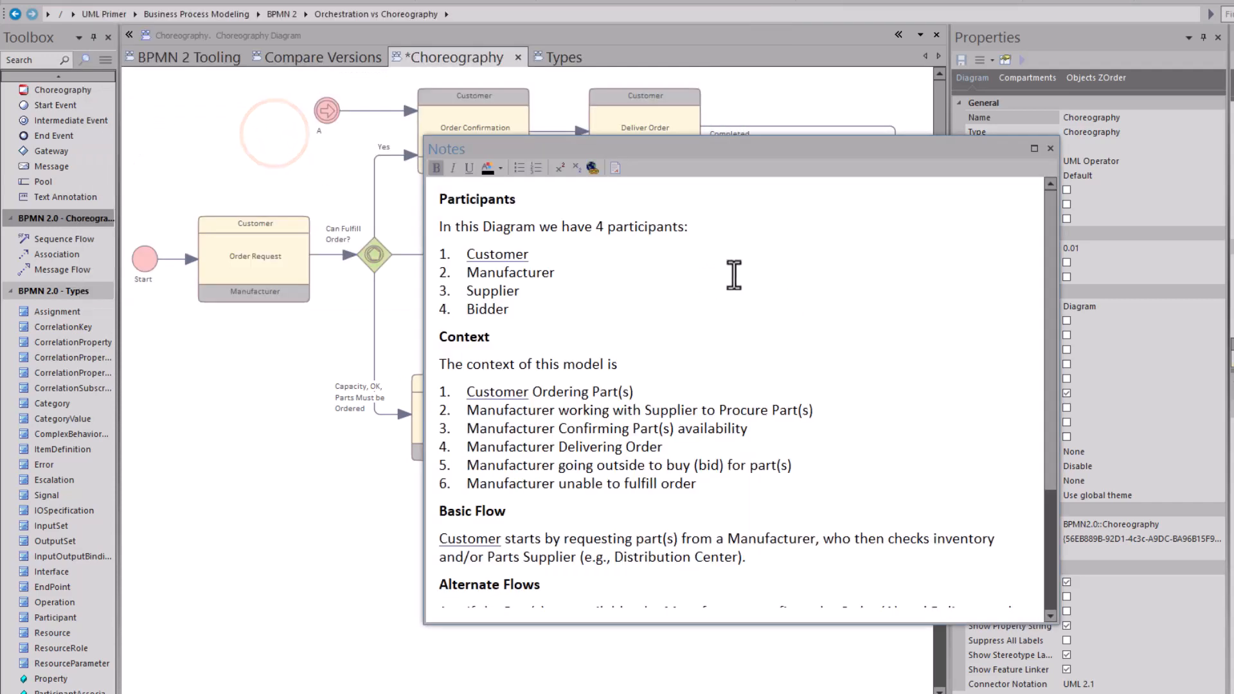
{"action": "left_click_drag", "start_coordinate": [734, 154], "coordinate": [1030, 65]}
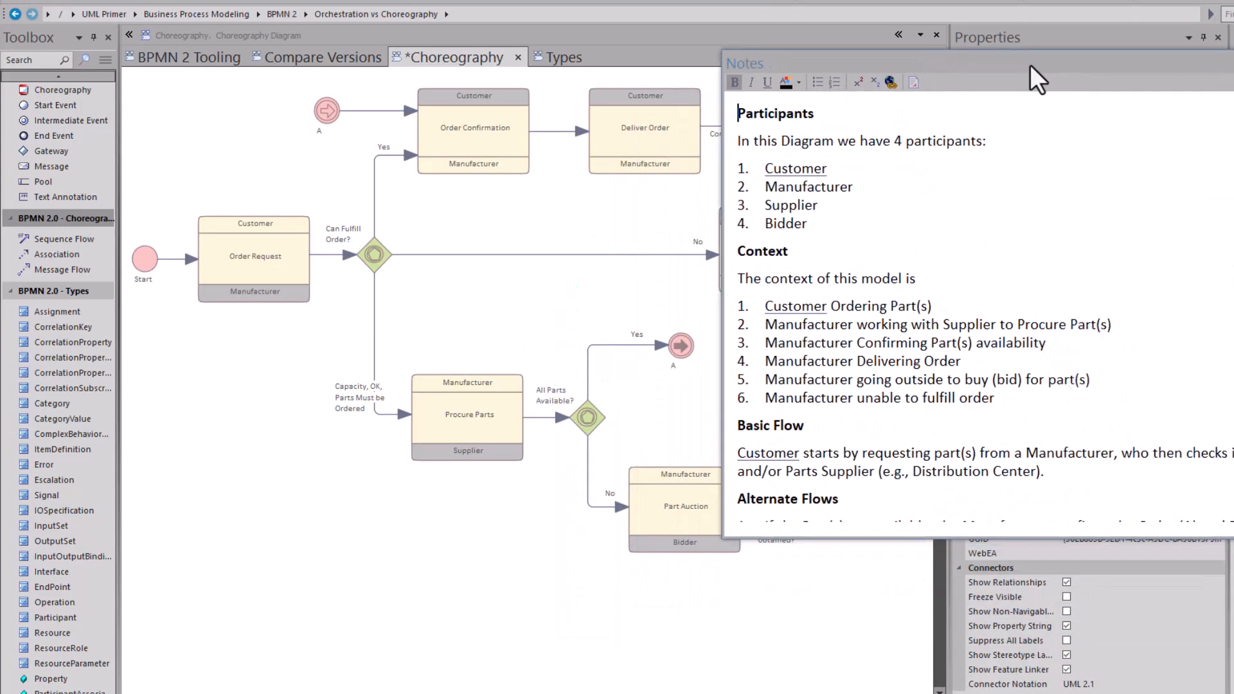
Examine the Participants section in the Choreography diagram's notes
{"action": "left_click", "coordinate": [452, 340]}
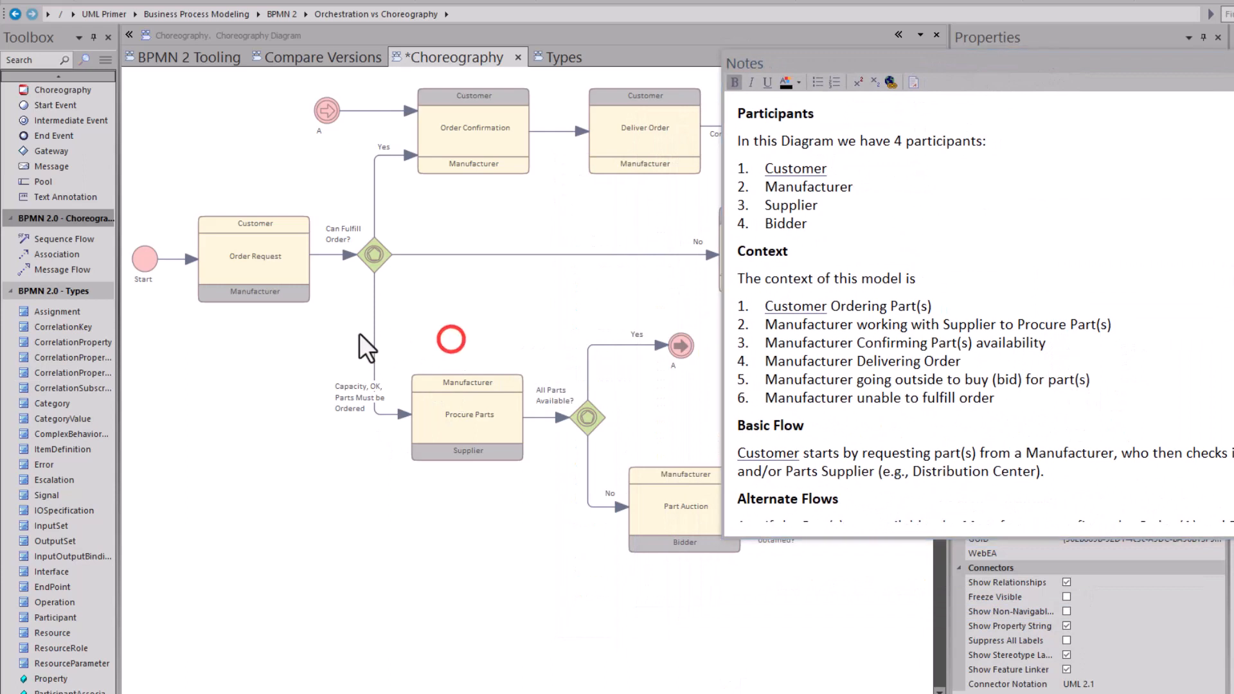
{"action": "left_click", "coordinate": [767, 171]}
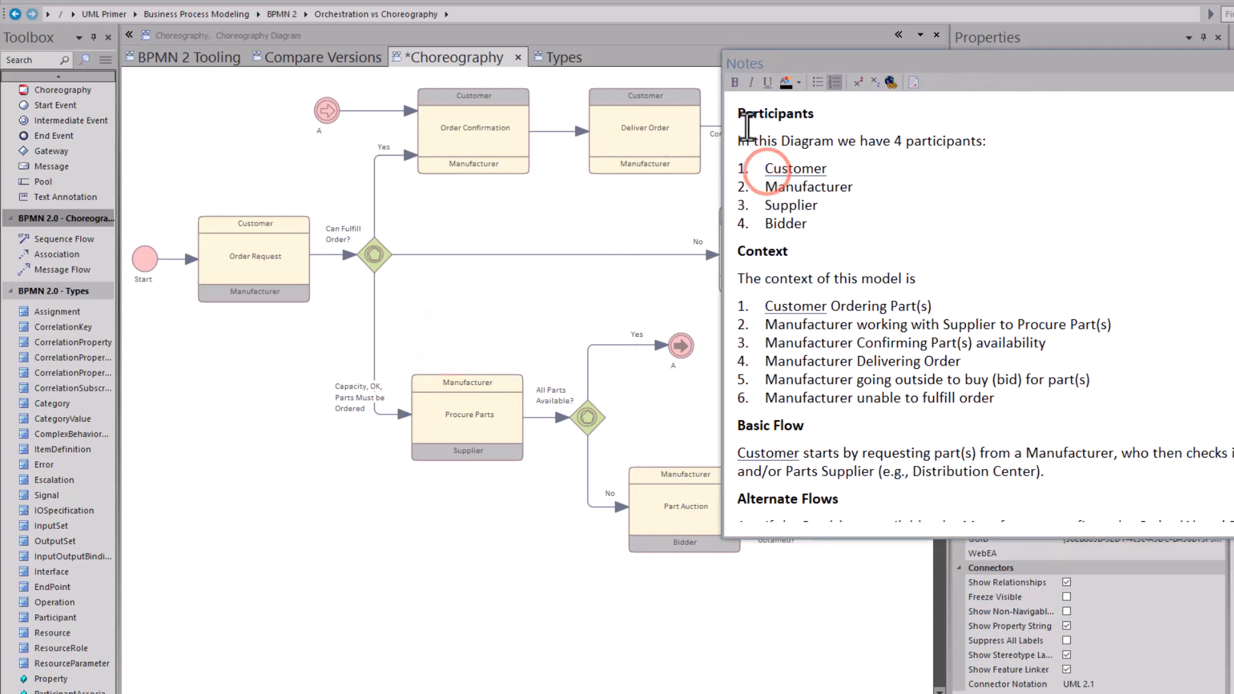
{"action": "left_click_drag", "start_coordinate": [745, 114], "coordinate": [849, 220]}
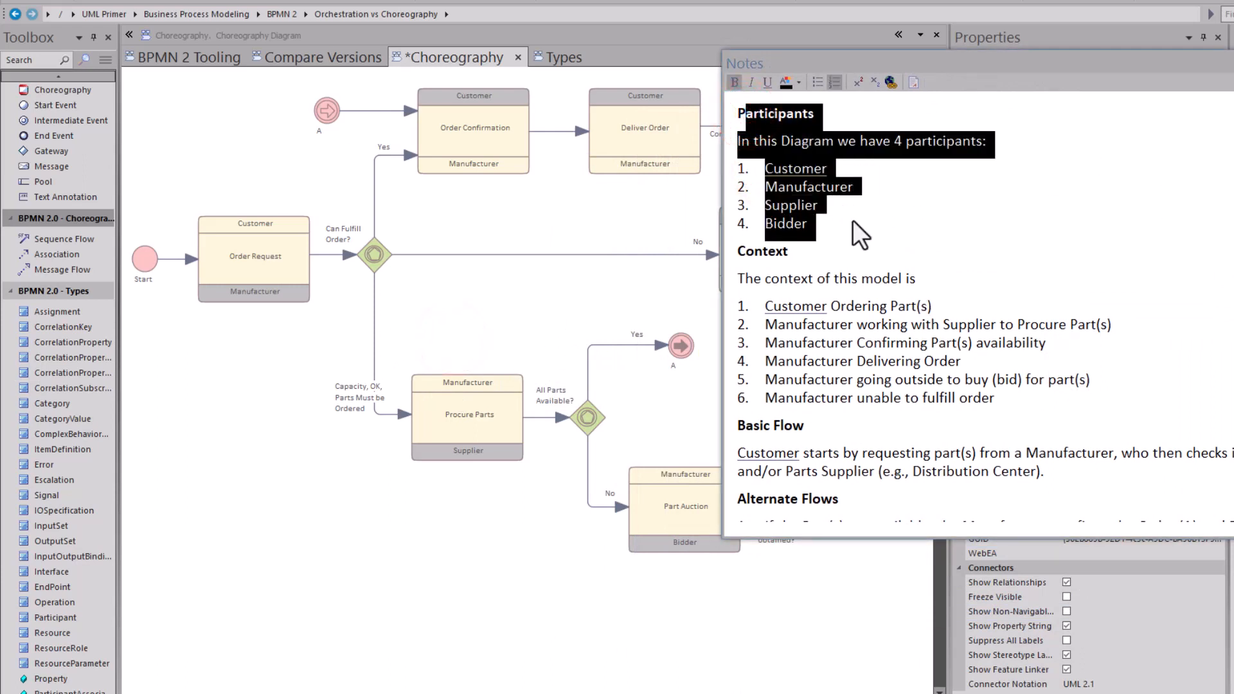
{"action": "left_click", "coordinate": [875, 226]}
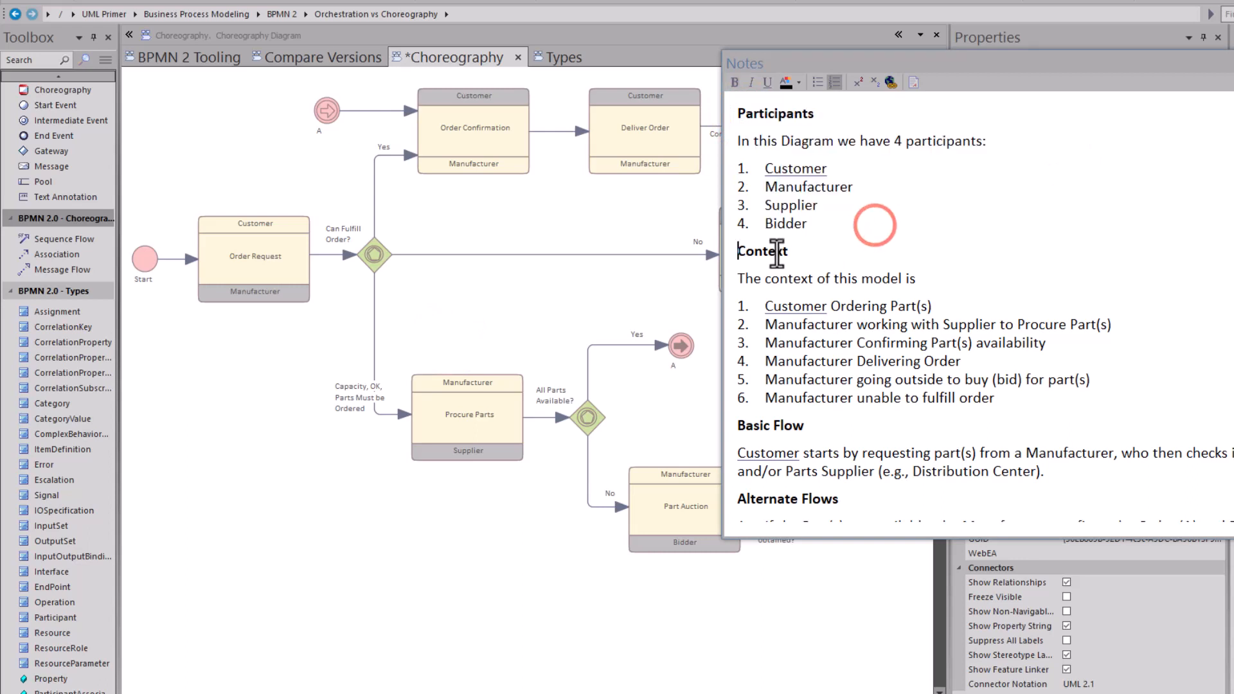
Read the notes from the Context section through Basic Flow and Alternate Flows down to Minimum Guarantee
{"action": "left_click_drag", "start_coordinate": [753, 251], "coordinate": [915, 452]}
{"action": "scroll", "coordinate": [919, 385], "scroll_direction": "down", "scroll_amount": 2}
{"action": "scroll", "coordinate": [938, 402], "scroll_direction": "down", "scroll_amount": 1}
{"action": "scroll", "coordinate": [938, 402], "scroll_direction": "down", "scroll_amount": 2}
{"action": "scroll", "coordinate": [881, 499], "scroll_direction": "down", "scroll_amount": 2}
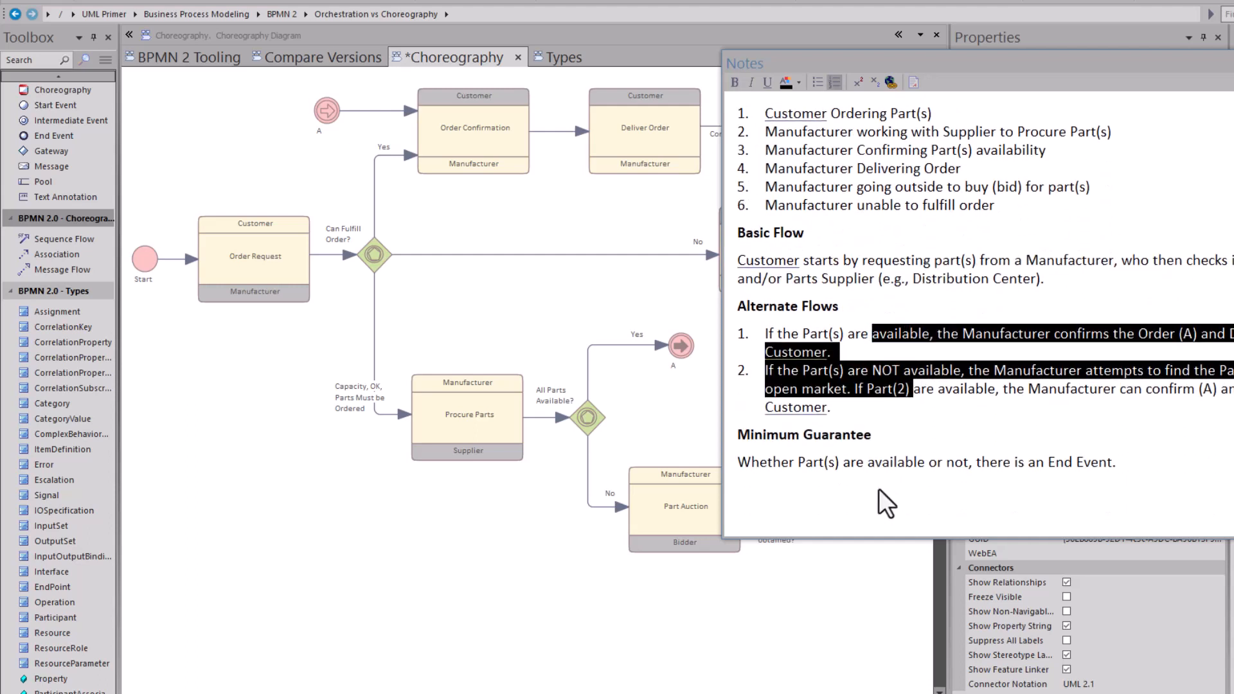
{"action": "left_click_drag", "start_coordinate": [829, 461], "coordinate": [1069, 448]}
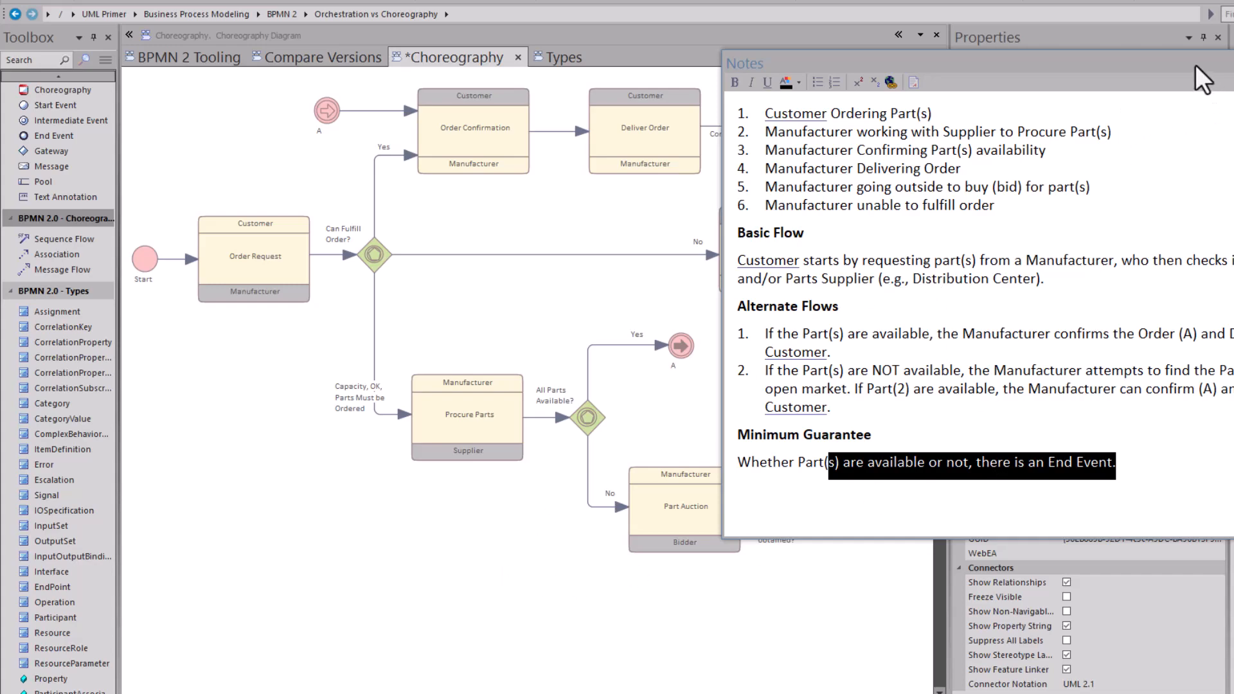
Dock the Notes window below the Browser as the first of its tabs, and return to the beginning of the notes
{"action": "left_click_drag", "start_coordinate": [1188, 60], "coordinate": [1138, 560]}
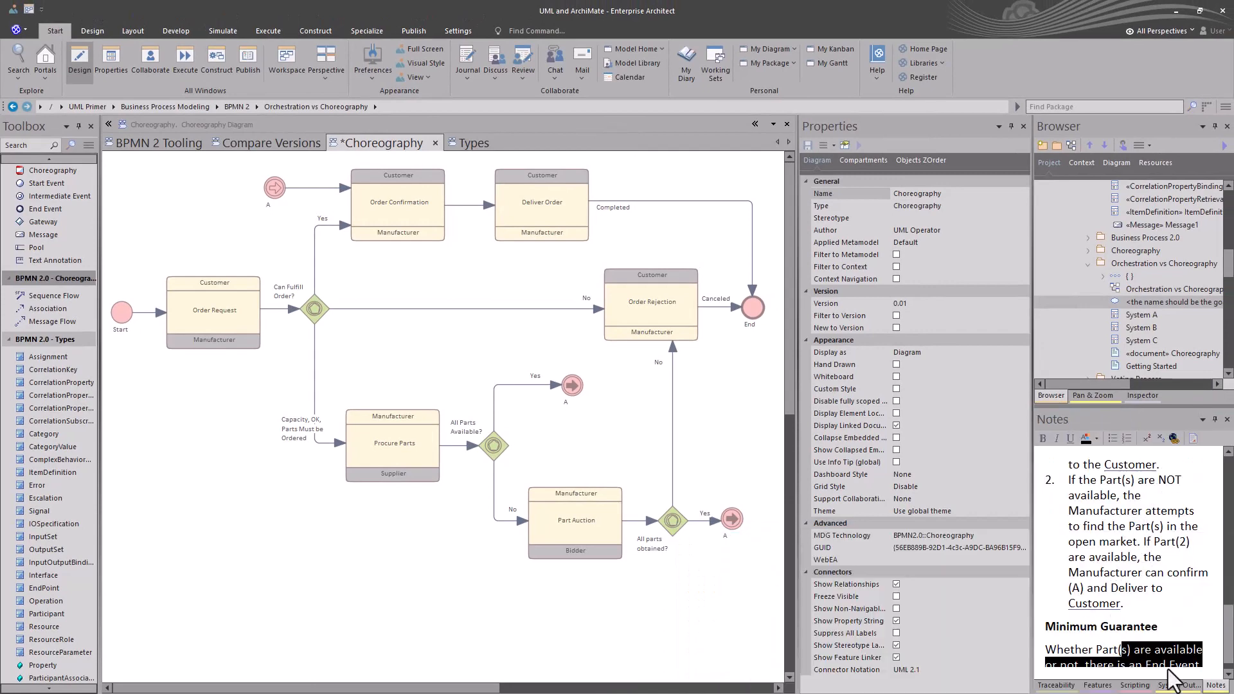
{"action": "left_click_drag", "start_coordinate": [1219, 688], "coordinate": [1048, 690]}
{"action": "left_click", "coordinate": [1088, 587]}
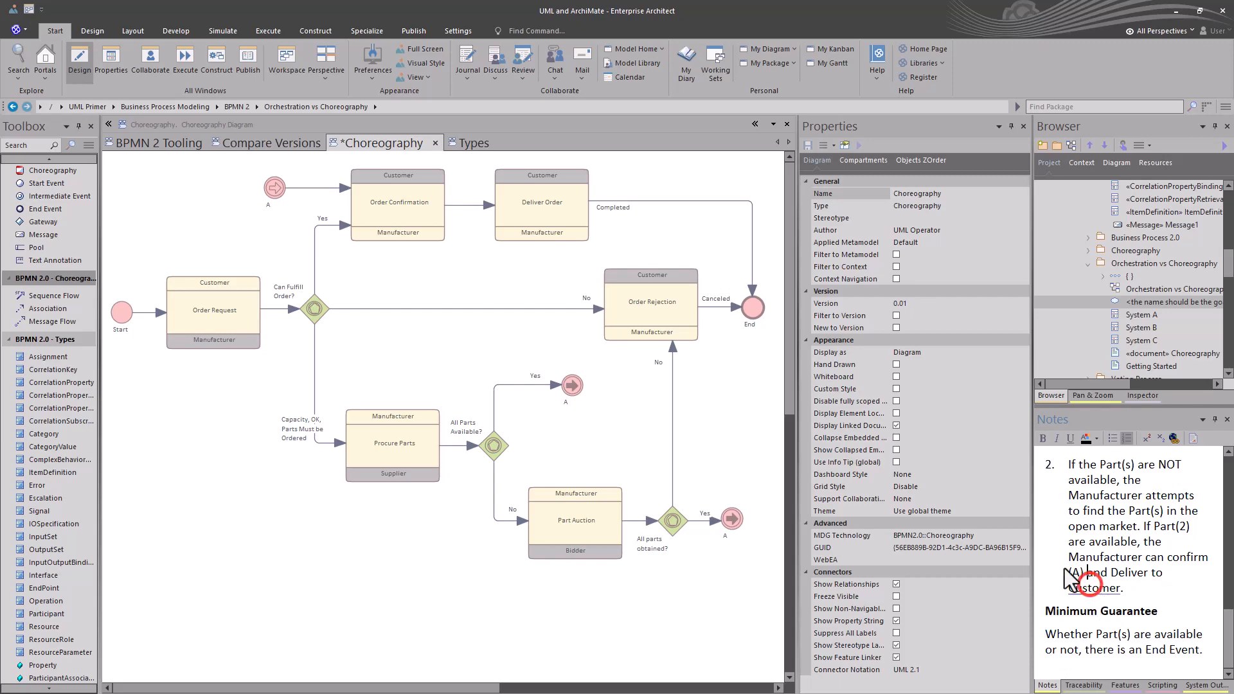
{"action": "scroll", "coordinate": [1149, 487], "scroll_direction": "up", "scroll_amount": 1}
{"action": "scroll", "coordinate": [1149, 487], "scroll_direction": "up", "scroll_amount": 11}
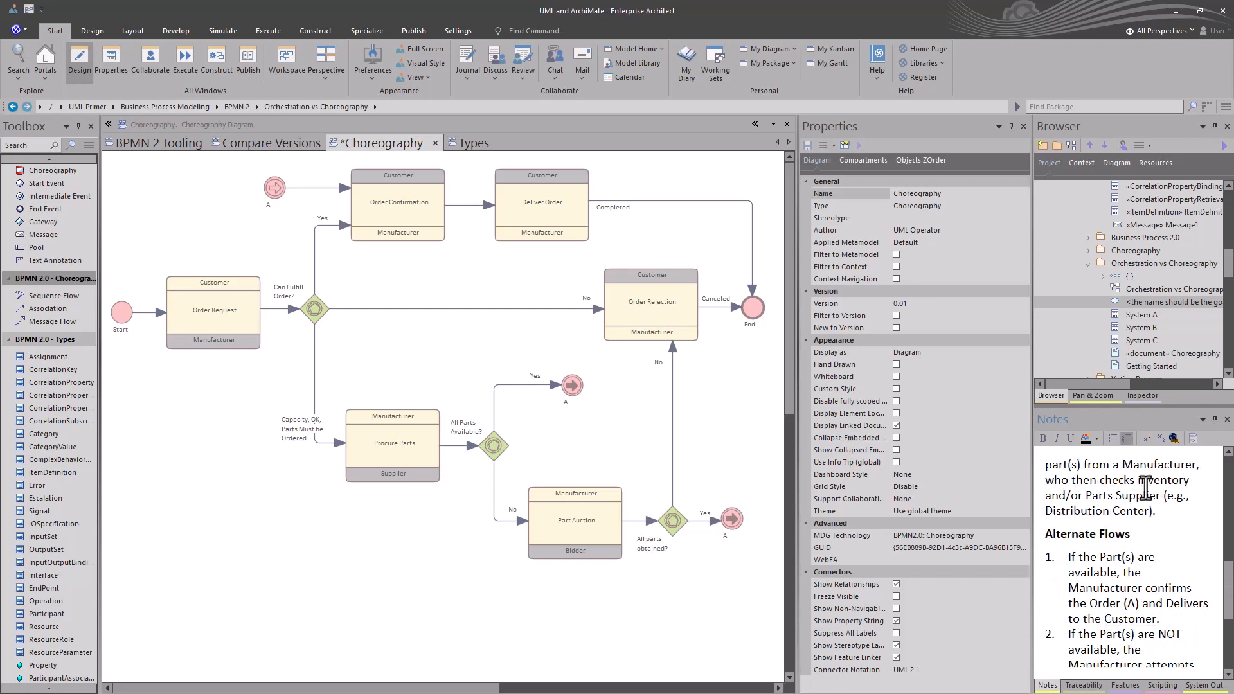
{"action": "scroll", "coordinate": [1142, 487], "scroll_direction": "up", "scroll_amount": 1}
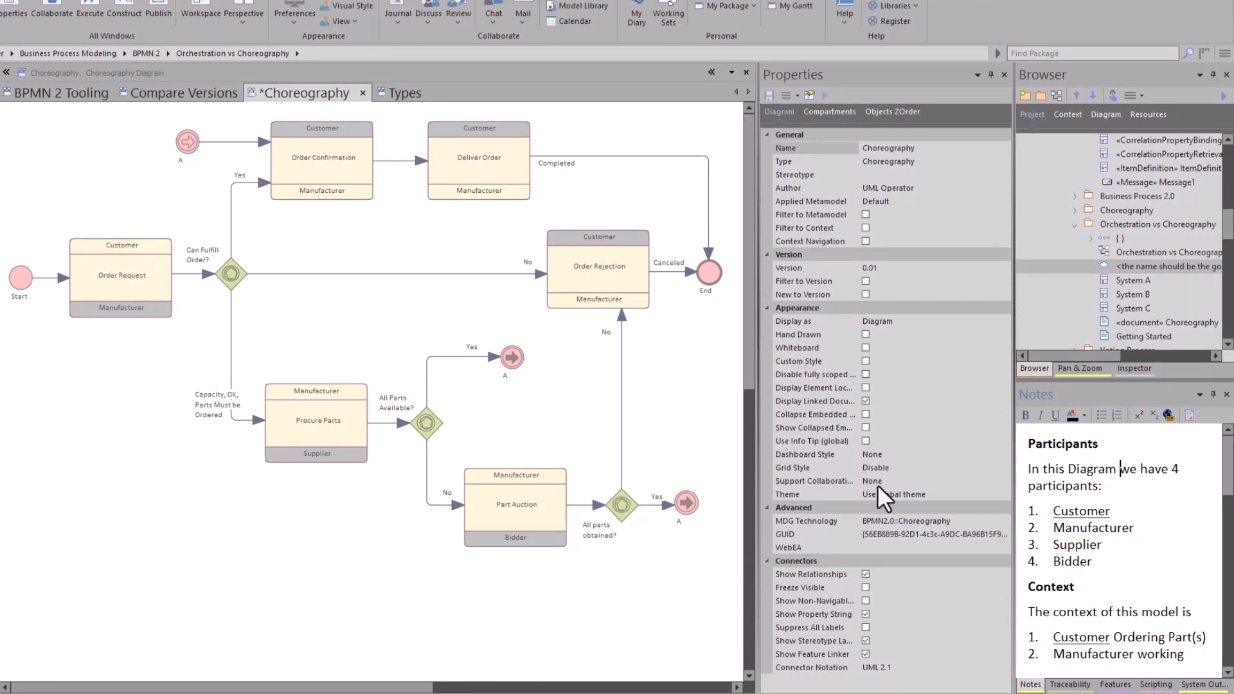
View the notes and participant properties of the Order Request, Procure Parts and Part Auction choreography tasks in turn
{"action": "left_click", "coordinate": [153, 245]}
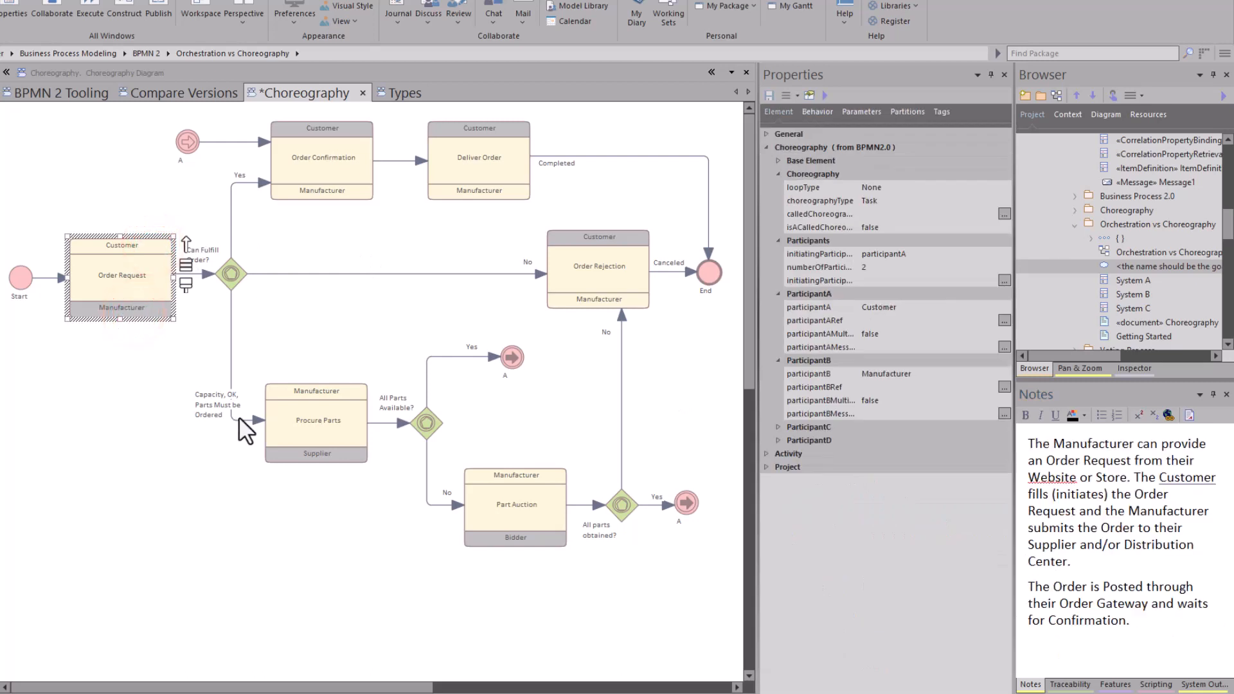
{"action": "left_click", "coordinate": [285, 451]}
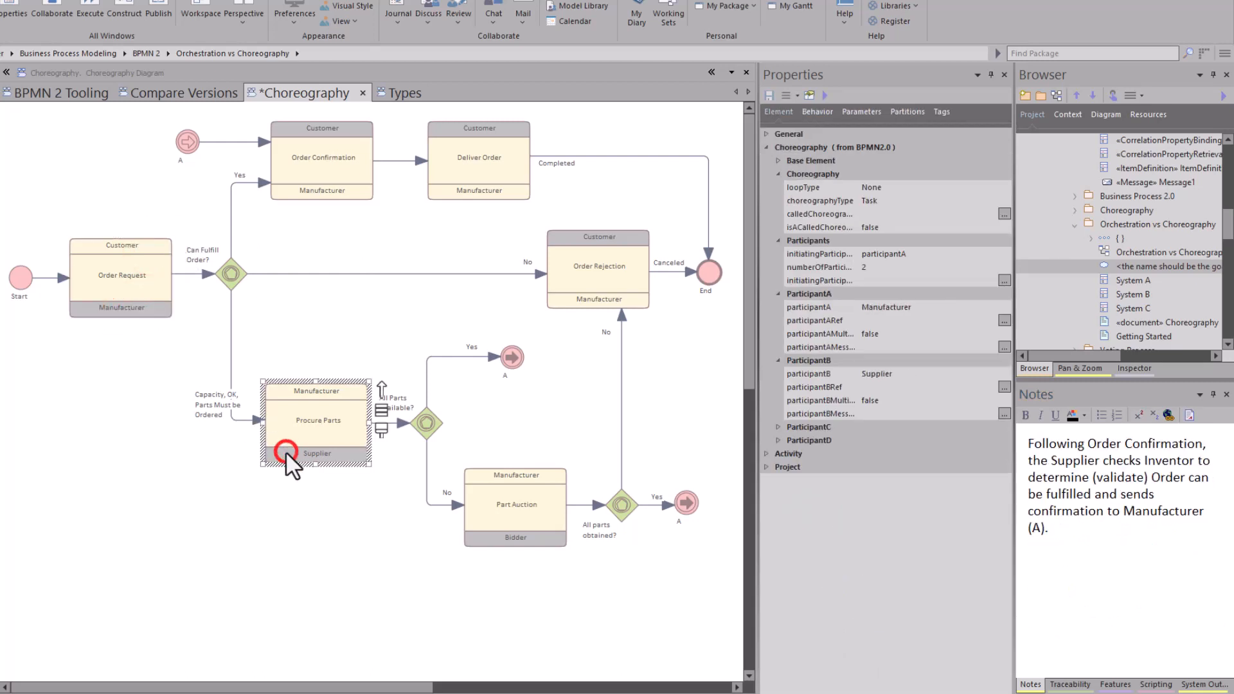
{"action": "left_click", "coordinate": [491, 541]}
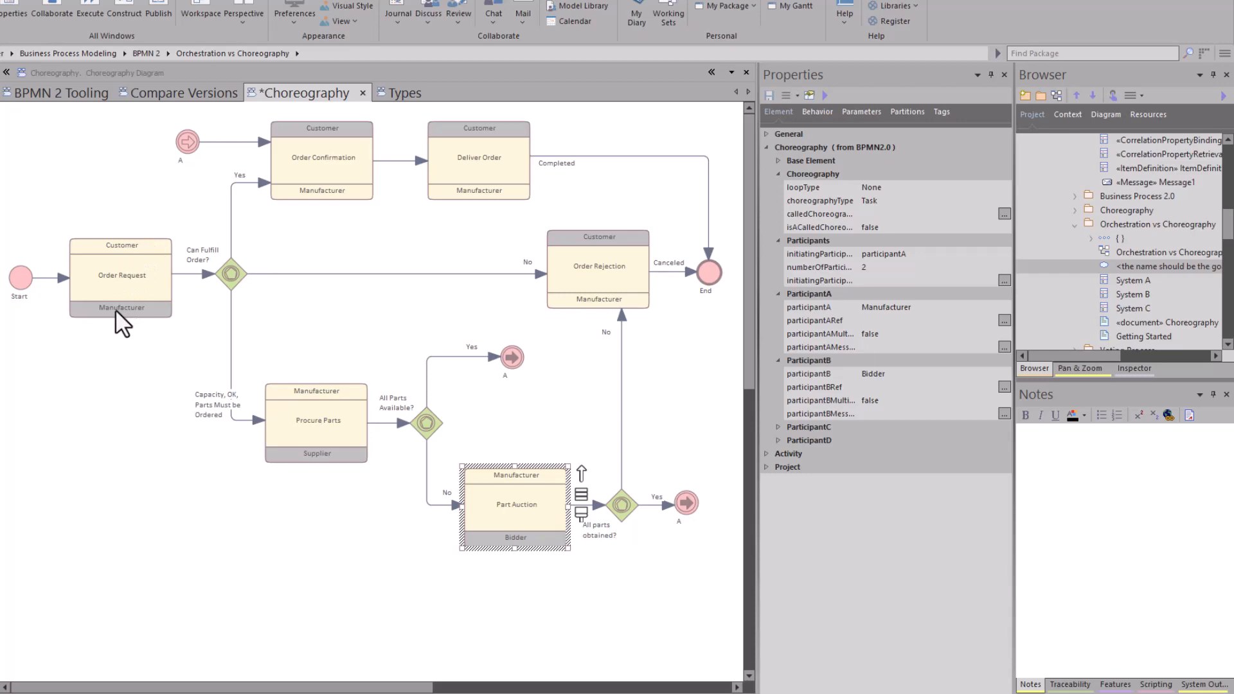
{"action": "left_click", "coordinate": [119, 351]}
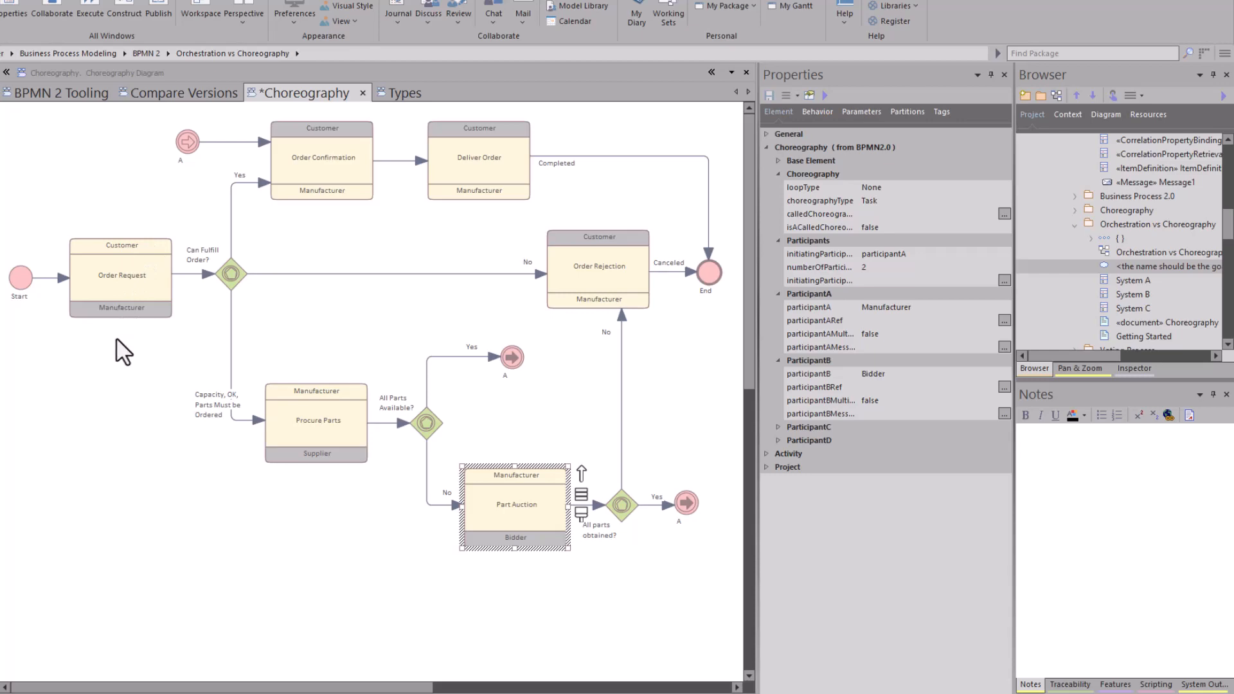
Examine the Order Request task up close, comparing its Customer and Manufacturer bands with its notes and properties
{"action": "left_click", "coordinate": [97, 240]}
{"action": "scroll", "coordinate": [98, 240], "scroll_direction": "up", "scroll_amount": 5, "text": "ctrl"}
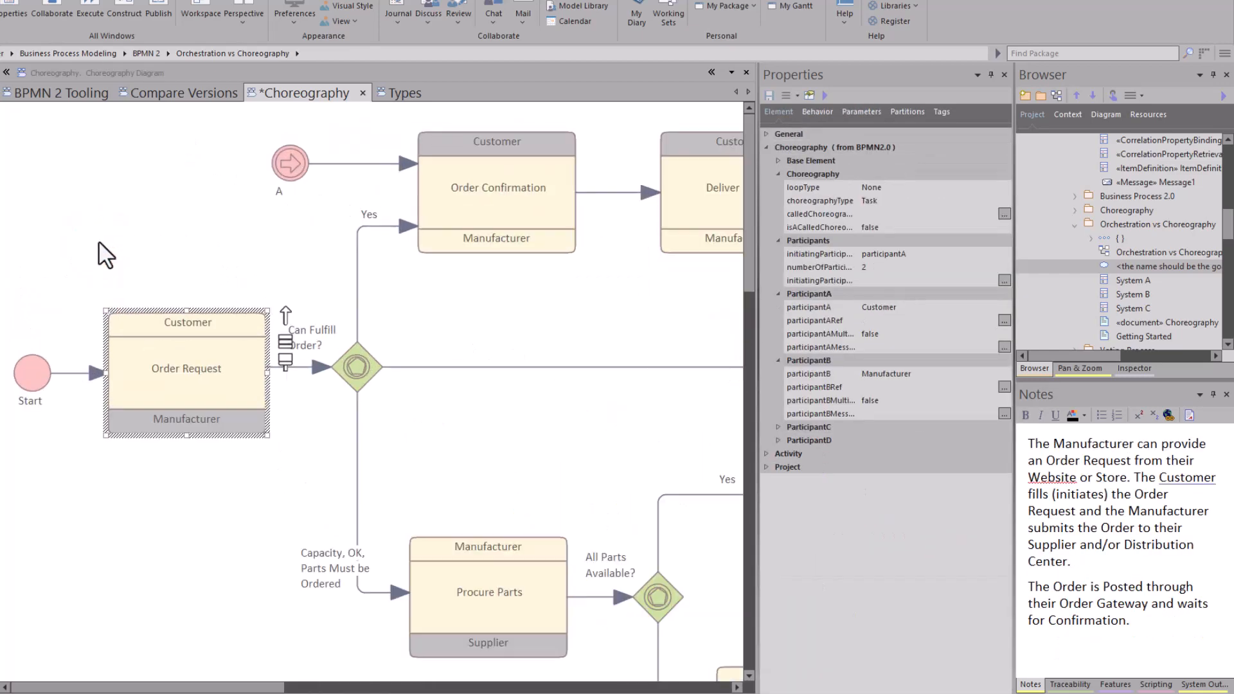
{"action": "scroll", "coordinate": [99, 242], "scroll_direction": "up", "scroll_amount": 2, "text": "ctrl"}
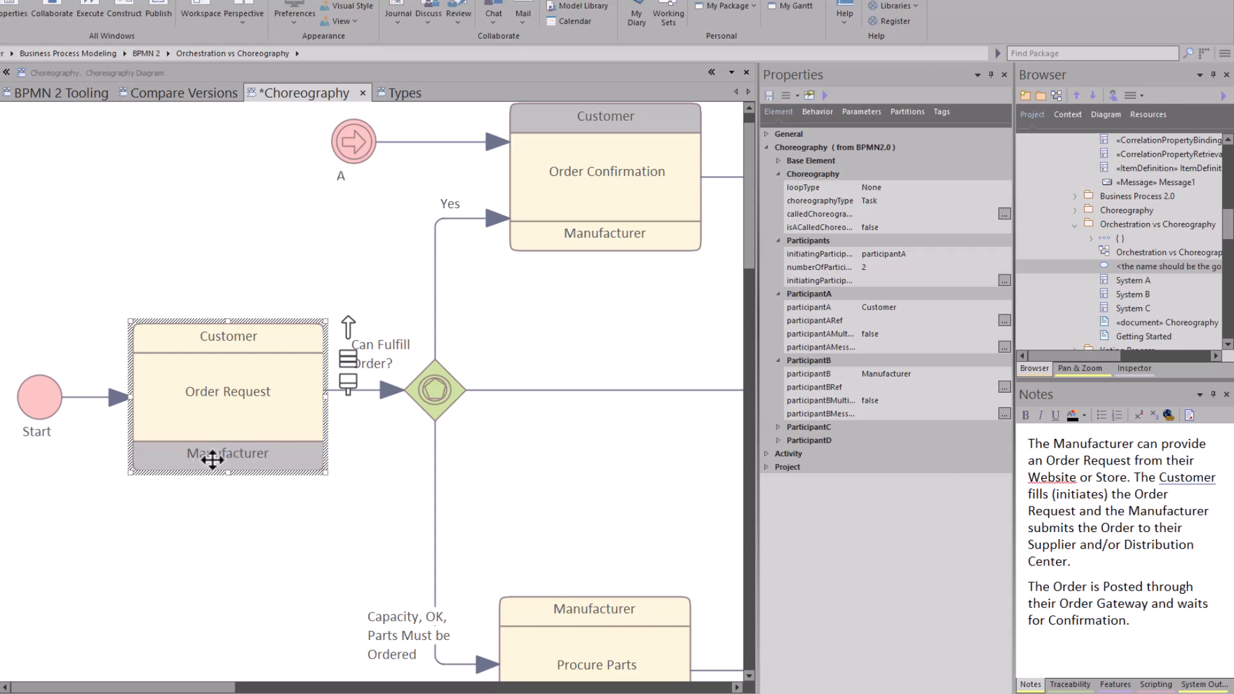
{"action": "scroll", "coordinate": [197, 448], "scroll_direction": "down", "scroll_amount": 3}
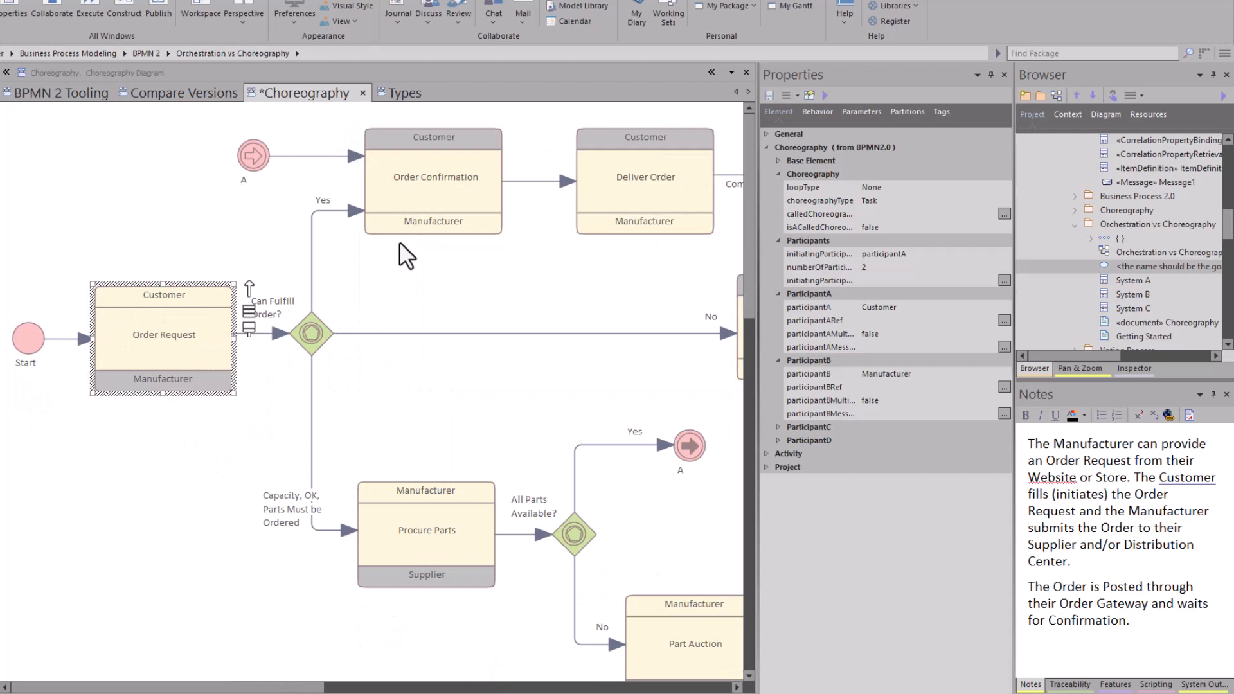
Inspect the participantA and participantB values of the Order Confirmation task
{"action": "left_click", "coordinate": [415, 177]}
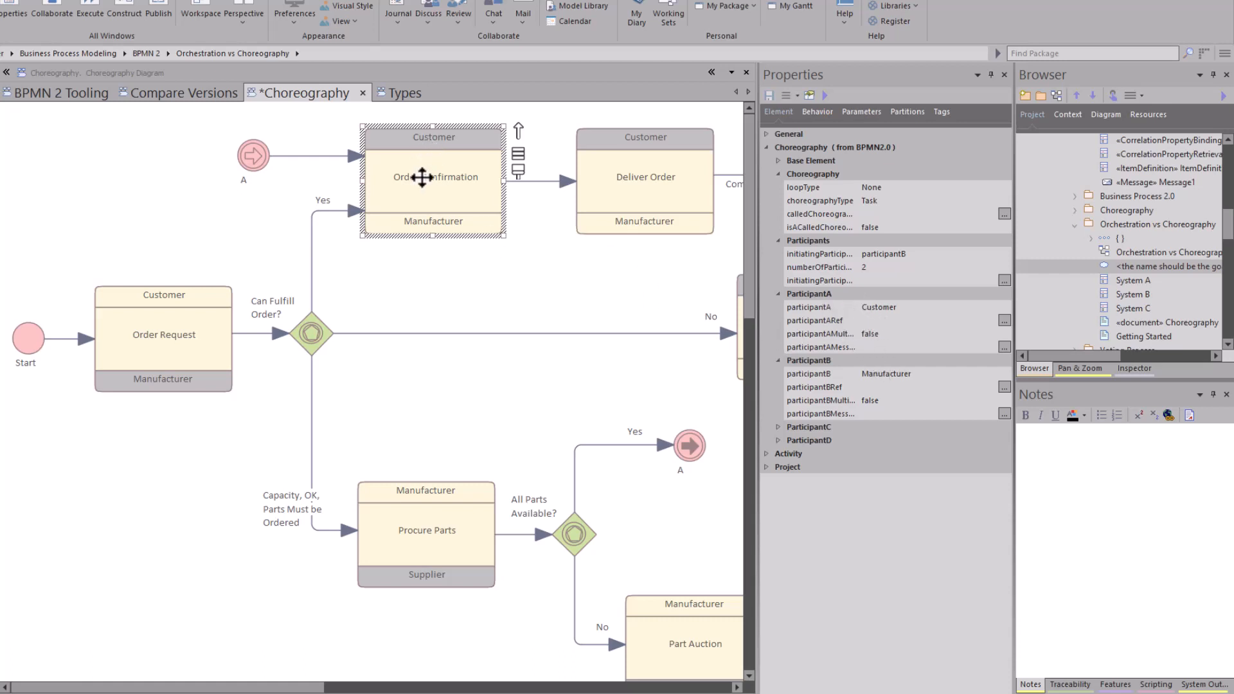
{"action": "left_click", "coordinate": [931, 307]}
{"action": "left_click", "coordinate": [814, 373]}
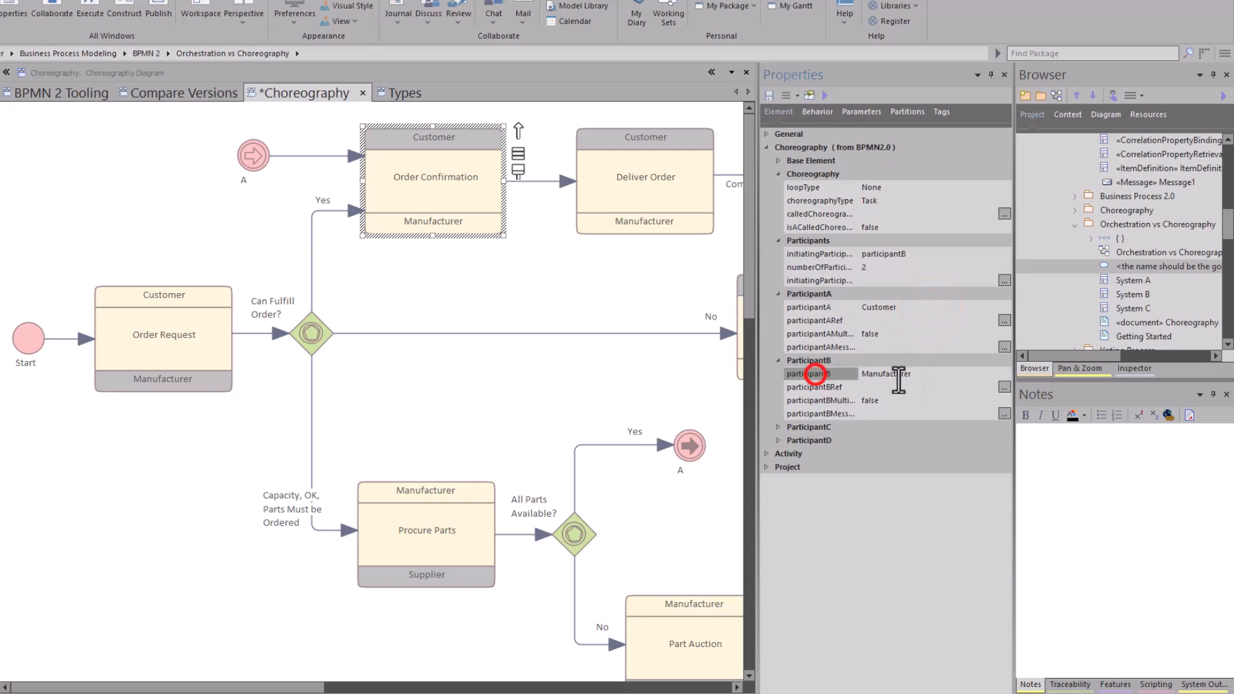
{"action": "left_click", "coordinate": [922, 374]}
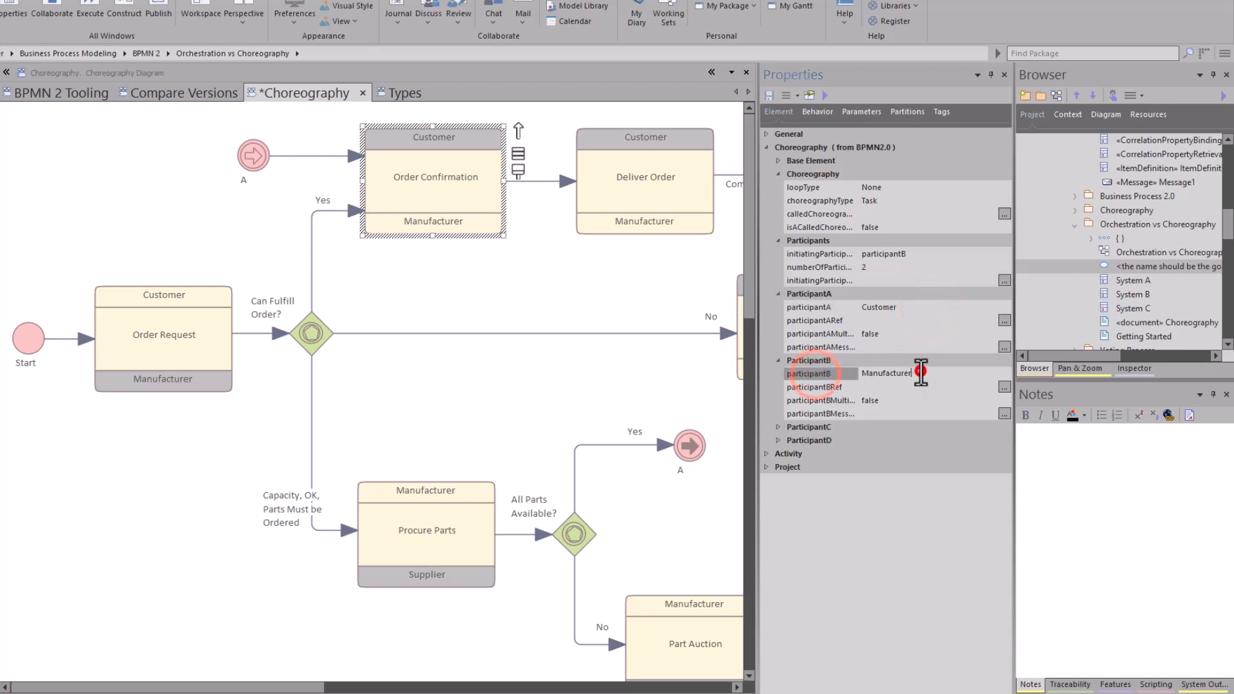
Review the initiating participant choices for Order Confirmation, keeping participantB selected
{"action": "left_click", "coordinate": [877, 254]}
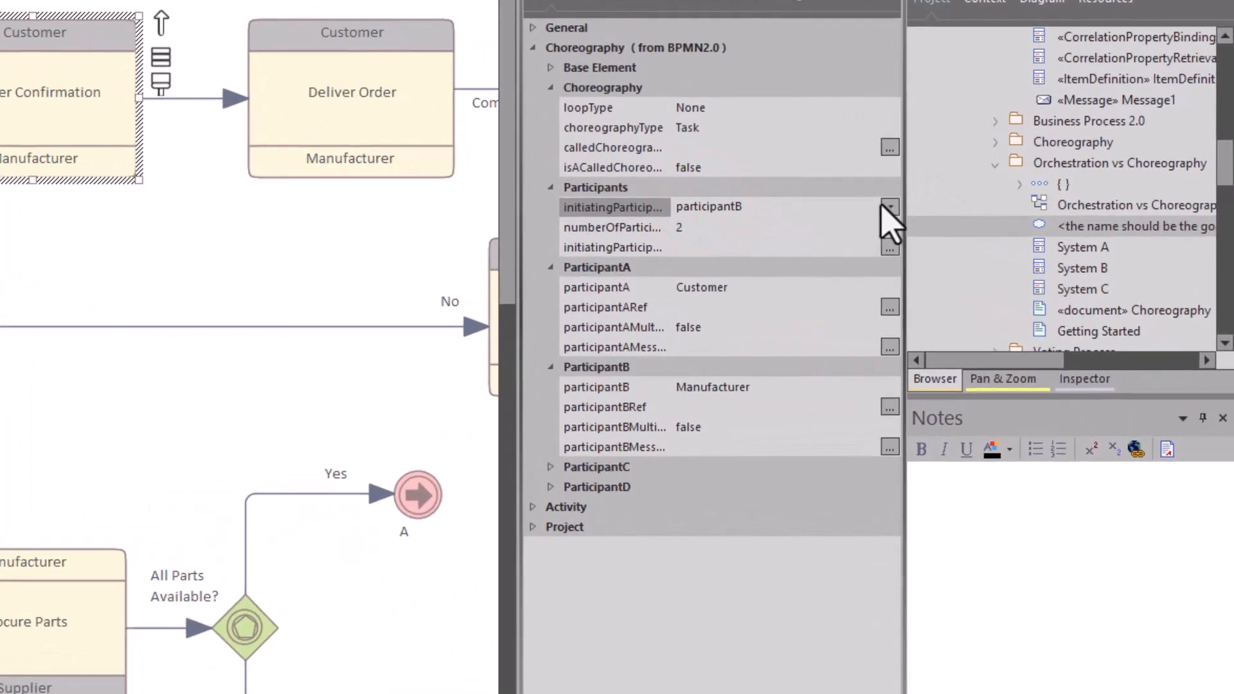
{"action": "left_click", "coordinate": [1004, 254]}
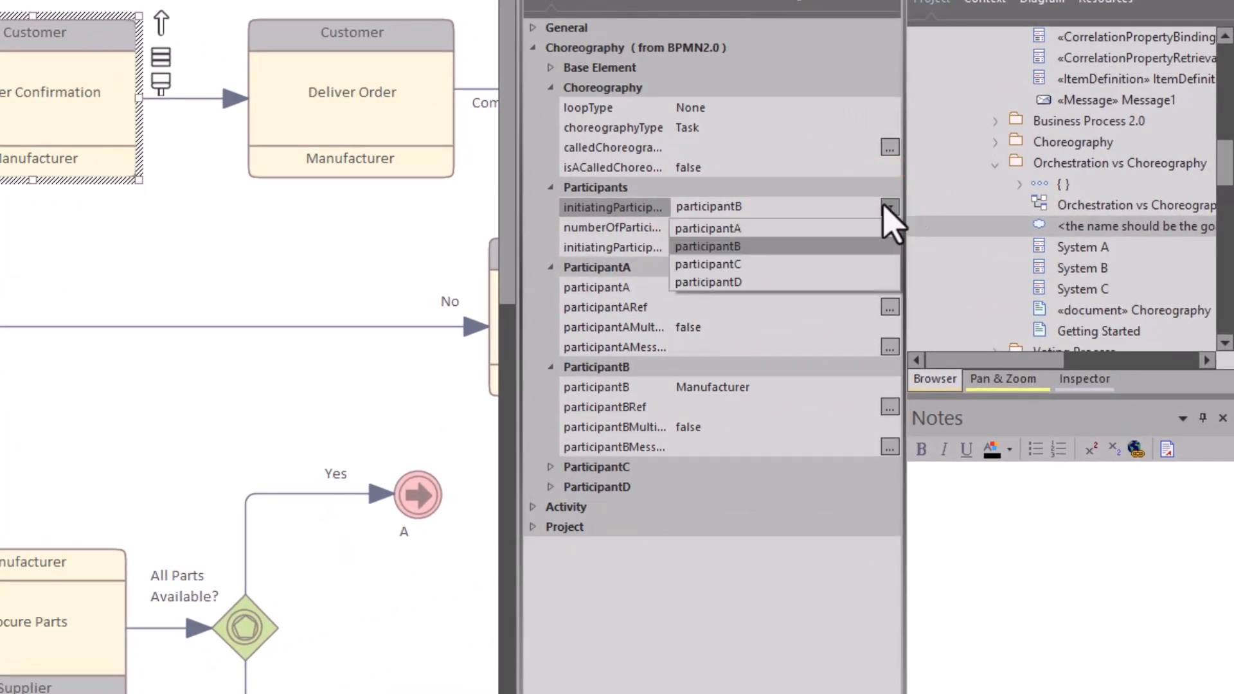
{"action": "left_click", "coordinate": [756, 247]}
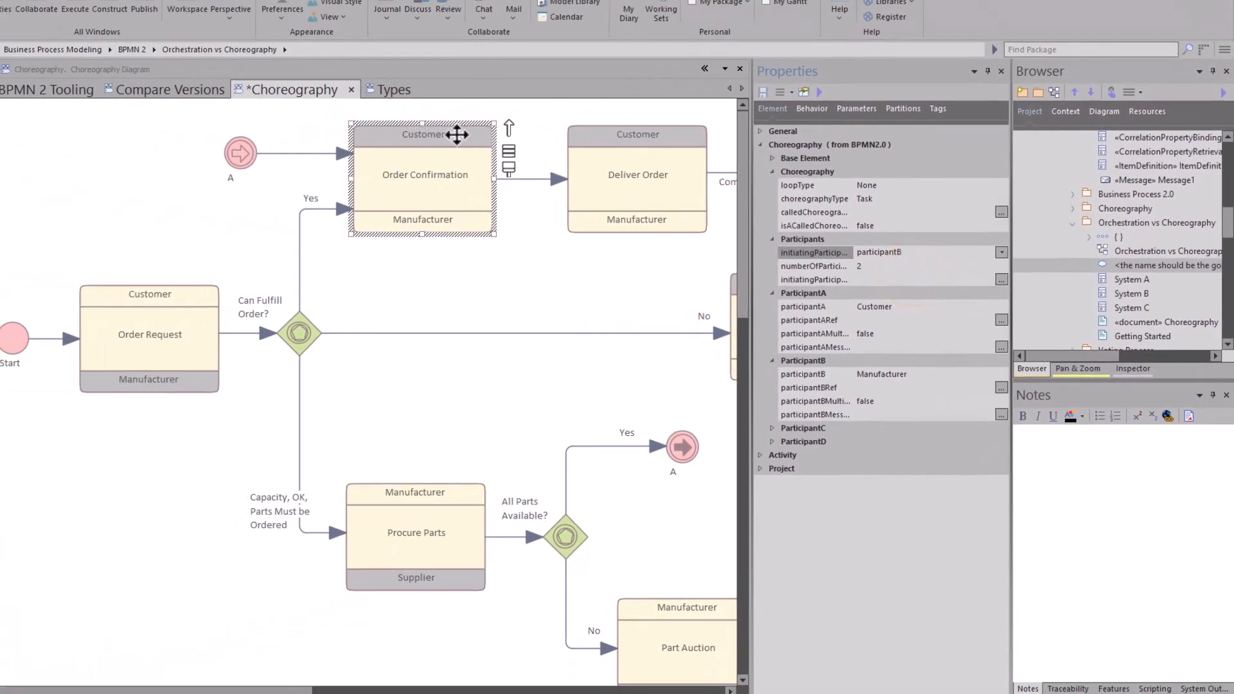
{"action": "left_click", "coordinate": [414, 216]}
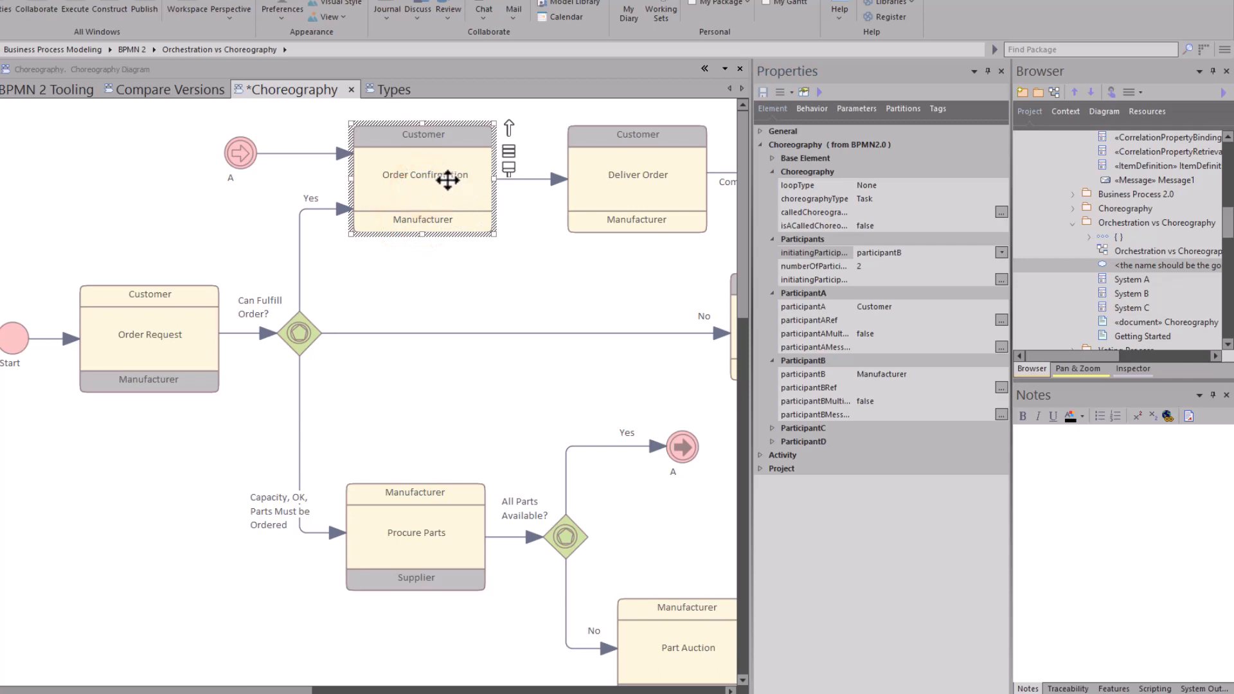
Inspect Order Confirmation's Base Element properties and the available choreographyType options without changing them
{"action": "left_click", "coordinate": [772, 158]}
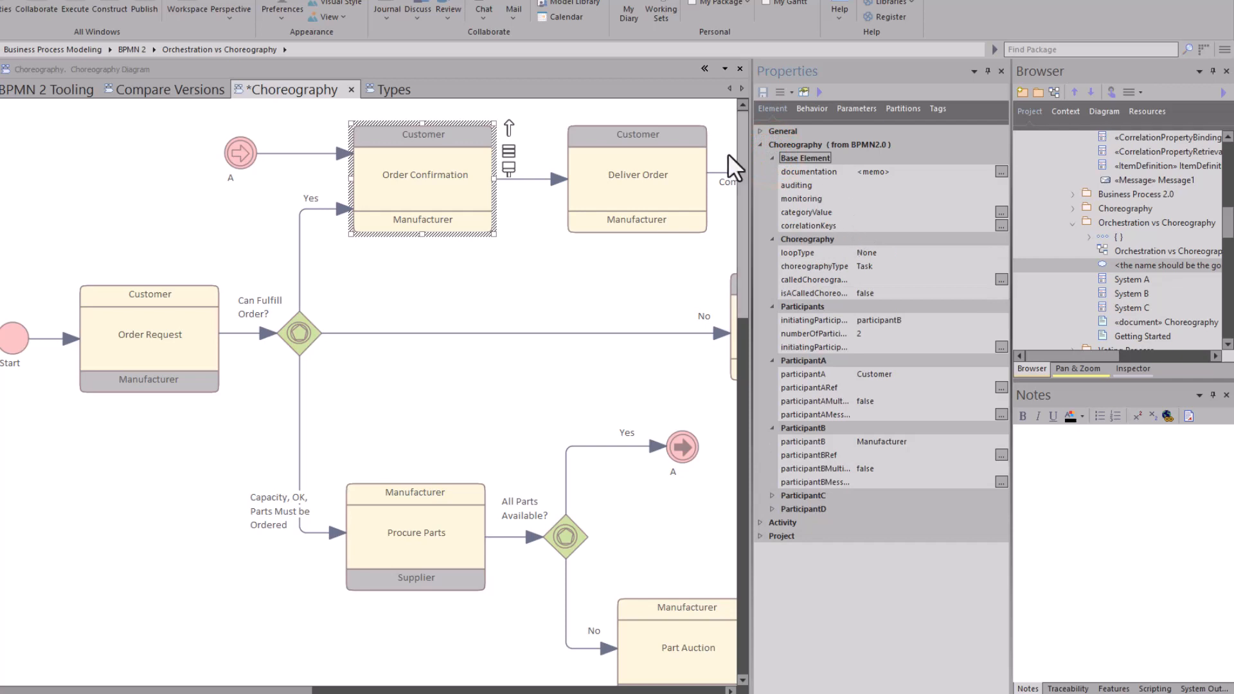
{"action": "left_click", "coordinate": [773, 158]}
{"action": "left_click", "coordinate": [889, 199]}
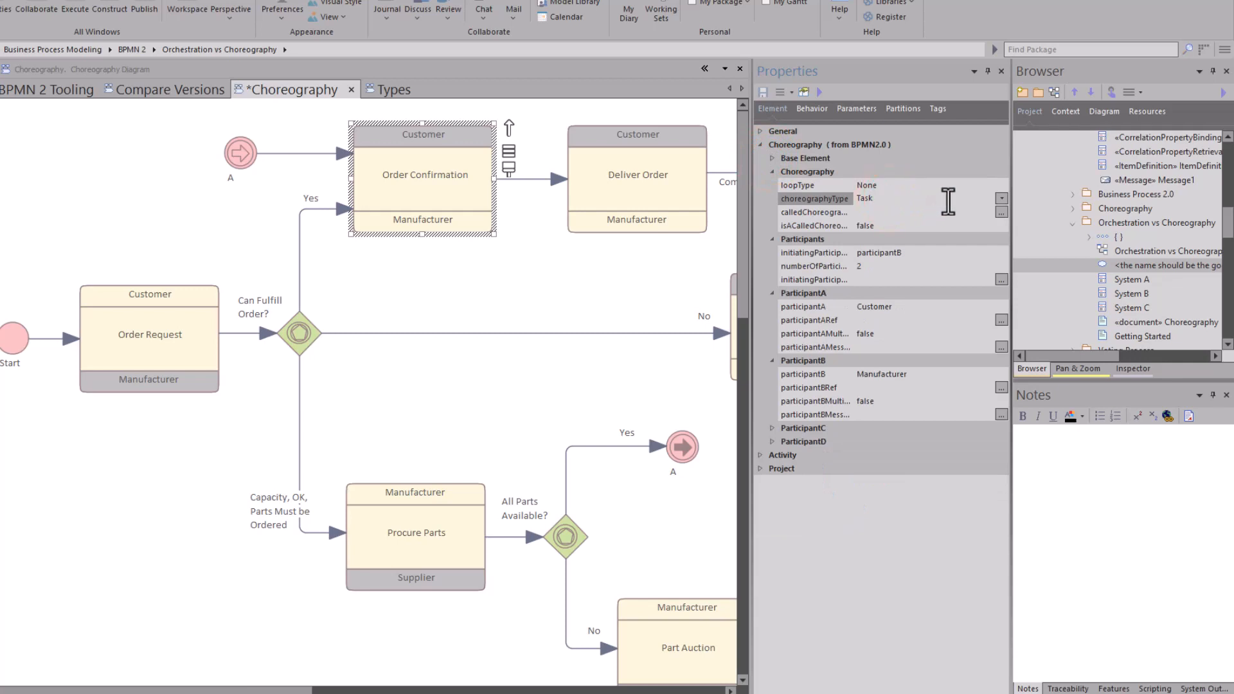
{"action": "left_click", "coordinate": [1002, 198]}
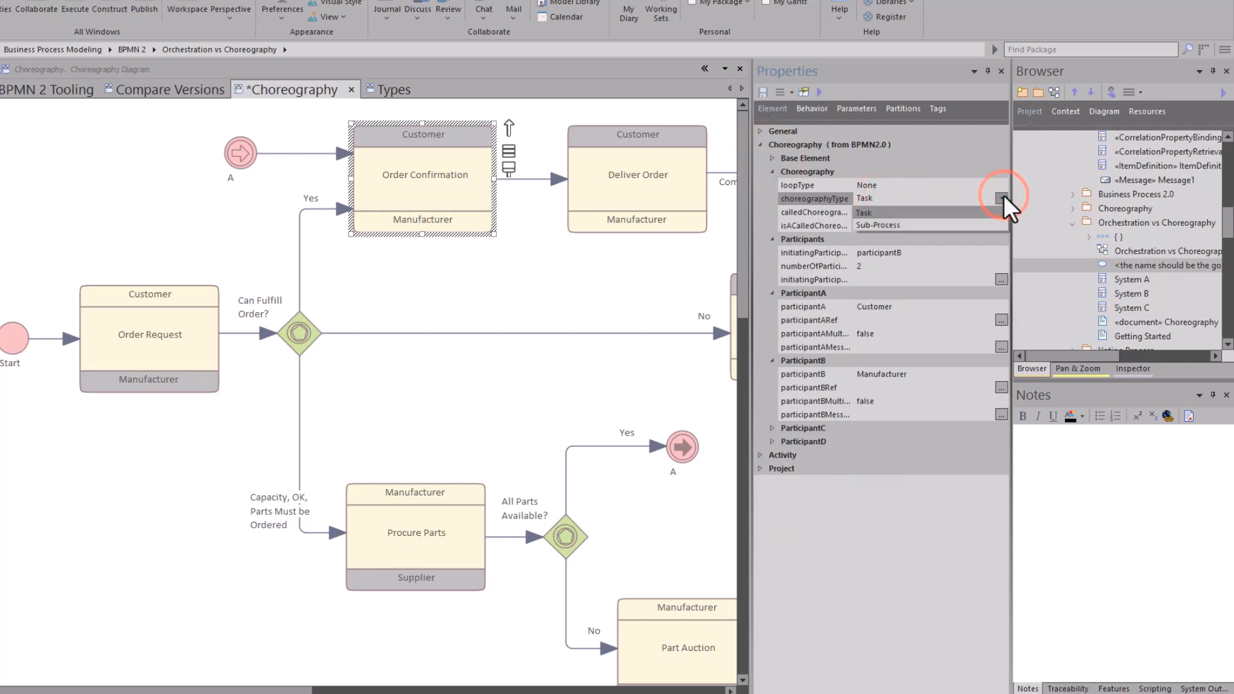
{"action": "left_click", "coordinate": [1003, 198]}
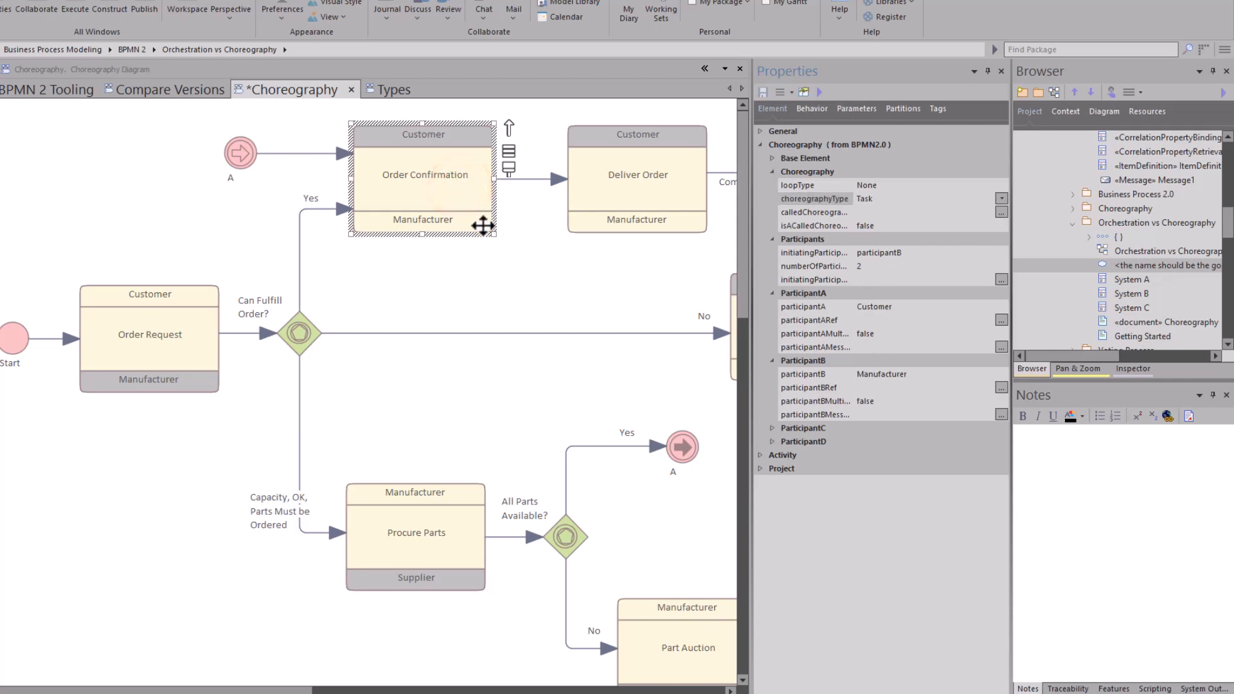
Review the Order Confirmation element's tags and BPMN2.0 properties in its properties dialog and close it
{"action": "double_click", "coordinate": [497, 297]}
{"action": "left_click", "coordinate": [762, 418]}
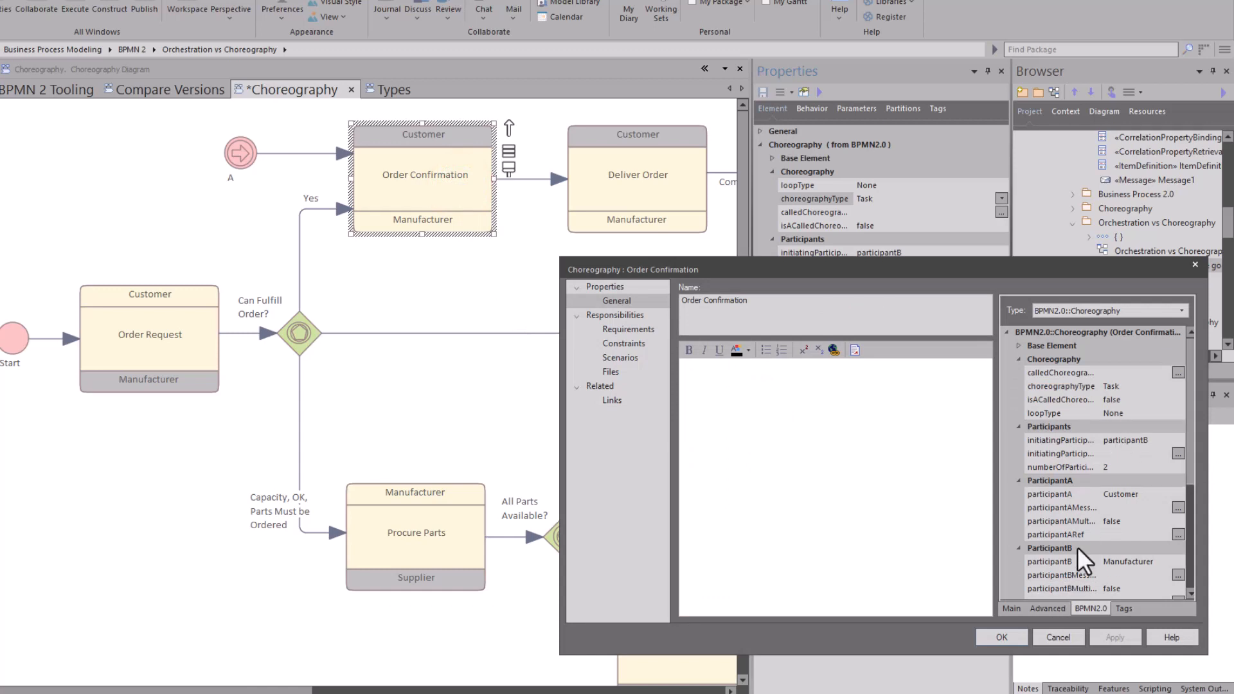
{"action": "left_click", "coordinate": [1124, 609]}
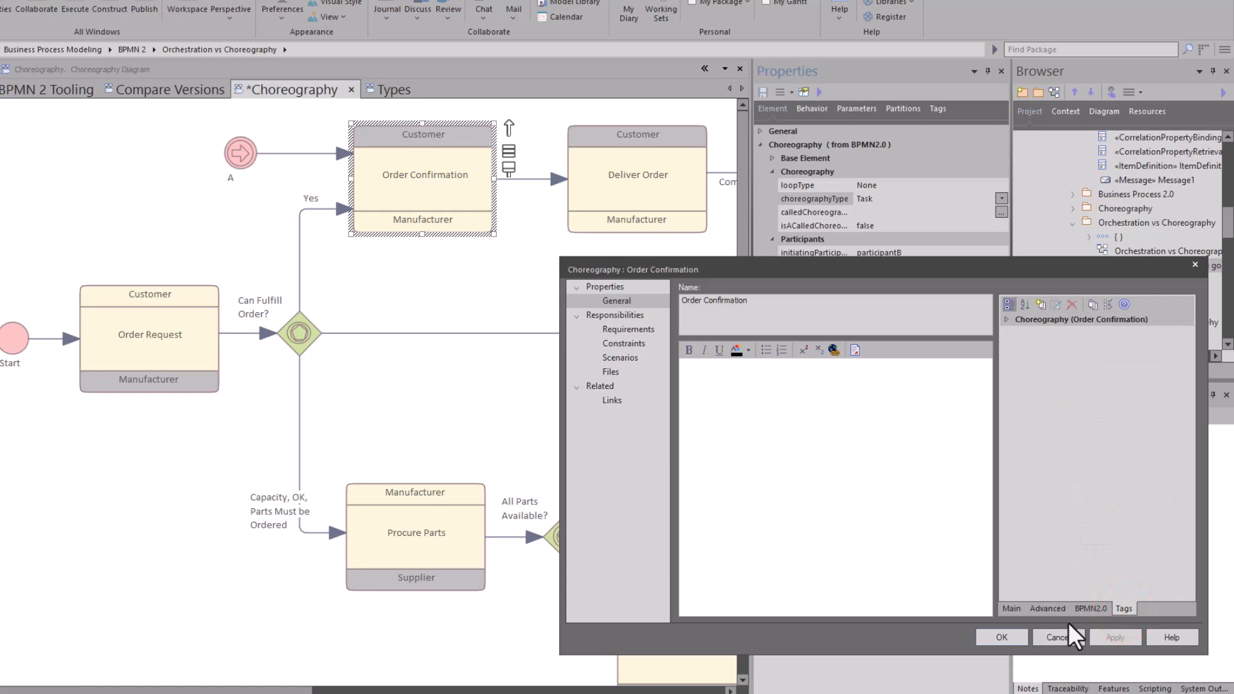
{"action": "left_click", "coordinate": [1091, 610]}
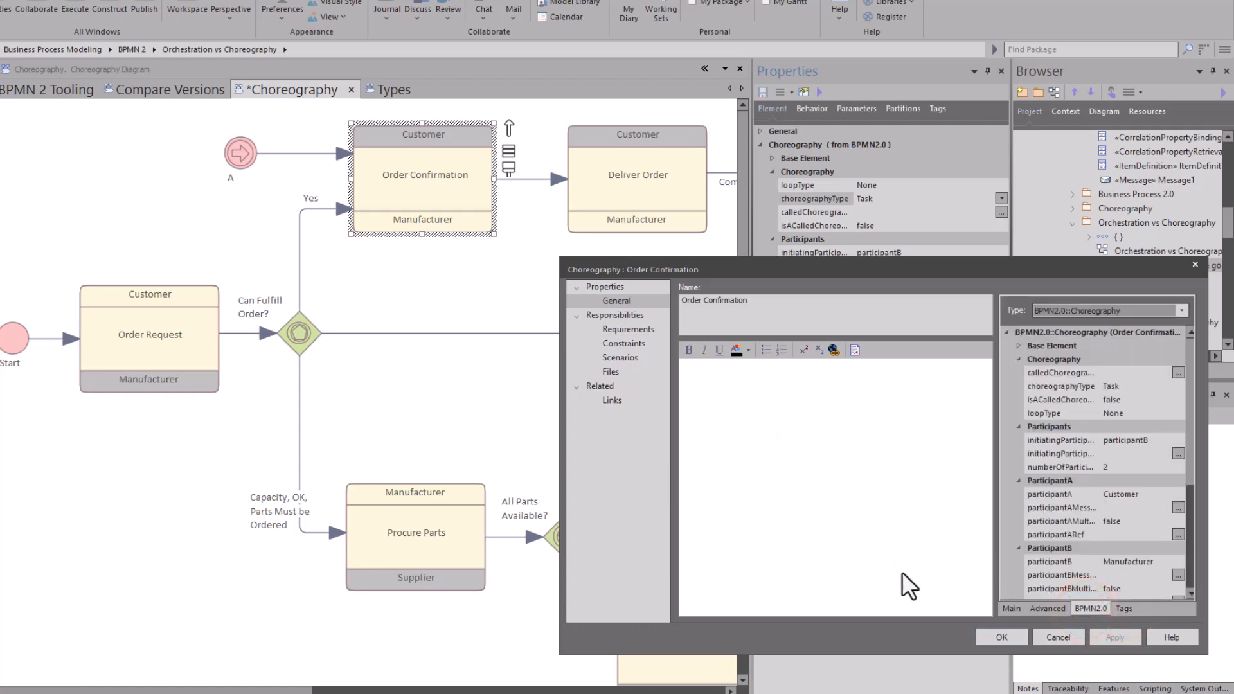
{"action": "left_click", "coordinate": [1002, 638]}
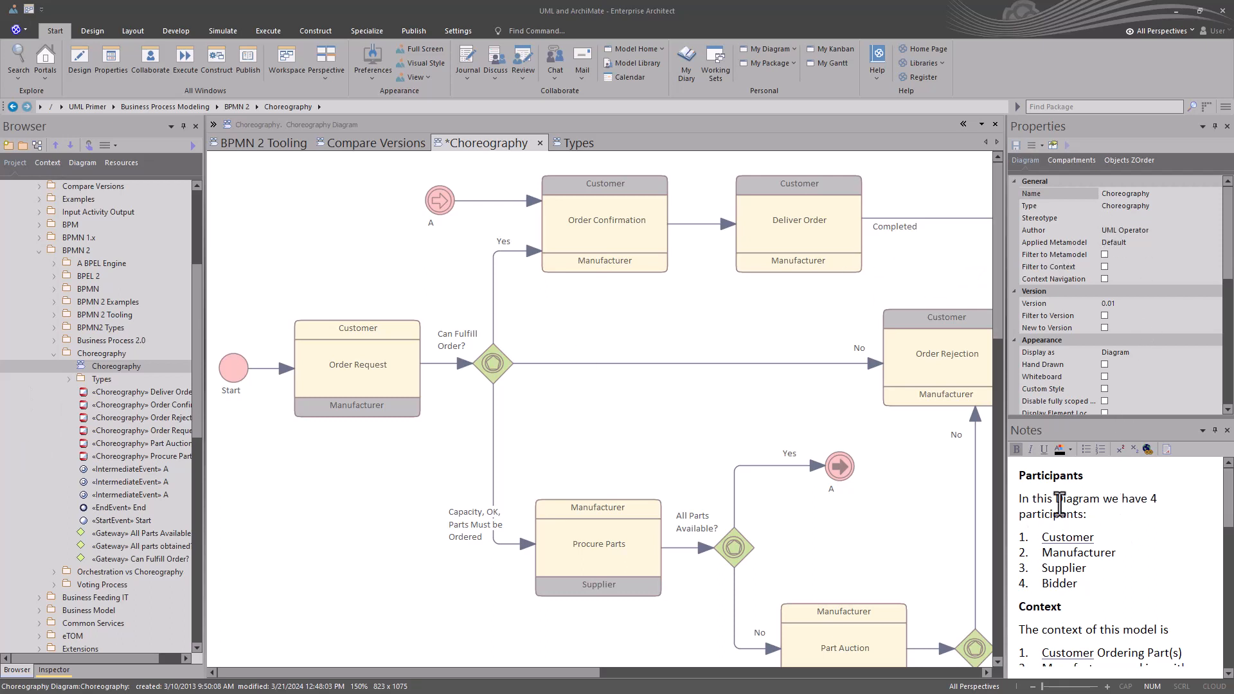
Switch the workspace to the Common user layout and view its Pan & Zoom and Inspector windows
{"action": "left_click", "coordinate": [30, 9]}
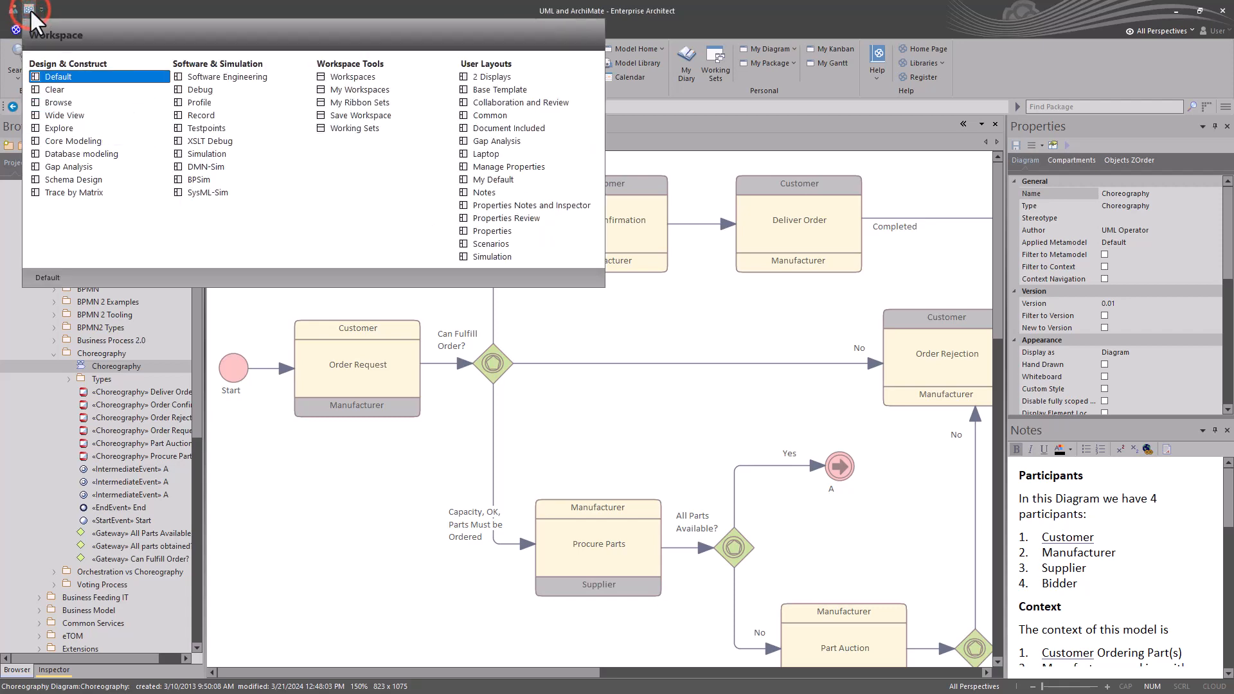
{"action": "left_click", "coordinate": [494, 116]}
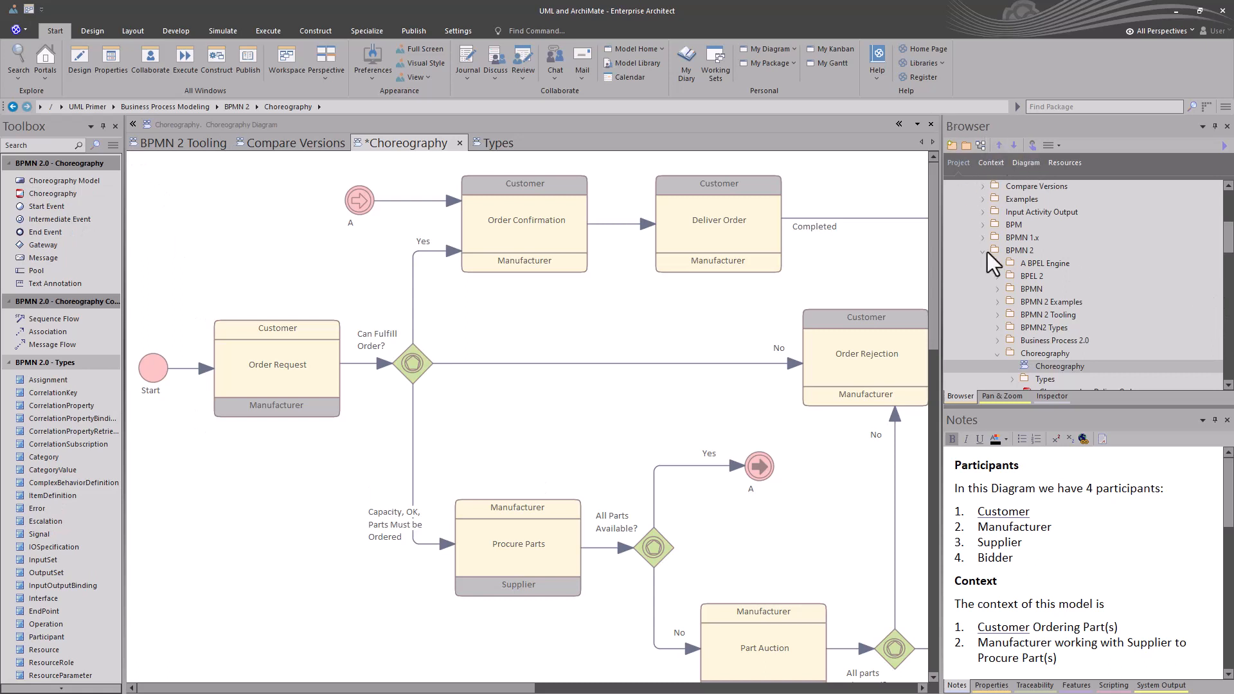
{"action": "left_click", "coordinate": [1003, 397]}
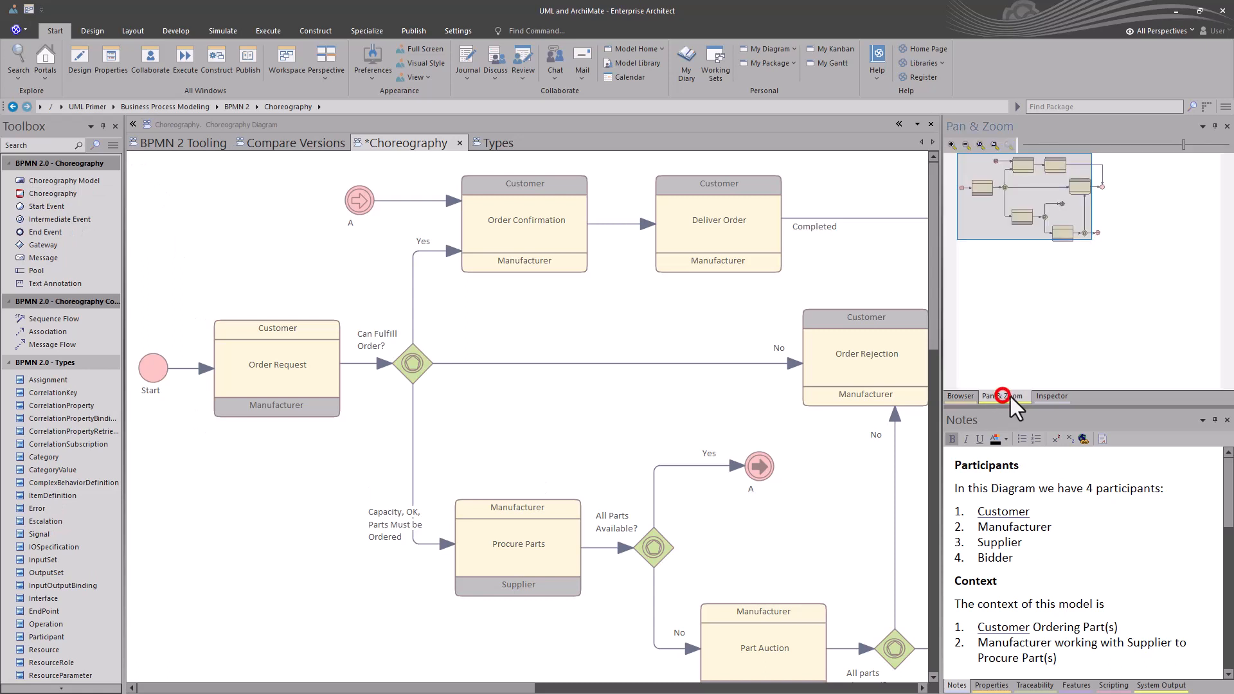
{"action": "left_click", "coordinate": [1054, 396]}
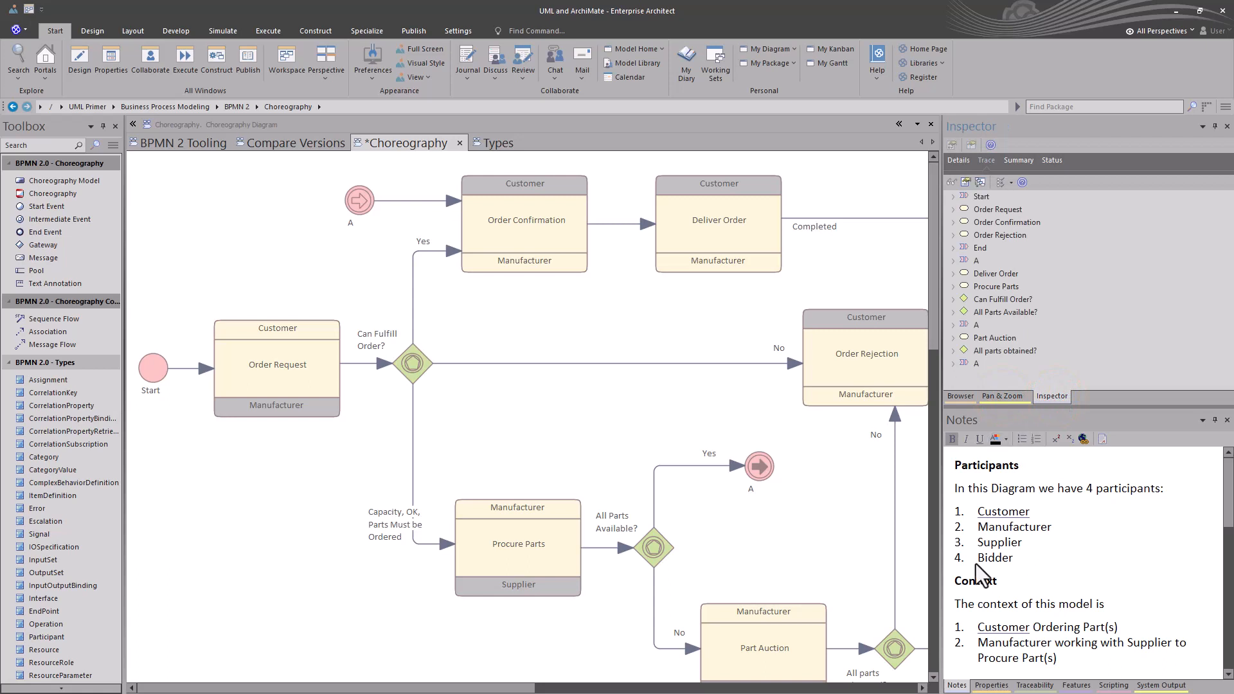
Look through the Properties, Traceability, Features, Scripting and System Output windows, returning to Notes
{"action": "left_click", "coordinate": [992, 685]}
{"action": "left_click", "coordinate": [1037, 686]}
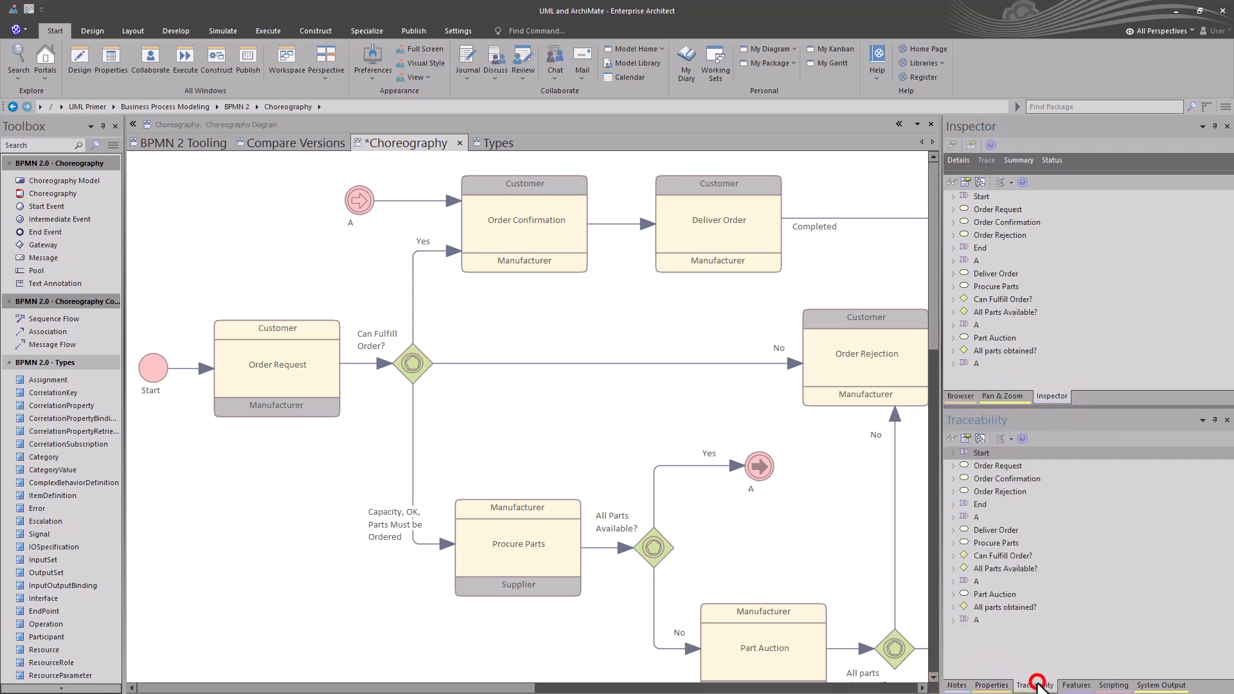
{"action": "left_click", "coordinate": [1077, 686]}
{"action": "left_click", "coordinate": [1115, 685]}
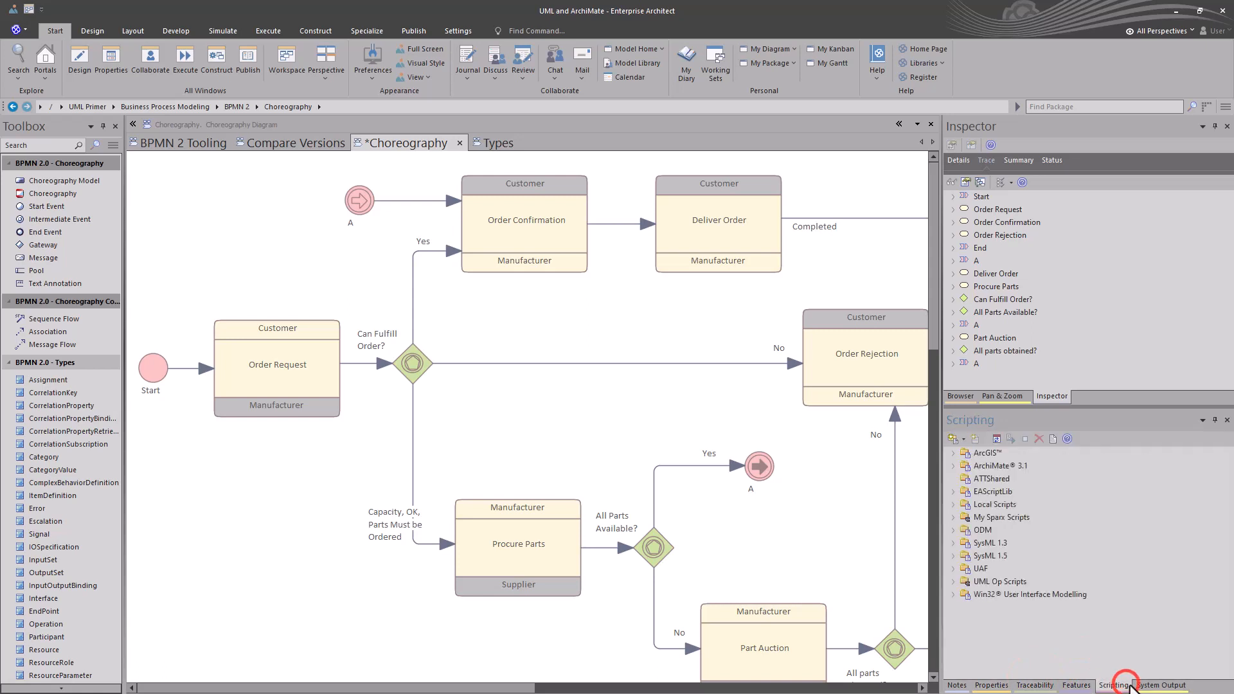
{"action": "left_click", "coordinate": [1157, 685]}
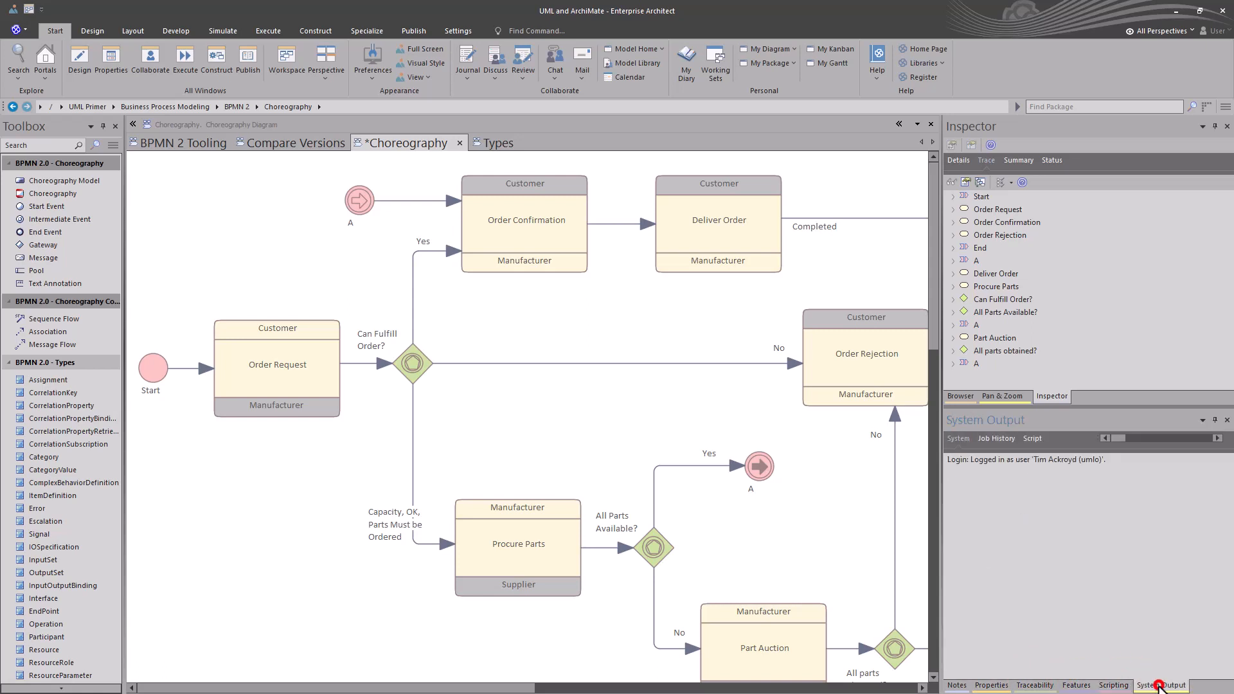
{"action": "left_click", "coordinate": [955, 685]}
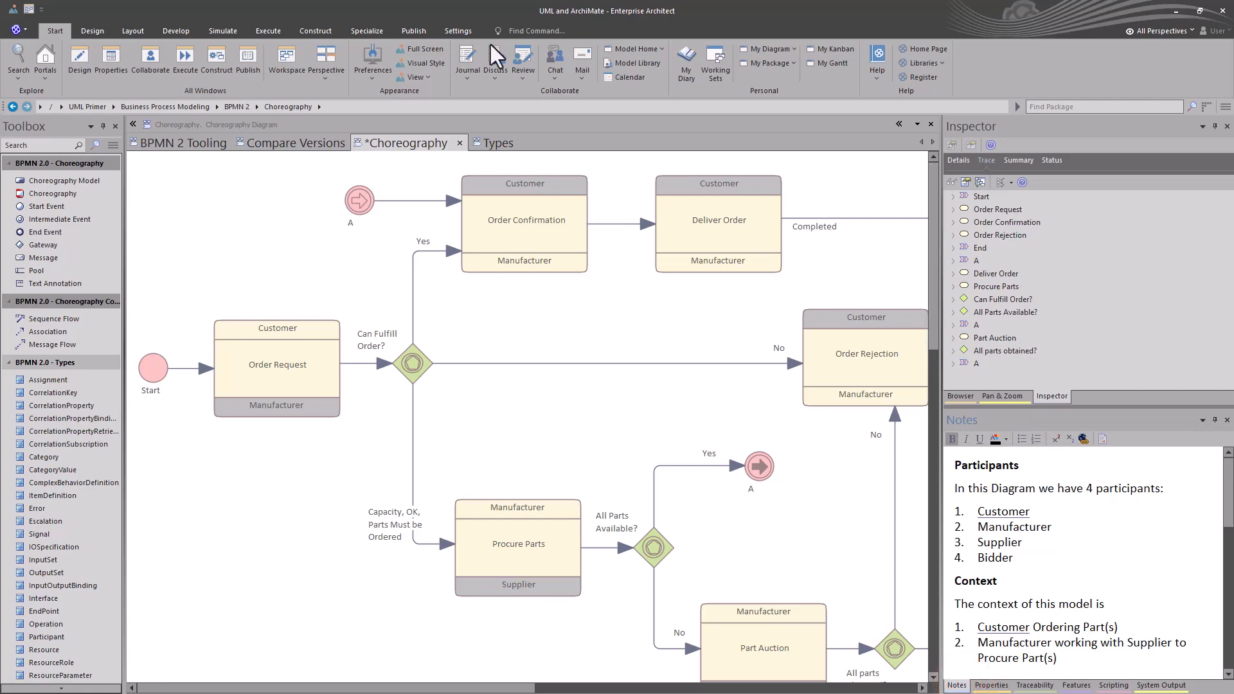
Apply the Properties Review user layout and narrow the Properties window to give the diagram more room
{"action": "left_click", "coordinate": [28, 9]}
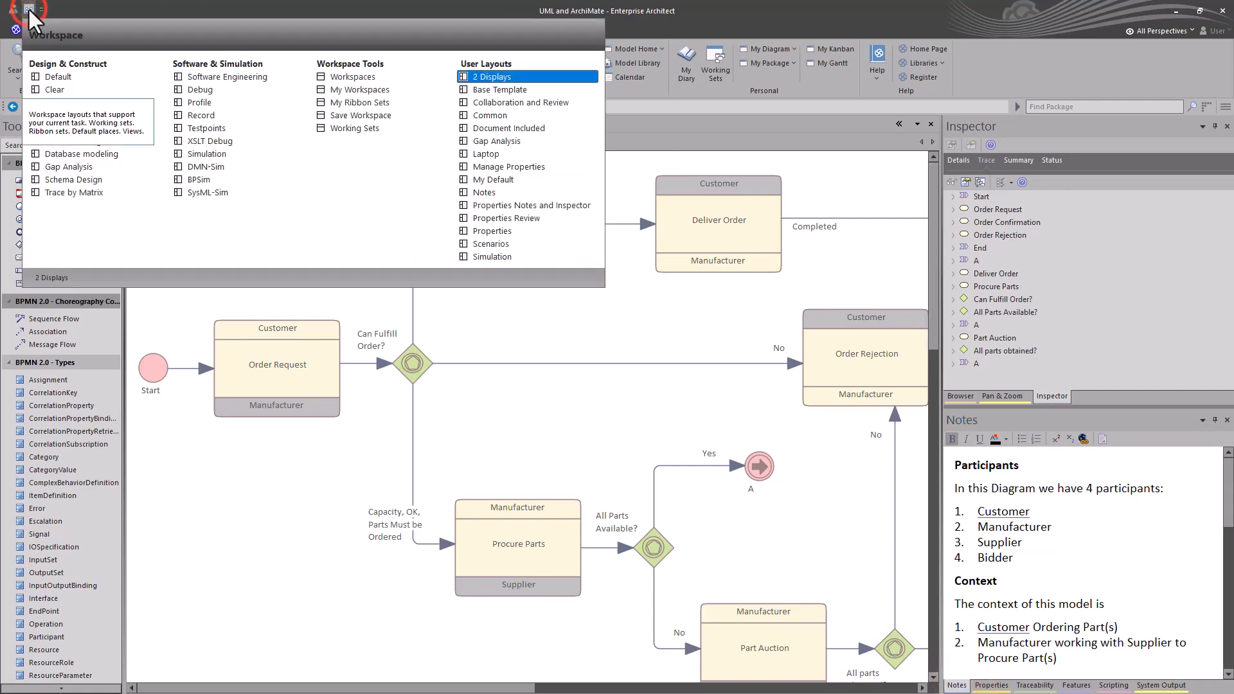
{"action": "left_click", "coordinate": [518, 218]}
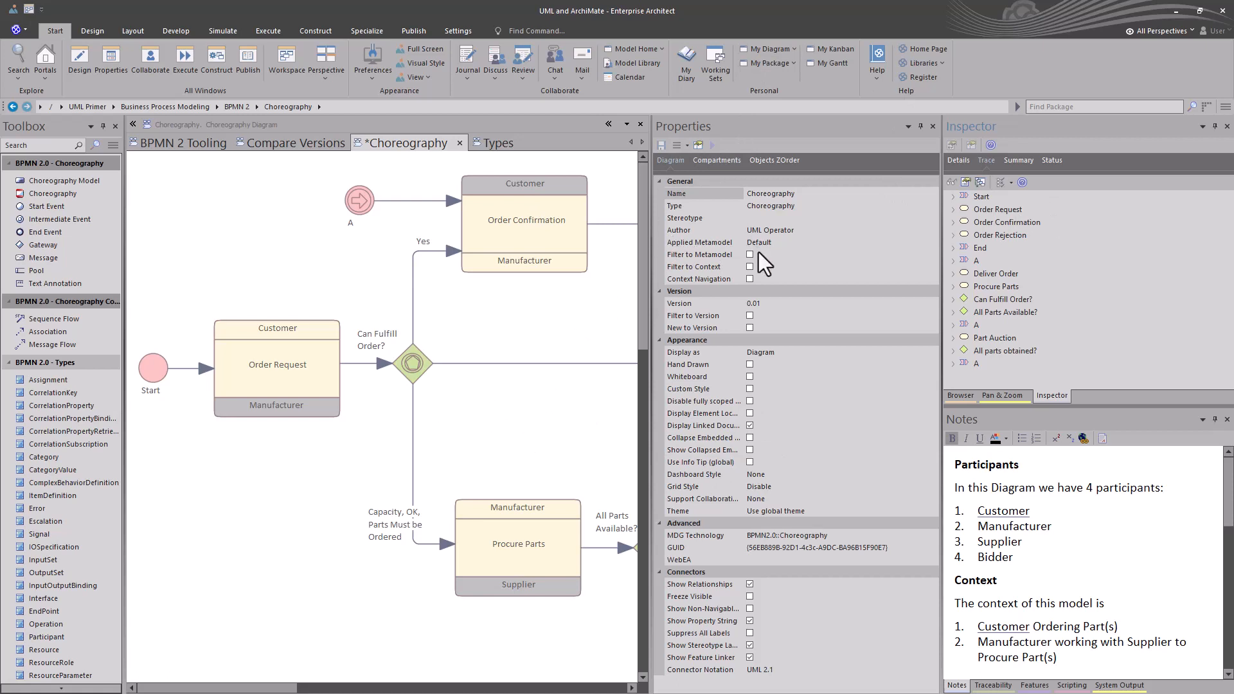
{"action": "left_click_drag", "start_coordinate": [654, 400], "coordinate": [744, 399]}
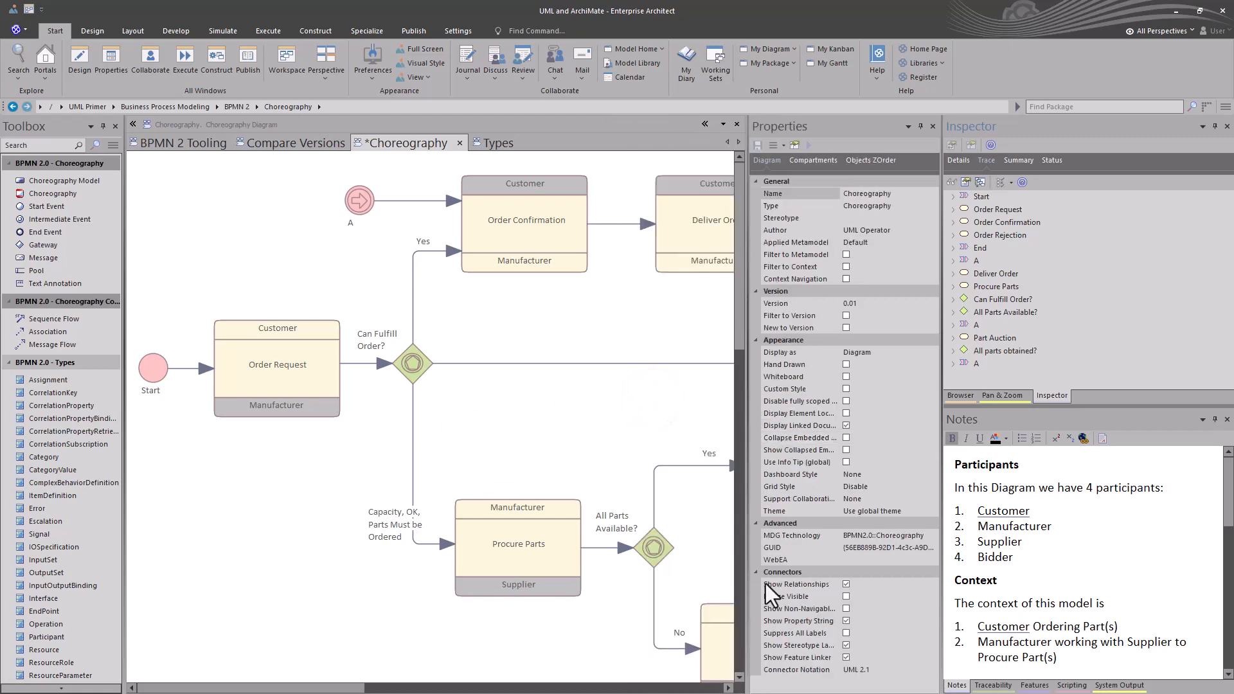
Examine the diagram in Pan & Zoom and the Inspector's Details, Trace, Summary and Status views, ending on Trace
{"action": "left_click", "coordinate": [994, 393]}
{"action": "left_click_drag", "start_coordinate": [1014, 245], "coordinate": [990, 186]}
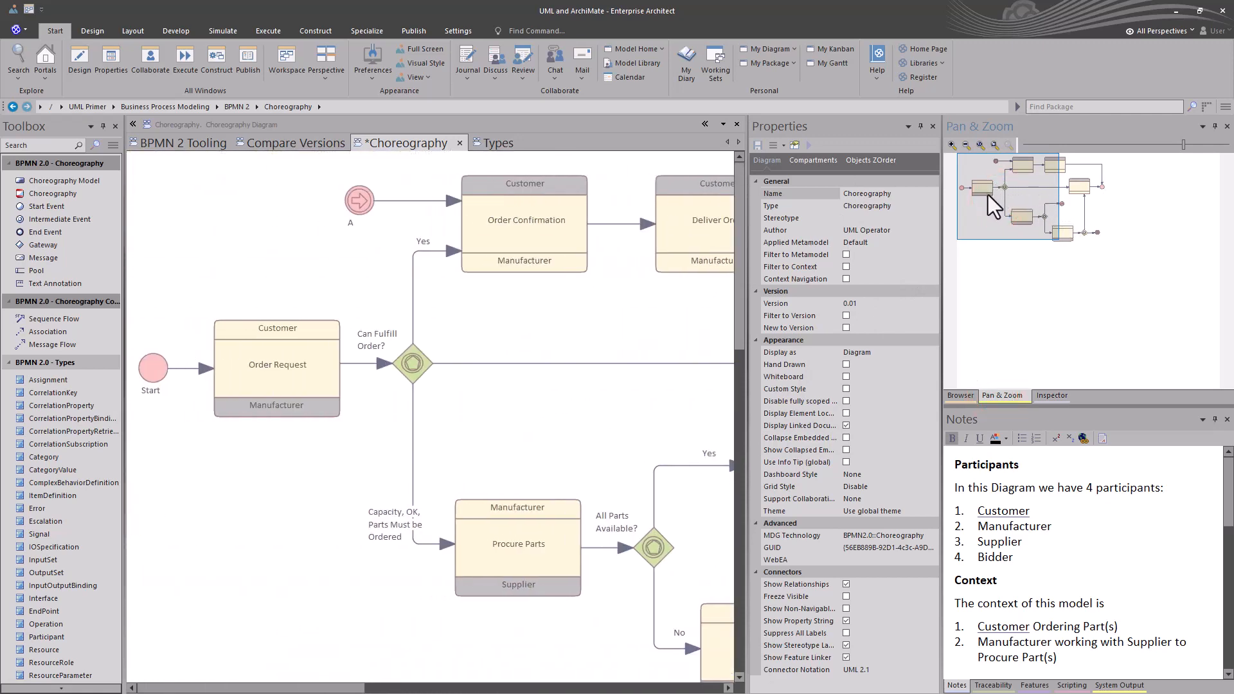
{"action": "left_click", "coordinate": [1046, 396]}
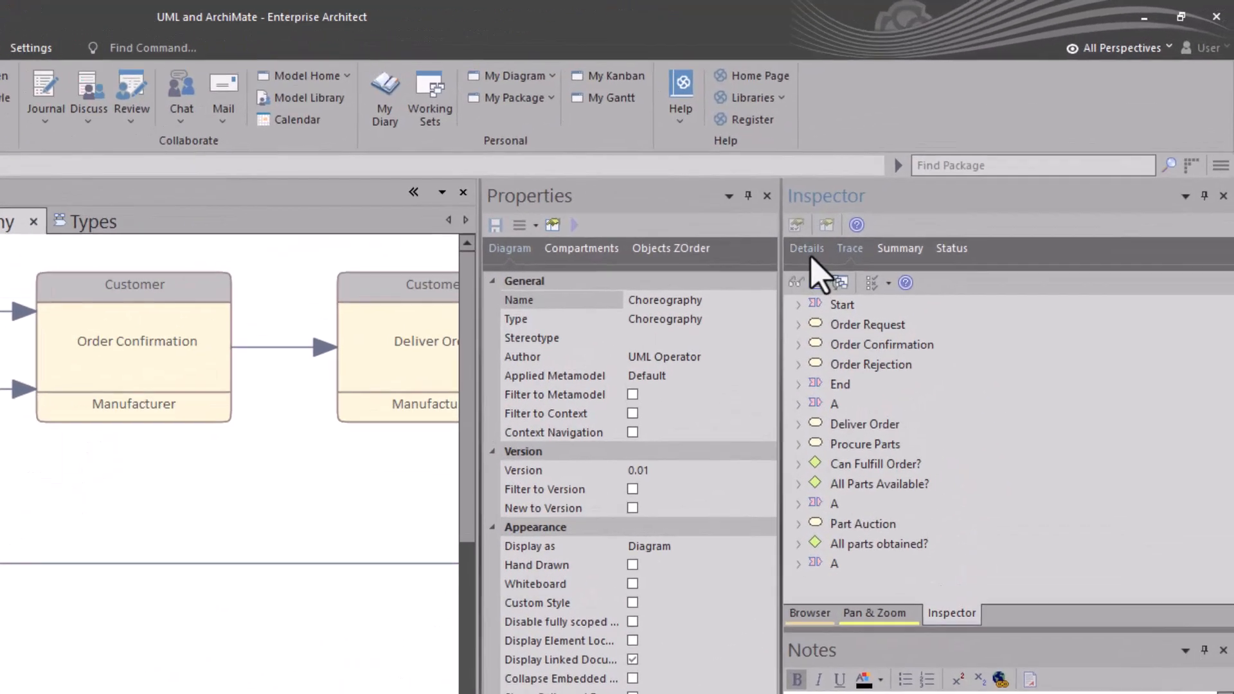
{"action": "left_click", "coordinate": [946, 169]}
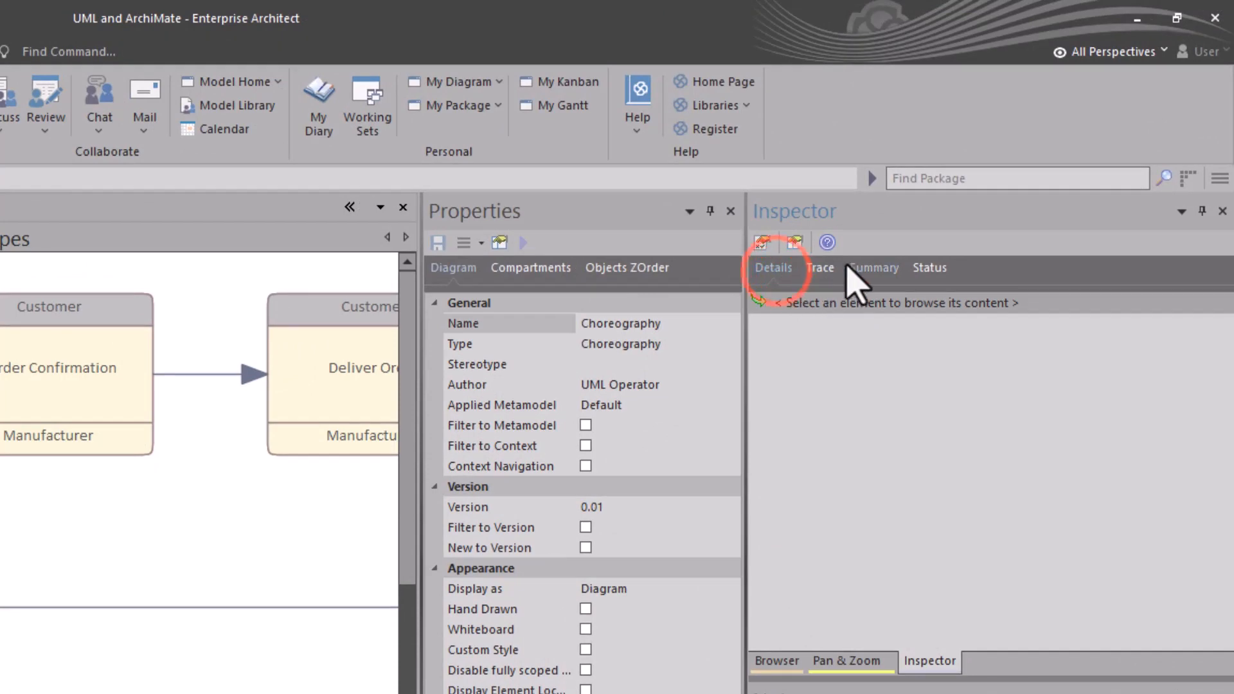
{"action": "left_click", "coordinate": [822, 268]}
{"action": "left_click", "coordinate": [874, 268]}
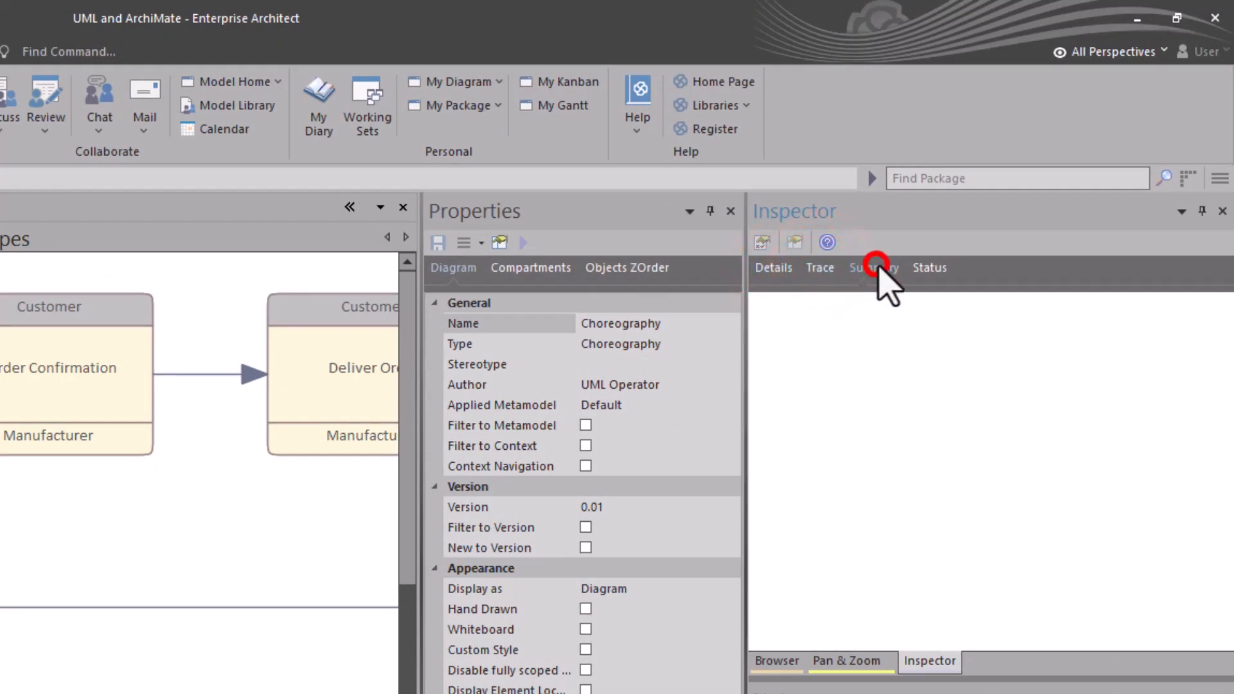
{"action": "left_click", "coordinate": [933, 268]}
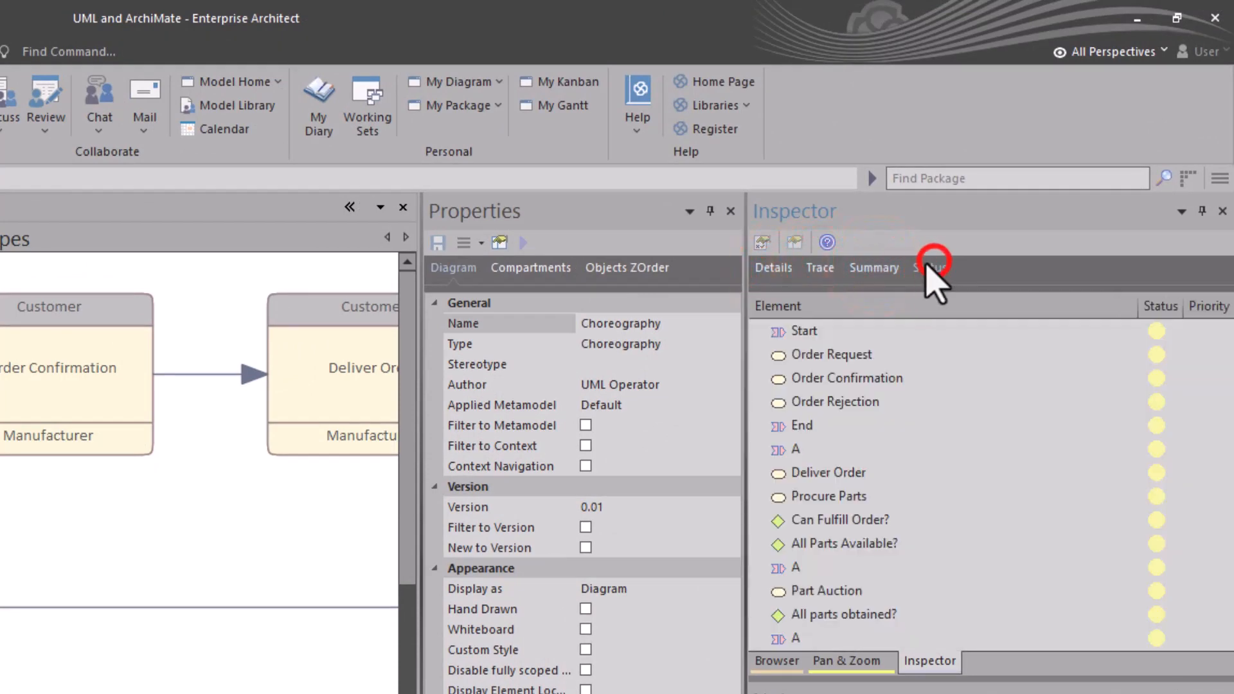
{"action": "left_click", "coordinate": [818, 268]}
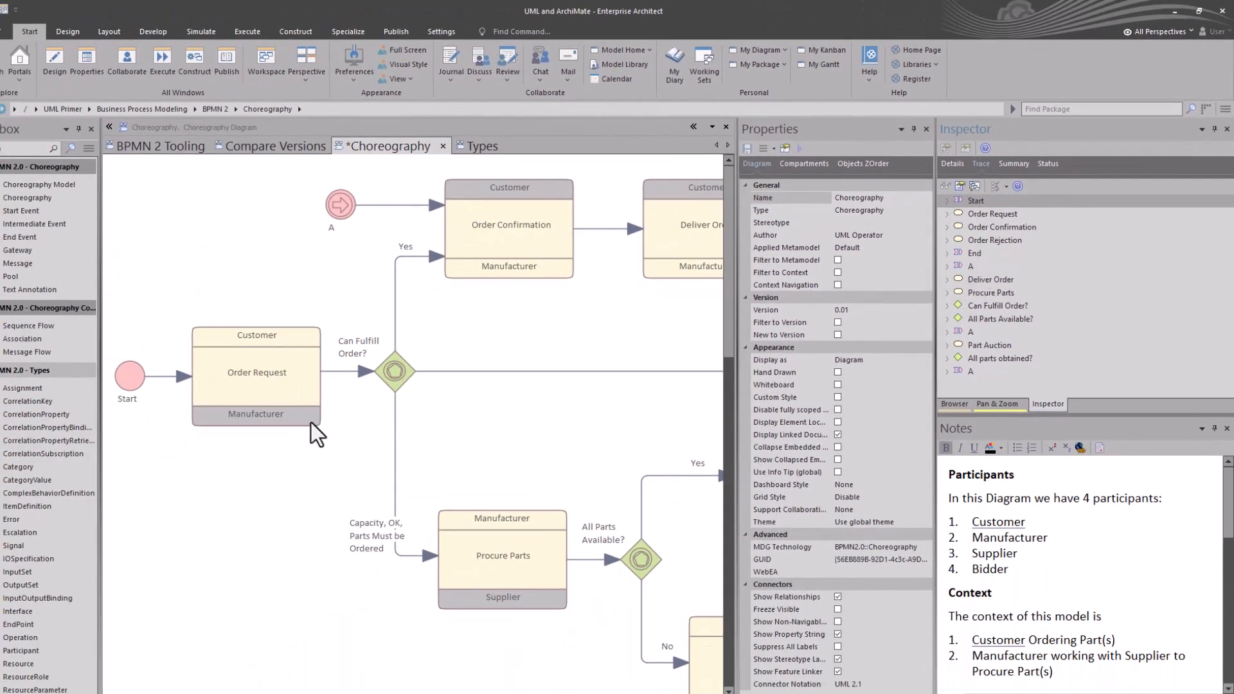
Inspect the Order Request task's traceability relationships and its notes
{"action": "left_click", "coordinate": [291, 394]}
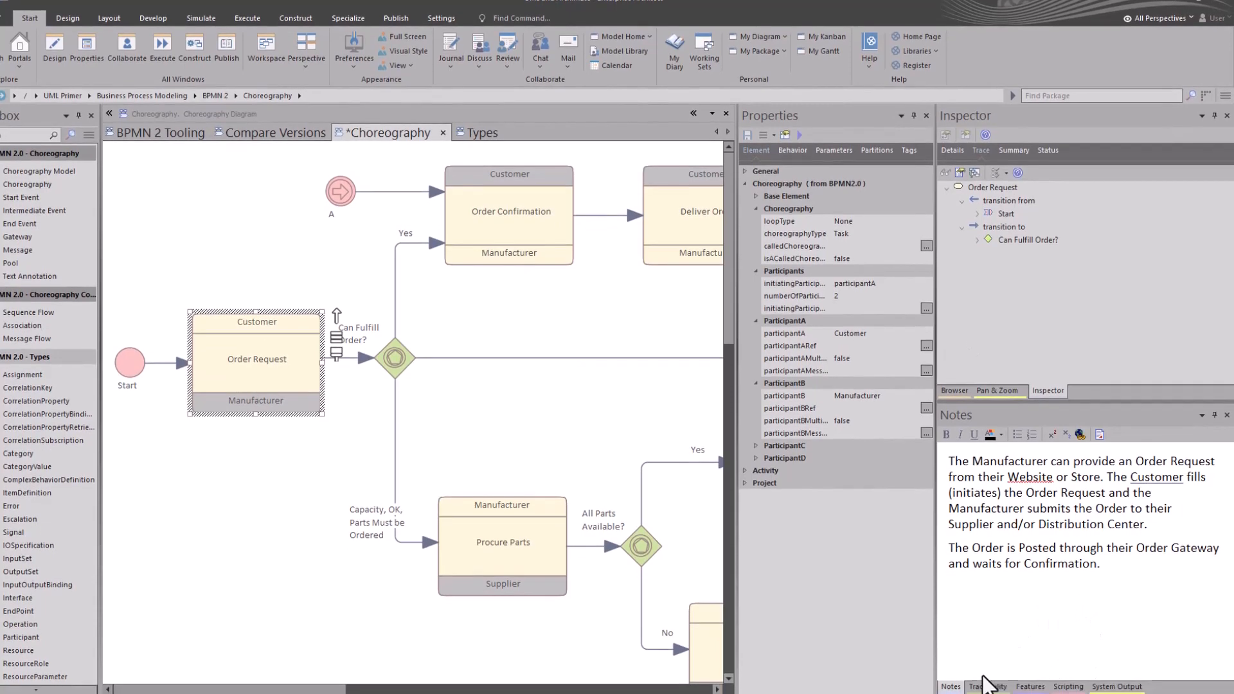
{"action": "left_click", "coordinate": [988, 686]}
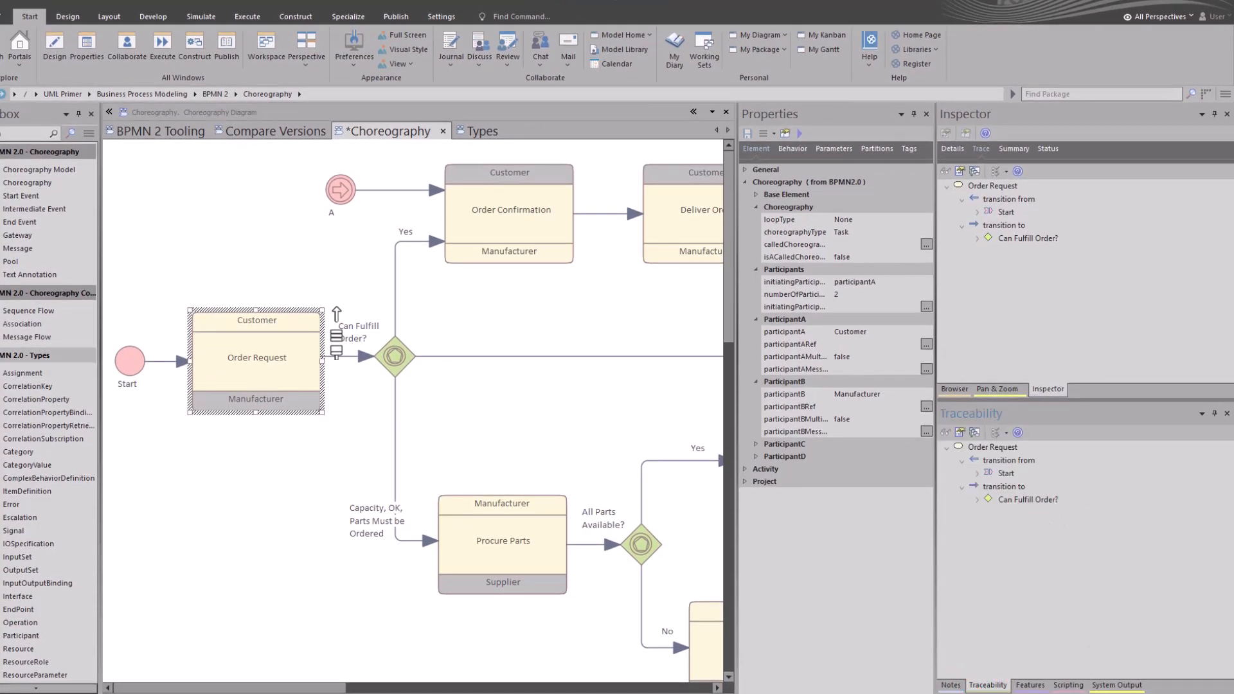
{"action": "left_click", "coordinate": [950, 685]}
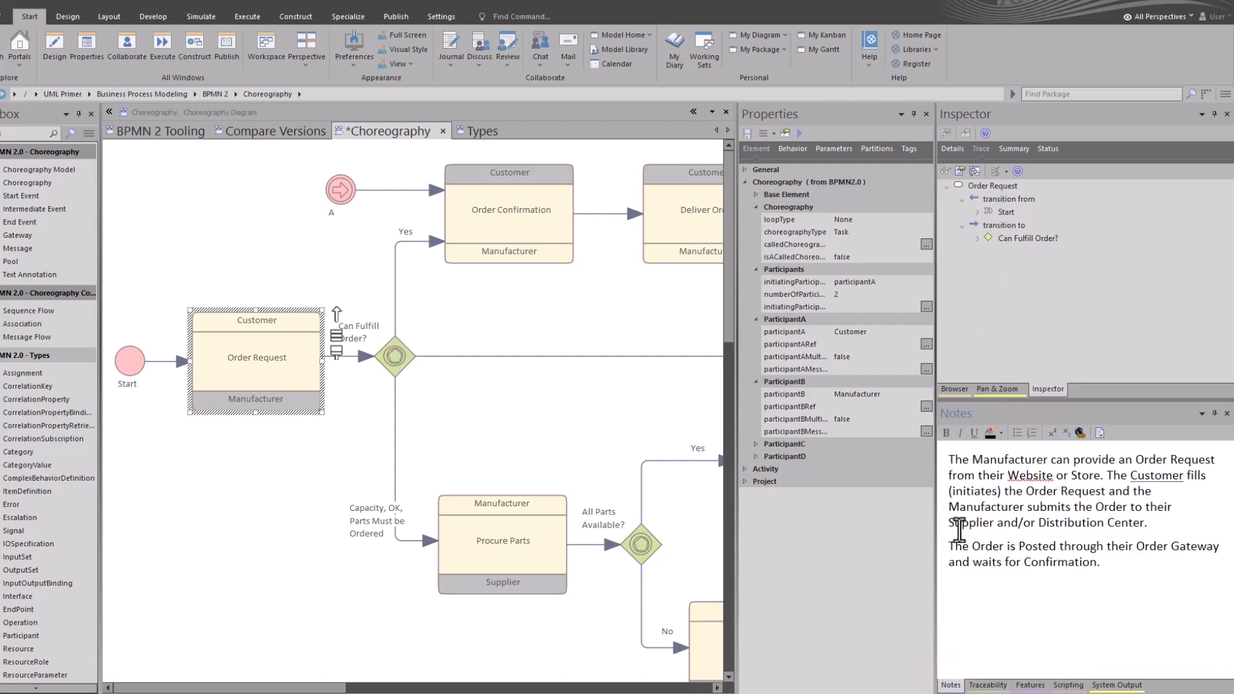
Review the Start event's notes and general properties, including its Requirements and Constraints pages
{"action": "left_click", "coordinate": [130, 366]}
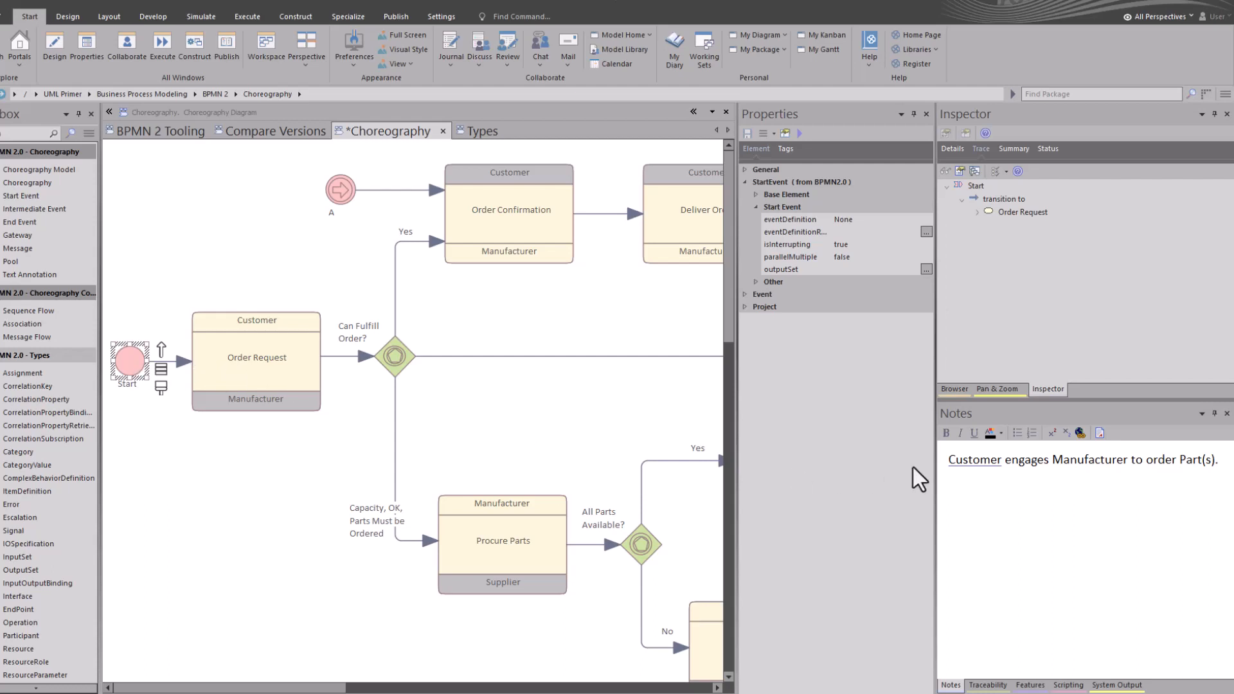
{"action": "left_click", "coordinate": [131, 372]}
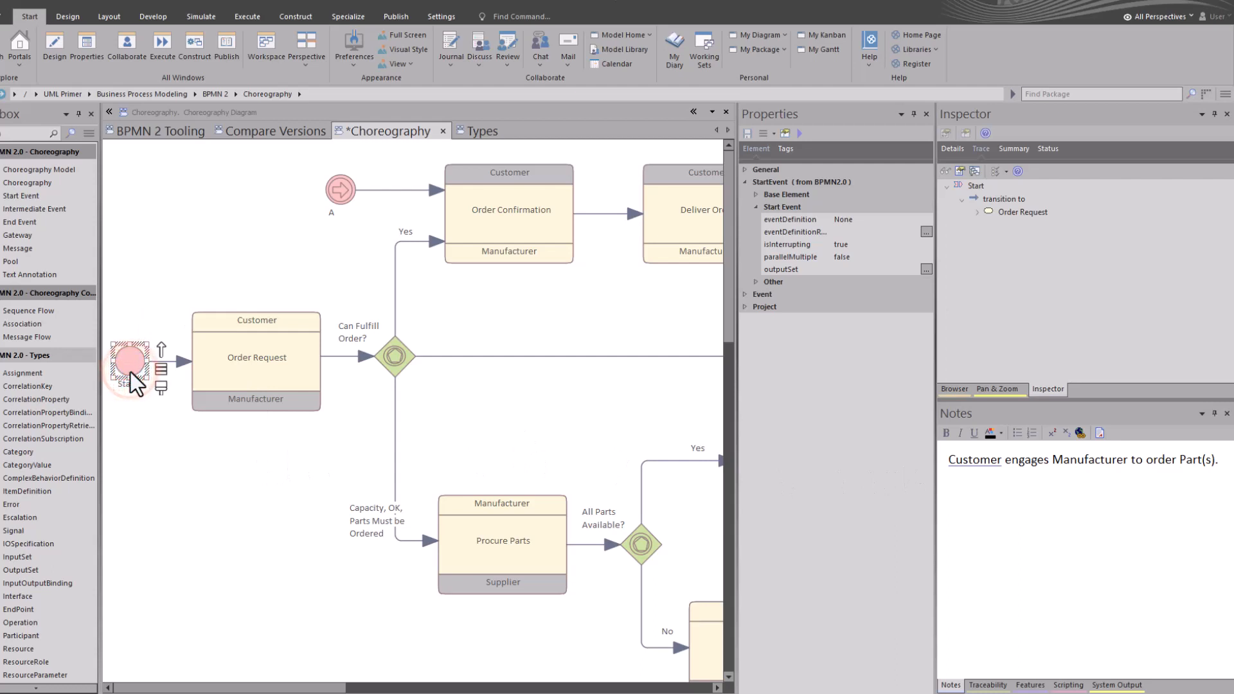
{"action": "double_click", "coordinate": [131, 372]}
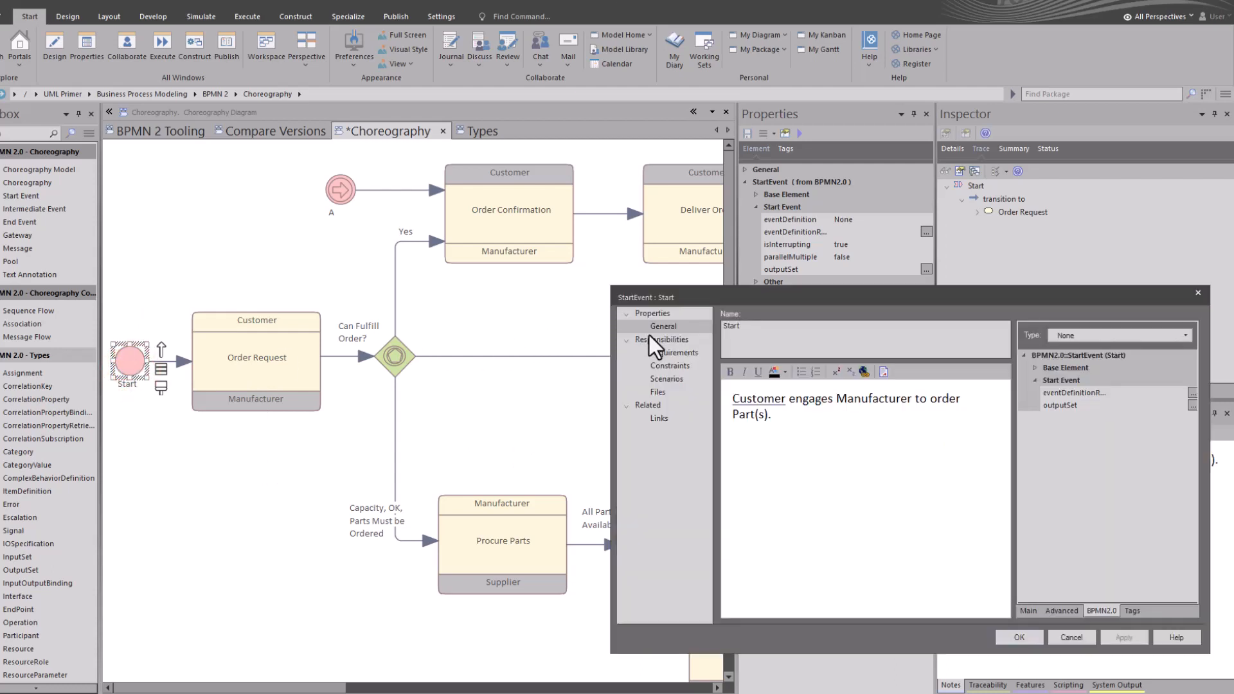
{"action": "left_click", "coordinate": [659, 343]}
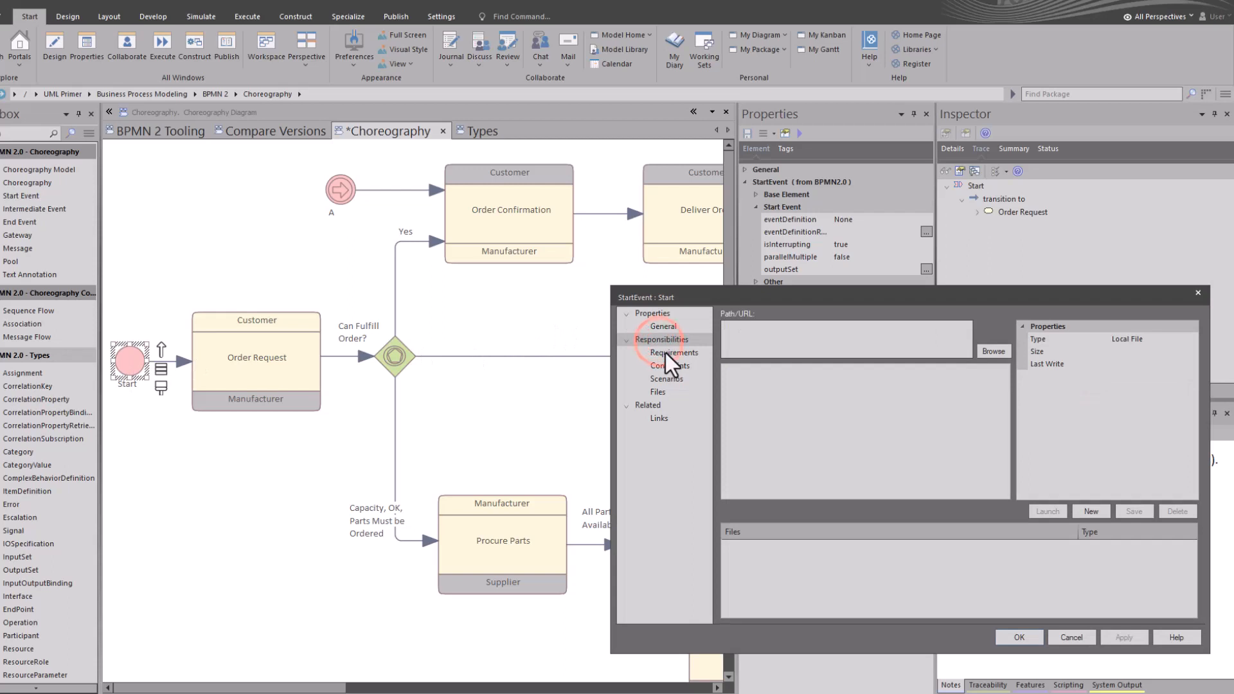
{"action": "left_click", "coordinate": [666, 353]}
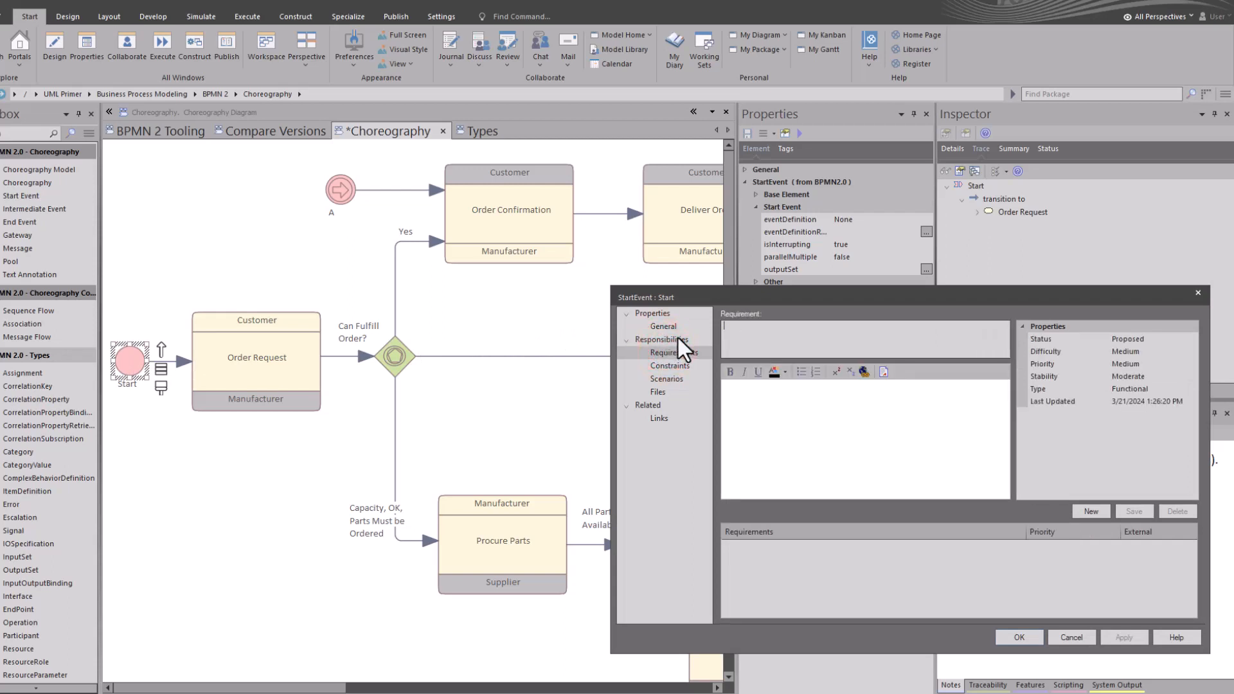
{"action": "left_click", "coordinate": [675, 363]}
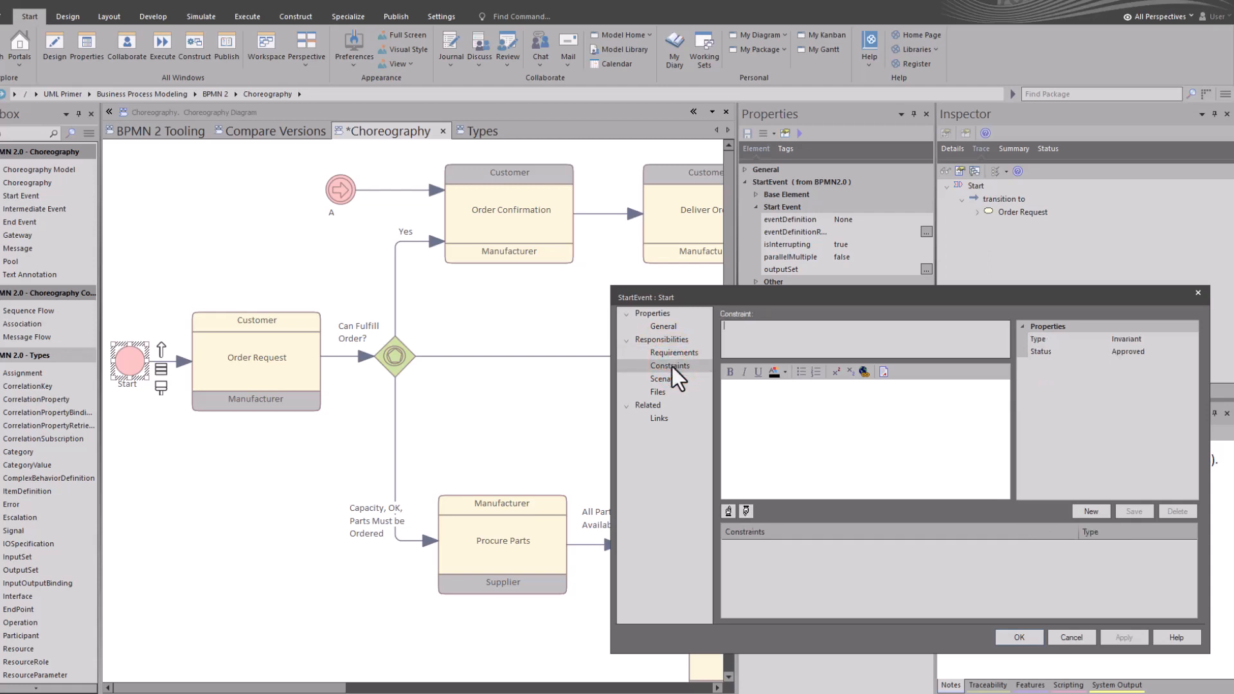
View the Start event's scenarios in the Structure Editor and return to the Choreography diagram
{"action": "left_click", "coordinate": [662, 379]}
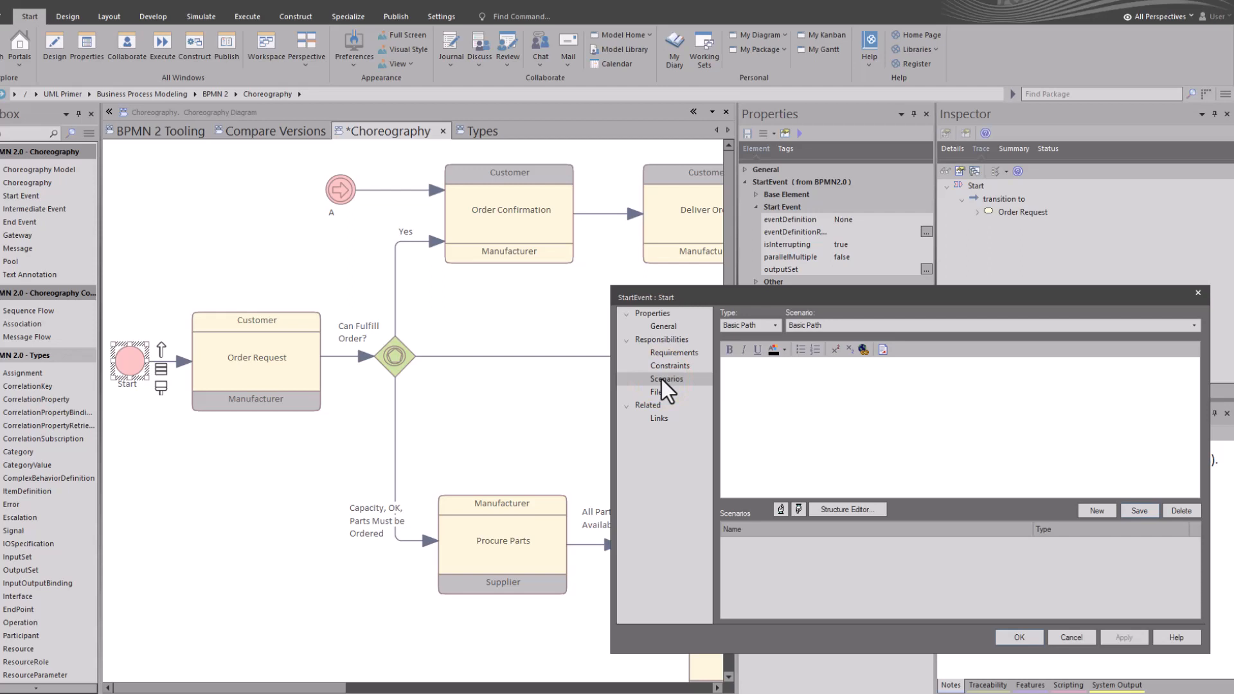
{"action": "left_click", "coordinate": [847, 509]}
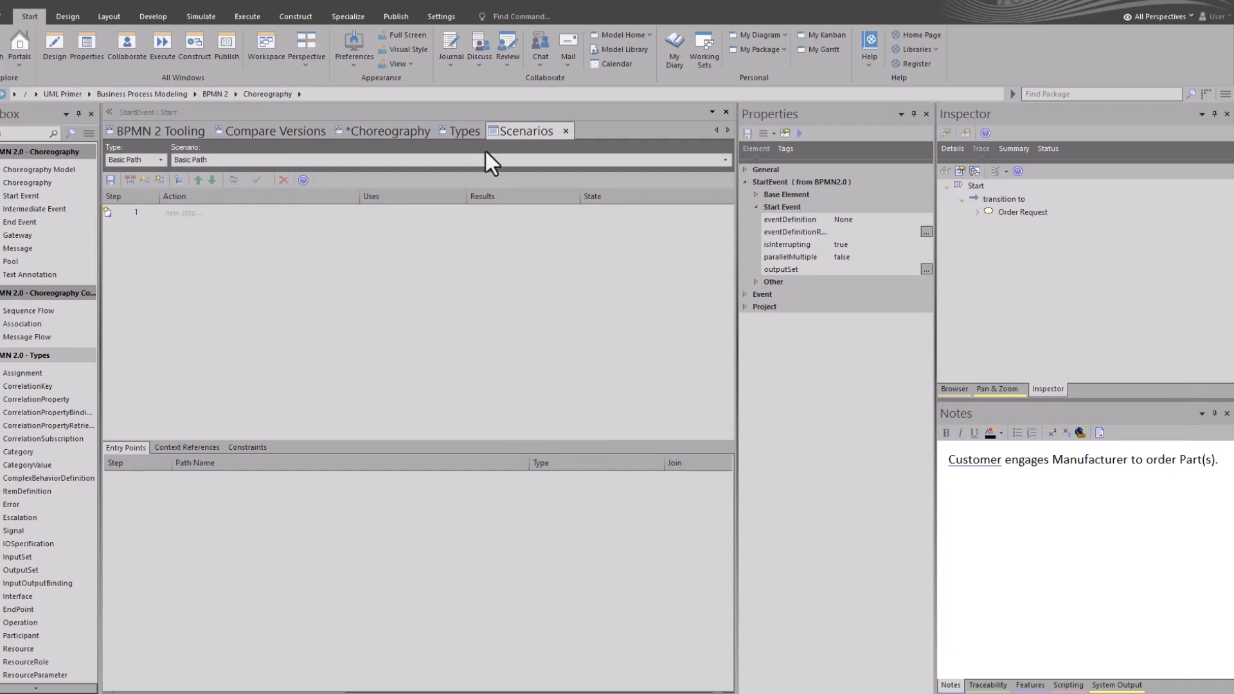
{"action": "left_click", "coordinate": [563, 130]}
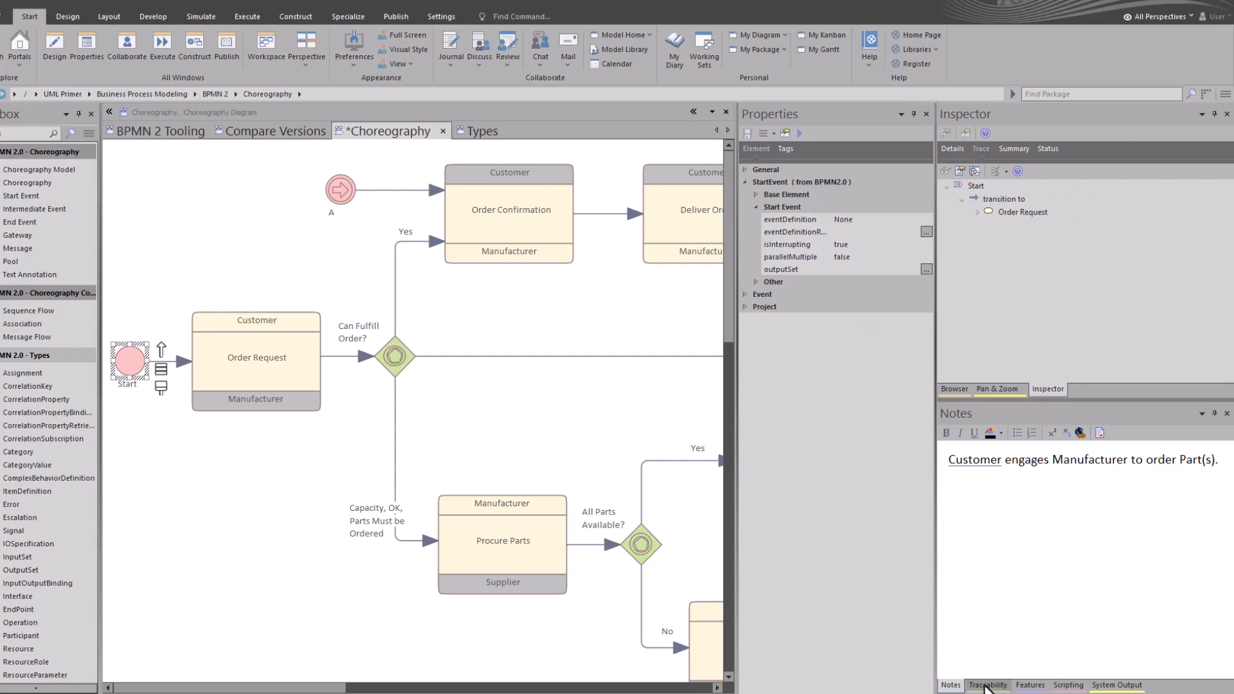
Inspect the Order Request task's choreographyType property
{"action": "left_click", "coordinate": [229, 350]}
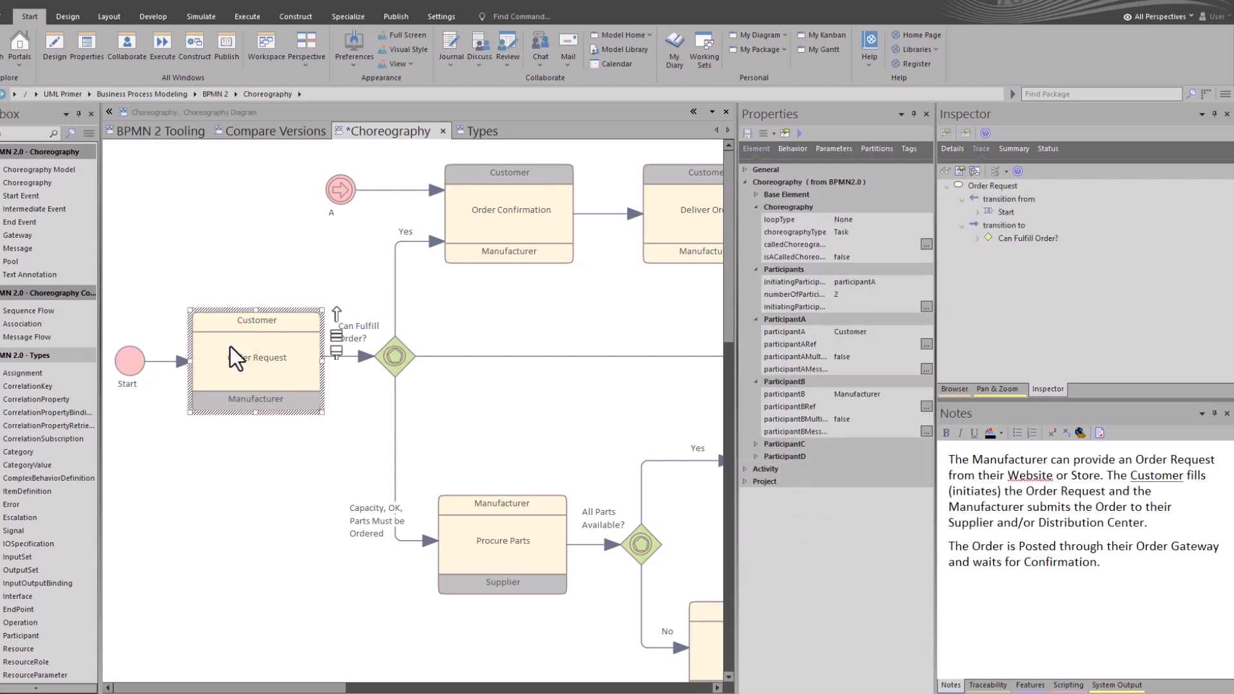
{"action": "left_click", "coordinate": [881, 231]}
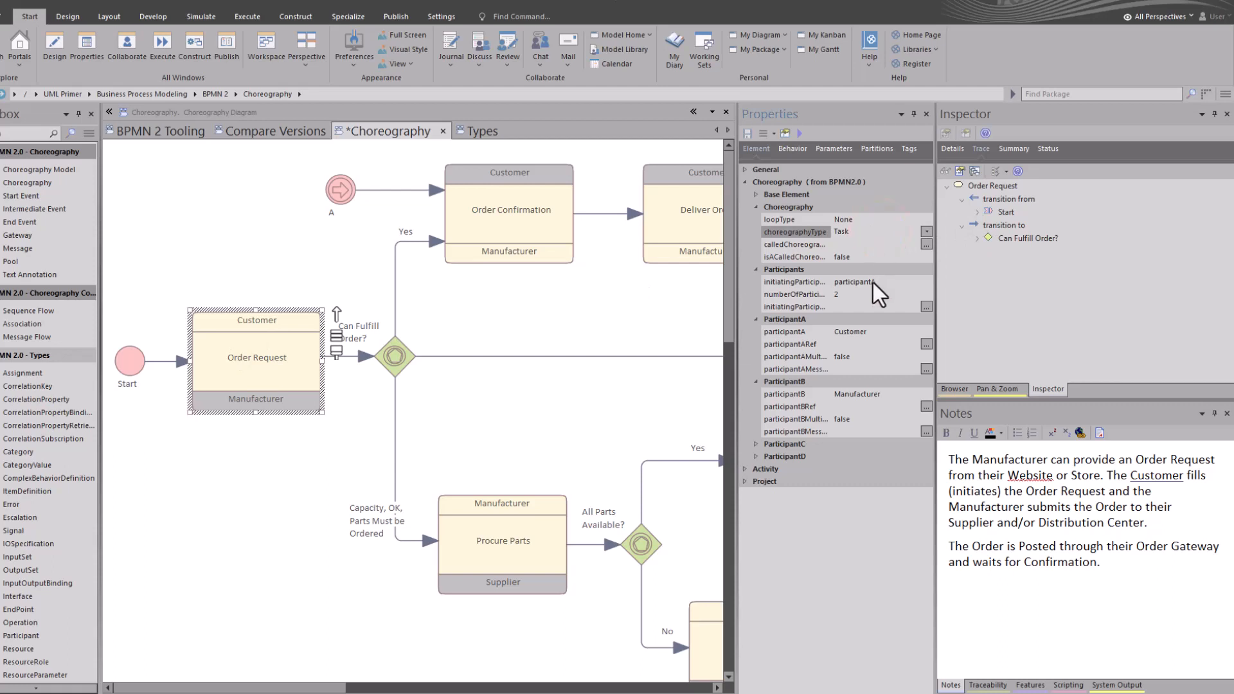
Inspect the Order Request task's number of participants, initiating participant and participantB properties
{"action": "left_click", "coordinate": [856, 294]}
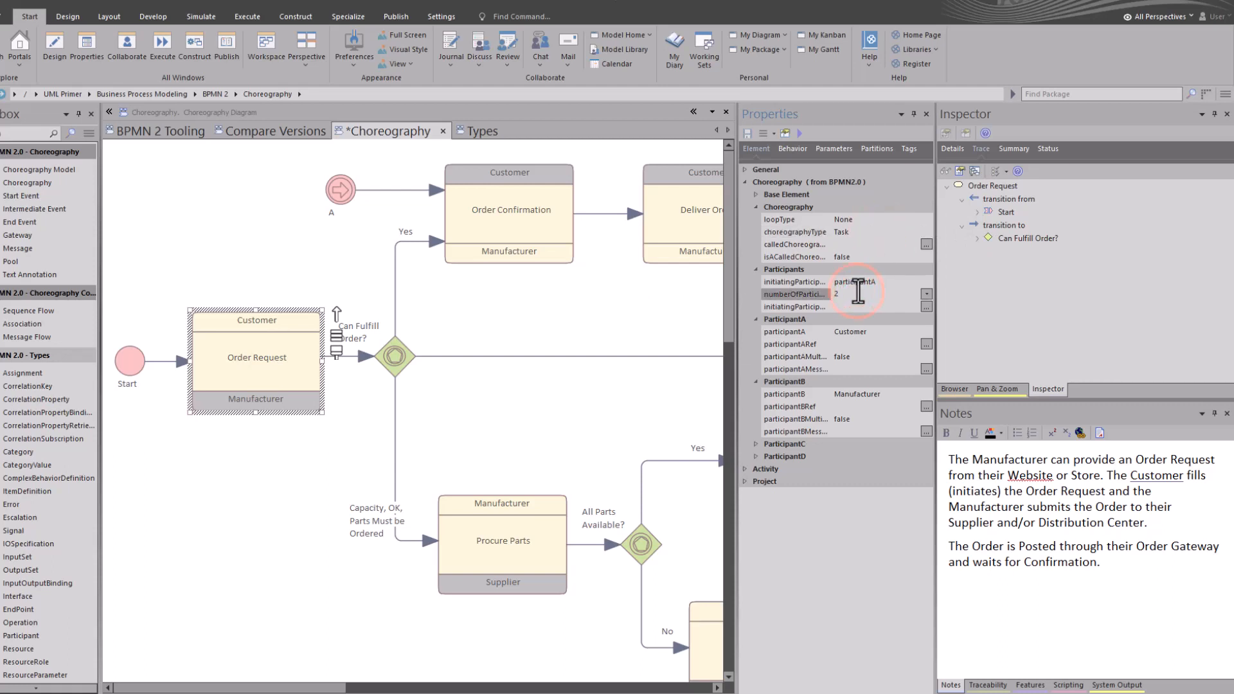
{"action": "left_click", "coordinate": [859, 283]}
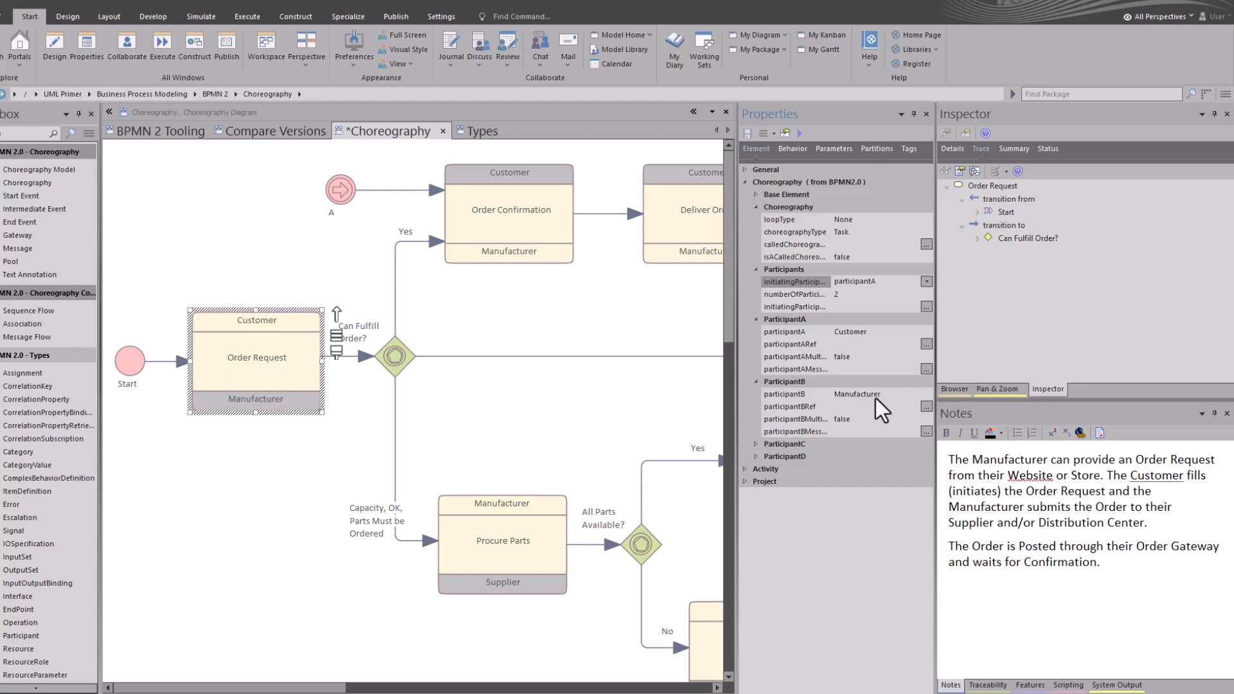
{"action": "left_click", "coordinate": [851, 396]}
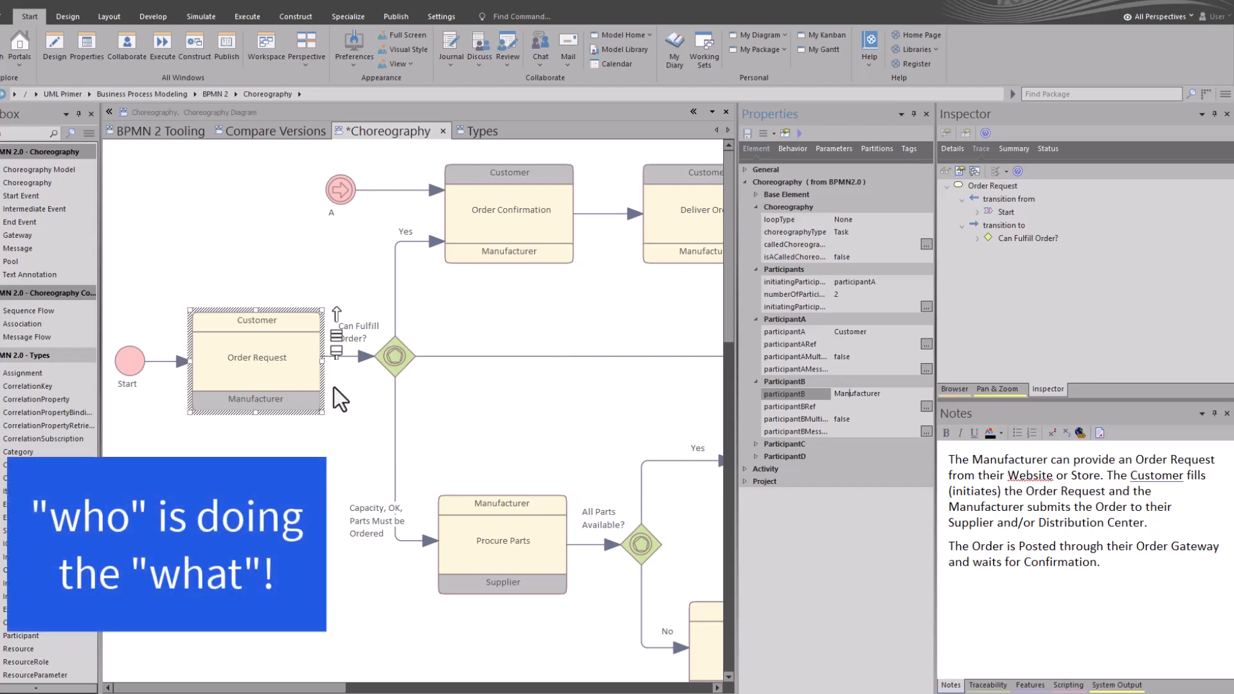
{"action": "left_click", "coordinate": [286, 368]}
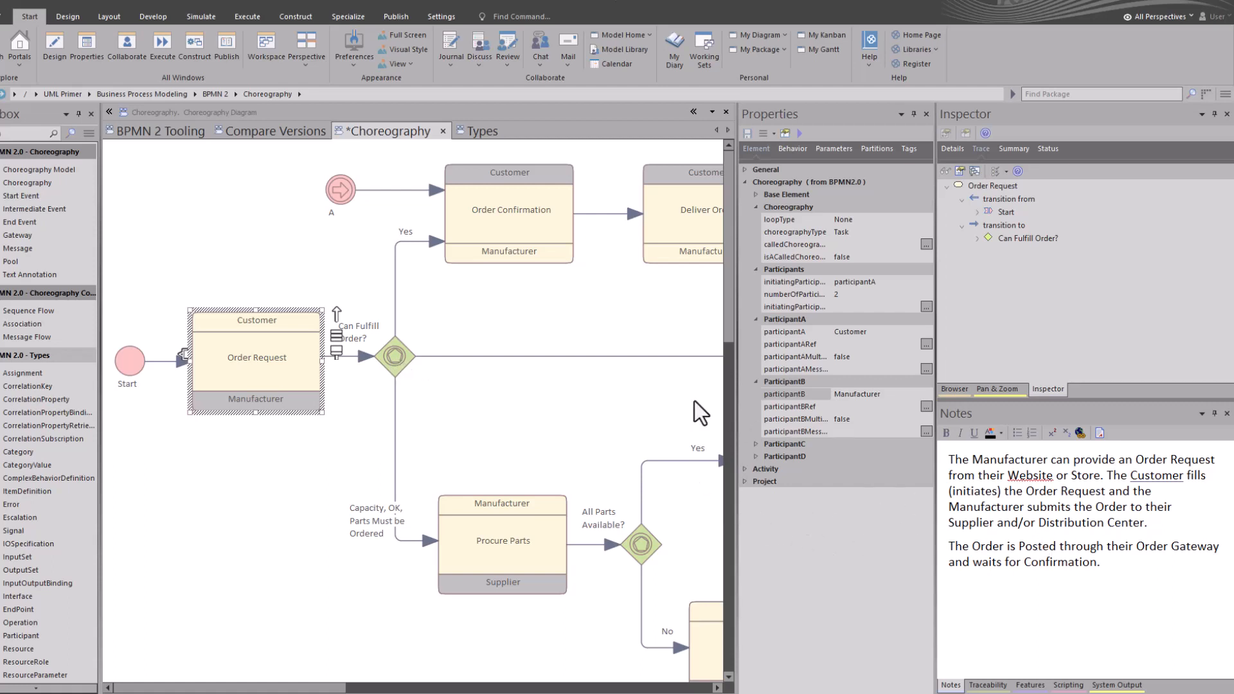
Review the notes of the Can Fulfill Order? gateway, the Order Request task and the sequence flow between them
{"action": "left_click", "coordinate": [389, 358]}
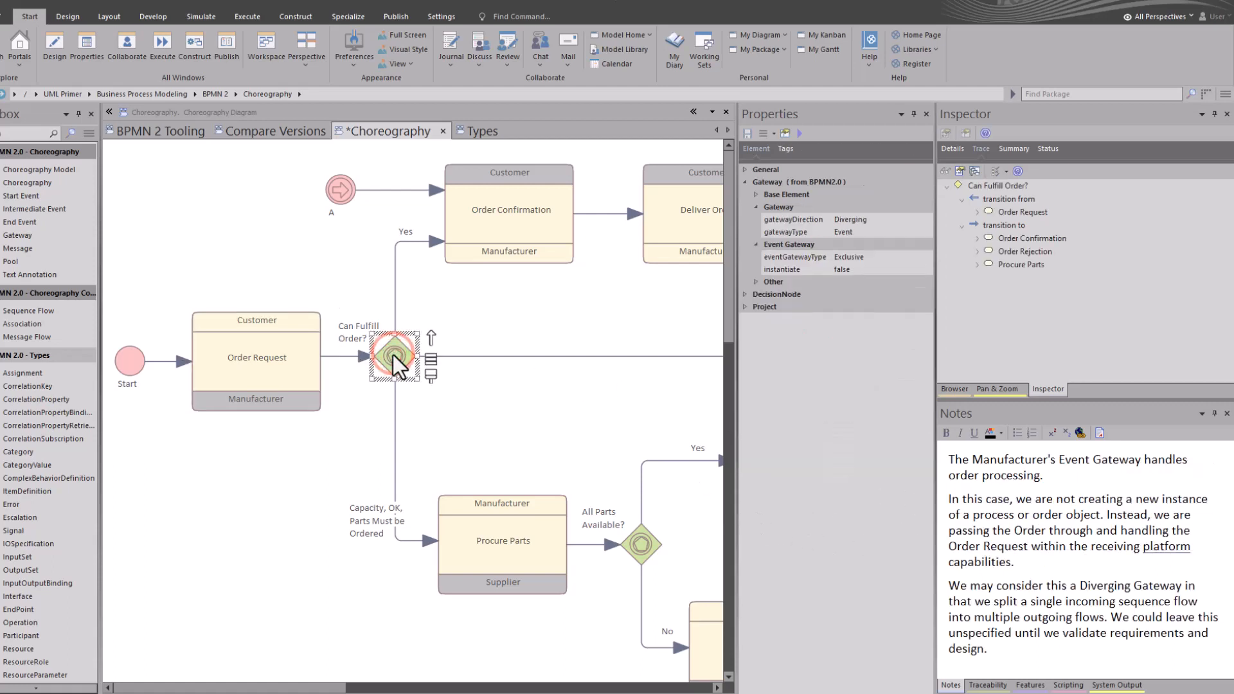
{"action": "left_click", "coordinate": [301, 361]}
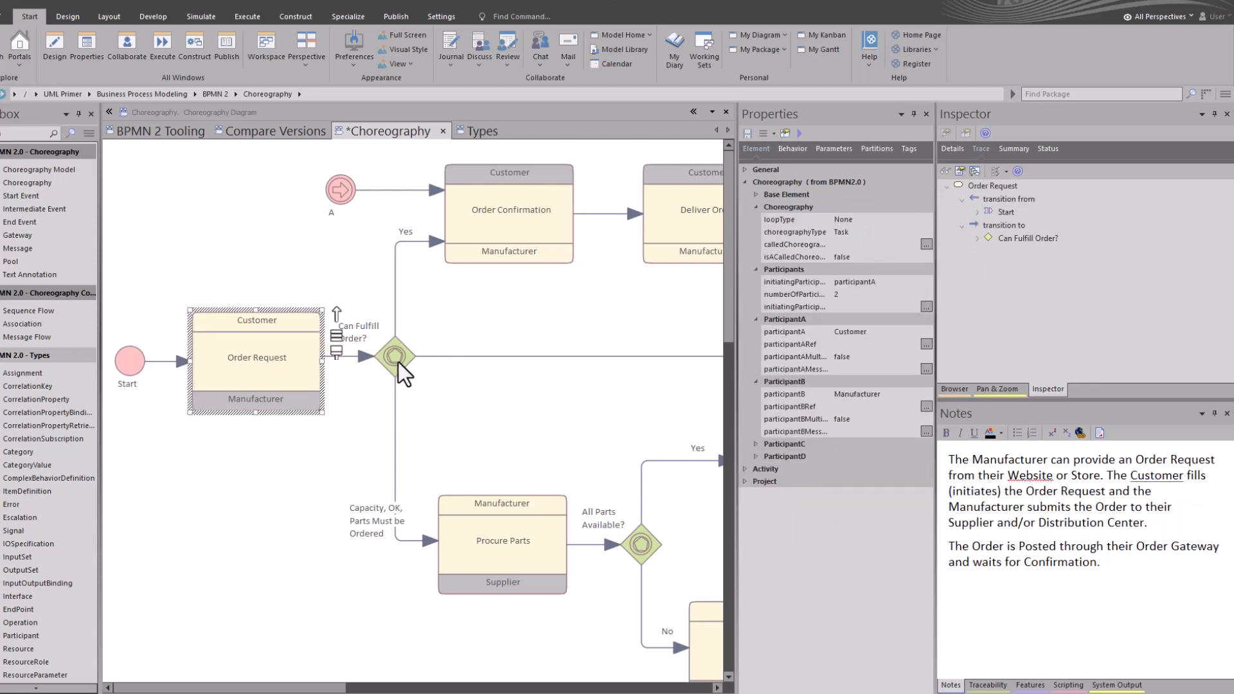
{"action": "left_click", "coordinate": [350, 355]}
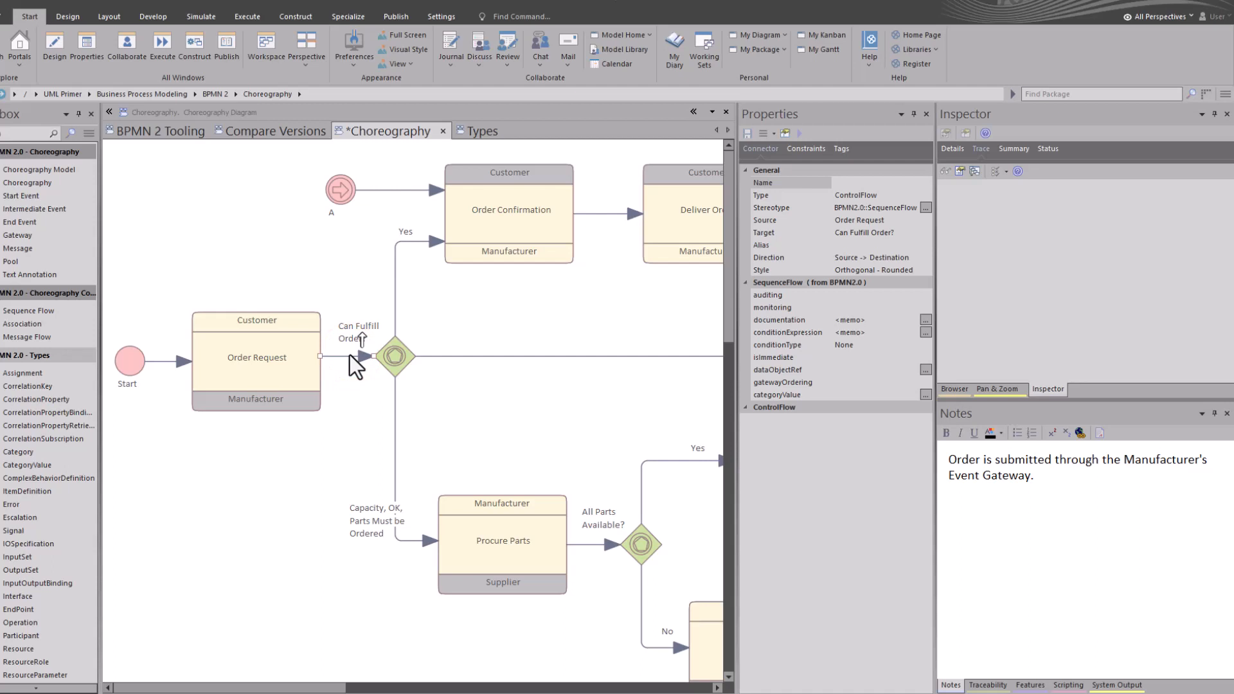
{"action": "type", "text": "."}
Set the Can Fulfill Order? gateway's gatewayDirection to Unspecified
{"action": "left_click", "coordinate": [394, 359]}
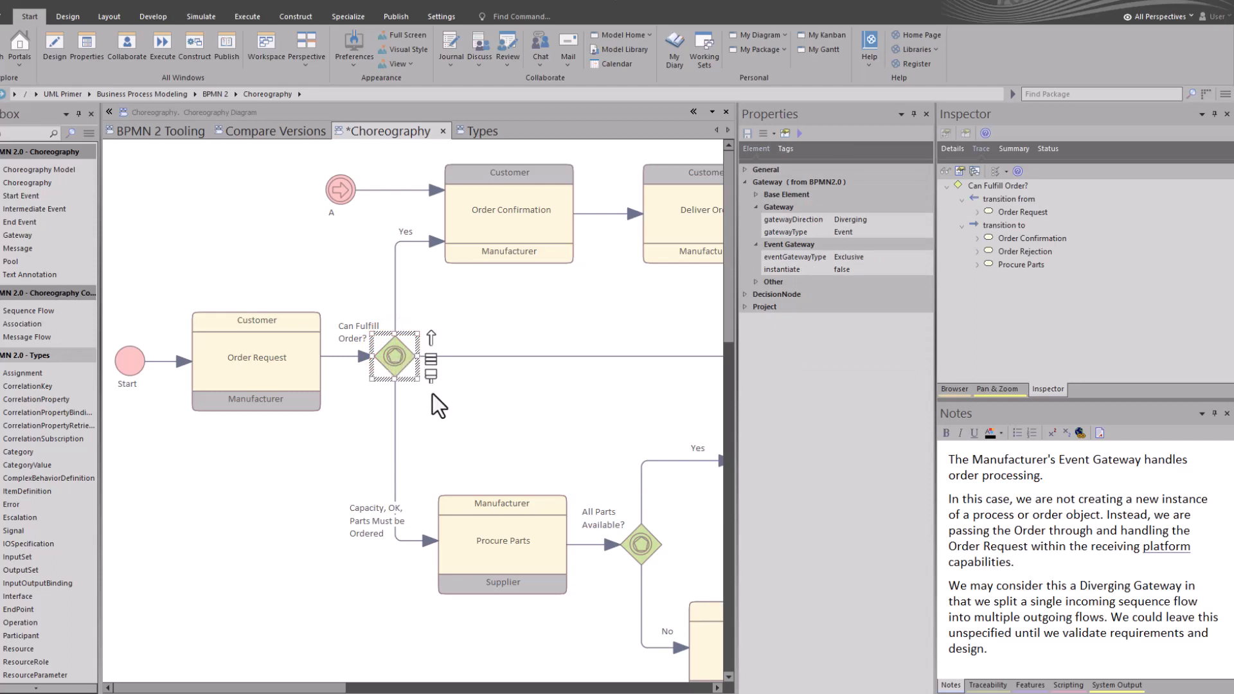
{"action": "left_click", "coordinate": [925, 220]}
{"action": "left_click", "coordinate": [874, 233]}
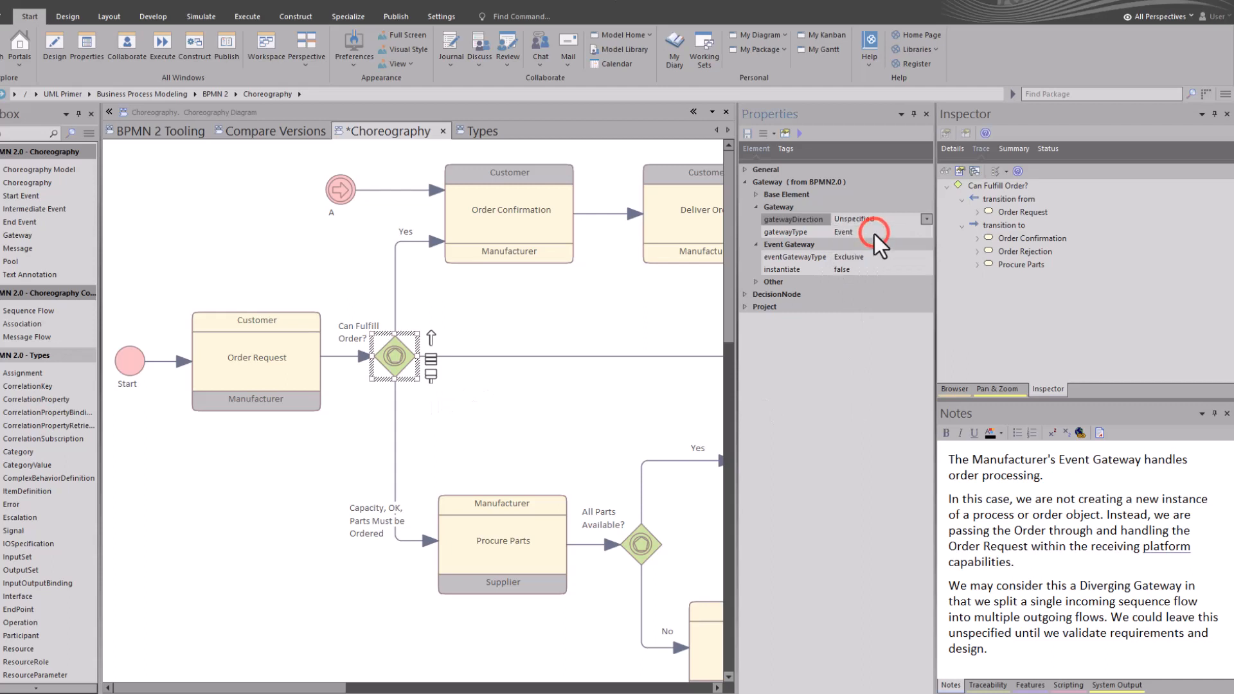
{"action": "left_click", "coordinate": [287, 434]}
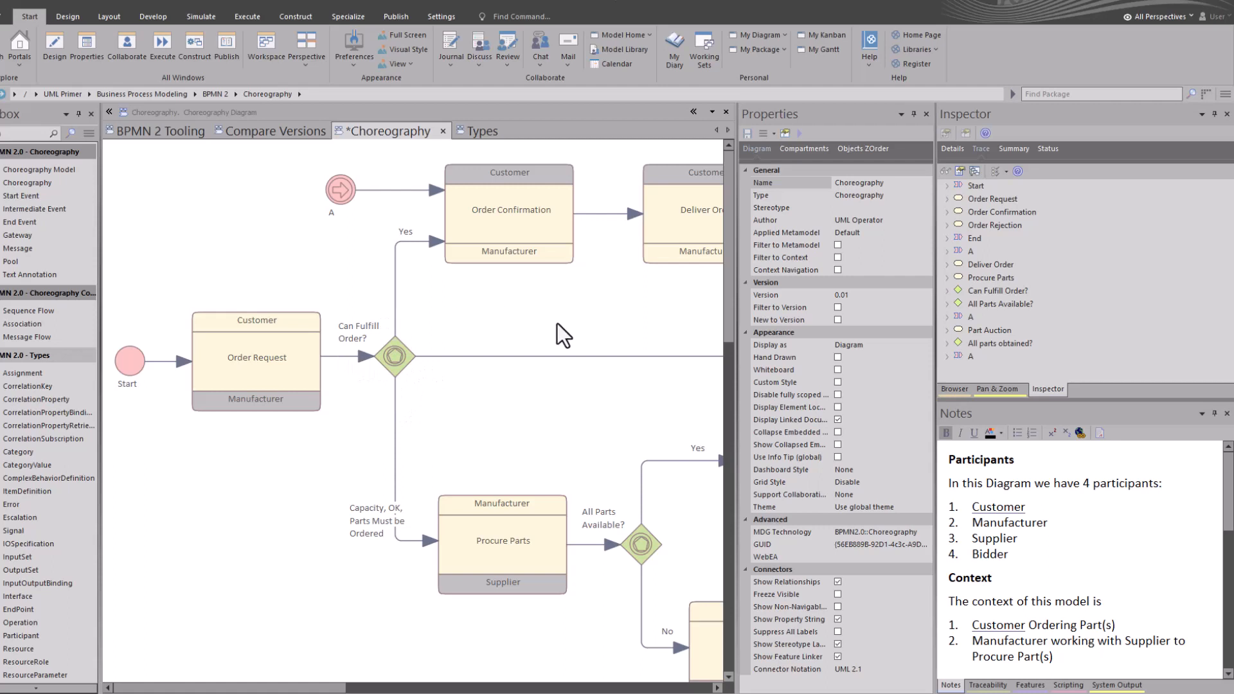
Review the Can Fulfill Order? gateway's notes, including the details of its Procure Parts and Order Confirmation targets
{"action": "left_click", "coordinate": [387, 358]}
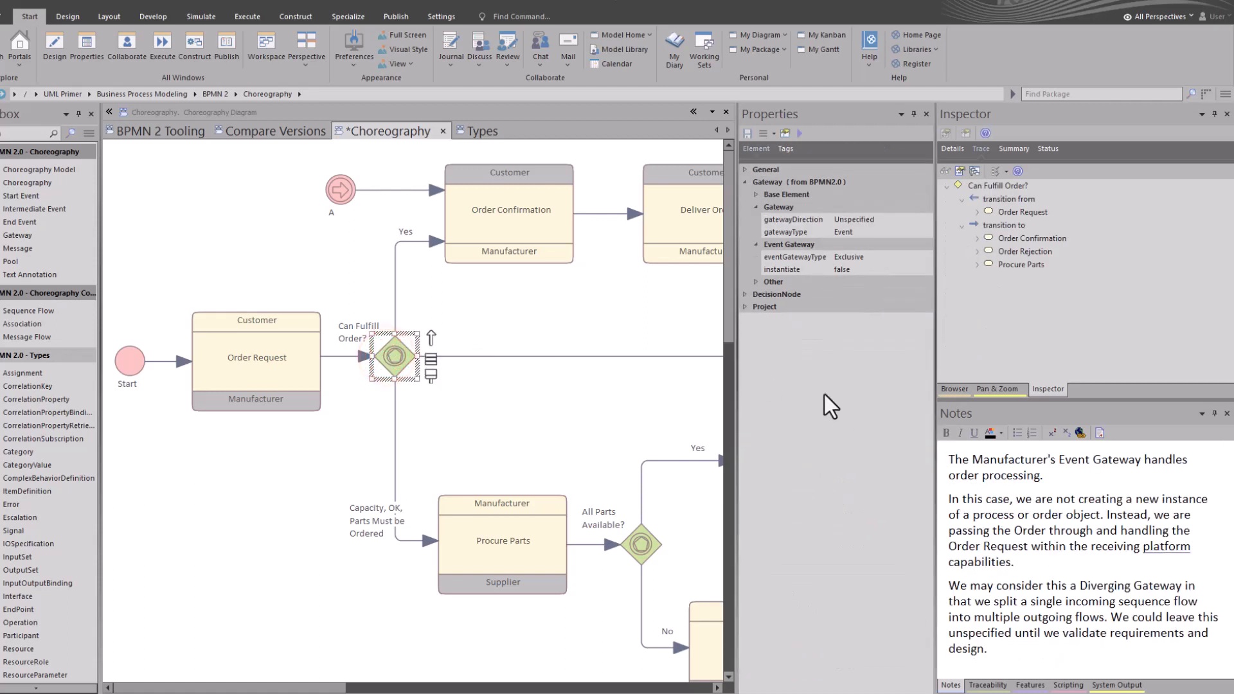
{"action": "left_click", "coordinate": [1035, 476]}
{"action": "left_click", "coordinate": [522, 565]}
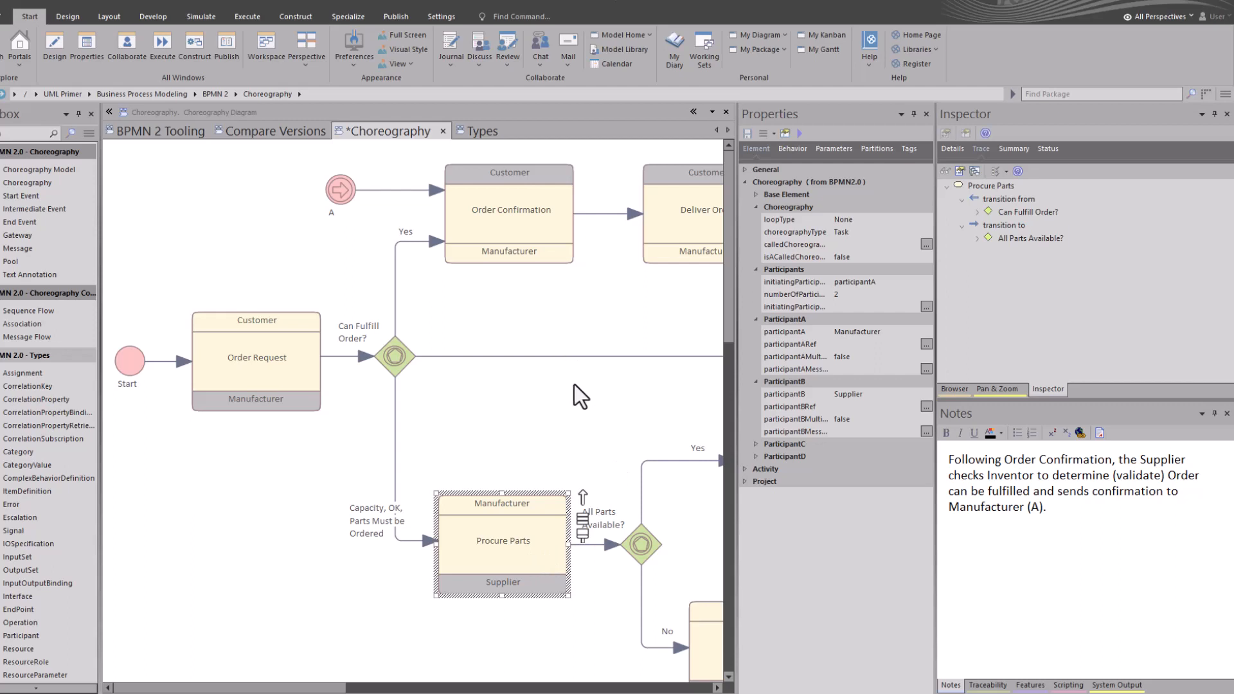
{"action": "left_click", "coordinate": [496, 222]}
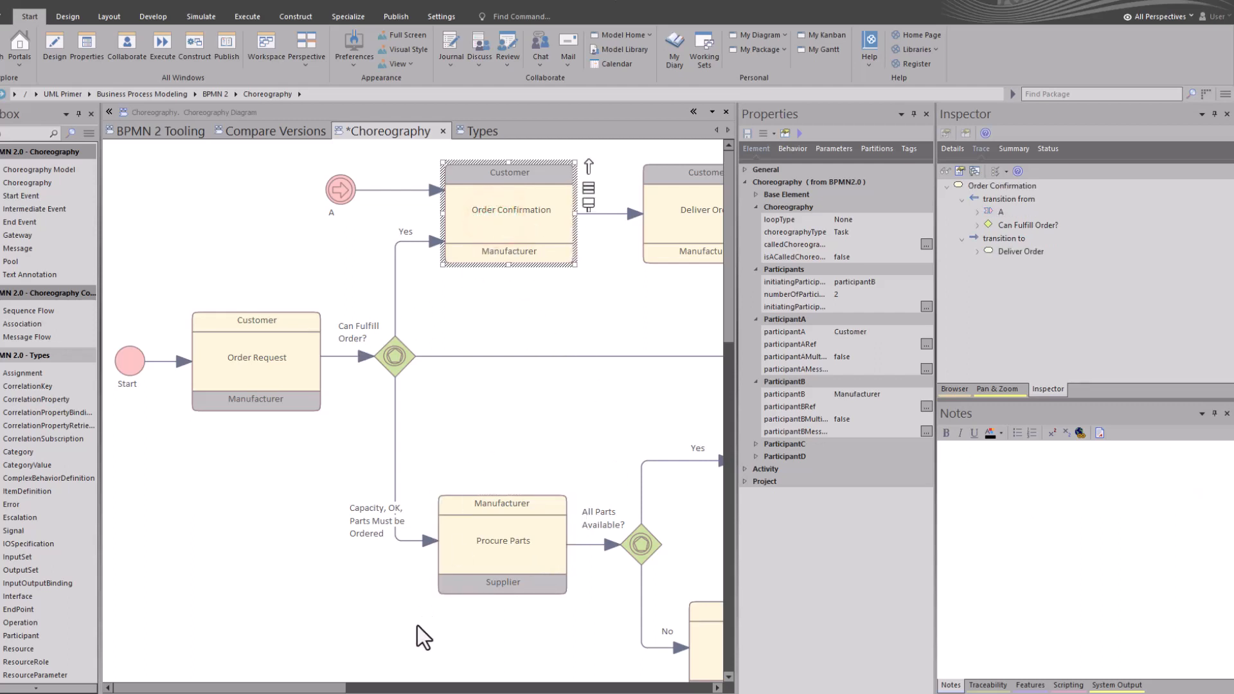
Inspect the Deliver Order task and the End event, and return to the beginning of the choreography flow
{"action": "left_click_drag", "start_coordinate": [333, 687], "coordinate": [443, 681]}
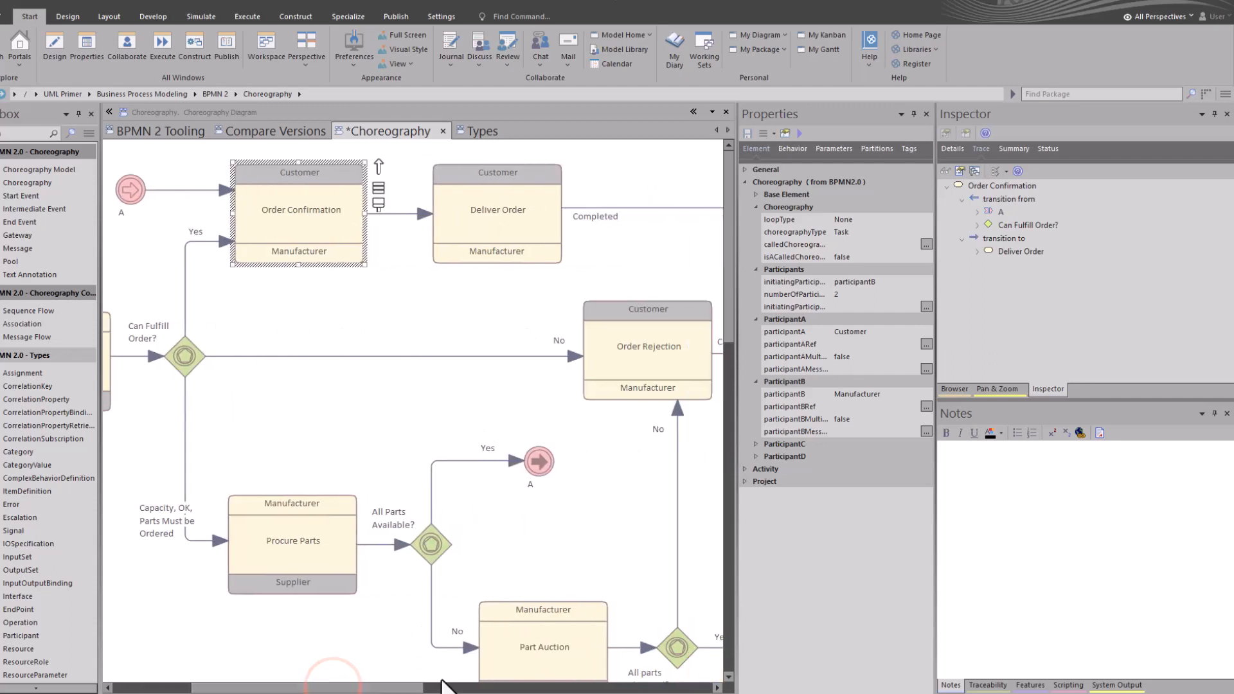
{"action": "left_click", "coordinate": [457, 203]}
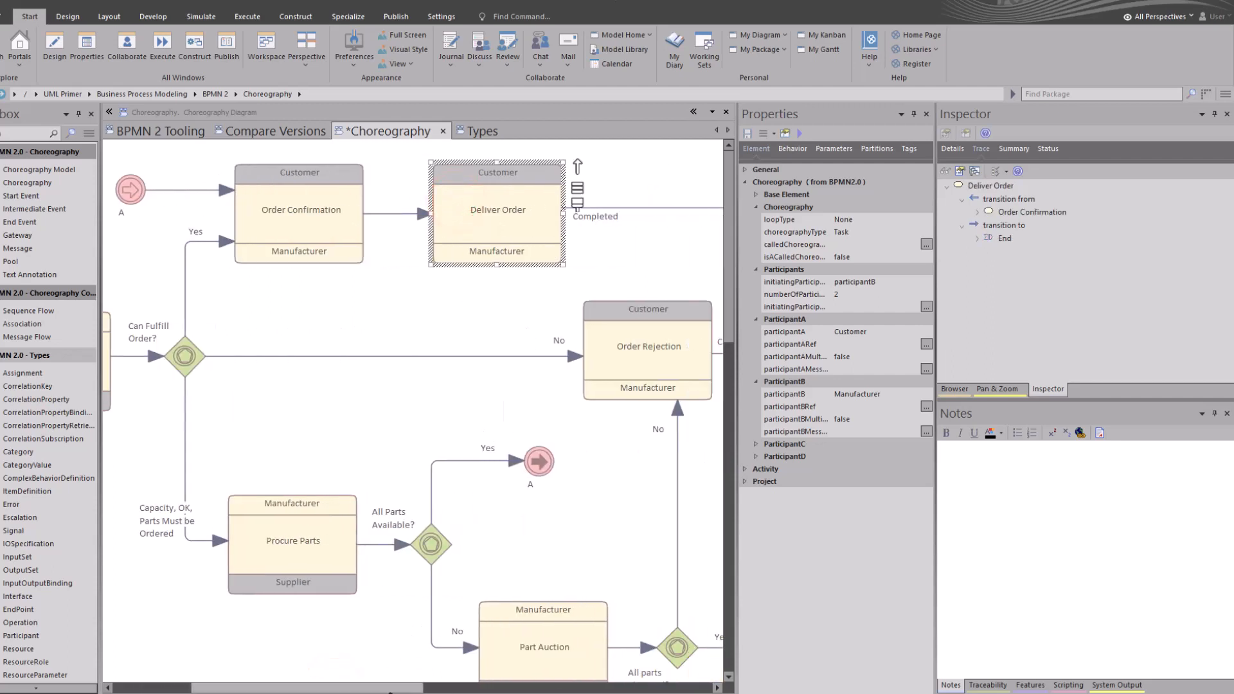
{"action": "left_click_drag", "start_coordinate": [390, 689], "coordinate": [508, 688]}
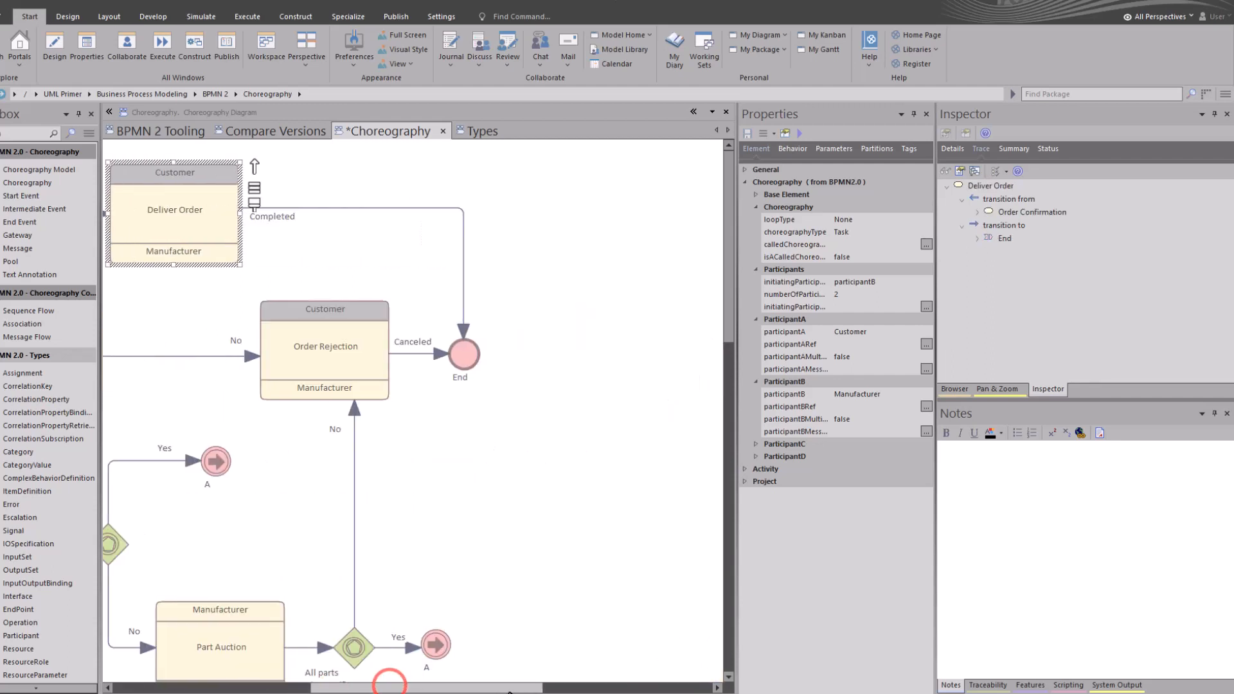
{"action": "left_click", "coordinate": [469, 376]}
{"action": "left_click_drag", "start_coordinate": [420, 683], "coordinate": [218, 684]}
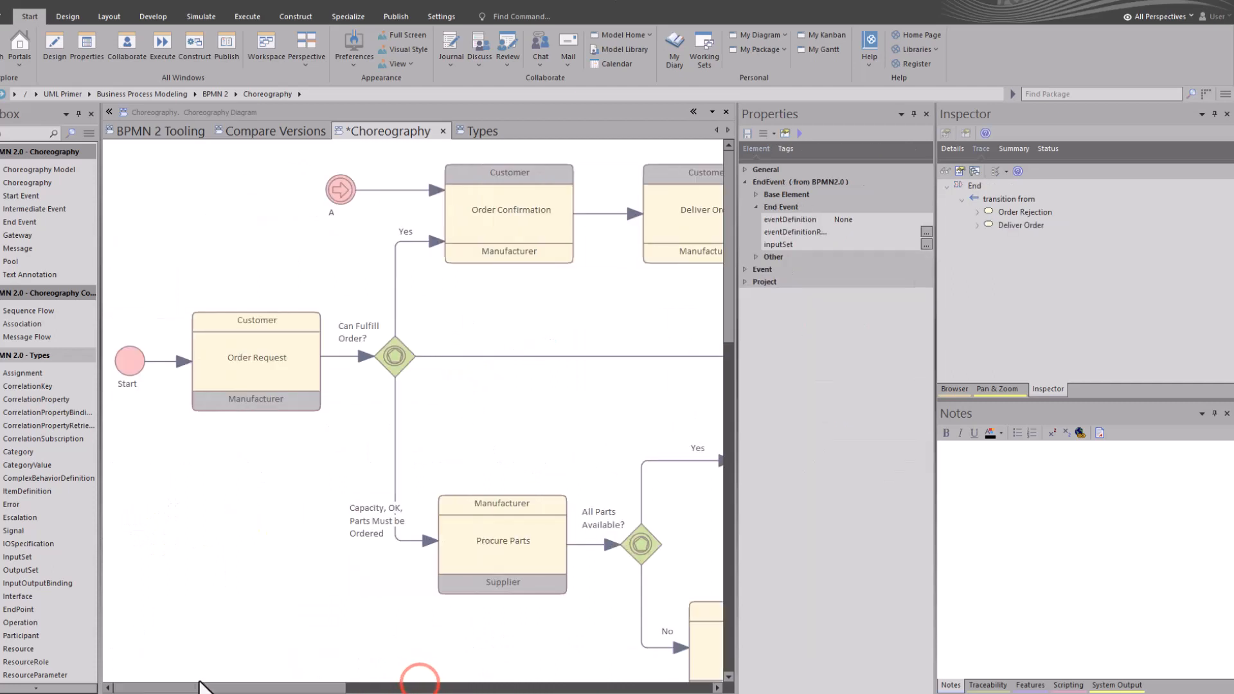
Locate the Can Fulfill Order? gateway in the diagram overview and trace its transitions to Order Confirmation, Order Rejection and Procure Parts
{"action": "left_click", "coordinate": [997, 389]}
{"action": "left_click_drag", "start_coordinate": [1019, 176], "coordinate": [978, 152]}
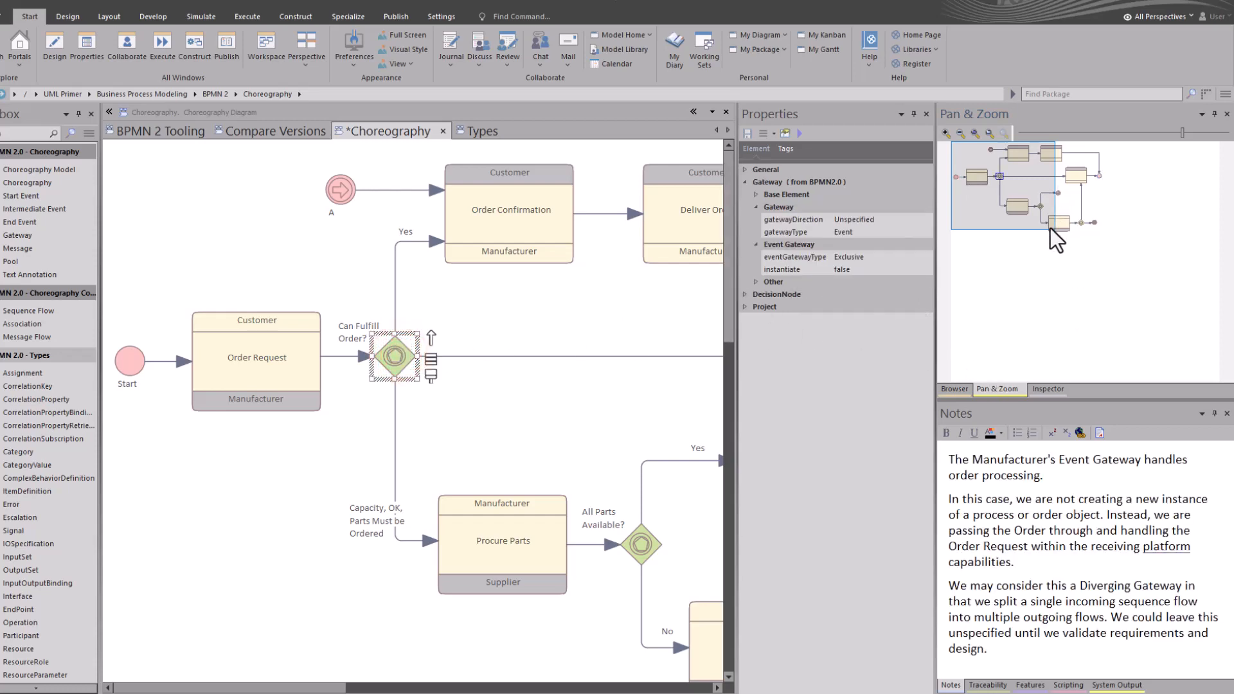
{"action": "left_click", "coordinate": [1050, 388]}
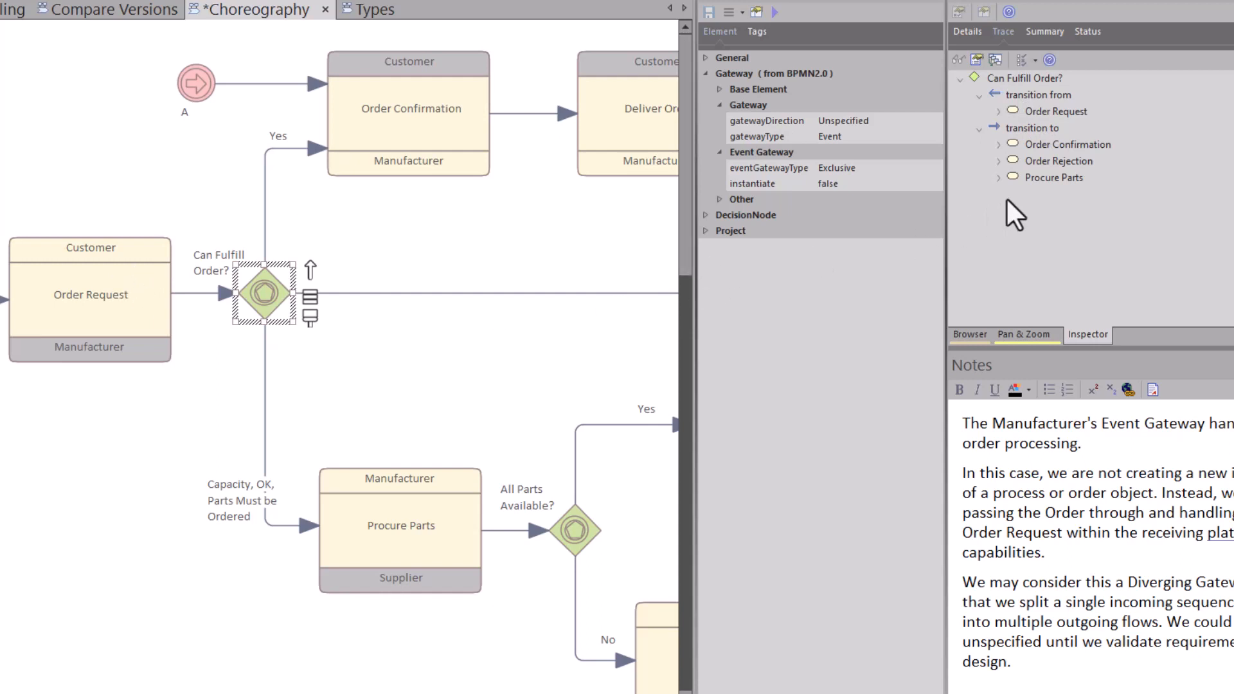
{"action": "left_click", "coordinate": [1055, 147]}
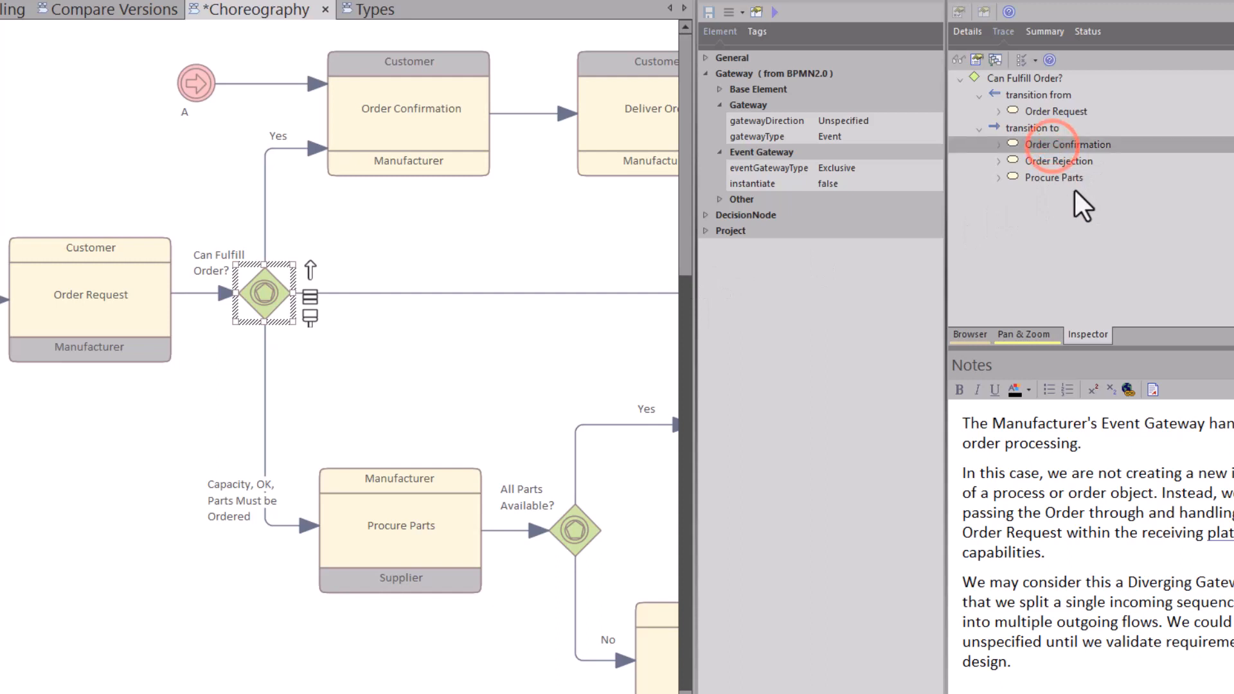
{"action": "left_click", "coordinate": [1060, 163]}
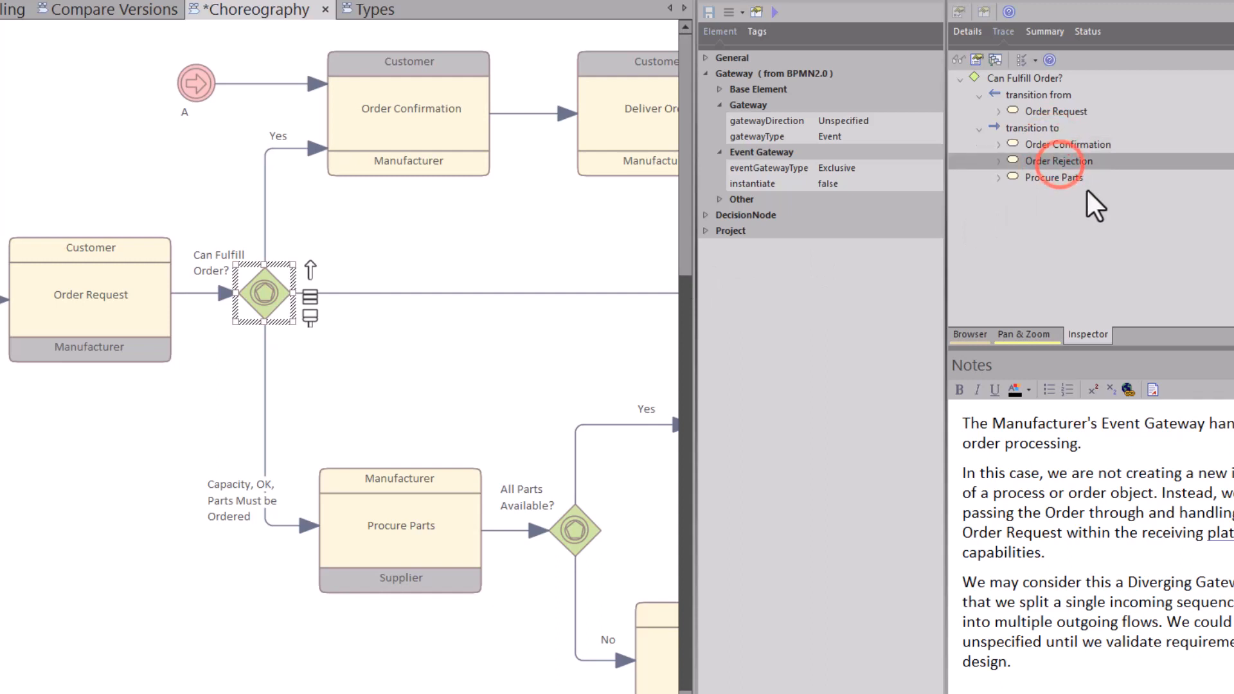
{"action": "left_click", "coordinate": [1052, 180]}
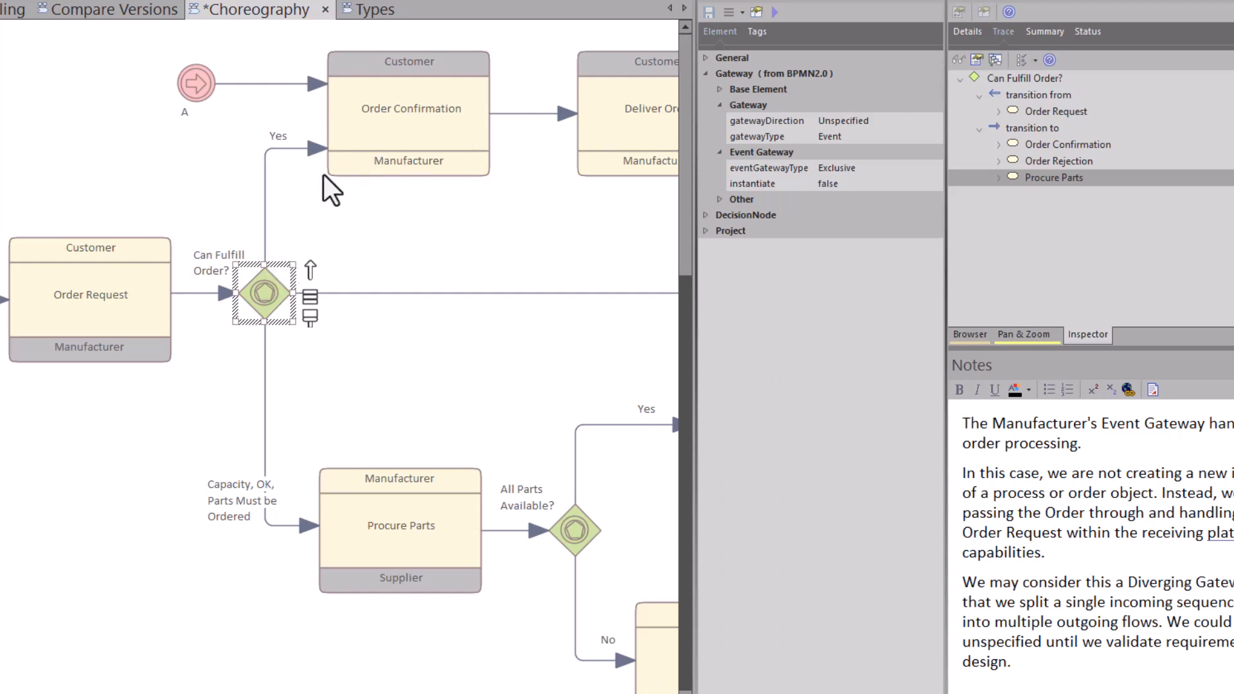
Inspect the Order Confirmation task's participantA, participantB and initiating participant properties
{"action": "left_click", "coordinate": [356, 119]}
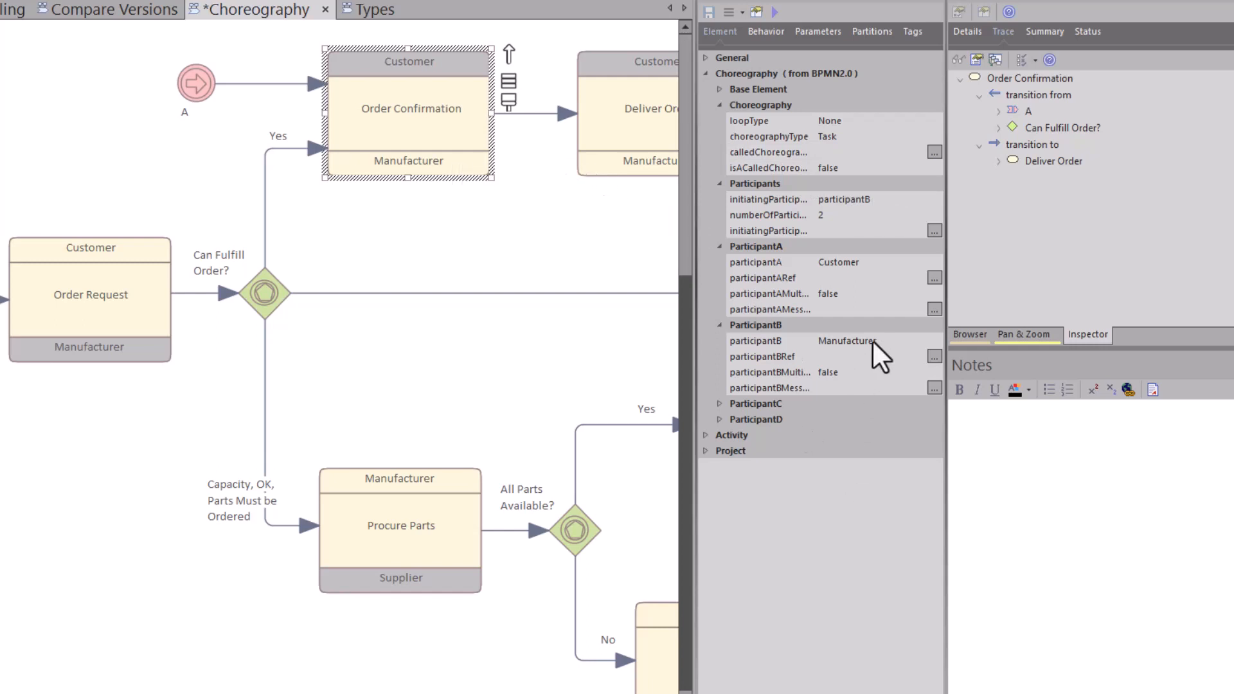
{"action": "left_click", "coordinate": [868, 261]}
{"action": "left_click", "coordinate": [882, 341]}
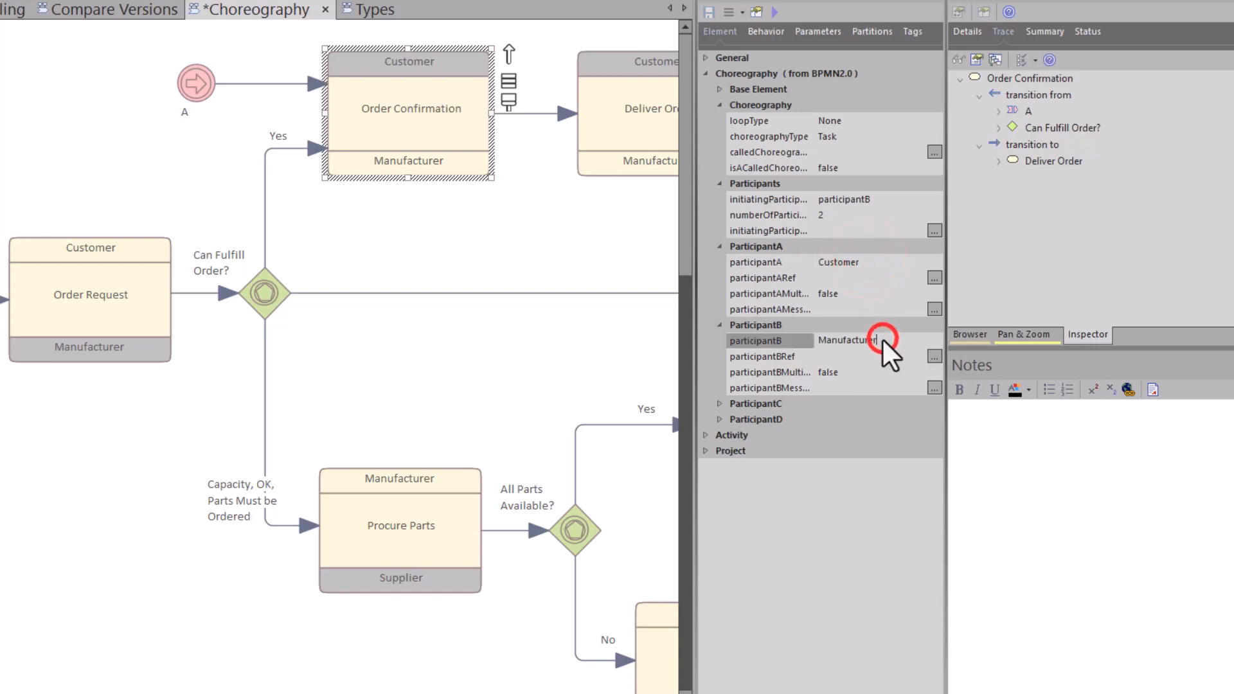
{"action": "left_click", "coordinate": [853, 201]}
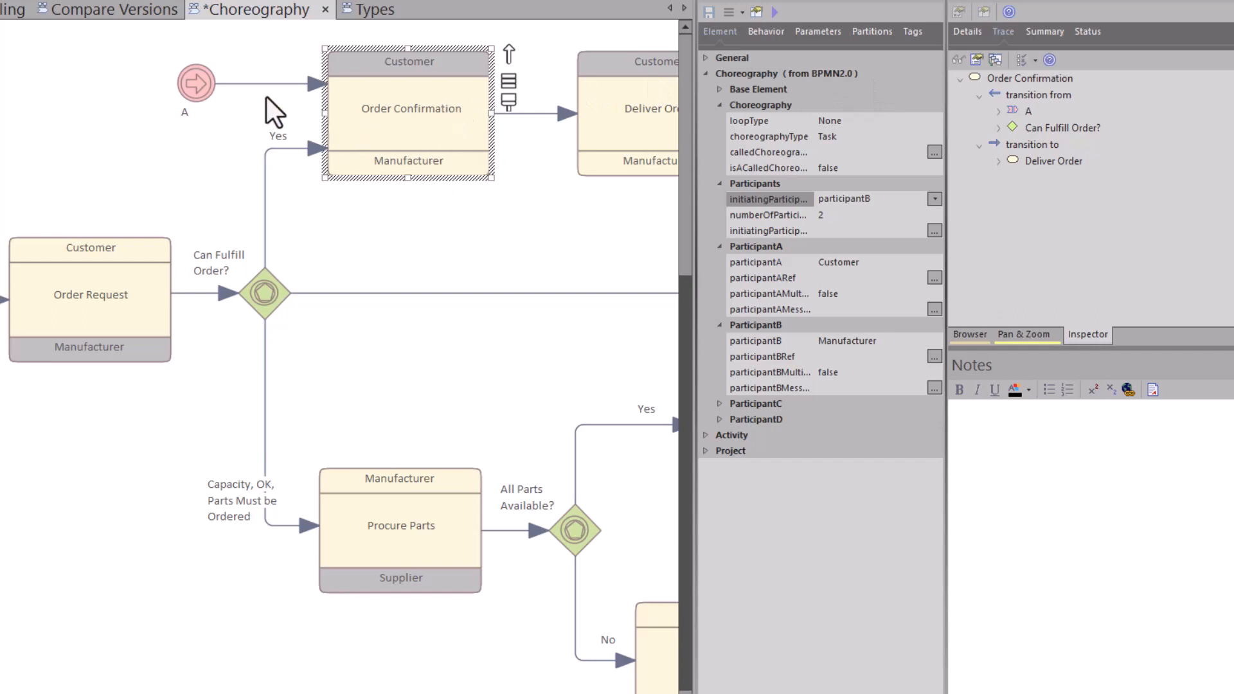
Inspect the intermediate event A that leads into Order Confirmation, and follow that task's transitions towards the End event
{"action": "left_click", "coordinate": [197, 95]}
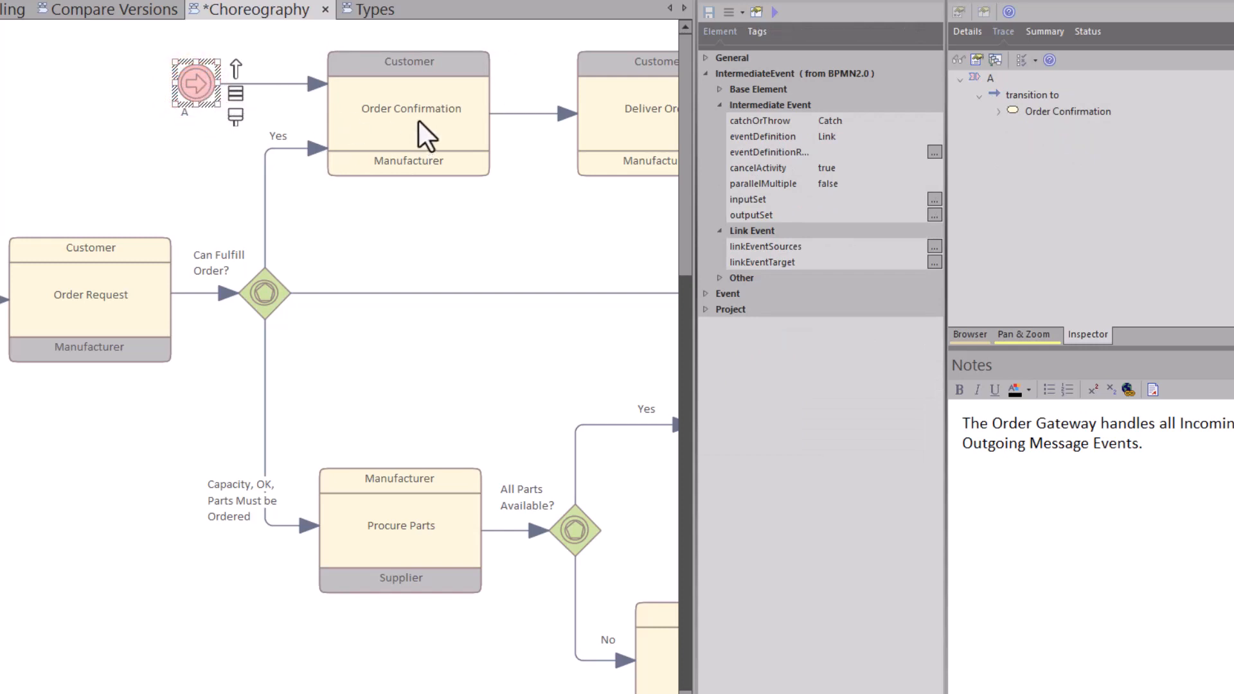
{"action": "left_click", "coordinate": [470, 102]}
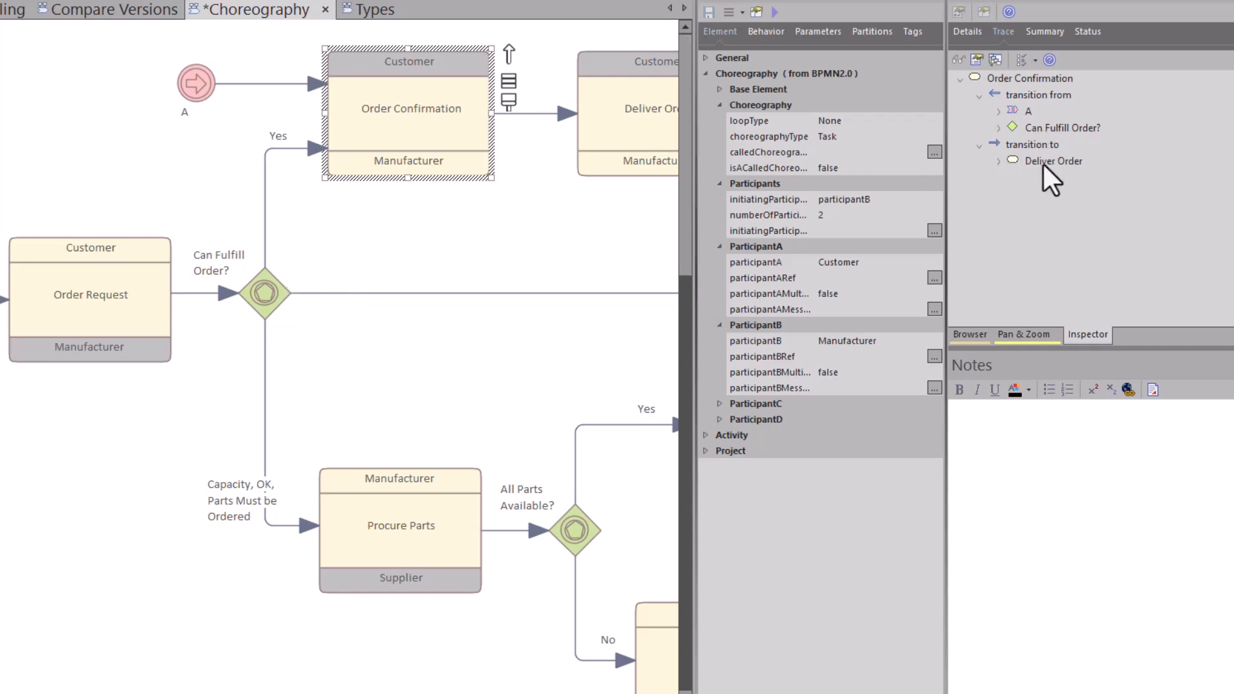
{"action": "scroll", "coordinate": [199, 367], "scroll_direction": "right", "scroll_amount": 10}
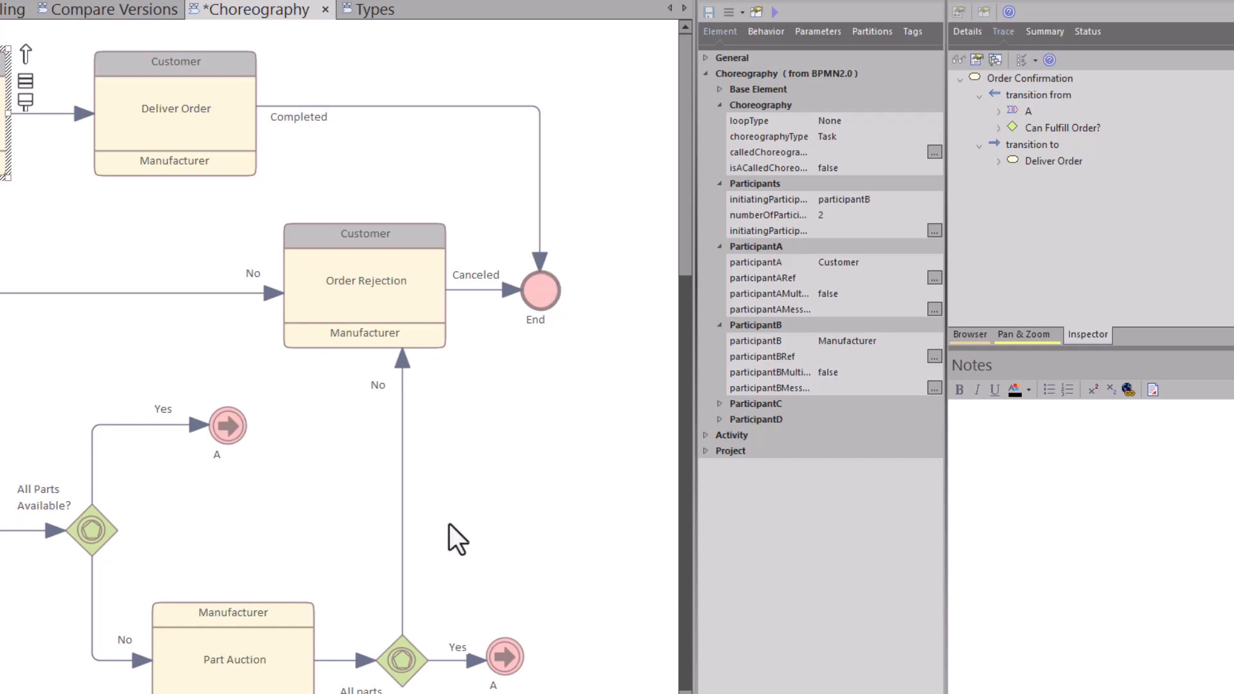
{"action": "left_click_drag", "start_coordinate": [431, 693], "coordinate": [308, 693]}
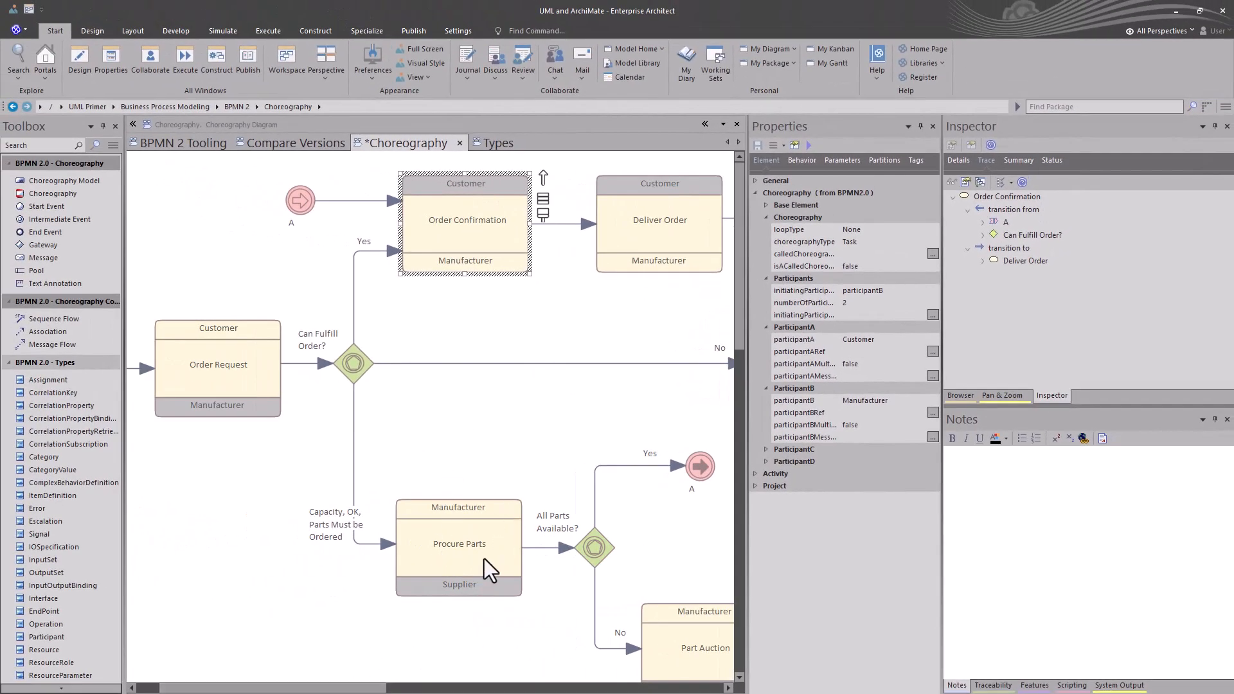
View the whole choreography diagram and inspect the Can Fulfill Order? gateway's transitions within it
{"action": "left_click", "coordinate": [455, 276]}
{"action": "scroll", "coordinate": [456, 279], "scroll_direction": "down", "scroll_amount": 3}
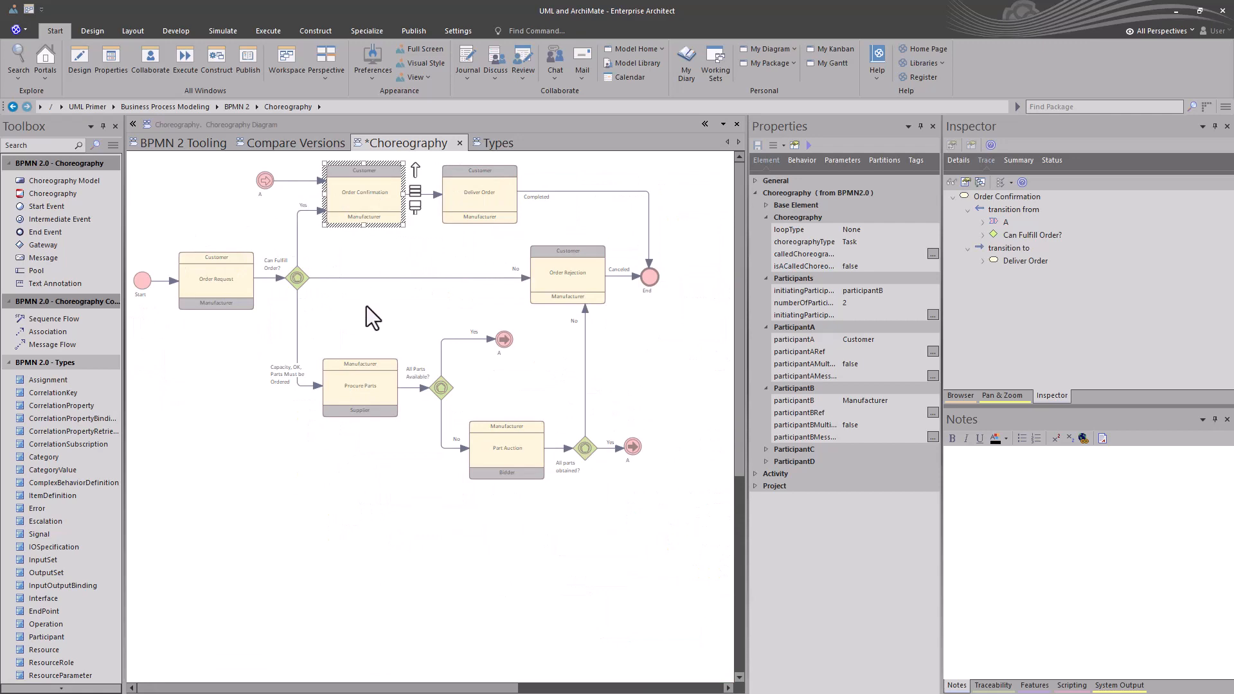
{"action": "left_click", "coordinate": [296, 276]}
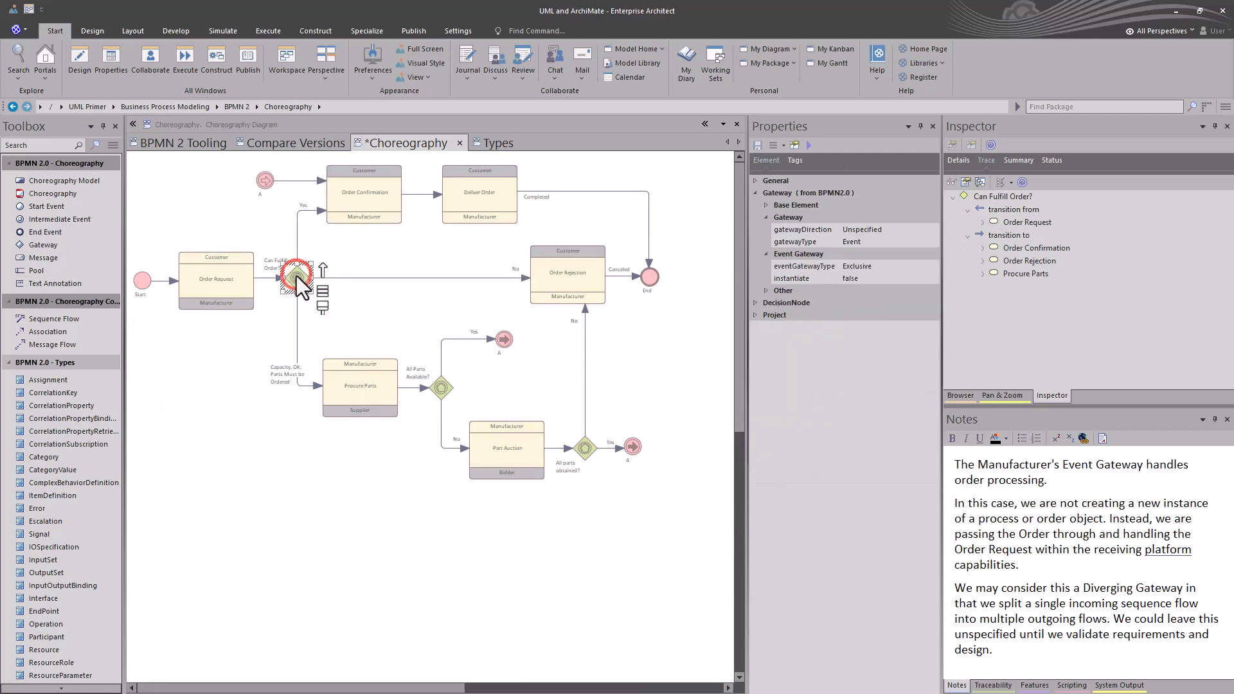
{"action": "scroll", "coordinate": [297, 276], "scroll_direction": "up", "scroll_amount": 2}
{"action": "scroll", "coordinate": [298, 275], "scroll_direction": "up", "scroll_amount": 1}
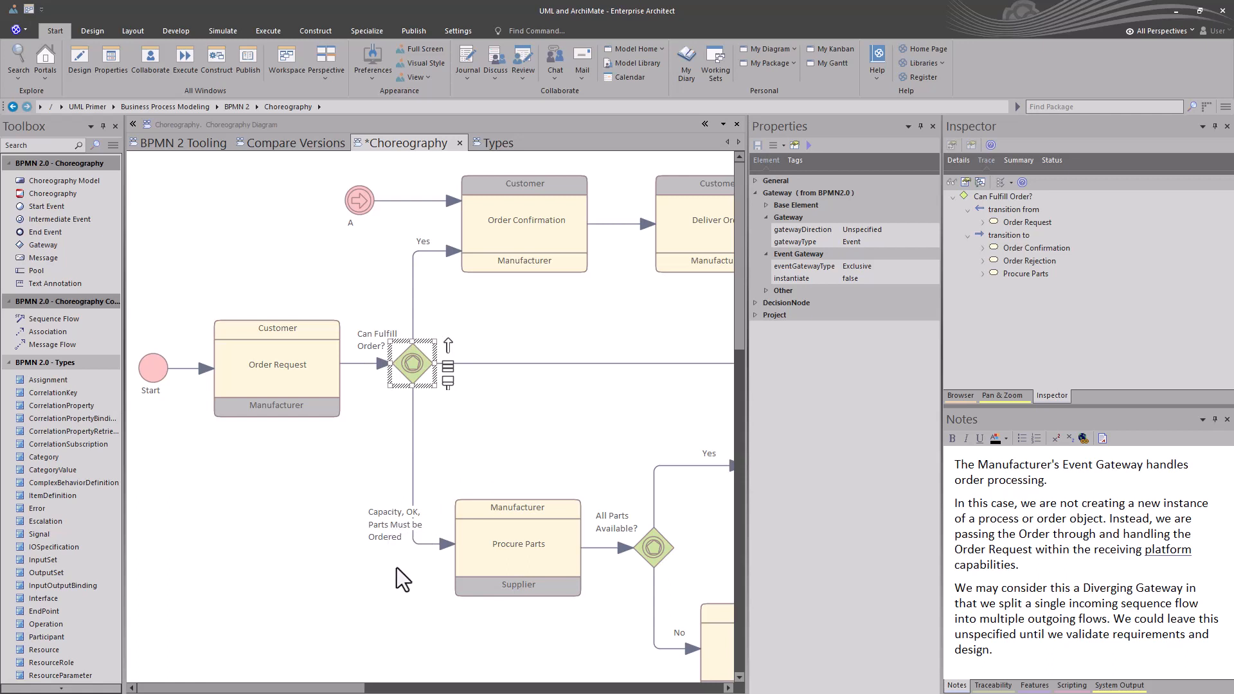
Inspect the Procure Parts task's participants and notes, and the transitions of the All Parts Available? gateway that follows it
{"action": "left_click", "coordinate": [500, 564]}
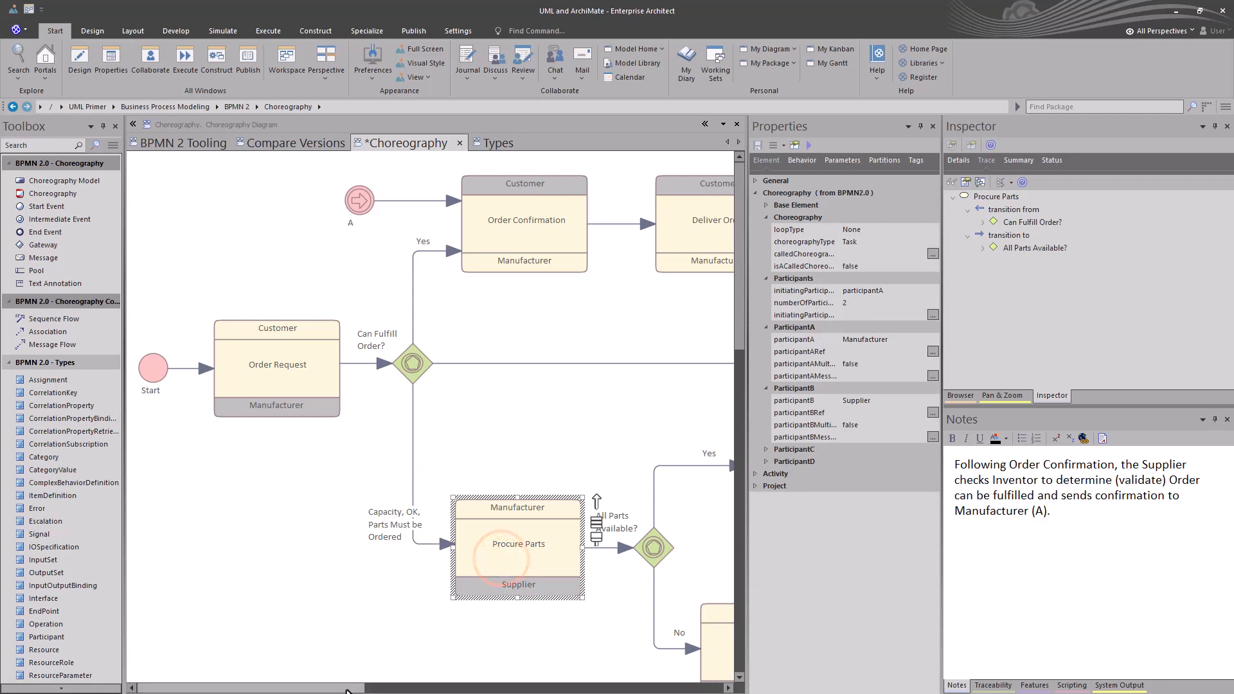
{"action": "left_click_drag", "start_coordinate": [311, 686], "coordinate": [444, 691]}
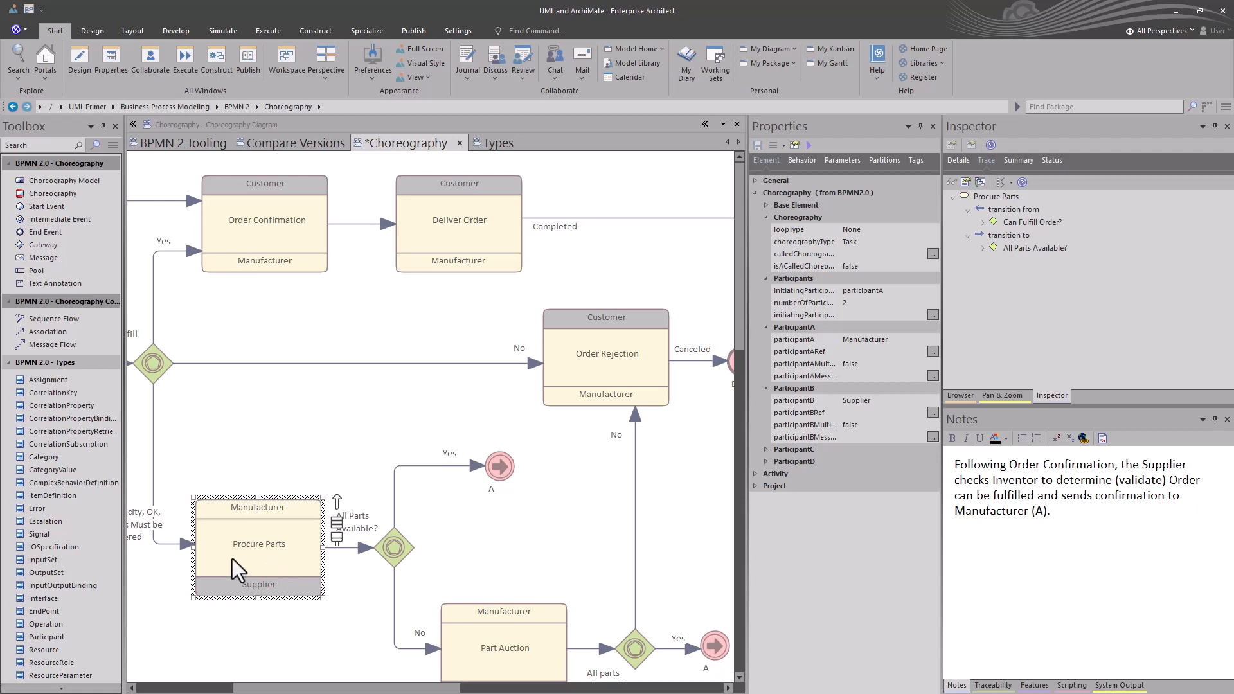
{"action": "left_click", "coordinate": [264, 566]}
{"action": "left_click", "coordinate": [259, 514]}
{"action": "left_click", "coordinate": [358, 604]}
{"action": "left_click", "coordinate": [389, 545]}
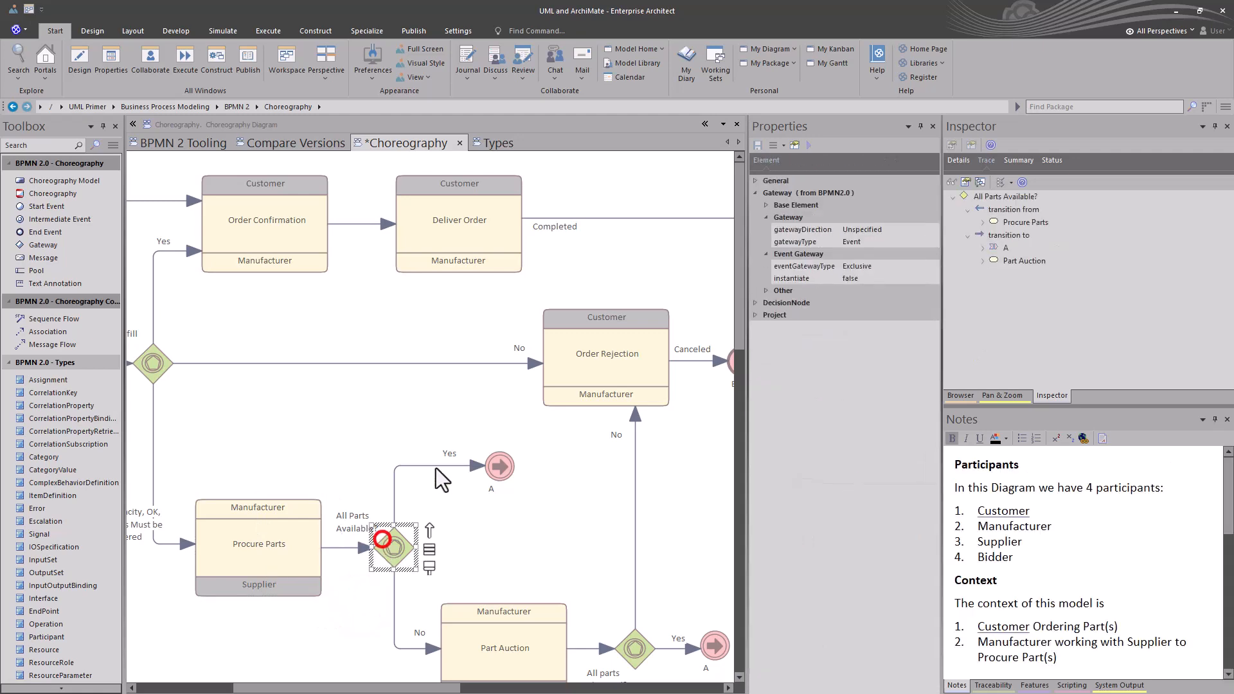
Inspect the catchOrThrow property of intermediate event A on the Yes branch of the All Parts Available? gateway
{"action": "left_click", "coordinate": [500, 468]}
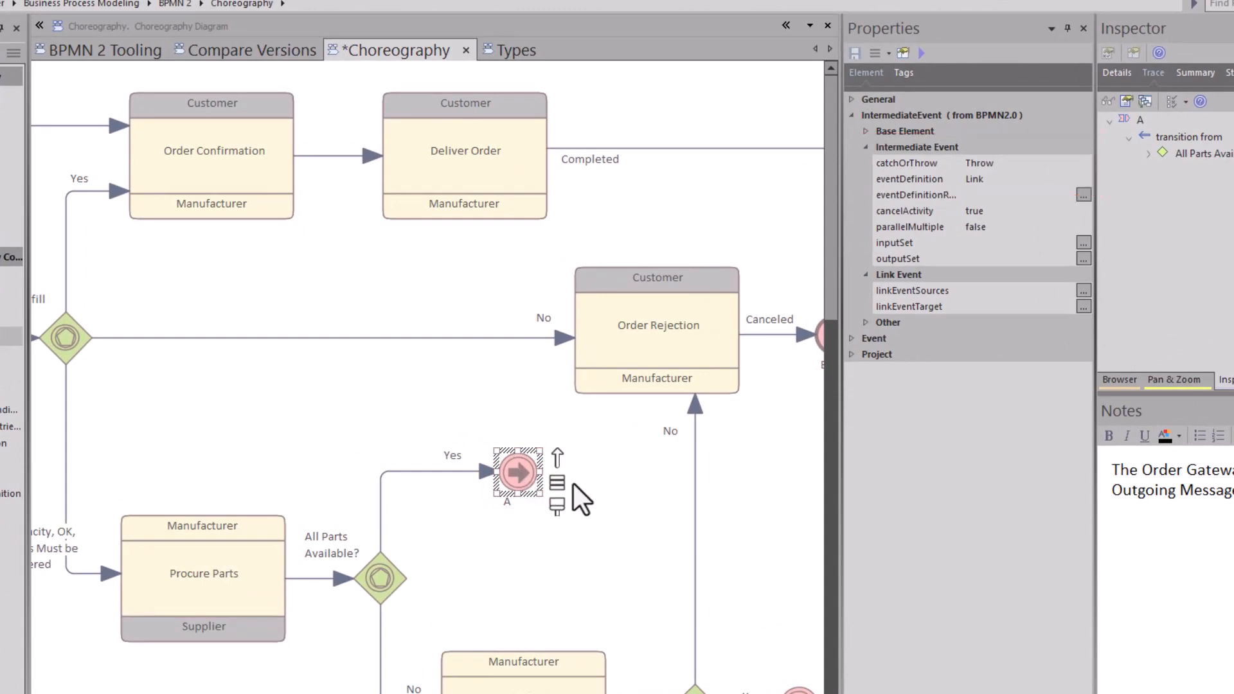
{"action": "left_click", "coordinate": [522, 531]}
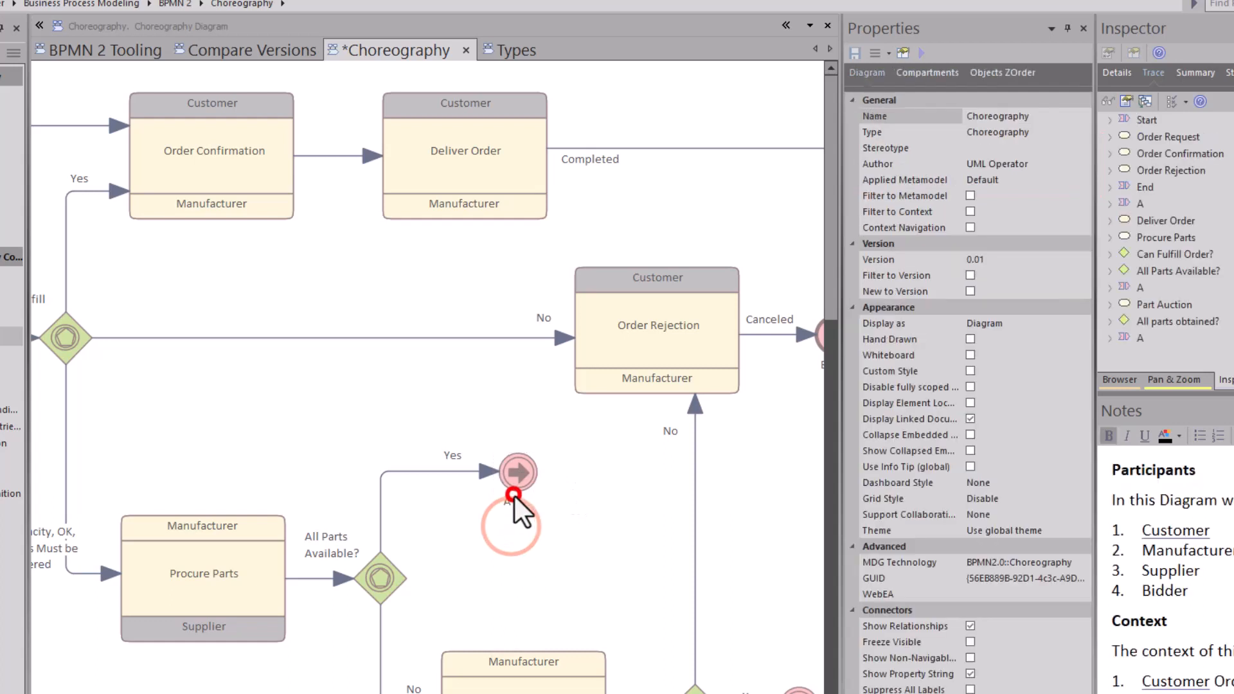
{"action": "left_click", "coordinate": [518, 477]}
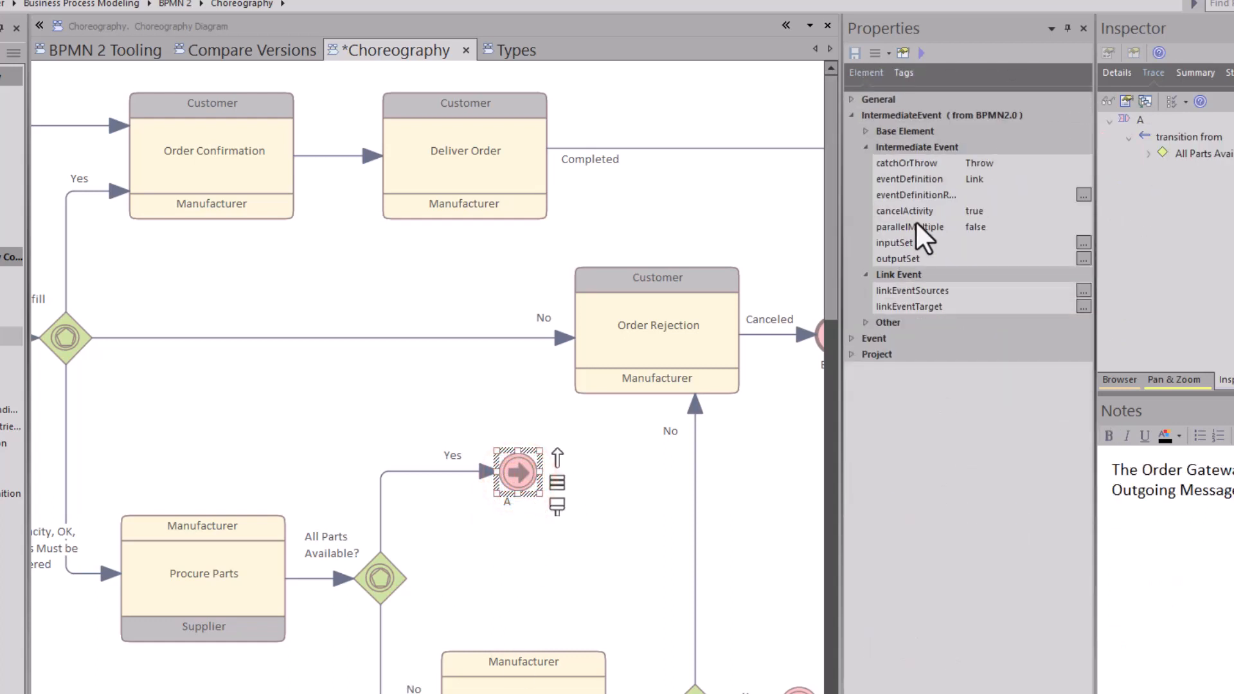
{"action": "left_click", "coordinate": [990, 162]}
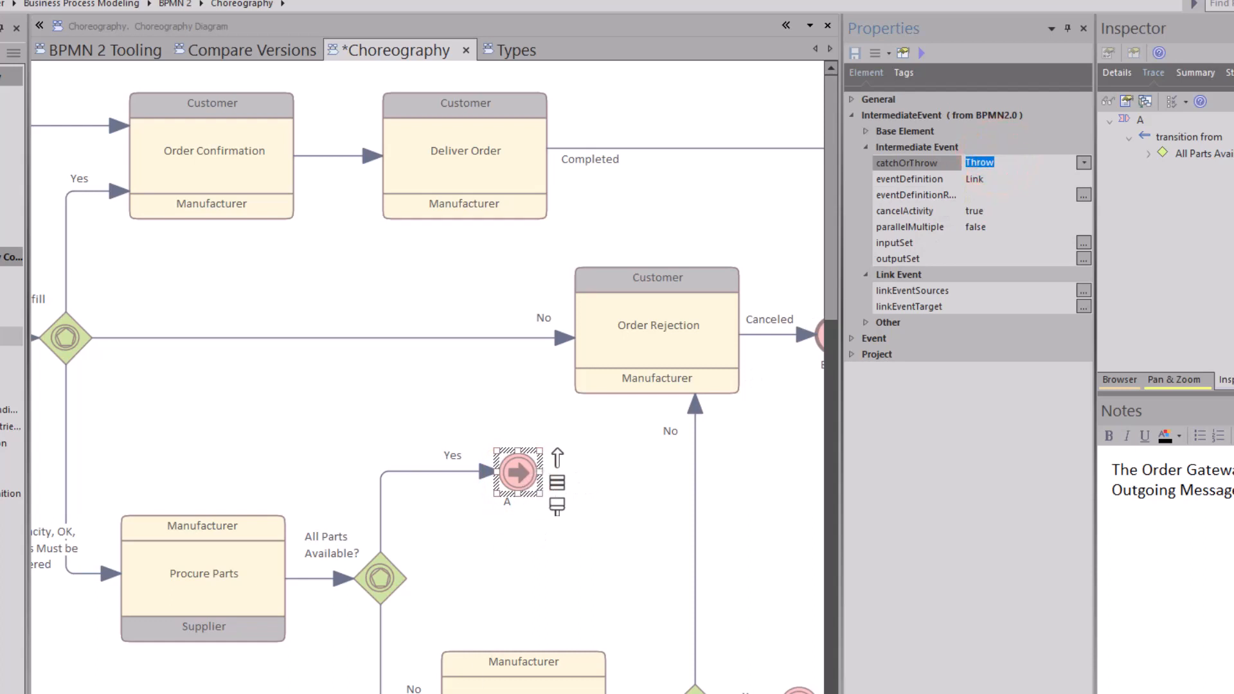
{"action": "left_click", "coordinate": [601, 584]}
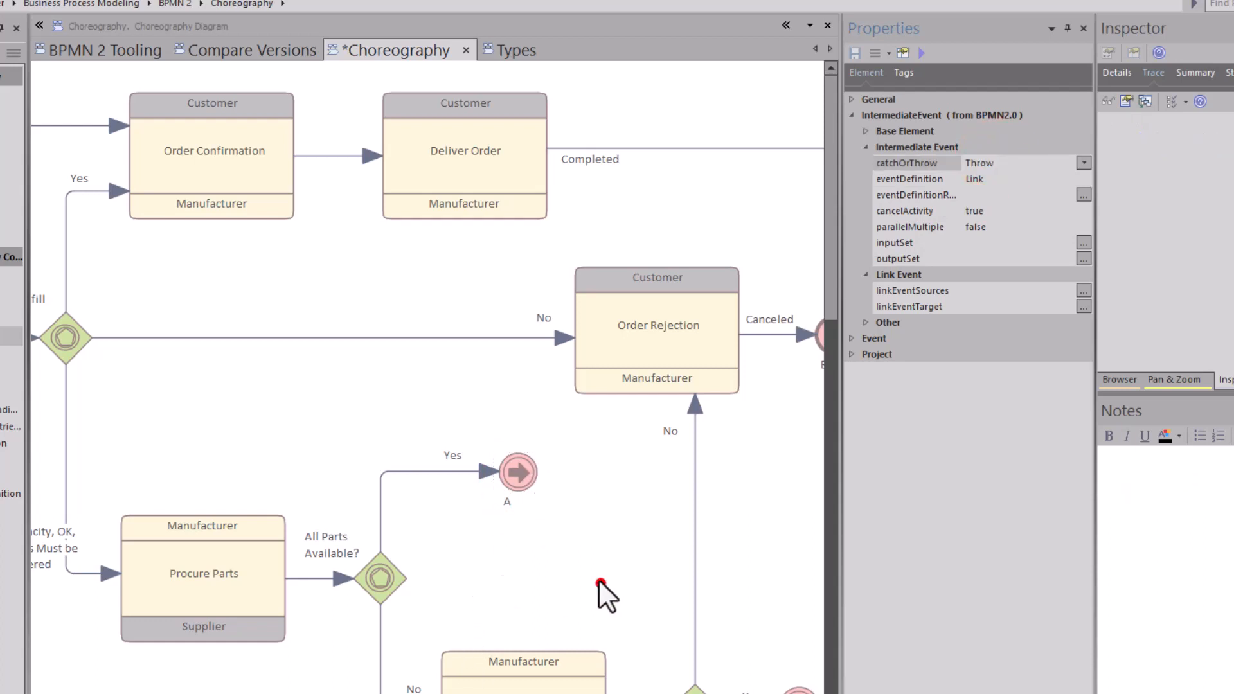
{"action": "left_click", "coordinate": [513, 458]}
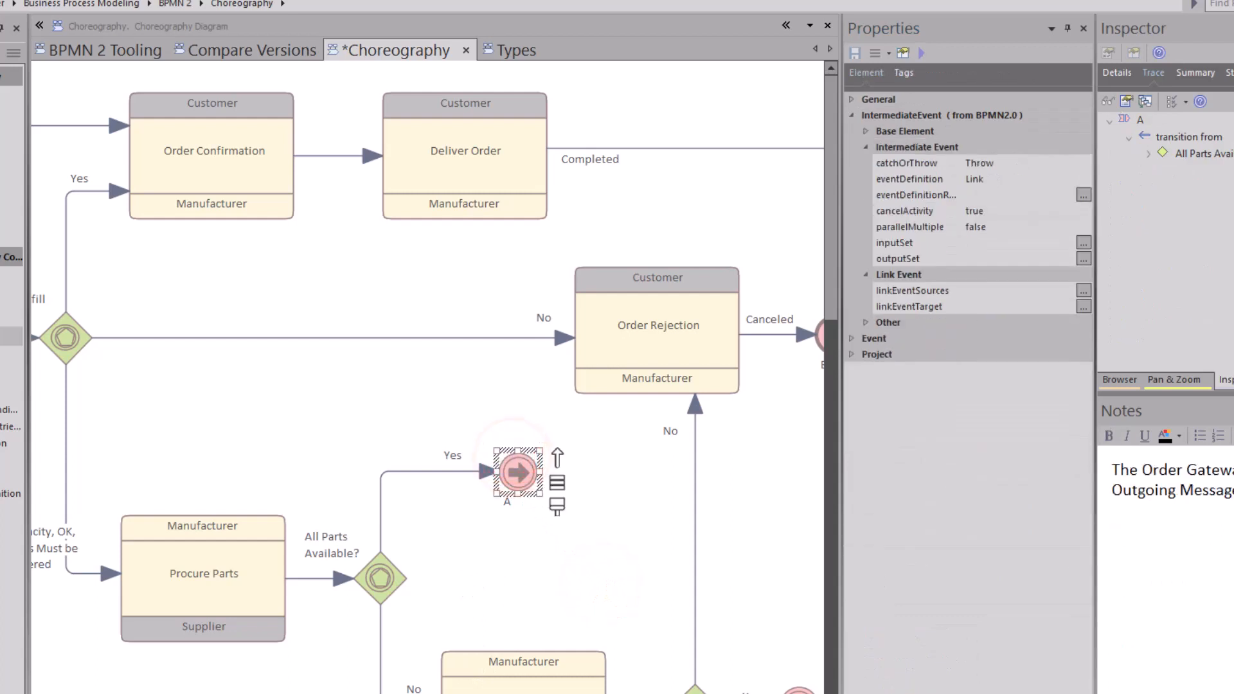
Inspect the catchOrThrow property of intermediate event A that leads into the Order Confirmation task
{"action": "left_click_drag", "start_coordinate": [528, 455], "coordinate": [213, 449]}
{"action": "left_click", "coordinate": [318, 136]}
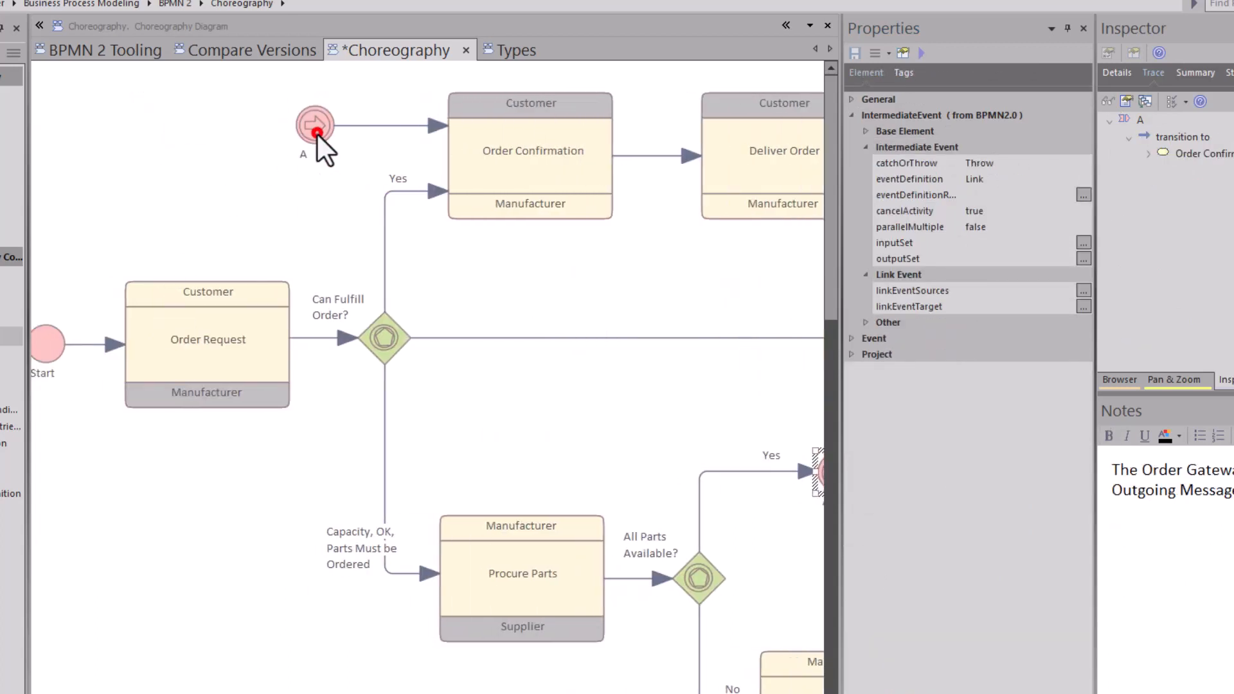
{"action": "left_click", "coordinate": [996, 160]}
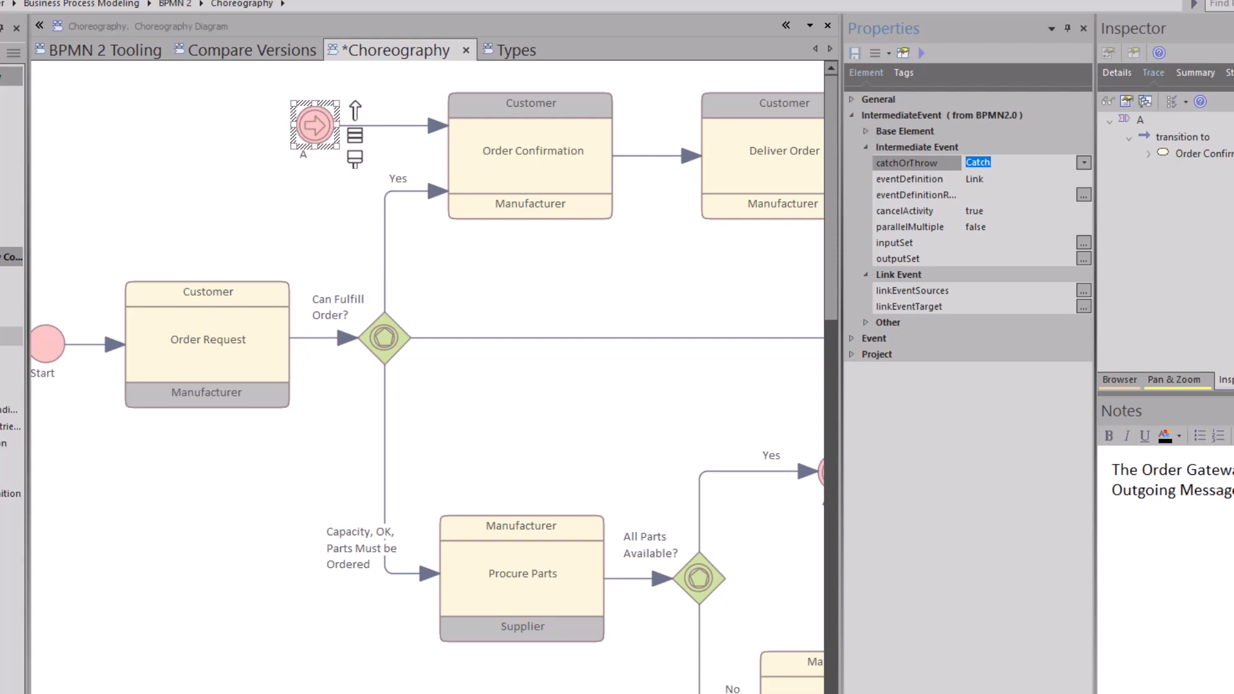
Examine the No branch of All Parts Available? through the Part Auction task to the All parts obtained? gateway
{"action": "left_click_drag", "start_coordinate": [174, 693], "coordinate": [278, 693]}
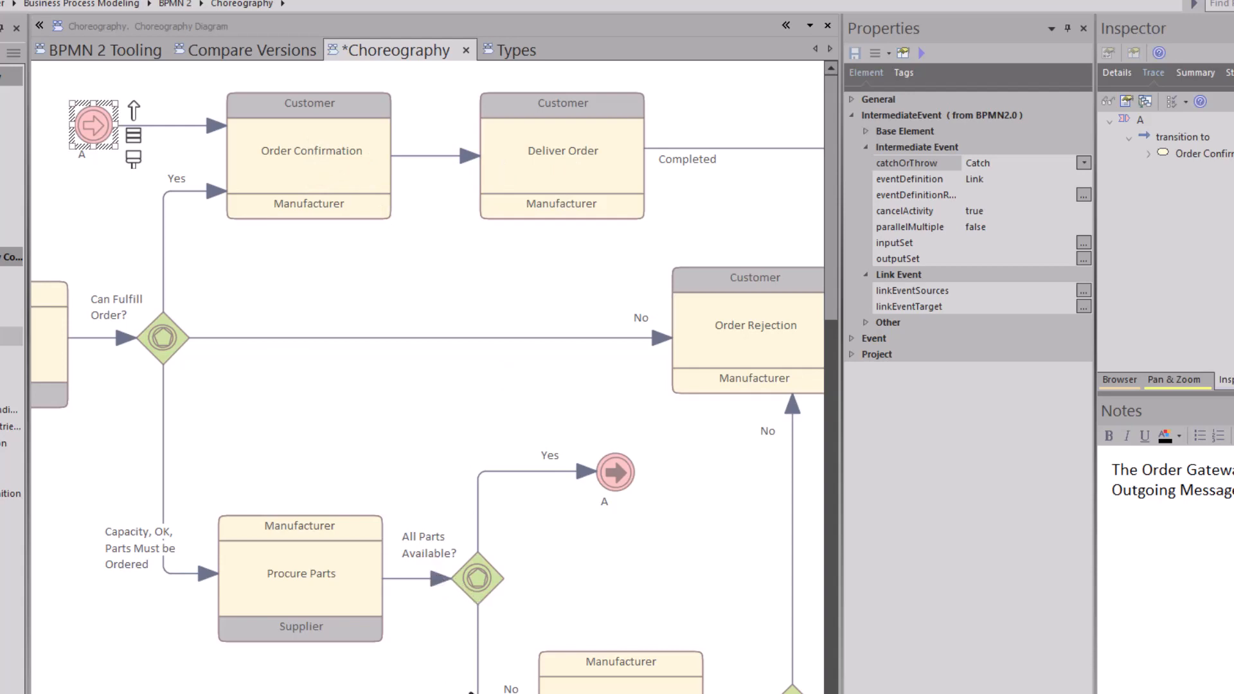
{"action": "left_click_drag", "start_coordinate": [403, 688], "coordinate": [481, 688]}
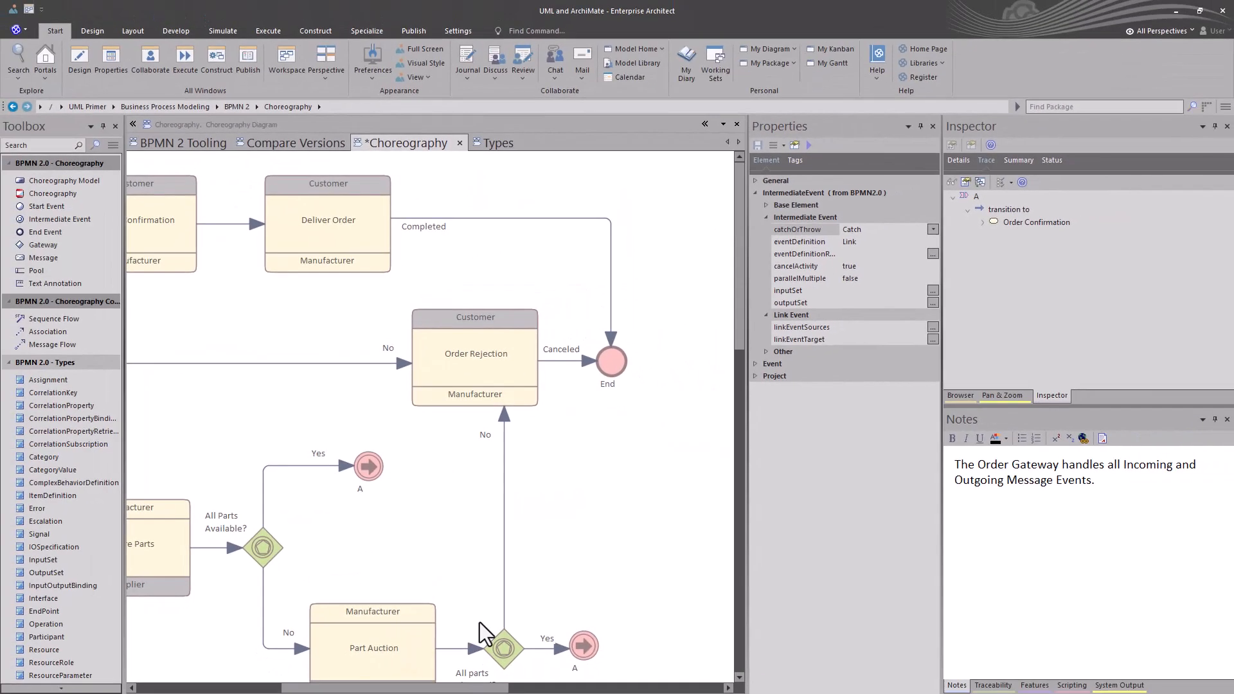
{"action": "scroll", "coordinate": [479, 621], "scroll_direction": "down", "scroll_amount": 3}
{"action": "scroll", "coordinate": [480, 621], "scroll_direction": "up", "scroll_amount": 3}
{"action": "left_click_drag", "start_coordinate": [403, 687], "coordinate": [329, 690]}
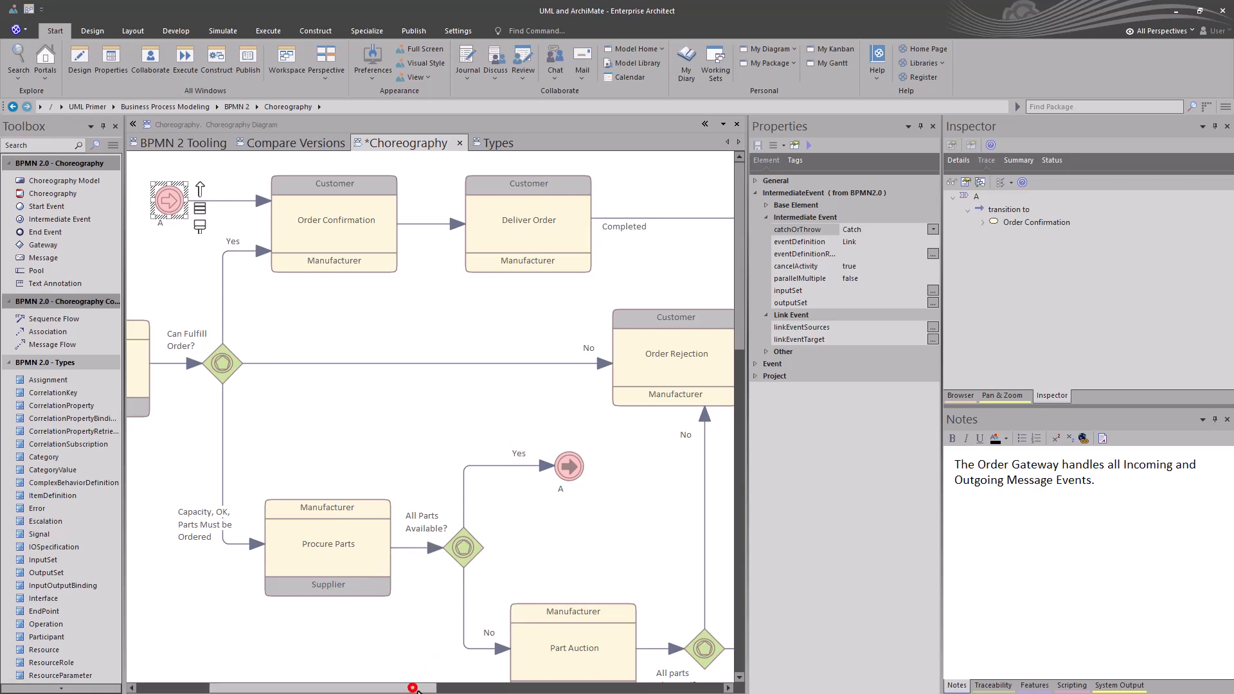
{"action": "left_click_drag", "start_coordinate": [412, 687], "coordinate": [443, 685]}
{"action": "scroll", "coordinate": [385, 579], "scroll_direction": "down", "scroll_amount": 3}
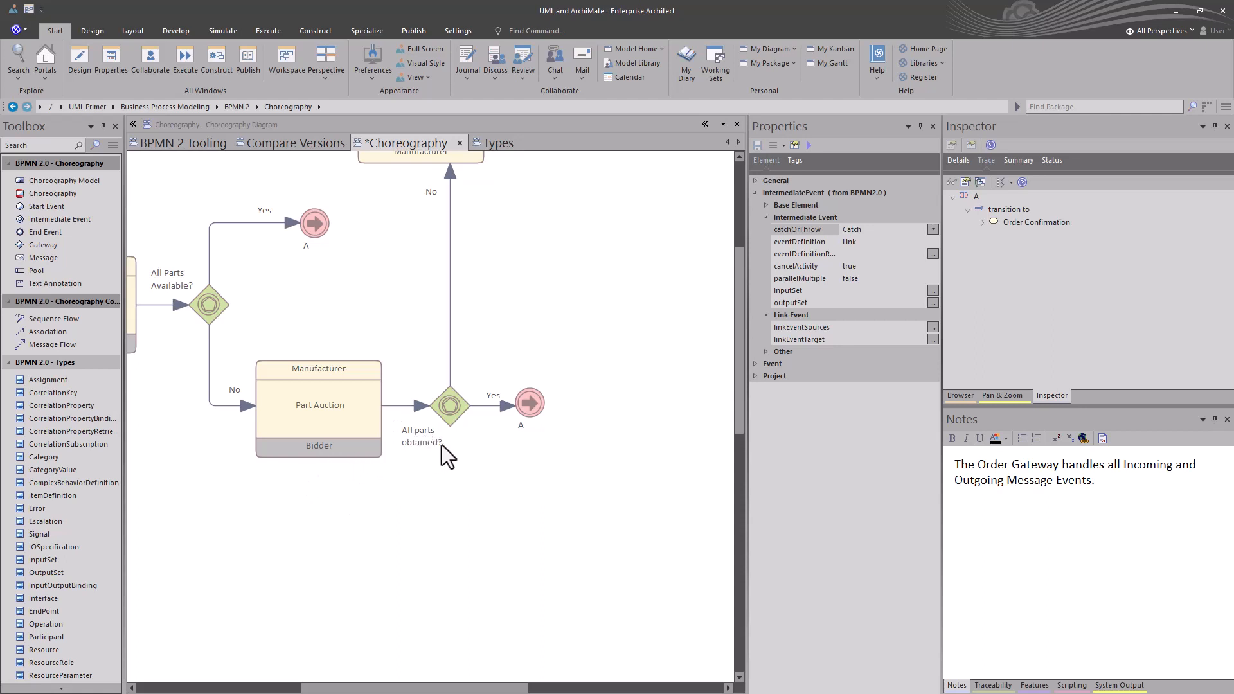
Inspect the Order Rejection task's participants, transitions and notes, and the incoming transitions of the End event
{"action": "scroll", "coordinate": [445, 423], "scroll_direction": "up", "scroll_amount": 3}
{"action": "left_click", "coordinate": [426, 371]}
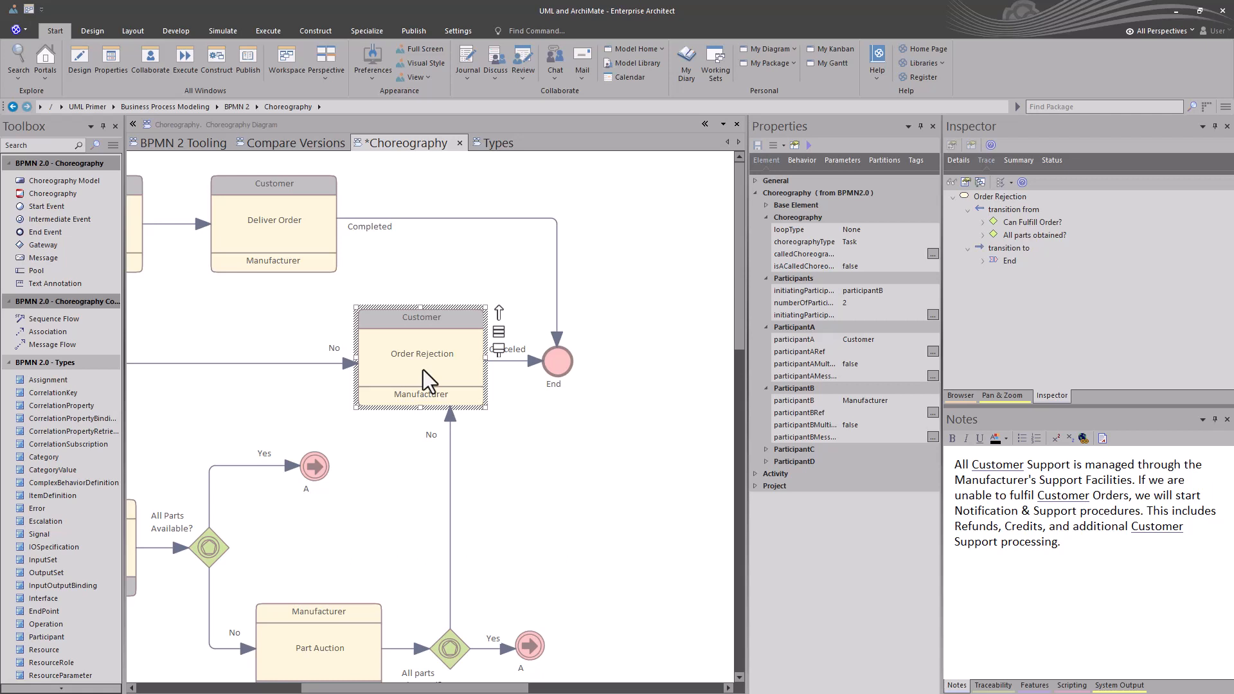
{"action": "left_click", "coordinate": [557, 366]}
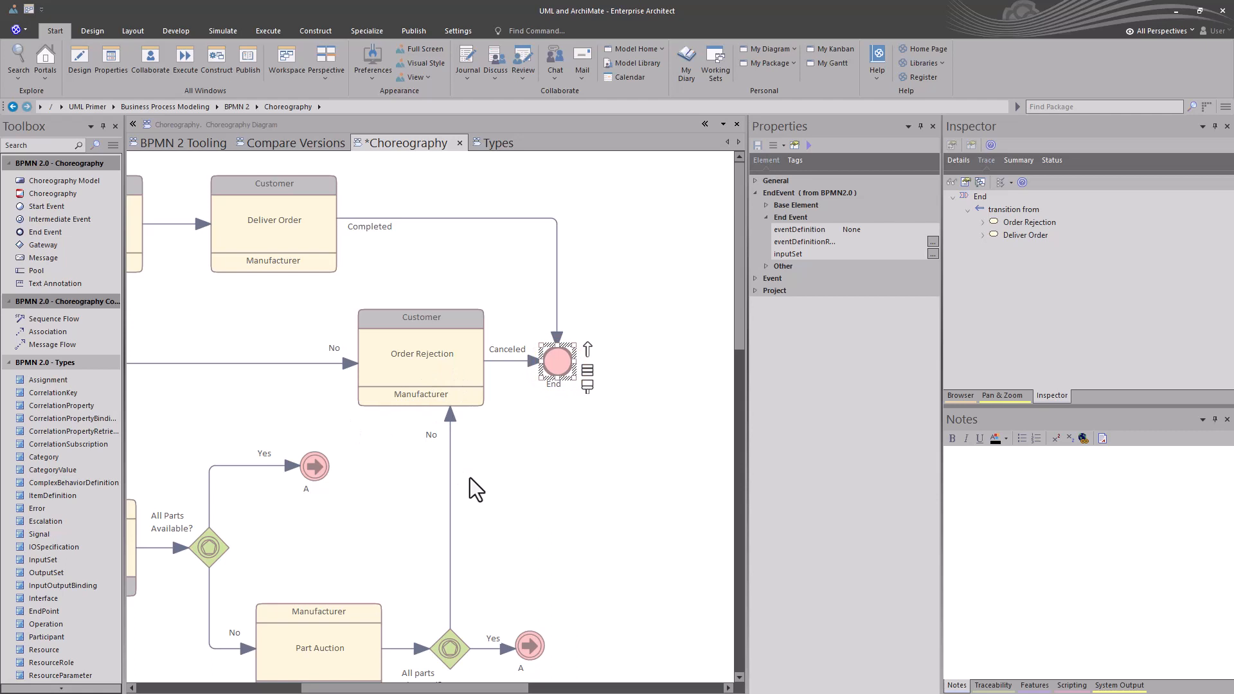
Inspect event A after the All parts obtained? gateway and follow its link to the matching event A and the Order Confirmation task
{"action": "left_click", "coordinate": [526, 646]}
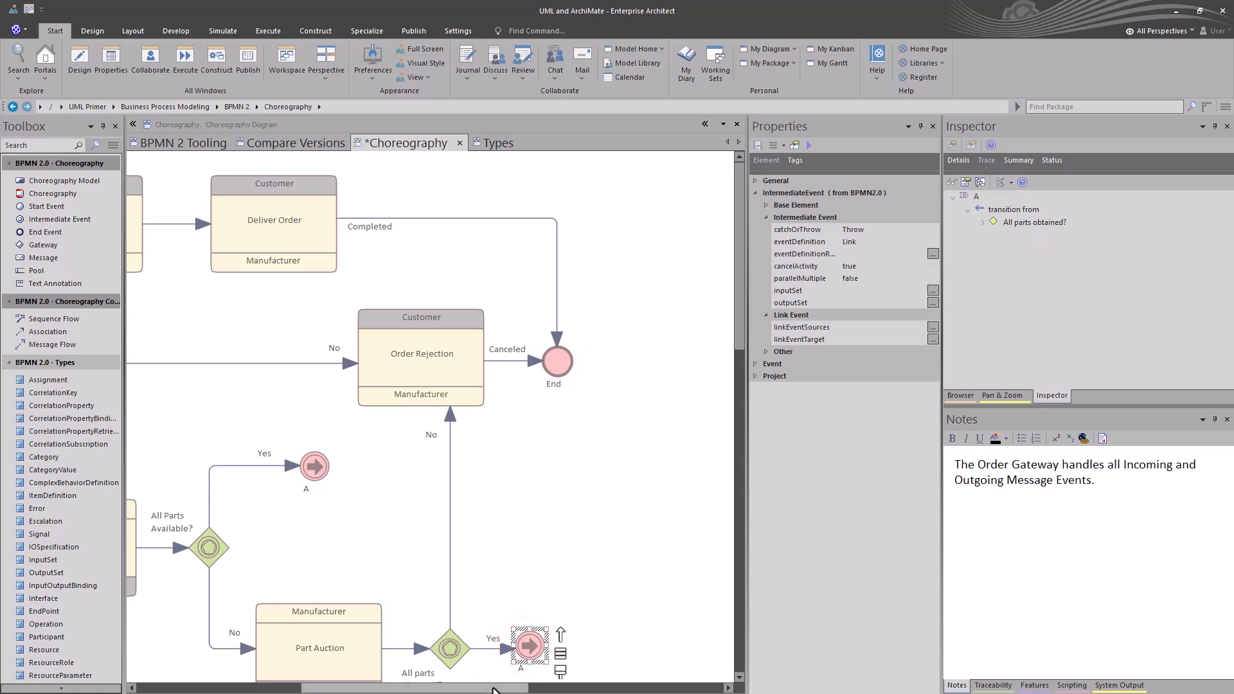
{"action": "left_click_drag", "start_coordinate": [495, 691], "coordinate": [531, 691]}
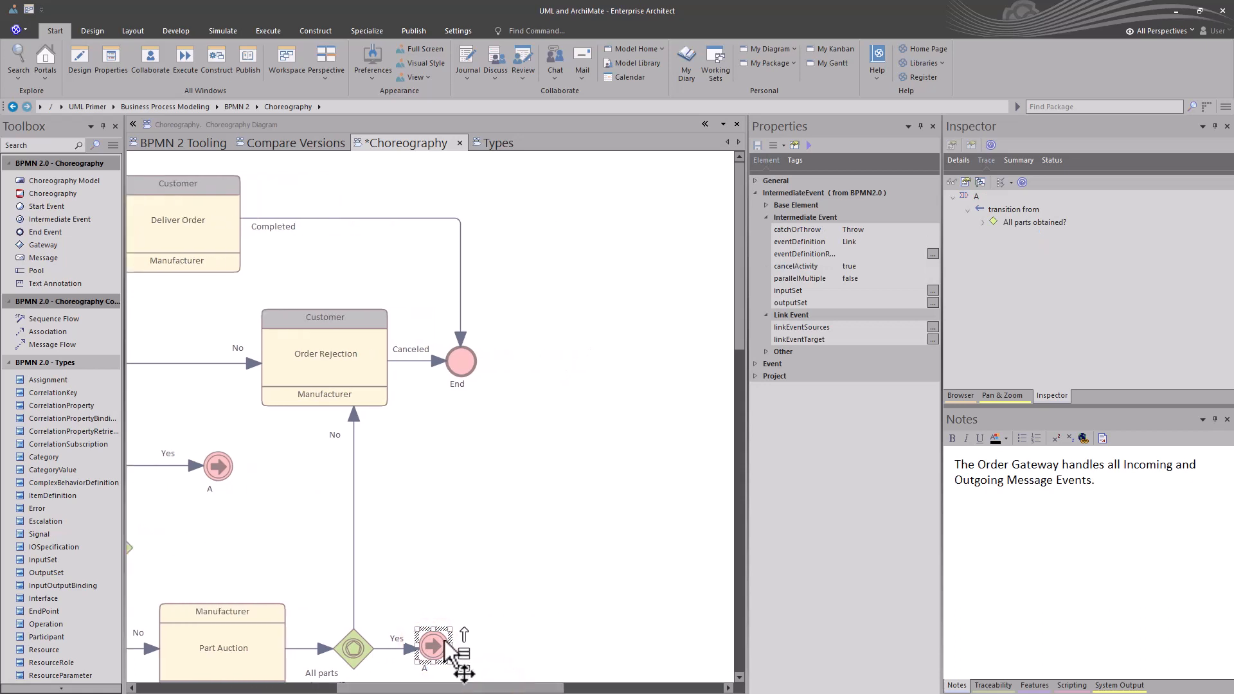
{"action": "left_click", "coordinate": [435, 687]}
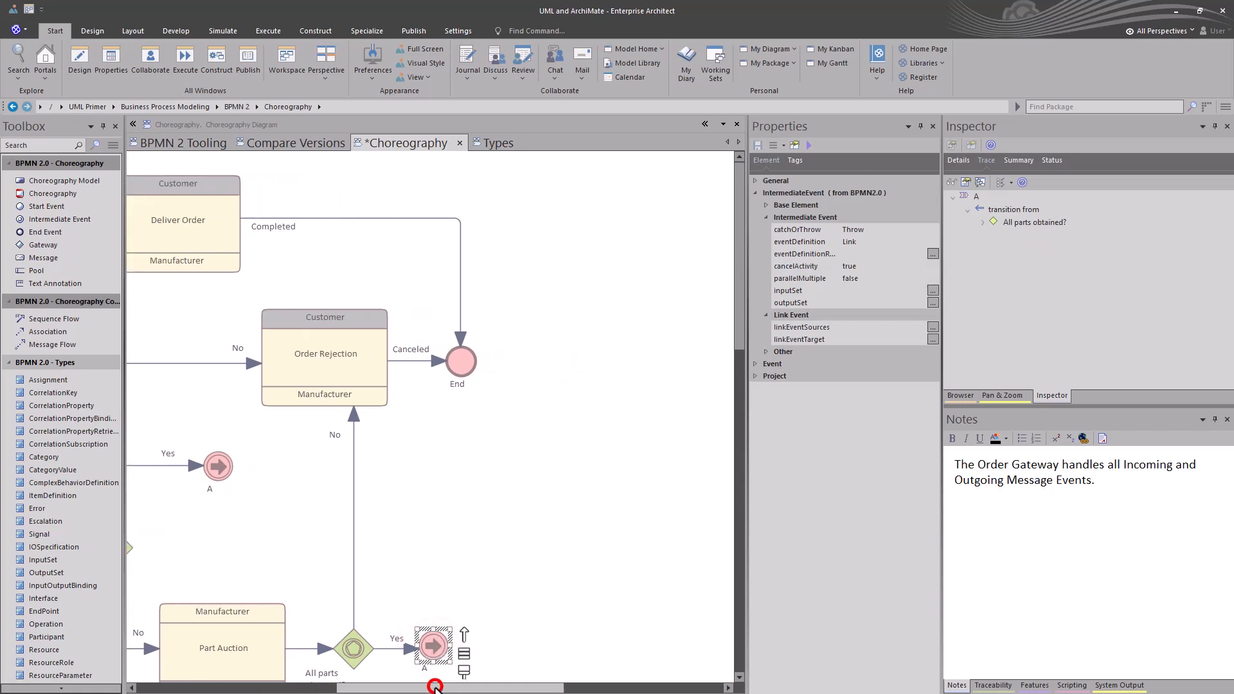
{"action": "left_click_drag", "start_coordinate": [436, 688], "coordinate": [207, 685]}
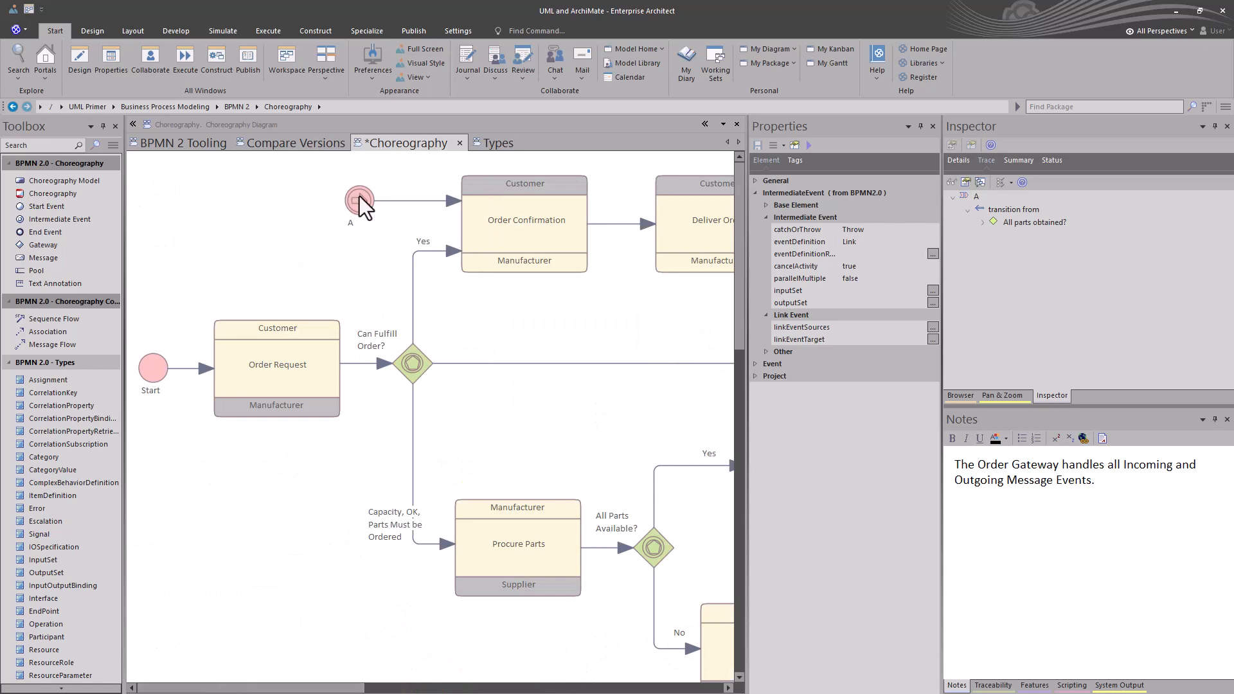
{"action": "left_click", "coordinate": [360, 197]}
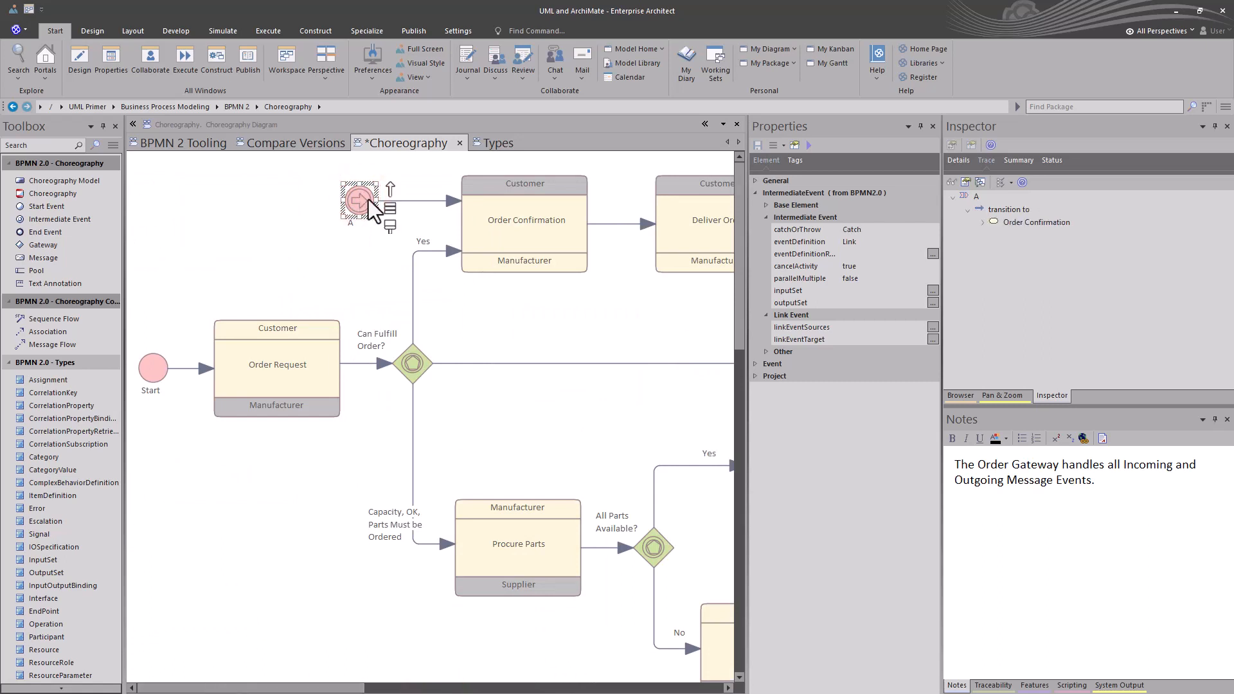
{"action": "left_click", "coordinate": [536, 209]}
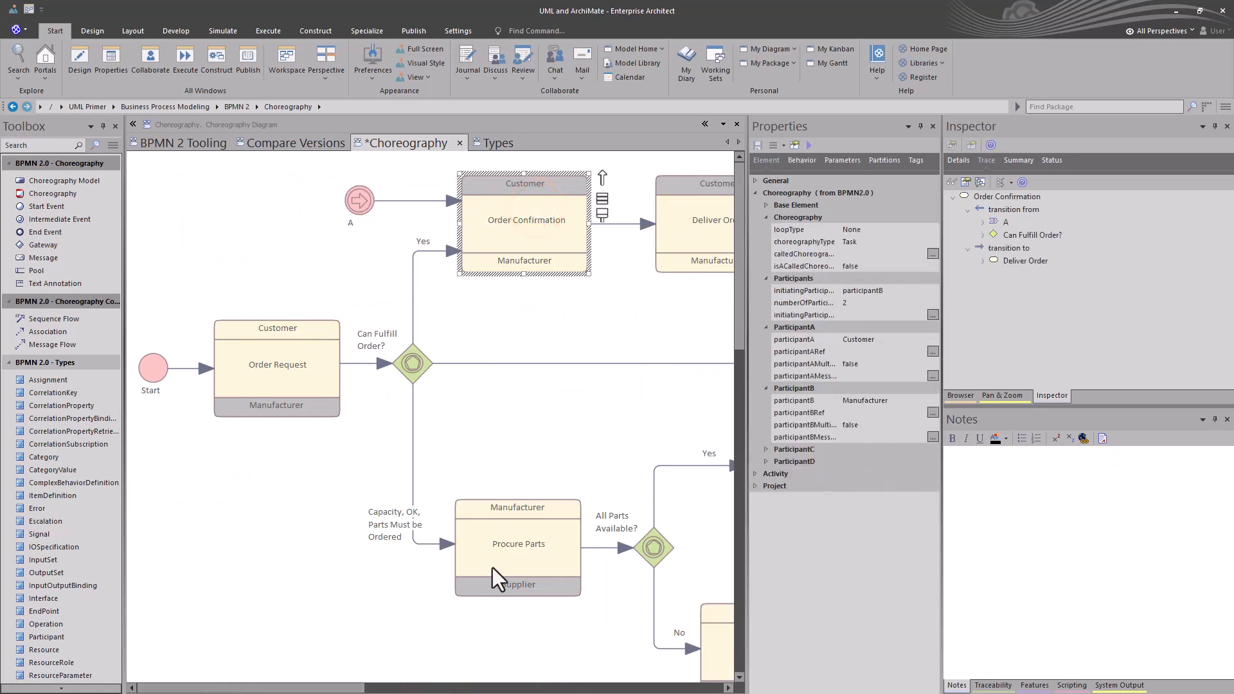
{"action": "left_click_drag", "start_coordinate": [339, 686], "coordinate": [493, 686]}
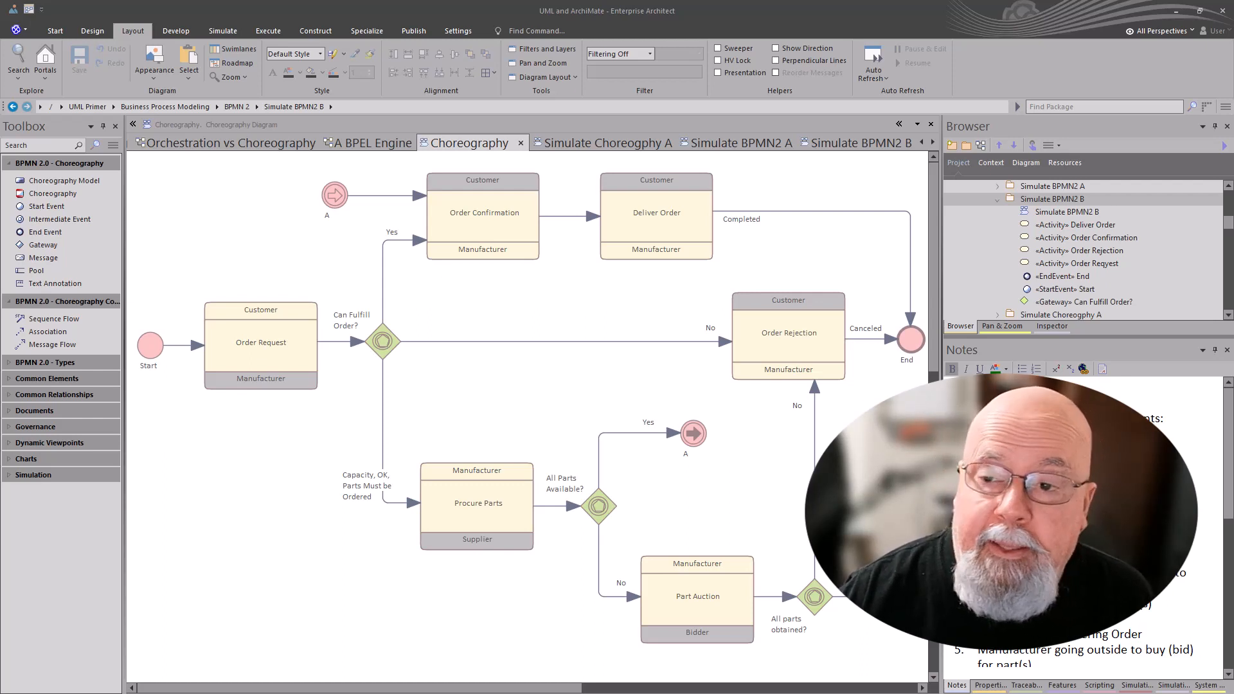
Run a manual simulation of the Choreography diagram, taking the Yes branch from Can Fulfill Order? to Order Confirmation
{"action": "right_click", "coordinate": [264, 448]}
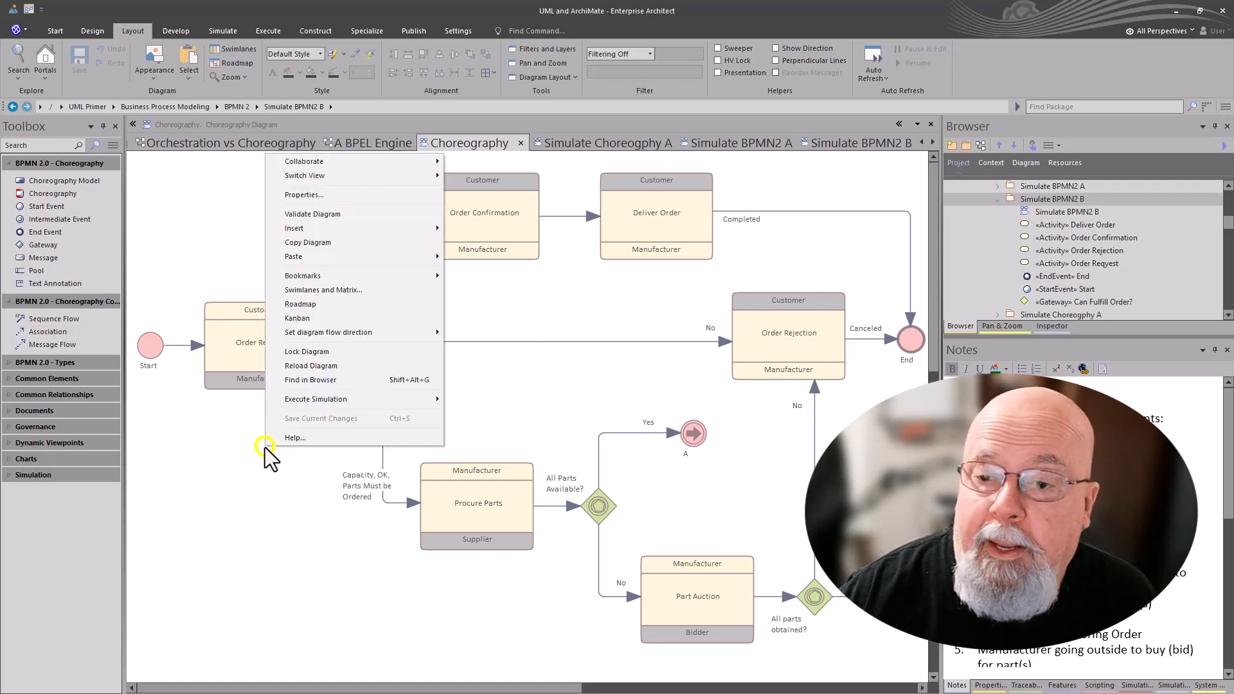
{"action": "left_click", "coordinate": [329, 400]}
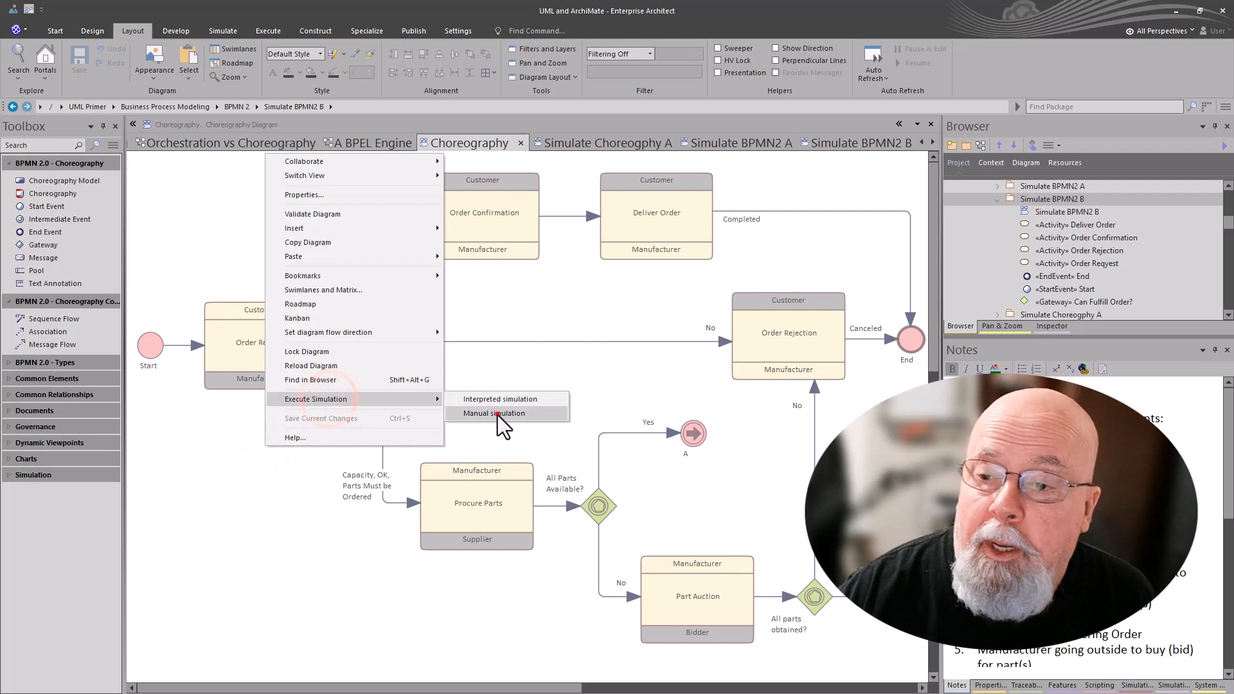
{"action": "left_click", "coordinate": [502, 415]}
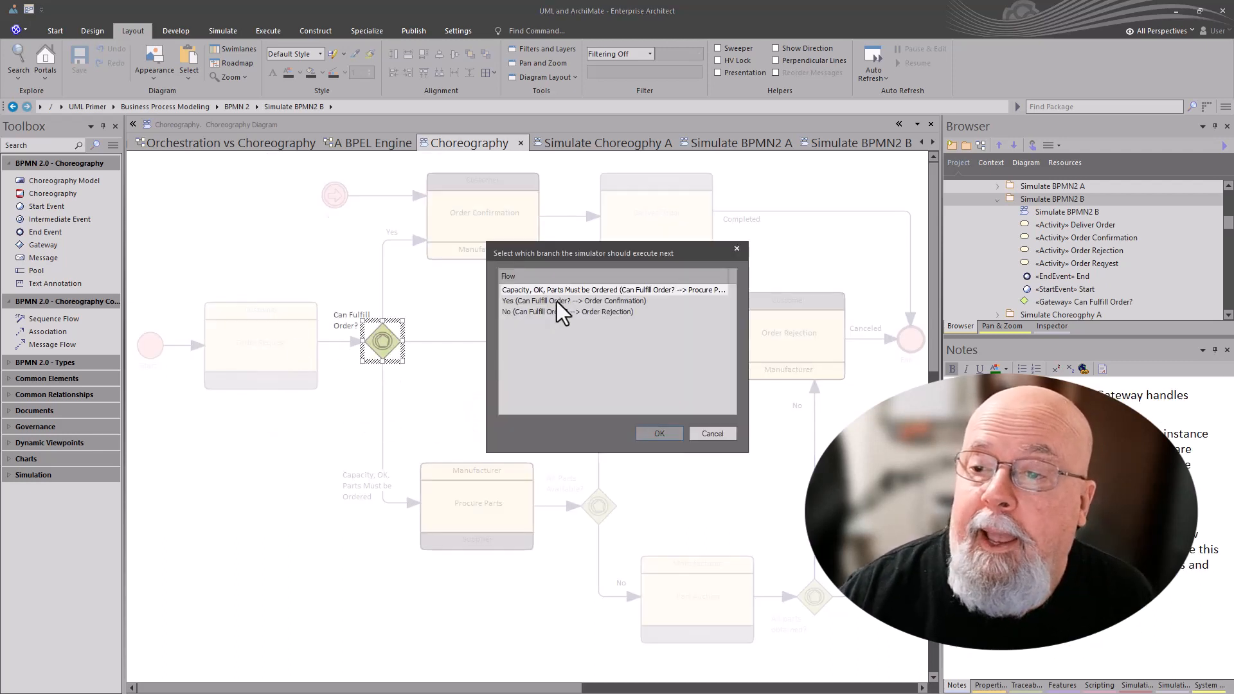
{"action": "left_click", "coordinate": [558, 301]}
{"action": "left_click", "coordinate": [657, 439]}
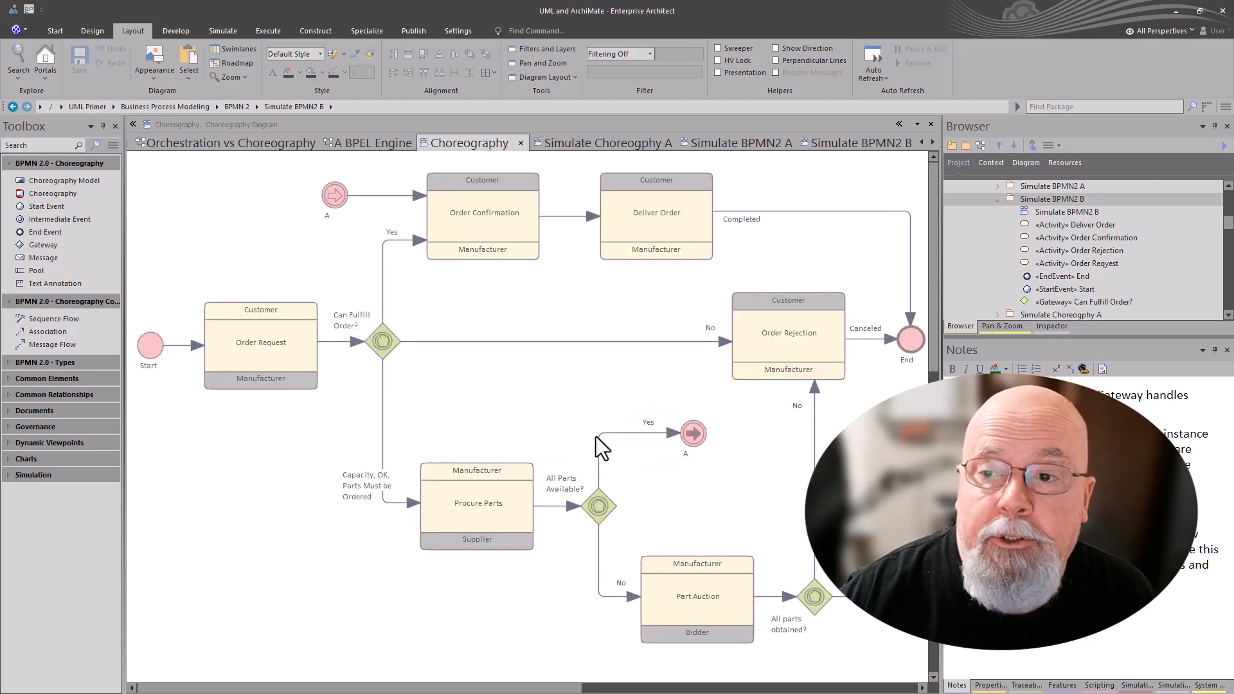
Start another manual simulation of the Choreography diagram, taking the Capacity, OK, Parts Must be Ordered branch to Procure Parts
{"action": "right_click", "coordinate": [331, 420]}
{"action": "left_click", "coordinate": [394, 374]}
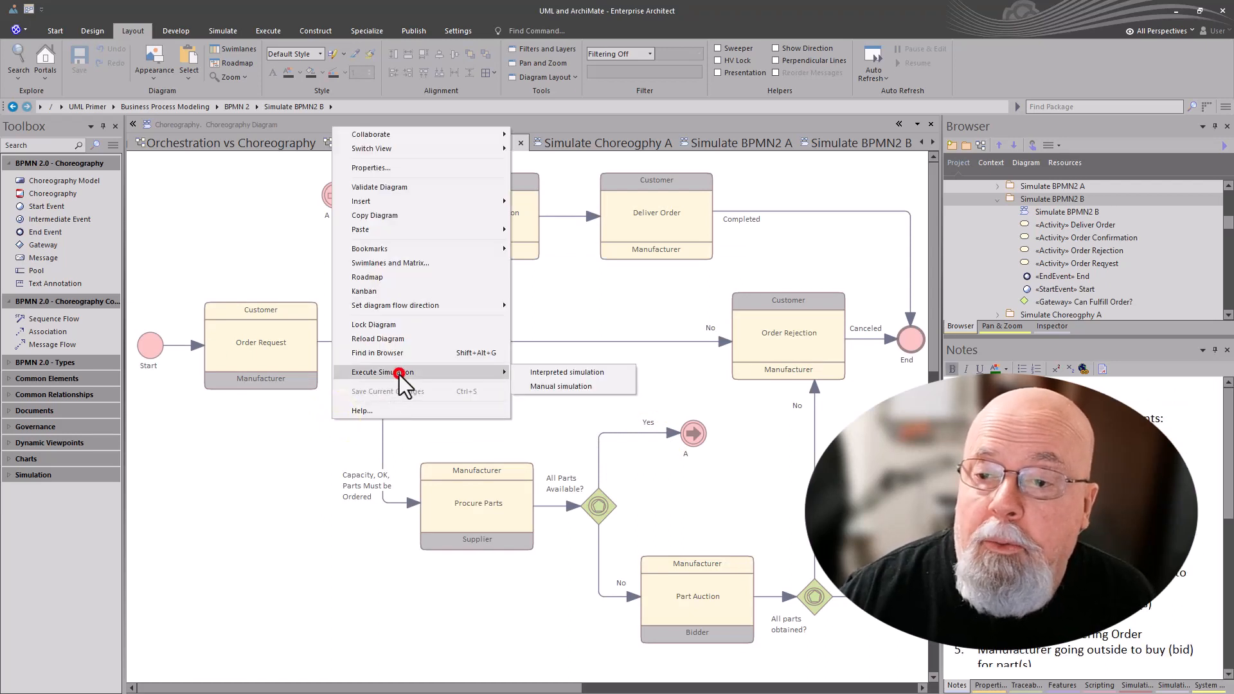
{"action": "left_click", "coordinate": [557, 387]}
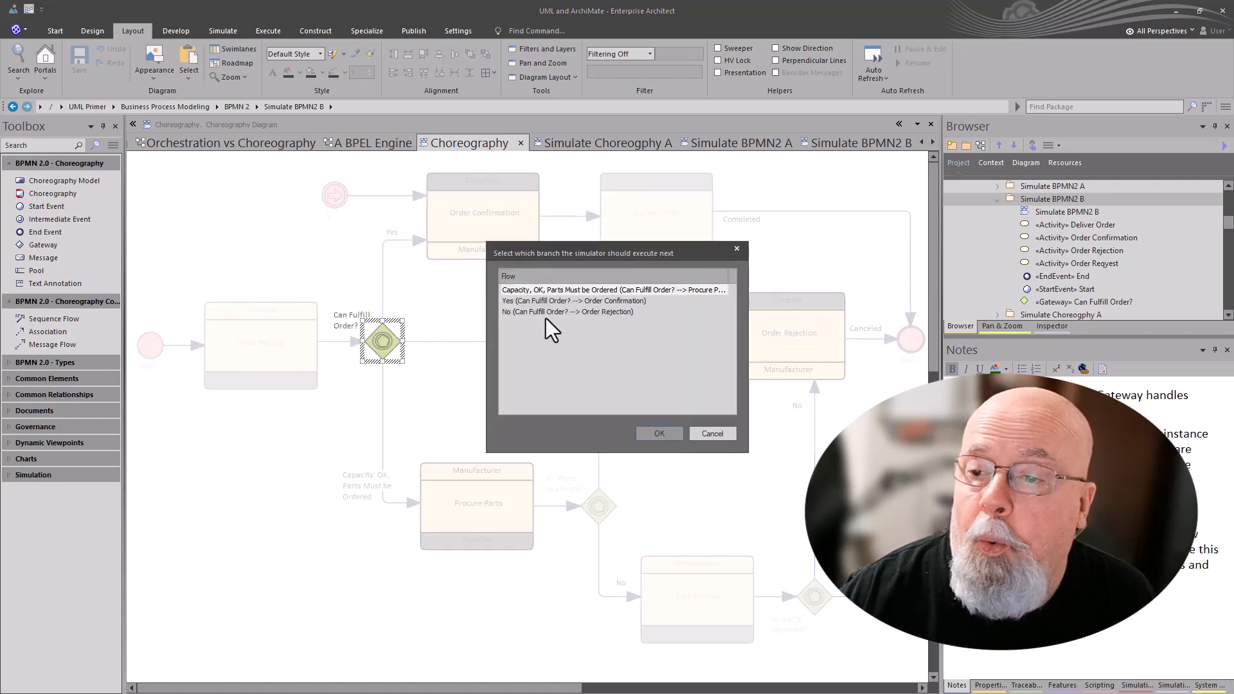
{"action": "left_click", "coordinate": [538, 290]}
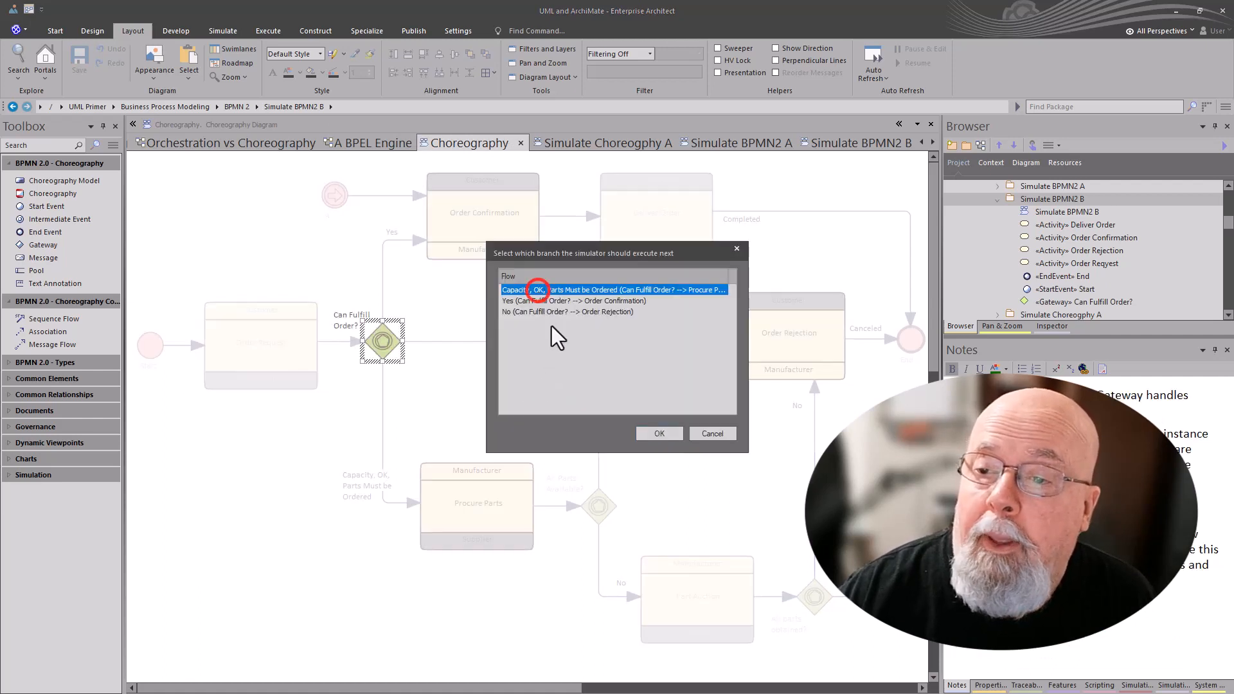
{"action": "left_click", "coordinate": [656, 434]}
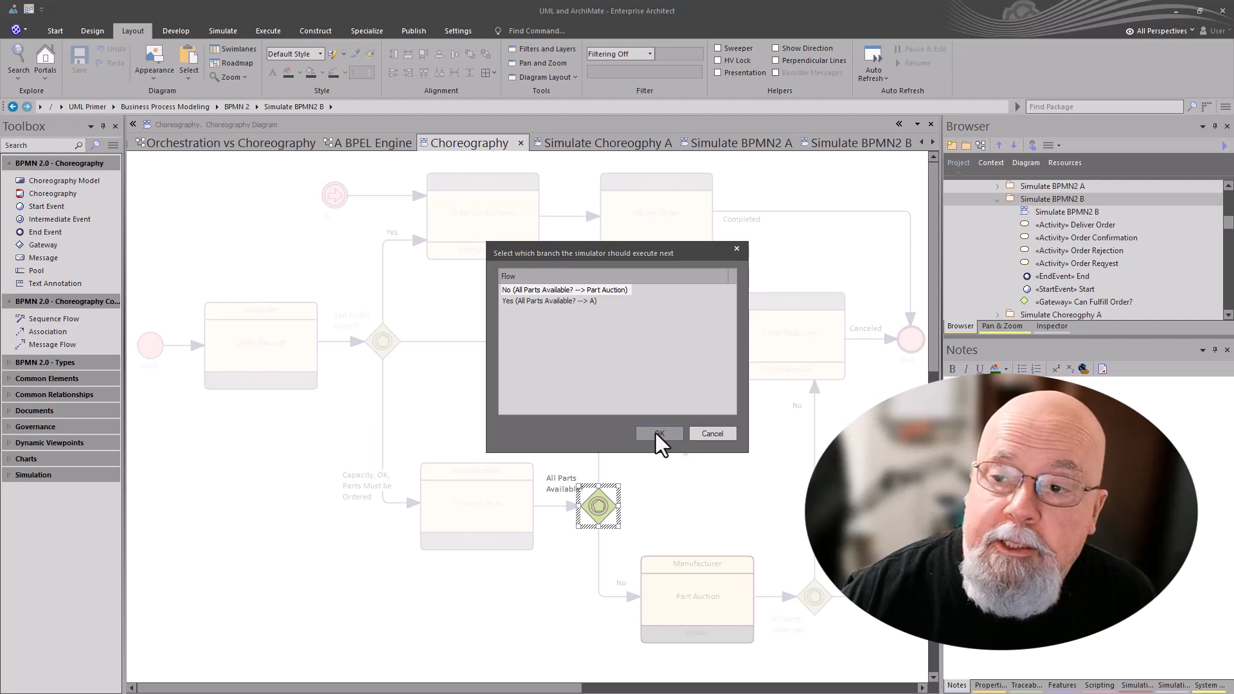
Continue the simulation with the No branch to Part Auction and the Yes branch from All parts obtained? to A
{"action": "left_click", "coordinate": [565, 301]}
{"action": "left_click", "coordinate": [576, 289]}
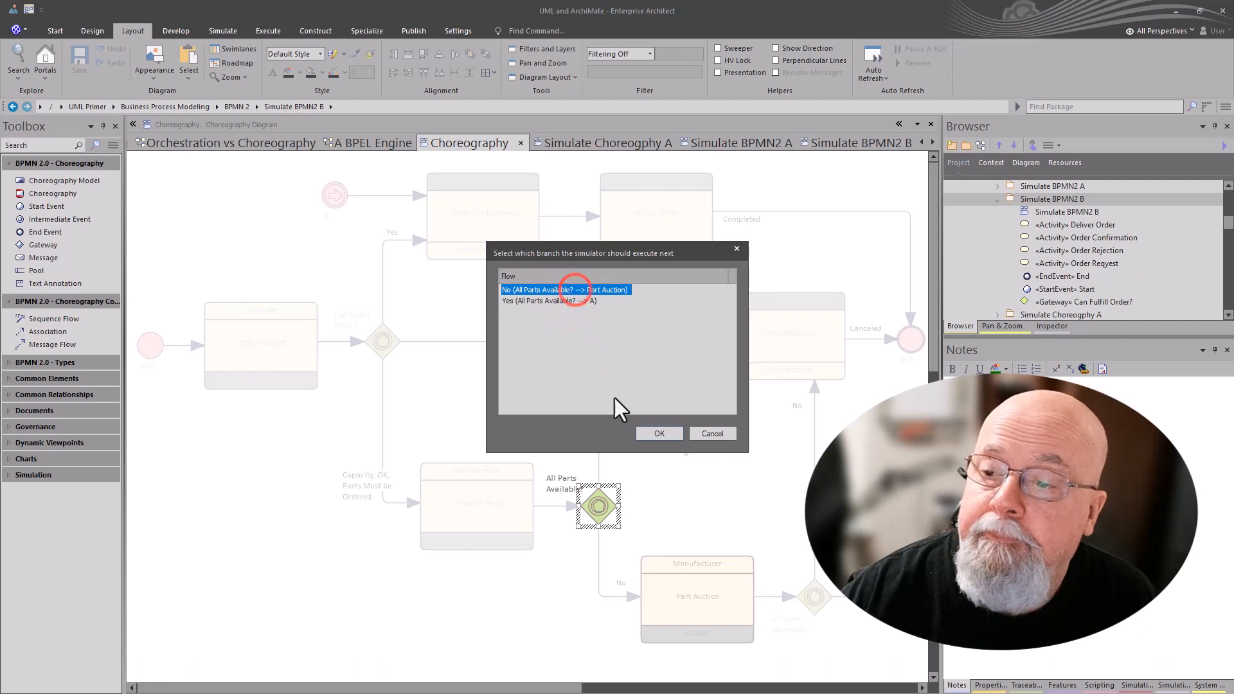
{"action": "left_click", "coordinate": [657, 434]}
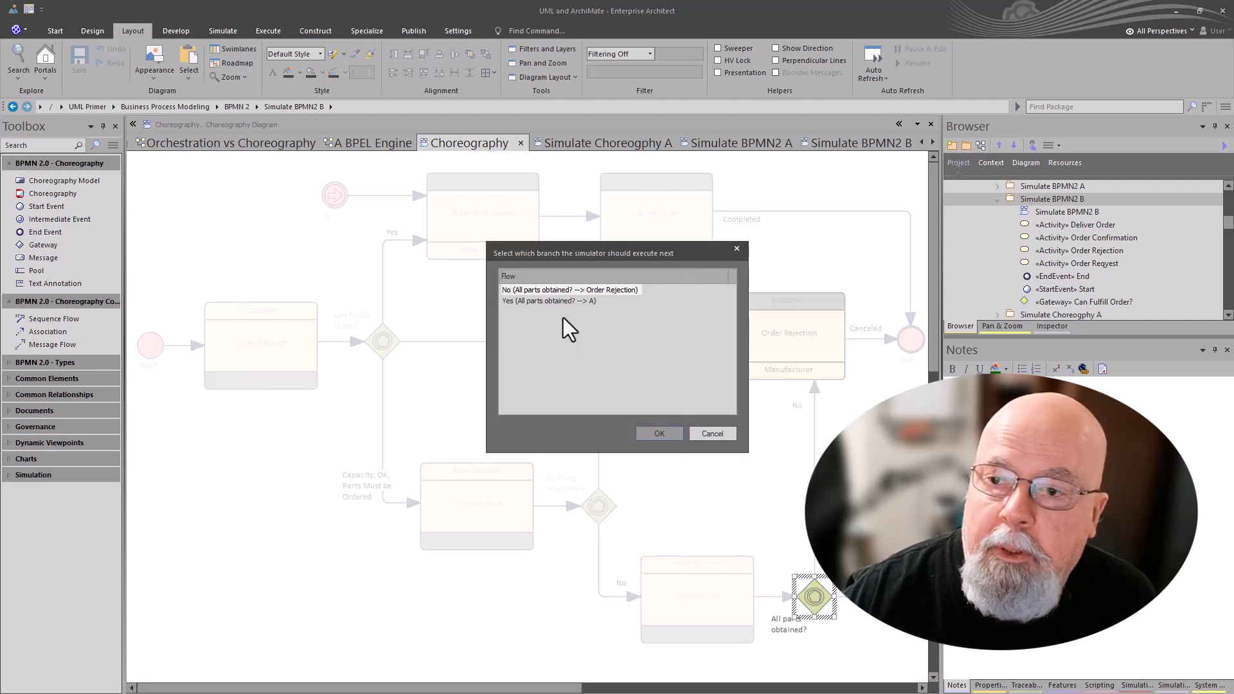
{"action": "left_click", "coordinate": [549, 301]}
{"action": "left_click", "coordinate": [654, 433]}
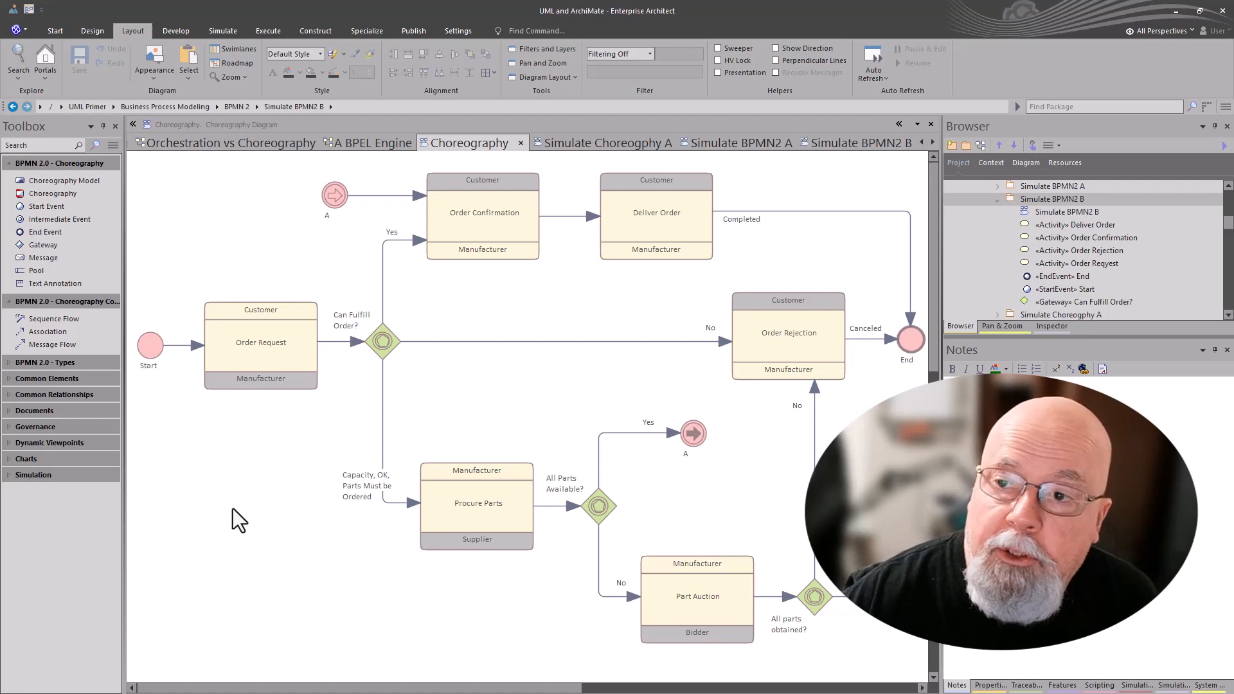
Run a manual simulation of the Simulate Choreogphy A diagram, taking the No branch from Can Fulfill Order? to Order Rejection
{"action": "left_click", "coordinate": [585, 140]}
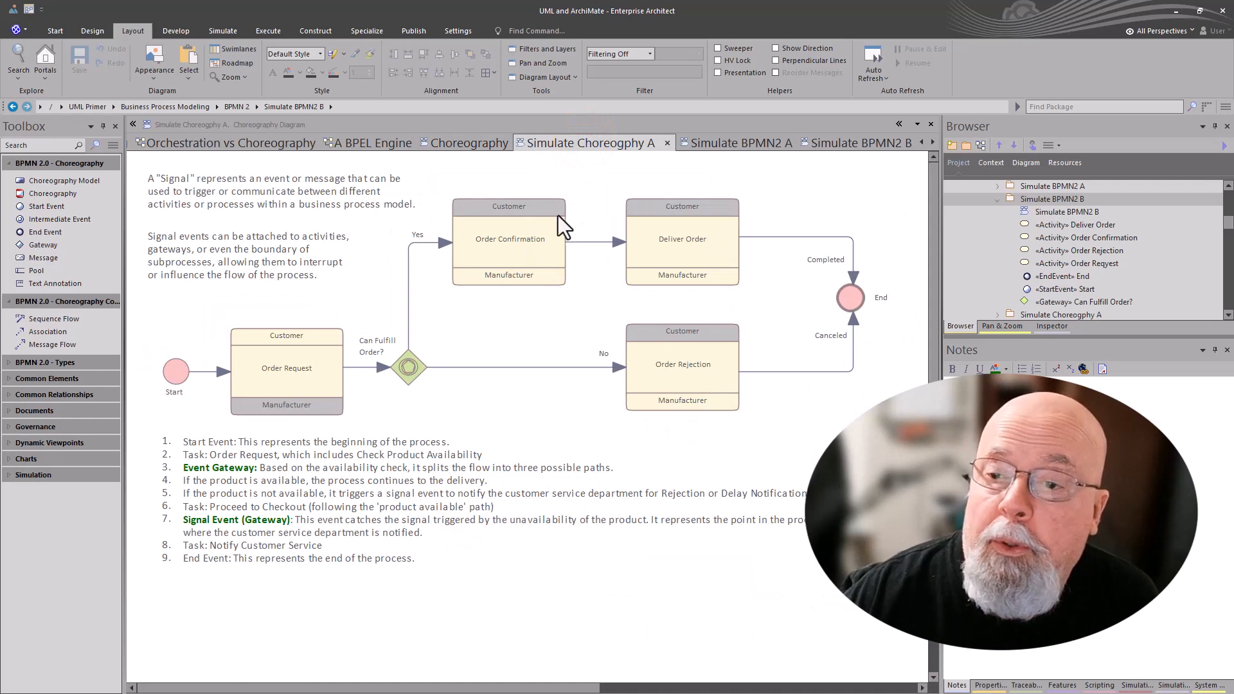
{"action": "right_click", "coordinate": [488, 325]}
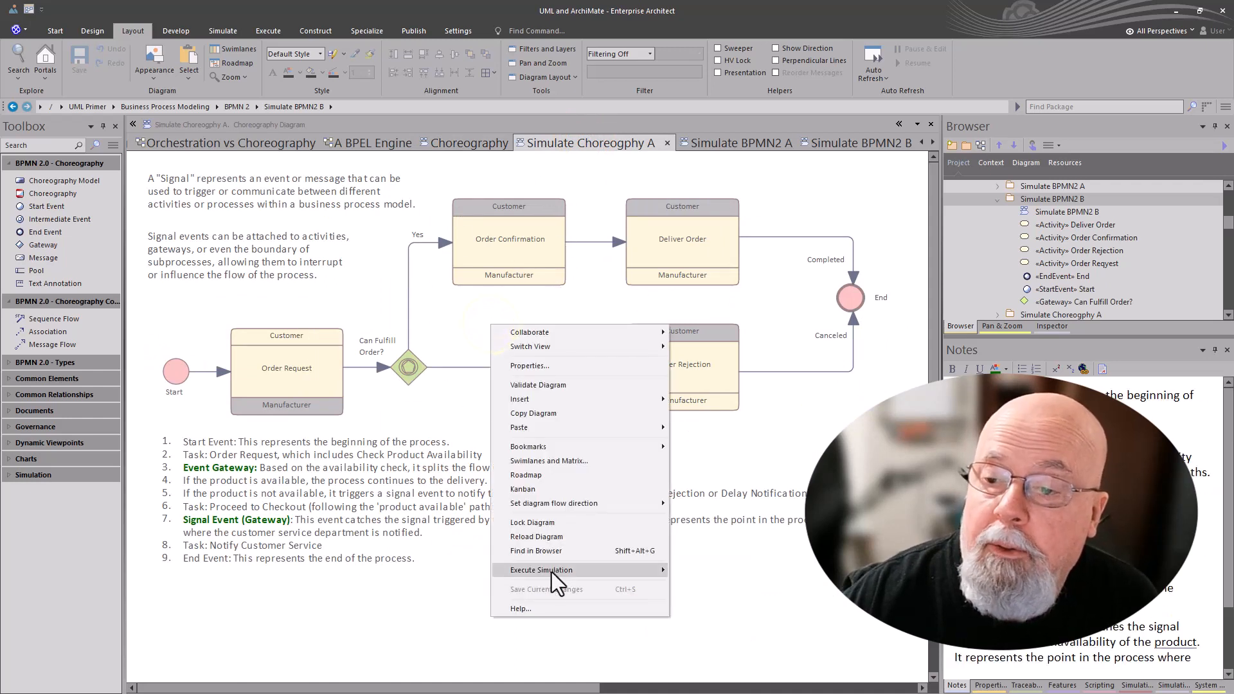
{"action": "mouse_move", "coordinate": [551, 572]}
{"action": "left_click", "coordinate": [696, 587]}
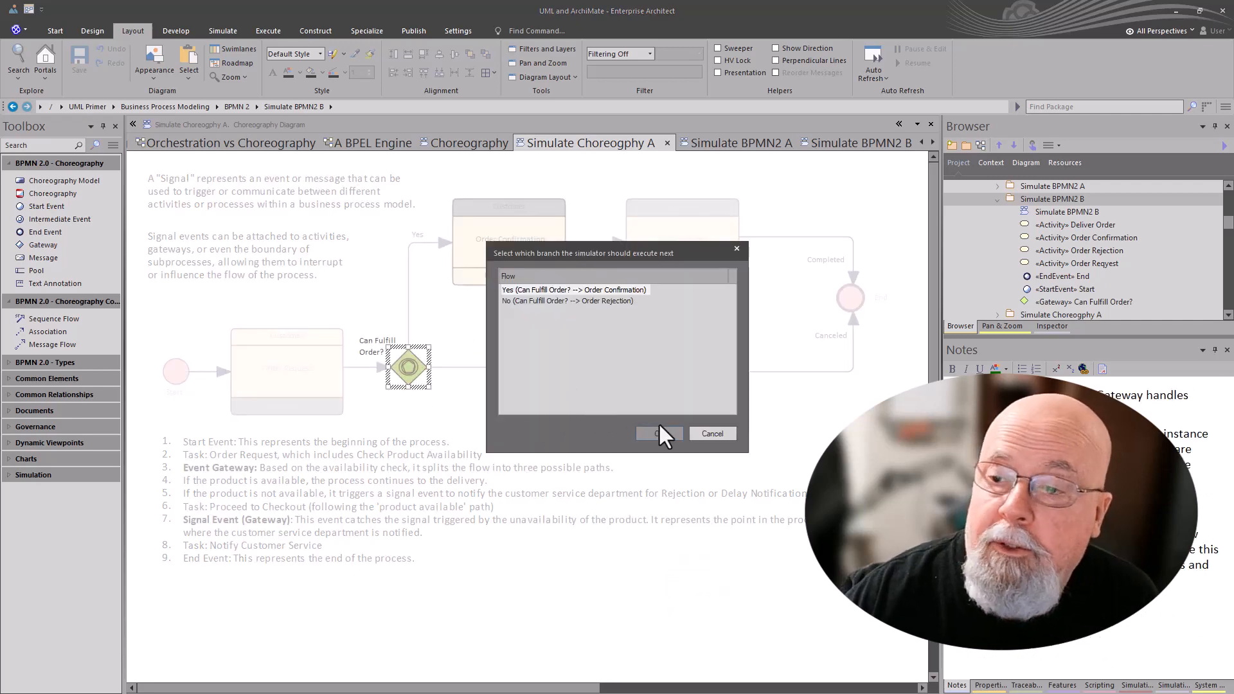
{"action": "left_click", "coordinate": [571, 301]}
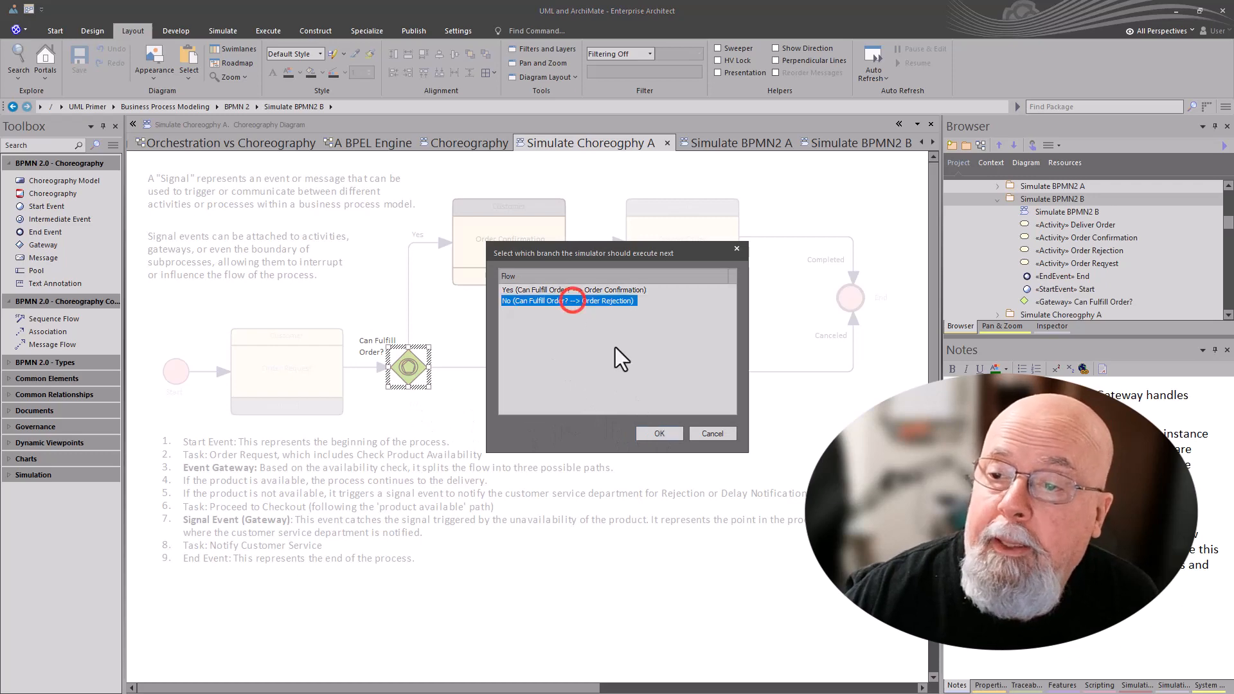
{"action": "left_click", "coordinate": [646, 435]}
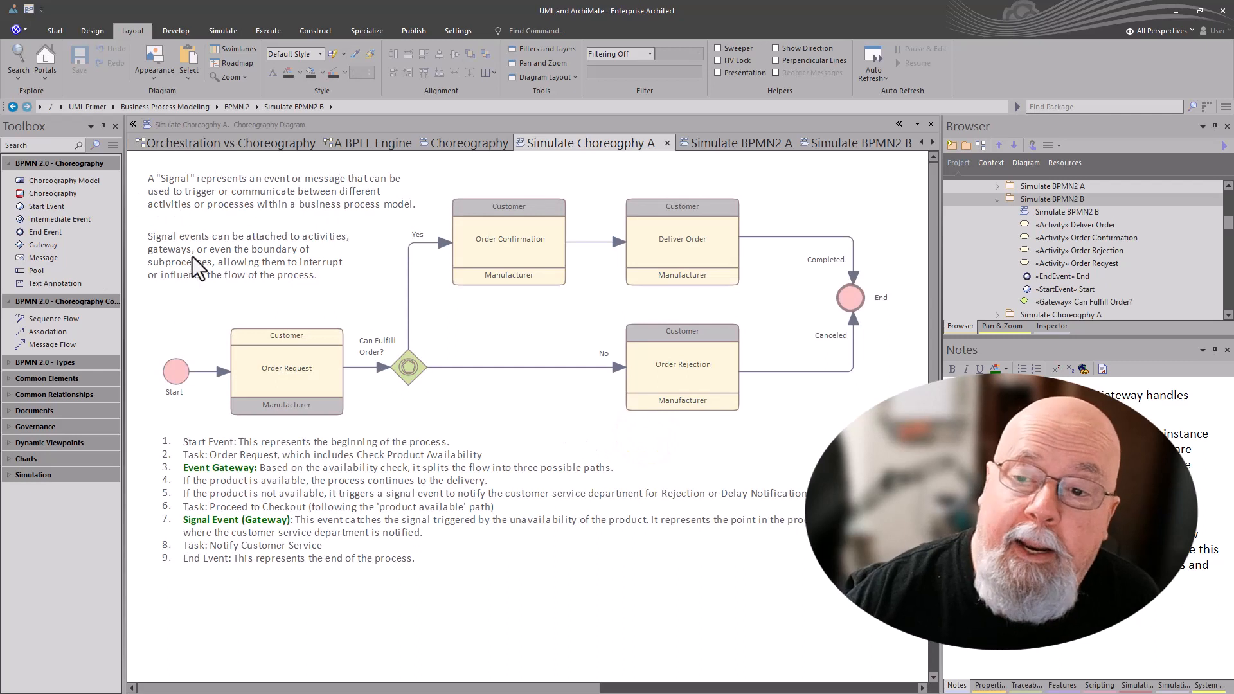
View the Simulate BPMN2 A and Simulate BPMN2 B diagrams, and return to the Choreography diagram
{"action": "left_click", "coordinate": [725, 144]}
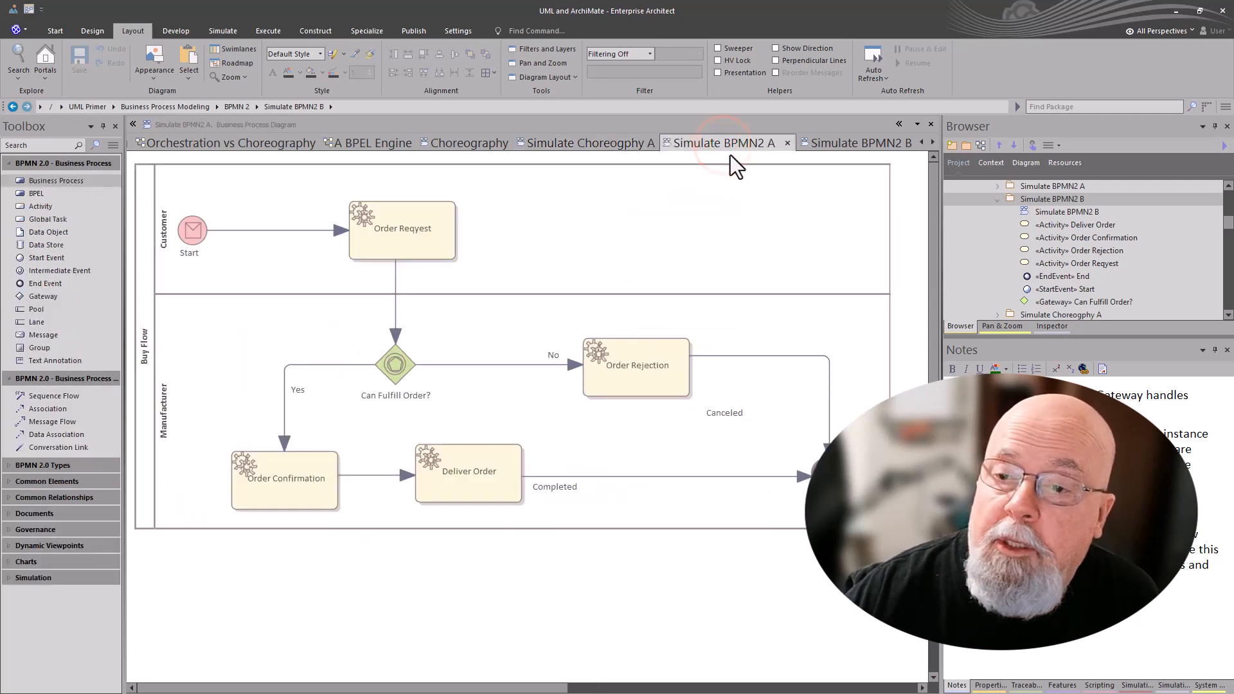
{"action": "left_click", "coordinate": [818, 148]}
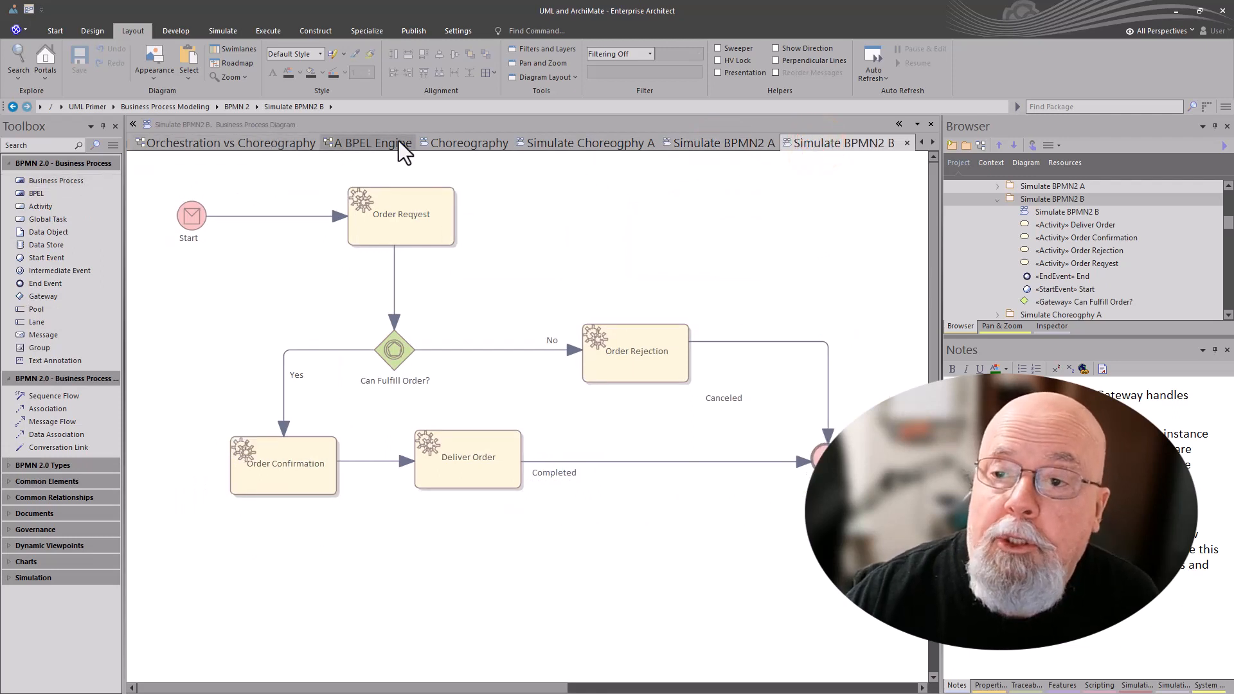
{"action": "left_click", "coordinate": [445, 150]}
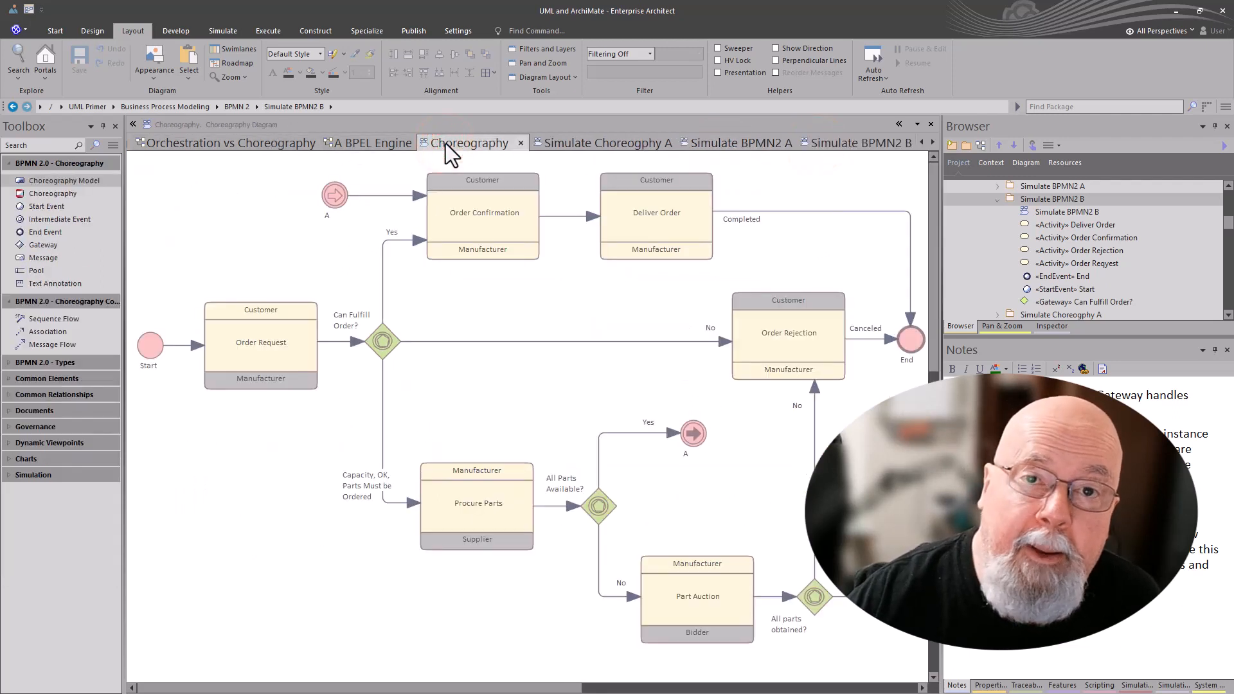